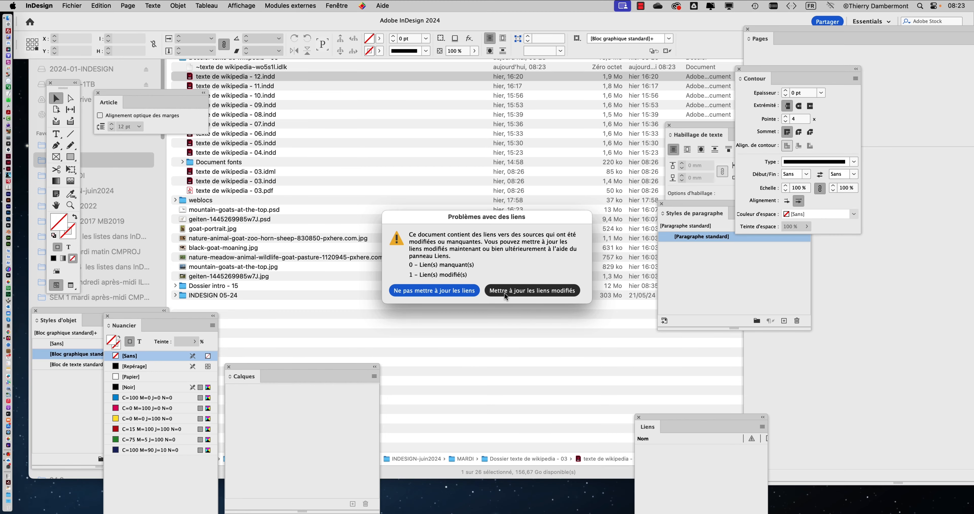
Update the document's modified links while opening it and view the horned goat image on page 1 up close
{"action": "left_click", "coordinate": [505, 293]}
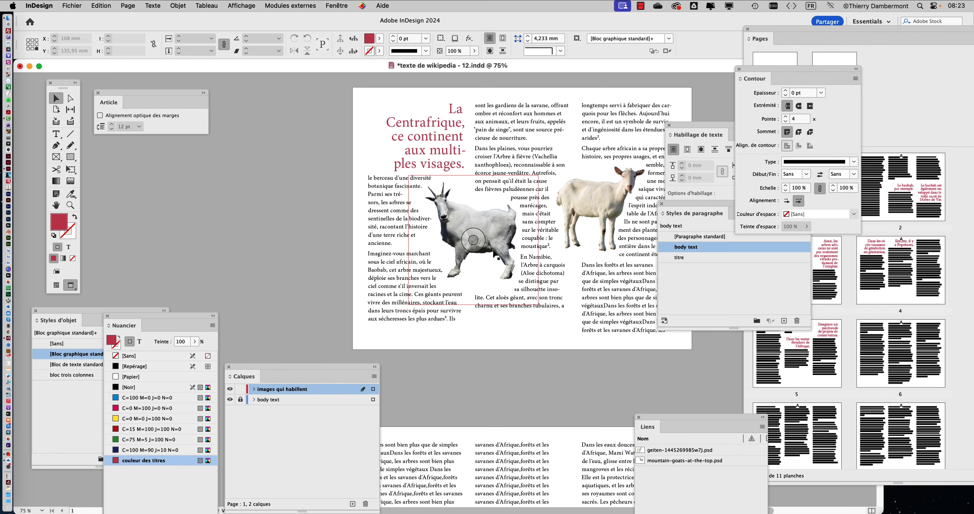
{"action": "scroll", "coordinate": [494, 248], "scroll_direction": "up", "scroll_amount": 2}
{"action": "scroll", "coordinate": [495, 248], "scroll_direction": "up", "scroll_amount": 2}
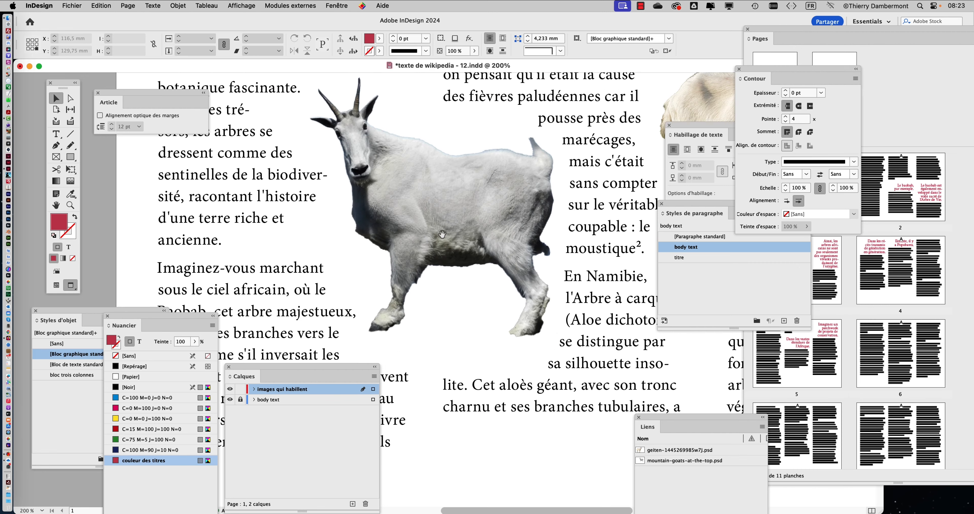
{"action": "scroll", "coordinate": [495, 295], "scroll_direction": "down", "scroll_amount": 3}
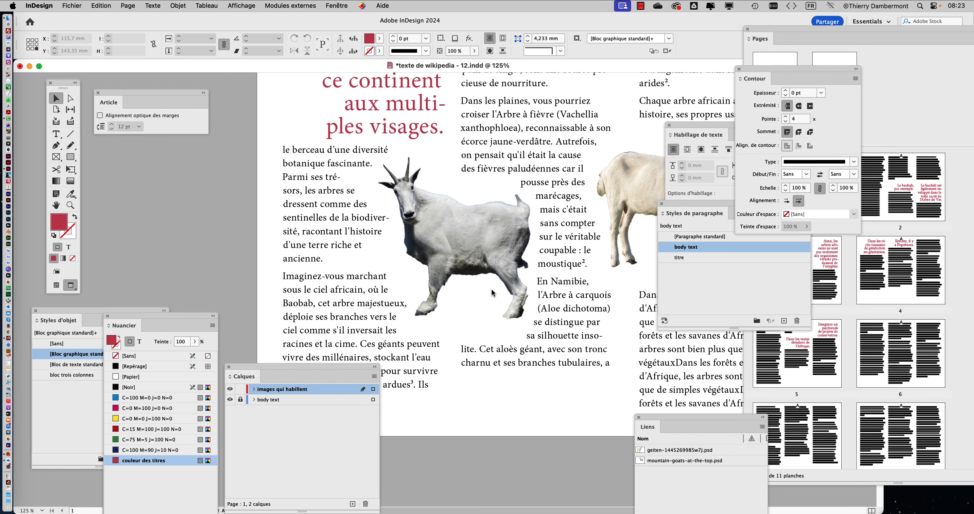
Reduce the text wrap offset around the horned goat image to 3 mm
{"action": "left_click", "coordinate": [462, 247]}
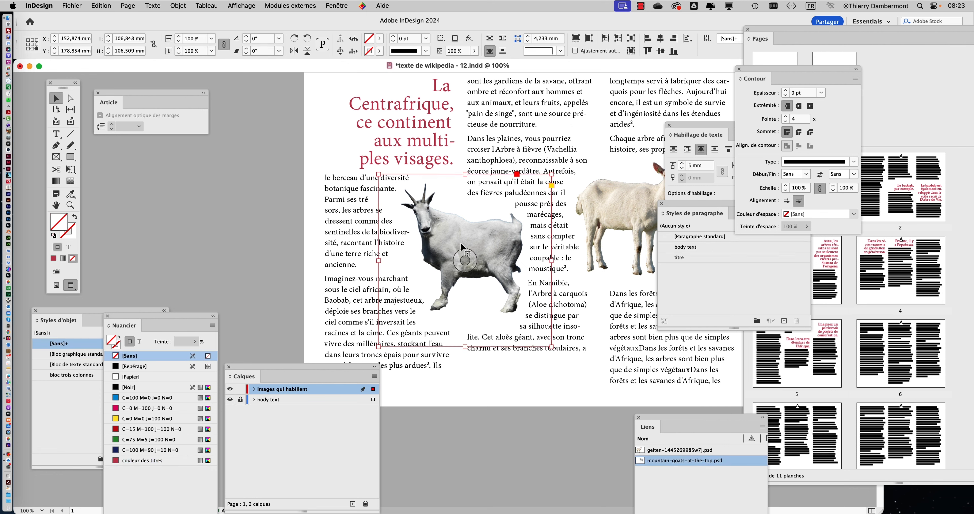
{"action": "double_click", "coordinate": [688, 130]}
{"action": "left_click_drag", "start_coordinate": [688, 129], "coordinate": [565, 132]}
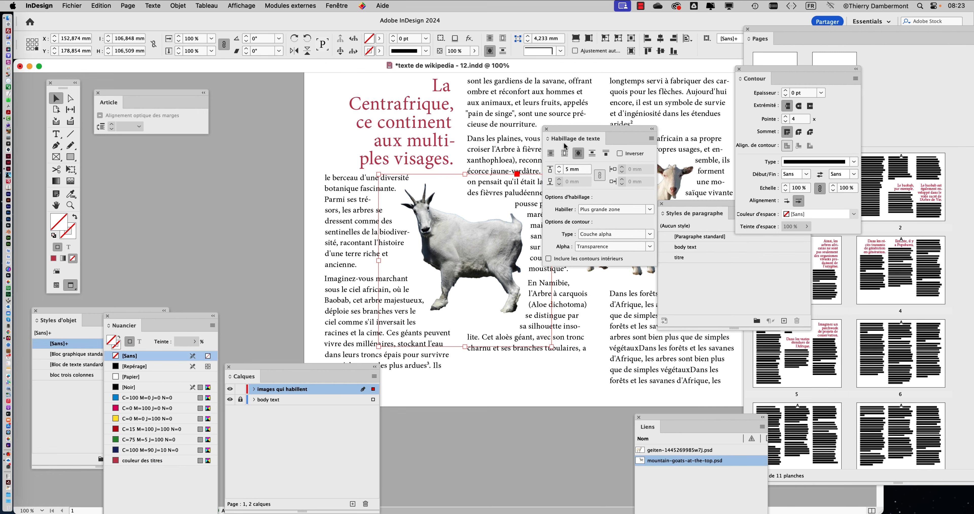
{"action": "left_click", "coordinate": [560, 172]}
{"action": "left_click", "coordinate": [559, 172]}
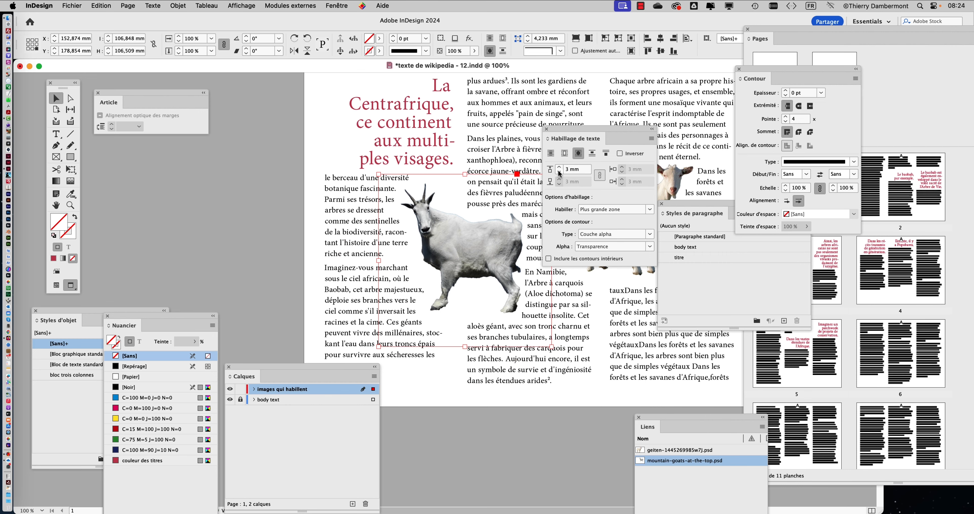
{"action": "left_click_drag", "start_coordinate": [560, 136], "coordinate": [638, 135]}
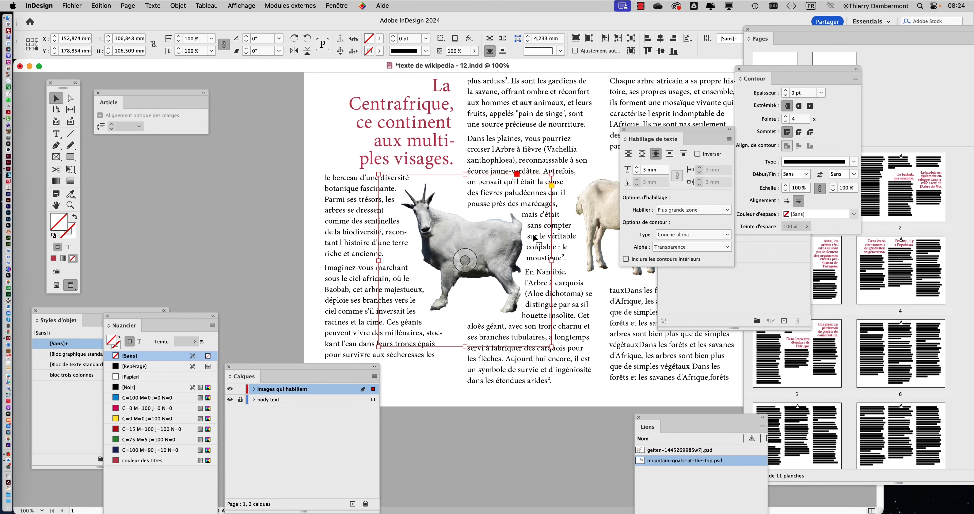
Hide the floating panels and move the horned goat image down and left to about X 139.7 mm, Y 191.5 mm
{"action": "key", "text": "Tab"}
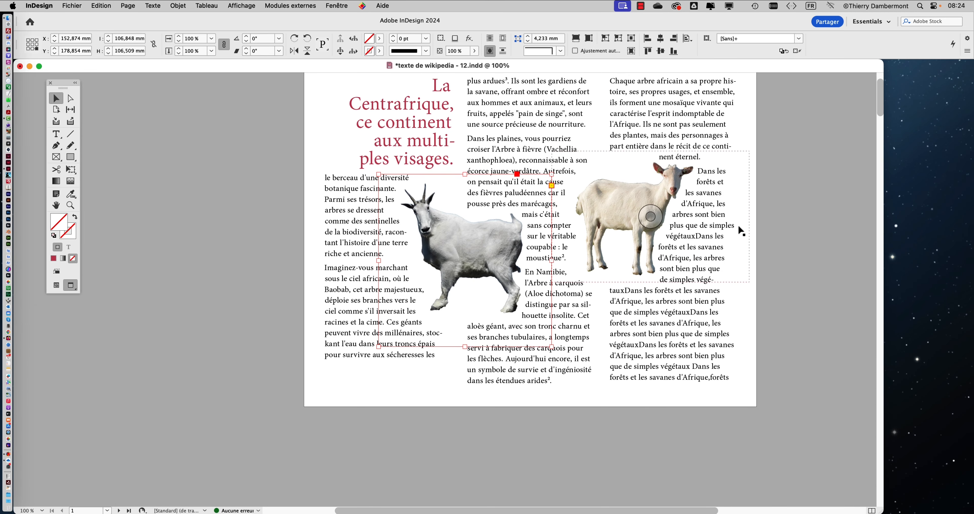
{"action": "scroll", "coordinate": [625, 239], "scroll_direction": "up", "scroll_amount": 1}
{"action": "scroll", "coordinate": [623, 239], "scroll_direction": "up", "scroll_amount": 1}
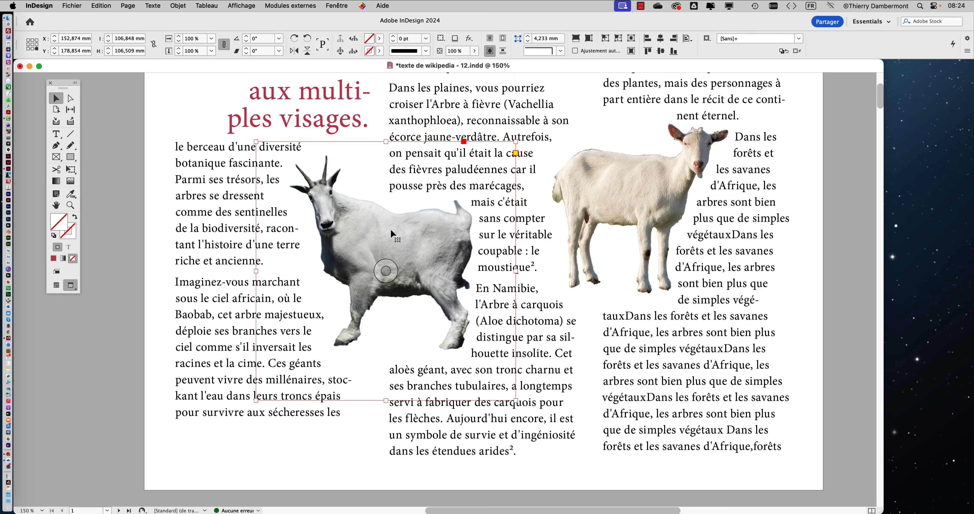
{"action": "left_click_drag", "start_coordinate": [385, 233], "coordinate": [362, 266]}
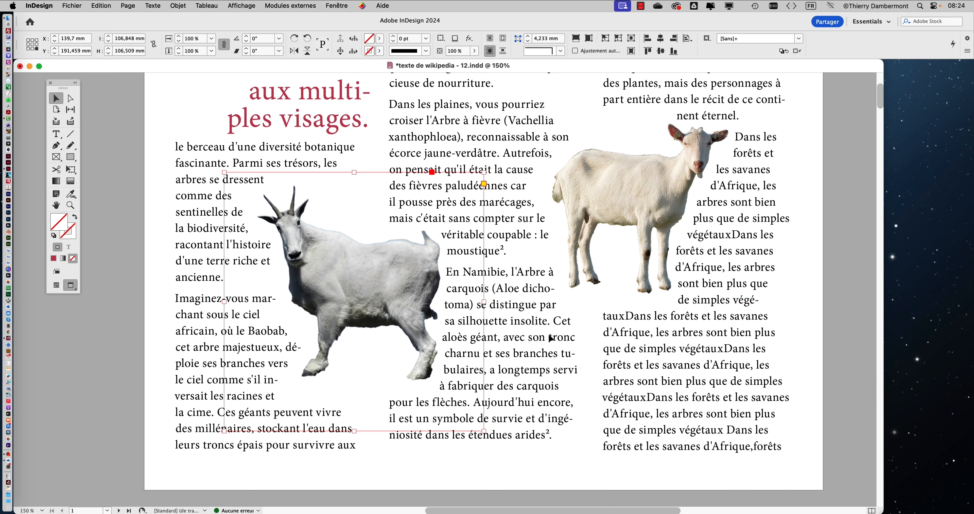
{"action": "left_click", "coordinate": [354, 302]}
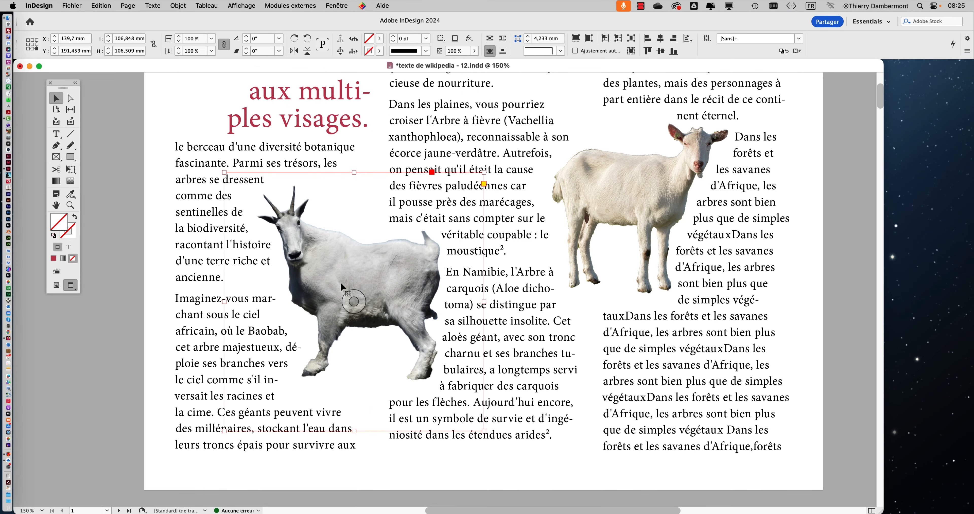
Go to page 2 and switch from preview to normal screen mode, showing frames, guides and hidden characters
{"action": "left_click", "coordinate": [664, 205]}
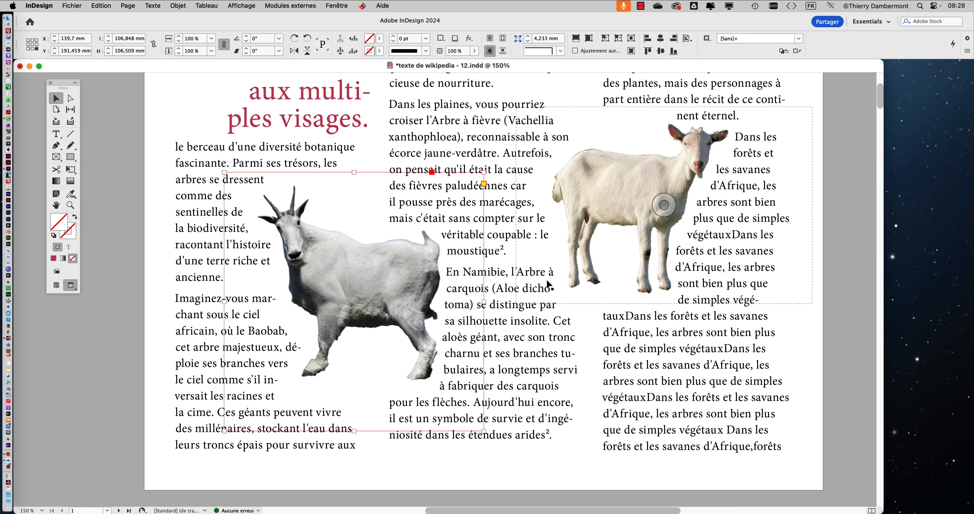
{"action": "scroll", "coordinate": [549, 290], "scroll_direction": "down", "scroll_amount": 2}
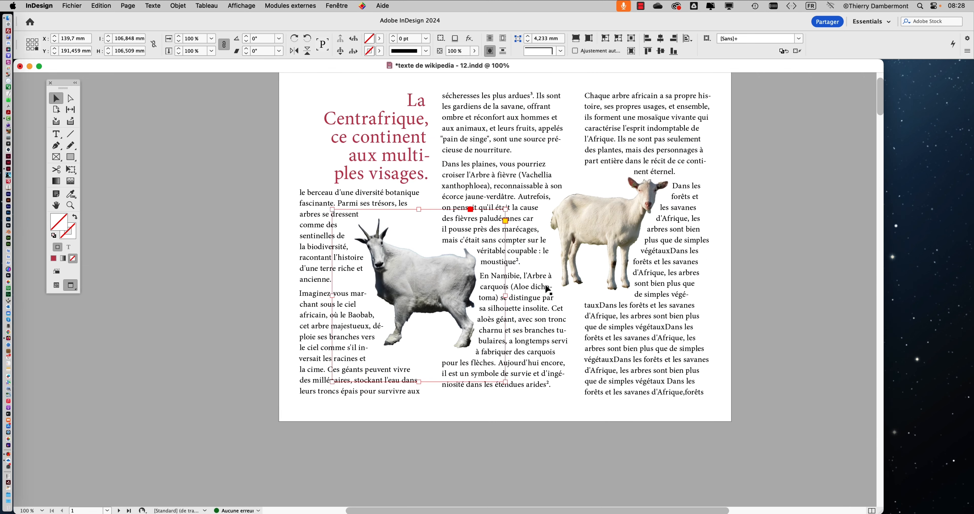
{"action": "scroll", "coordinate": [545, 286], "scroll_direction": "down", "scroll_amount": 10}
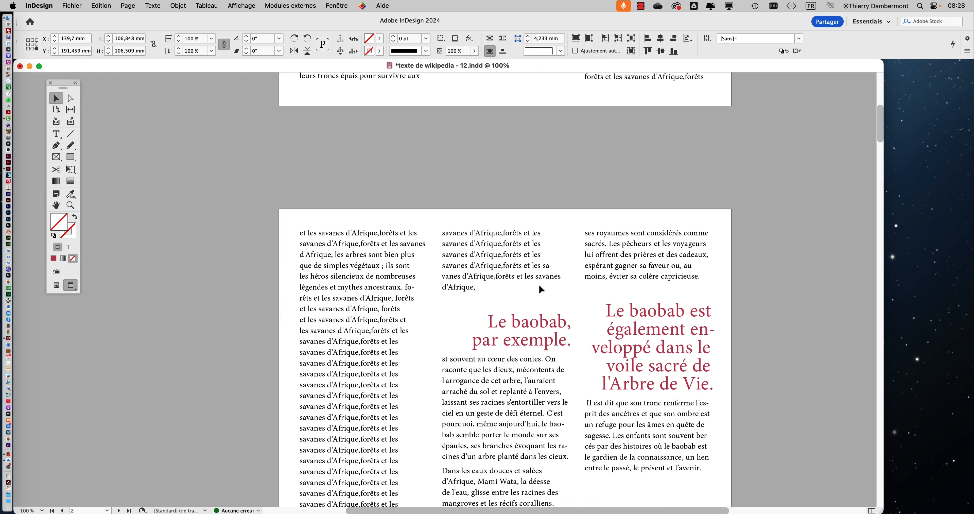
{"action": "scroll", "coordinate": [540, 286], "scroll_direction": "down", "scroll_amount": 3}
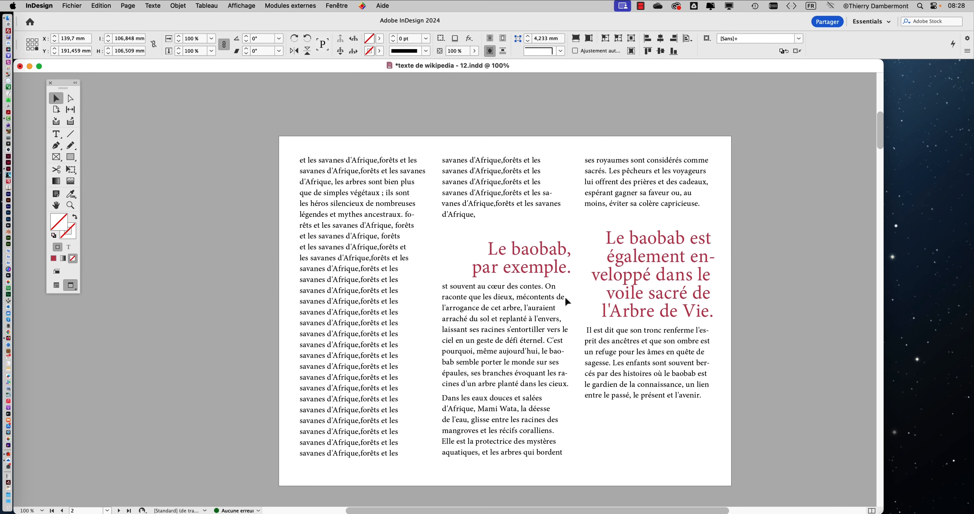
{"action": "scroll", "coordinate": [566, 297], "scroll_direction": "up", "scroll_amount": 8}
{"action": "scroll", "coordinate": [566, 297], "scroll_direction": "down", "scroll_amount": 6}
{"action": "scroll", "coordinate": [565, 300], "scroll_direction": "down", "scroll_amount": 4}
{"action": "scroll", "coordinate": [563, 299], "scroll_direction": "up", "scroll_amount": 1}
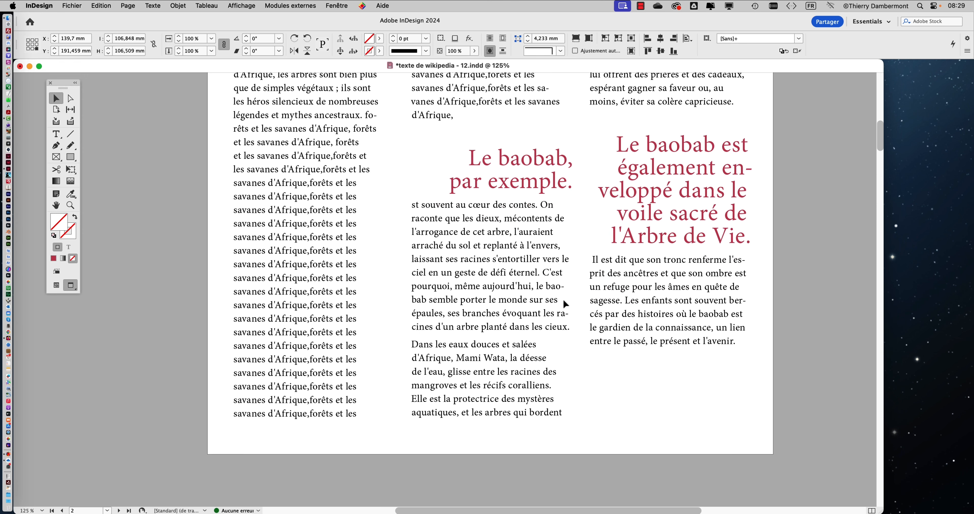
{"action": "scroll", "coordinate": [564, 301], "scroll_direction": "up", "scroll_amount": 1}
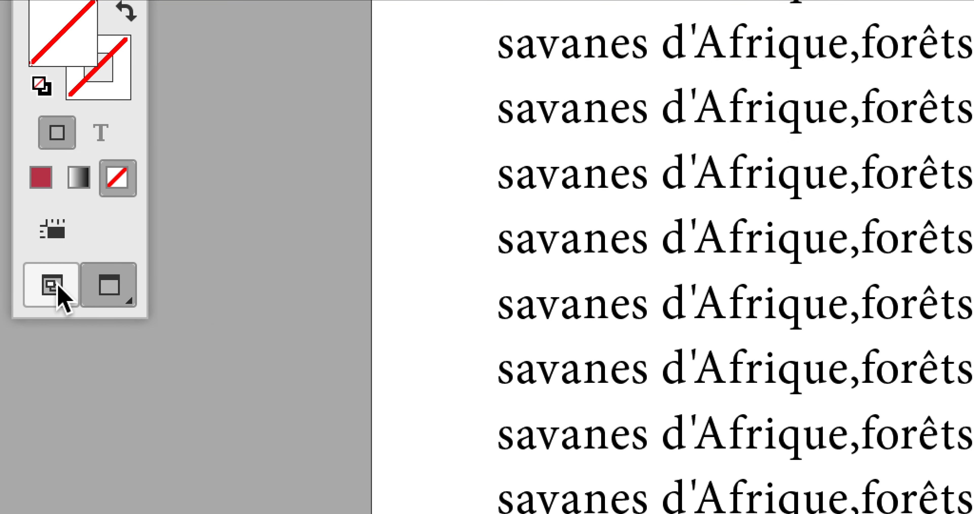
{"action": "left_click", "coordinate": [53, 287]}
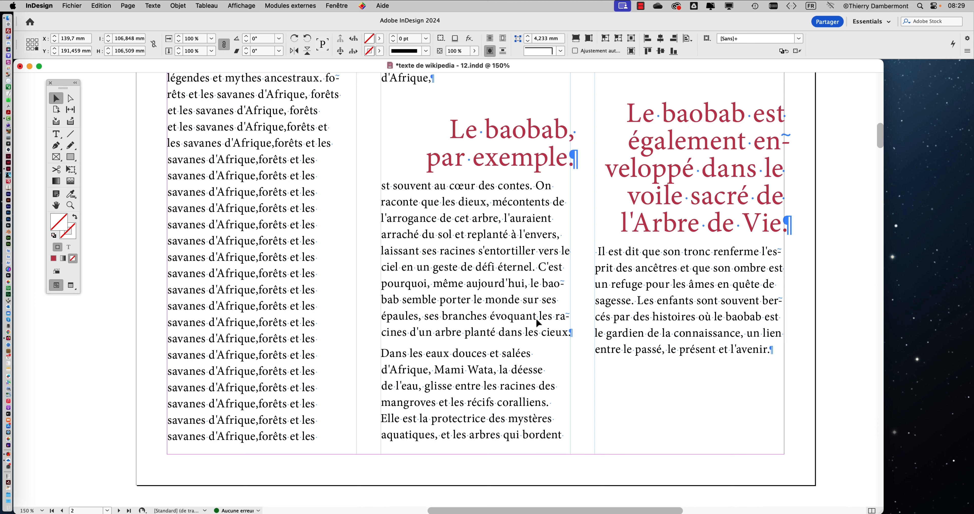
{"action": "scroll", "coordinate": [535, 319], "scroll_direction": "up", "scroll_amount": 3}
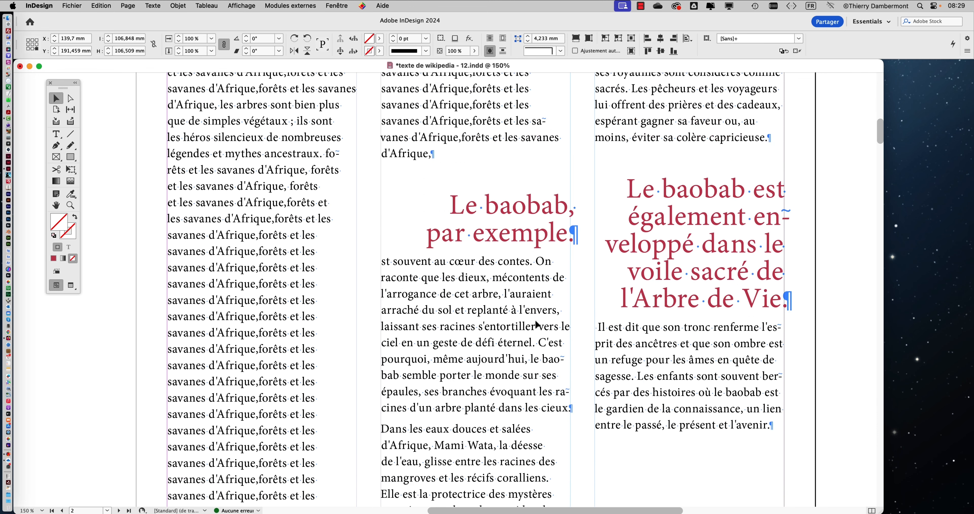
{"action": "scroll", "coordinate": [535, 319], "scroll_direction": "down", "scroll_amount": 4}
{"action": "scroll", "coordinate": [535, 318], "scroll_direction": "down", "scroll_amount": 5}
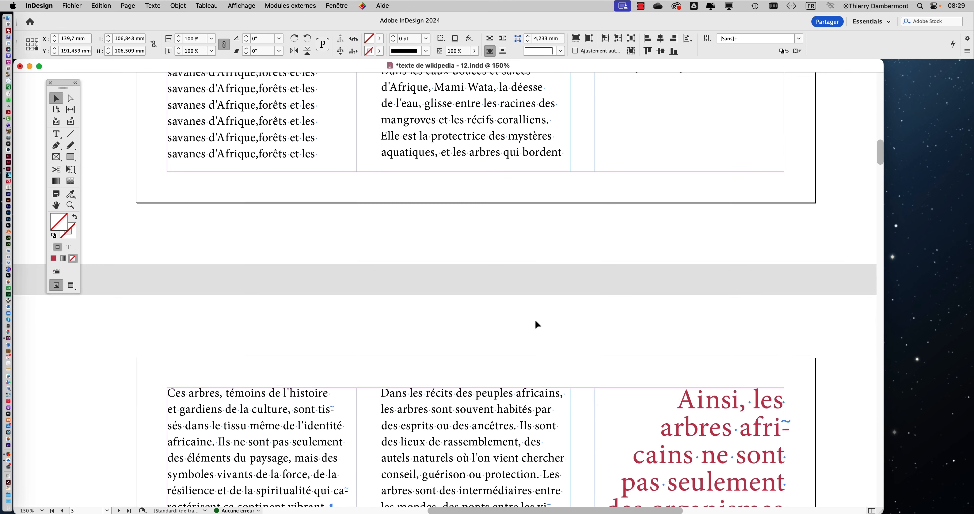
{"action": "scroll", "coordinate": [535, 319], "scroll_direction": "up", "scroll_amount": 8}
{"action": "scroll", "coordinate": [538, 324], "scroll_direction": "down", "scroll_amount": 3}
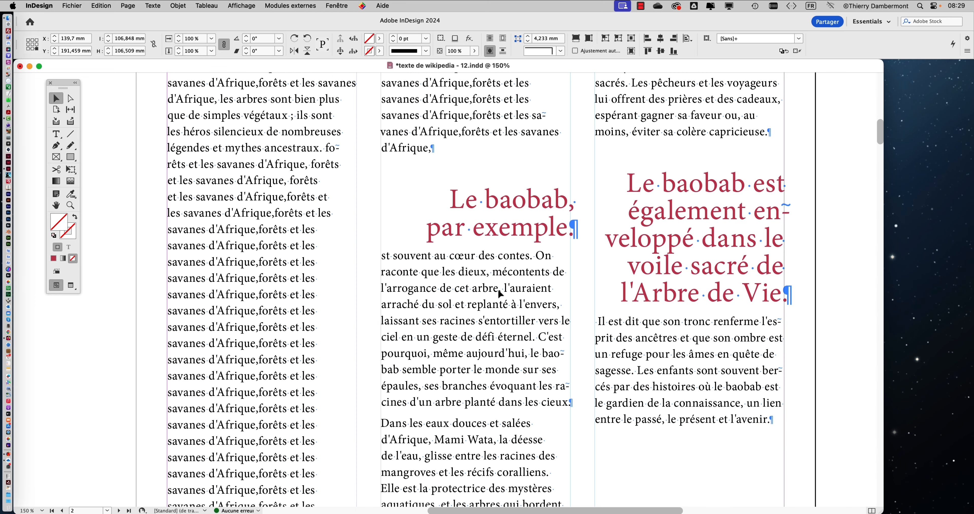
Show the layers with the Type tool active, then lock the "images qui habillent" layer and unlock "body text"
{"action": "left_click", "coordinate": [56, 133]}
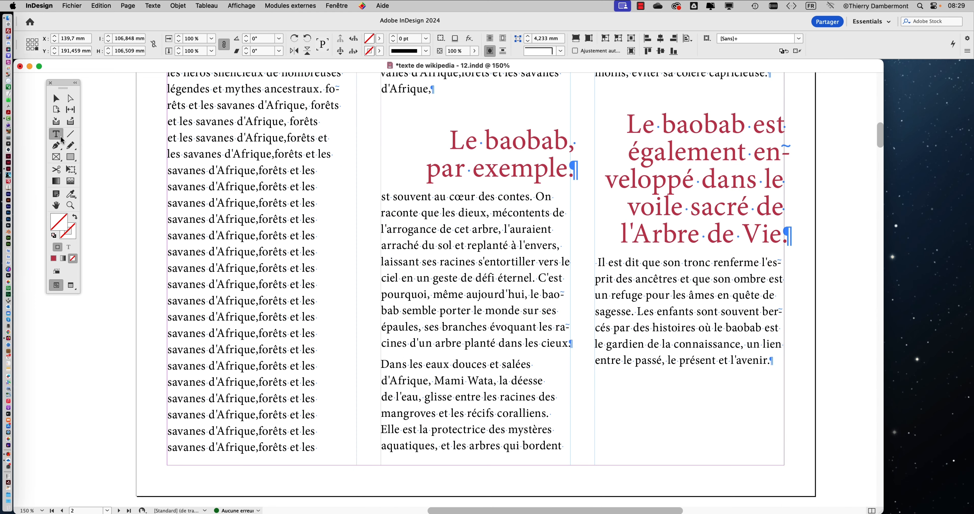
{"action": "scroll", "coordinate": [234, 223], "scroll_direction": "up", "scroll_amount": 3}
{"action": "scroll", "coordinate": [235, 223], "scroll_direction": "up", "scroll_amount": 1}
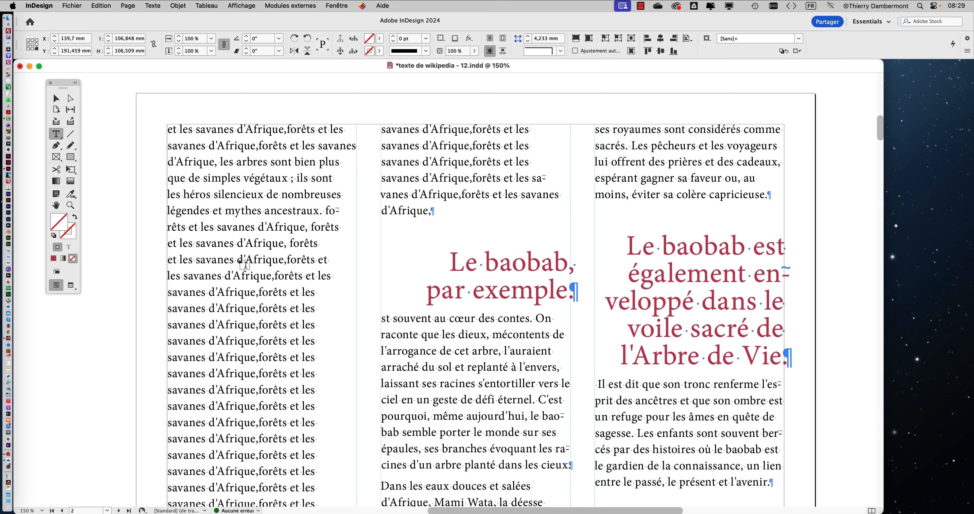
{"action": "left_click", "coordinate": [336, 5]}
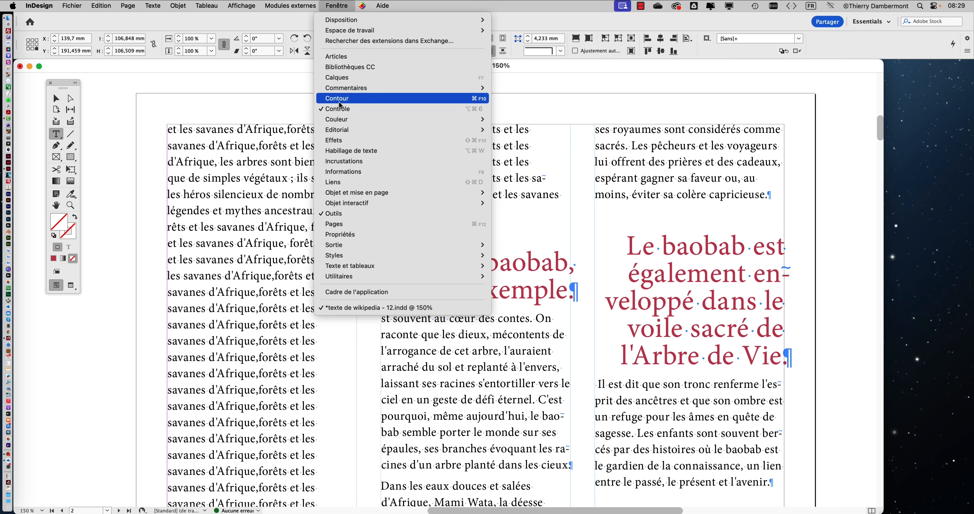
{"action": "left_click", "coordinate": [341, 79]}
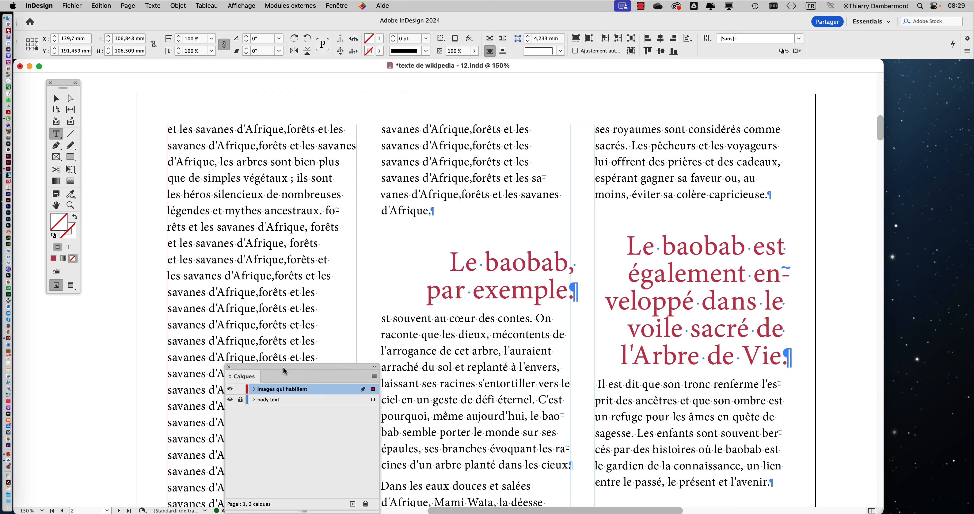
{"action": "left_click_drag", "start_coordinate": [359, 370], "coordinate": [685, 100]}
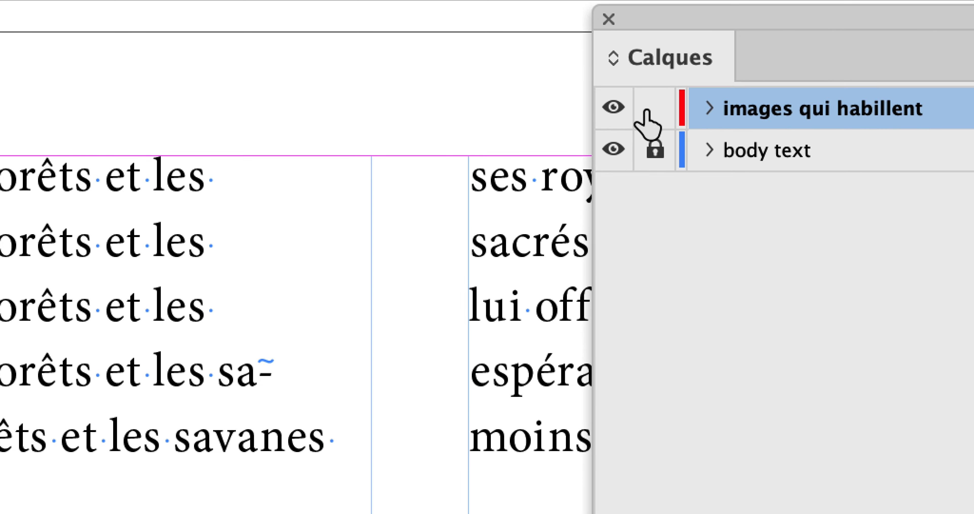
{"action": "left_click", "coordinate": [545, 120]}
{"action": "left_click", "coordinate": [753, 124]}
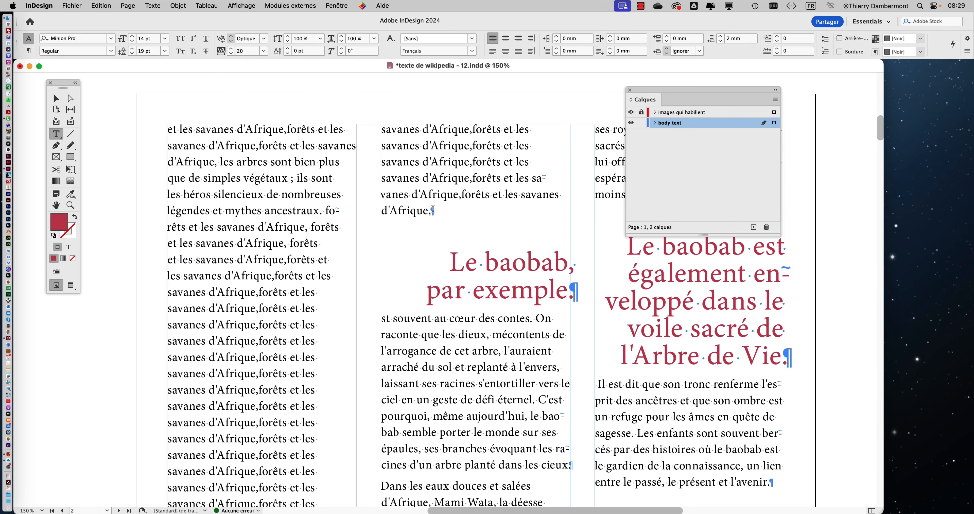
Delete the repeated filler text running from the end of page 1's third column through page 2's second column
{"action": "key", "text": "super+a"}
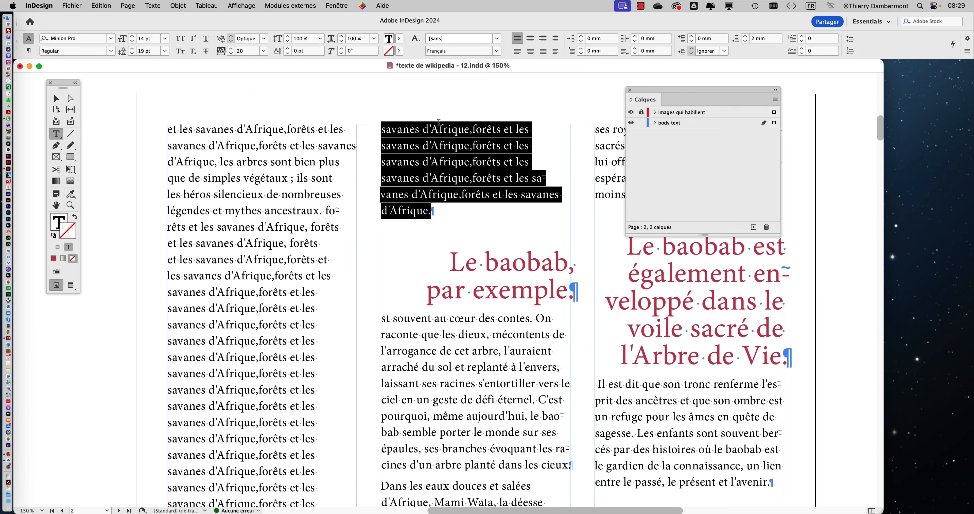
{"action": "scroll", "coordinate": [454, 265], "scroll_direction": "up", "scroll_amount": 5}
{"action": "left_click_drag", "start_coordinate": [509, 38], "coordinate": [603, 176]}
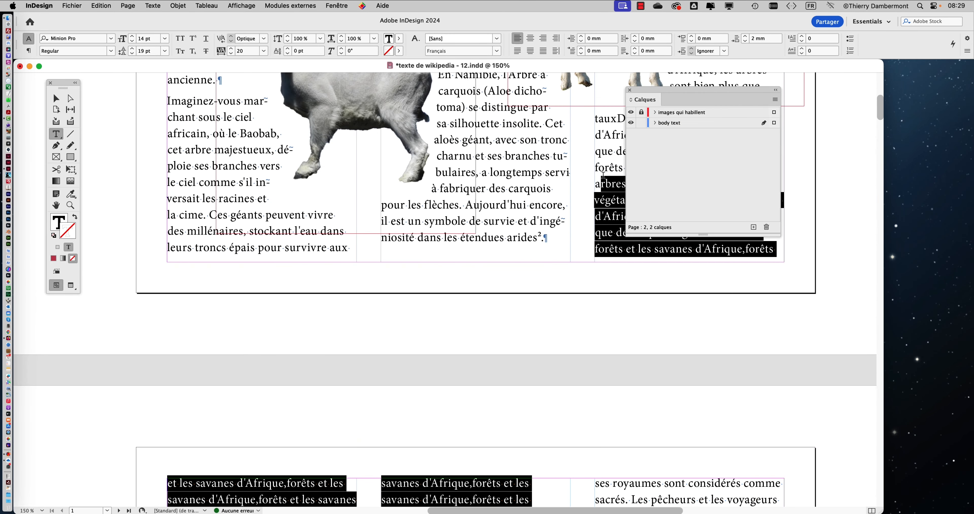
{"action": "left_click_drag", "start_coordinate": [651, 98], "coordinate": [853, 125]}
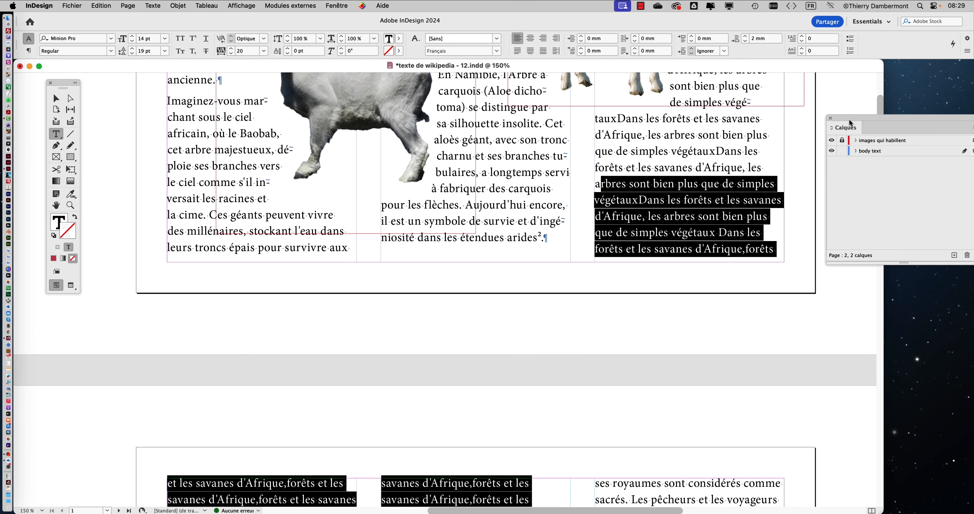
{"action": "key", "text": "BackSpace"}
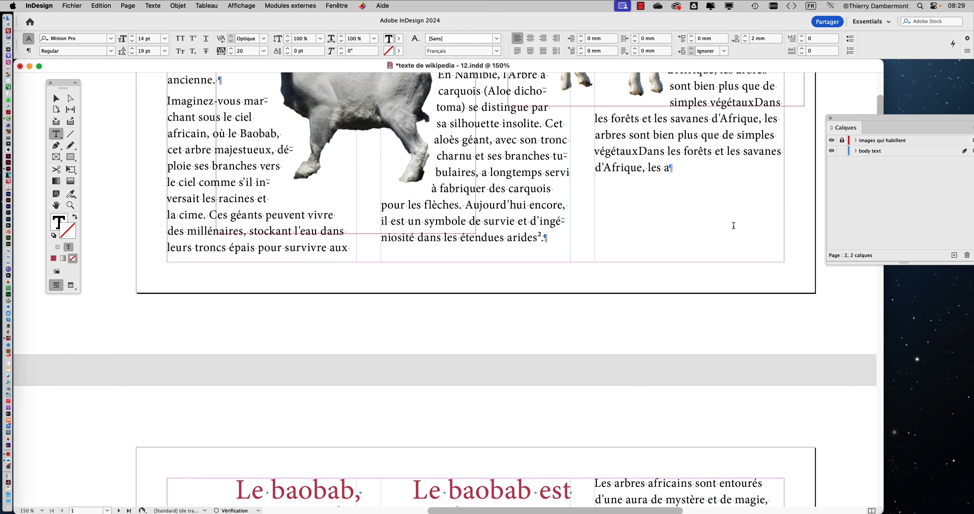
Delete the remaining "Dans les forêts" filler paragraph beside the white goat on page 1, including its empty paragraph mark
{"action": "scroll", "coordinate": [726, 230], "scroll_direction": "up", "scroll_amount": 1}
{"action": "scroll", "coordinate": [726, 229], "scroll_direction": "up", "scroll_amount": 6}
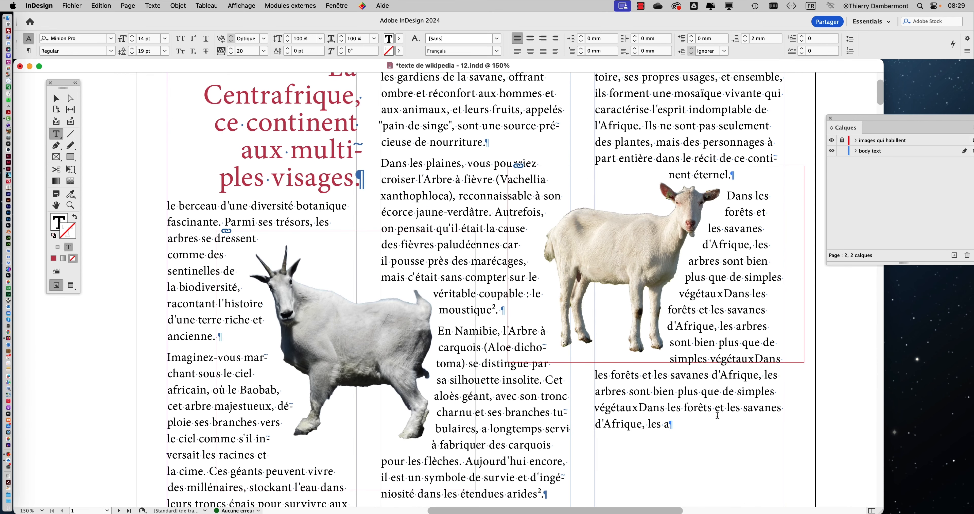
{"action": "scroll", "coordinate": [707, 365], "scroll_direction": "up", "scroll_amount": 1}
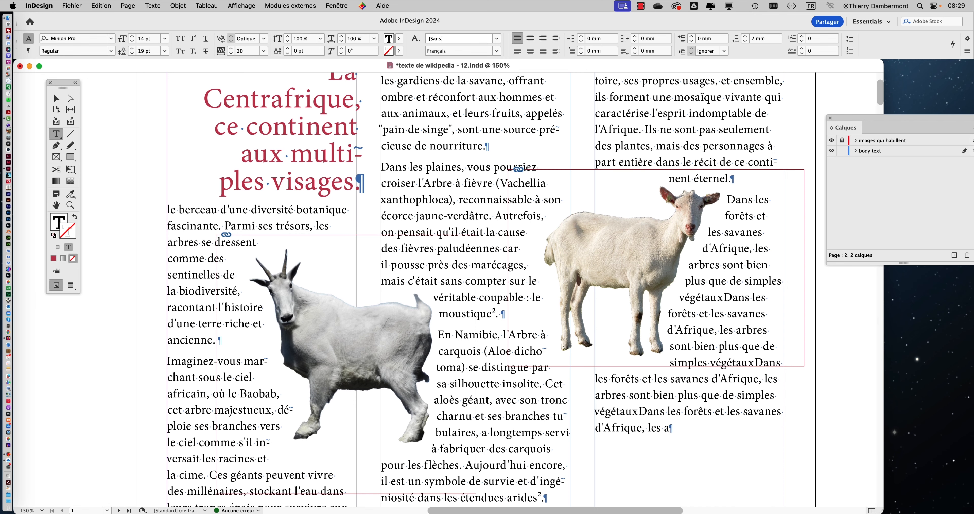
{"action": "left_click_drag", "start_coordinate": [671, 428], "coordinate": [726, 199]}
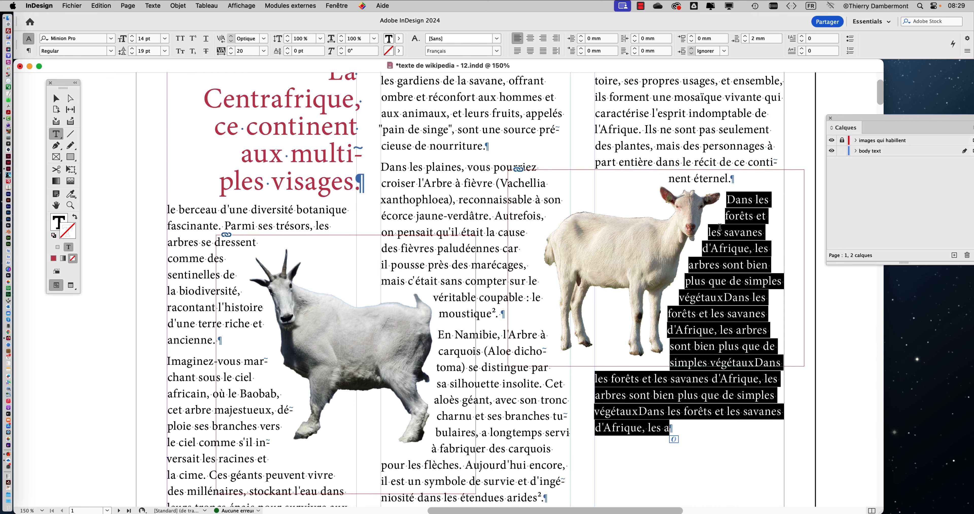
{"action": "key", "text": "BackSpace"}
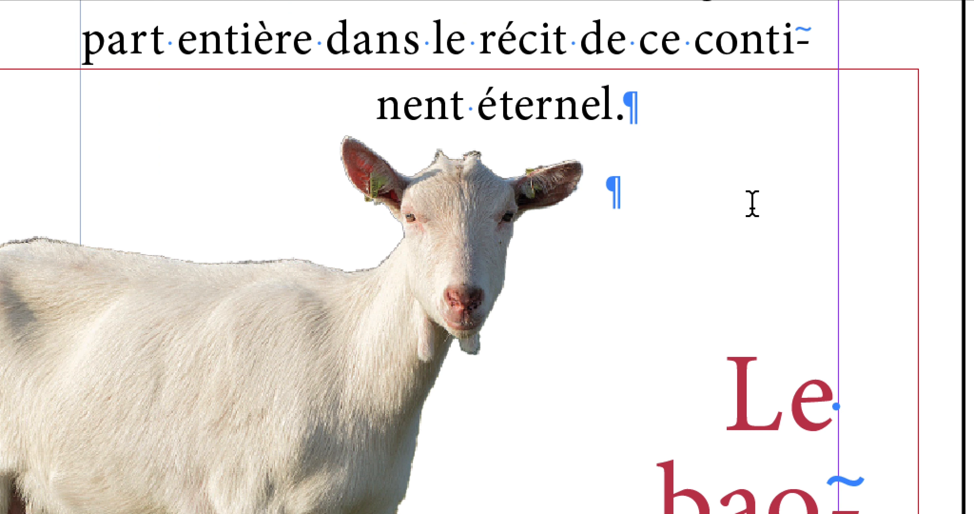
{"action": "key", "text": "Delete"}
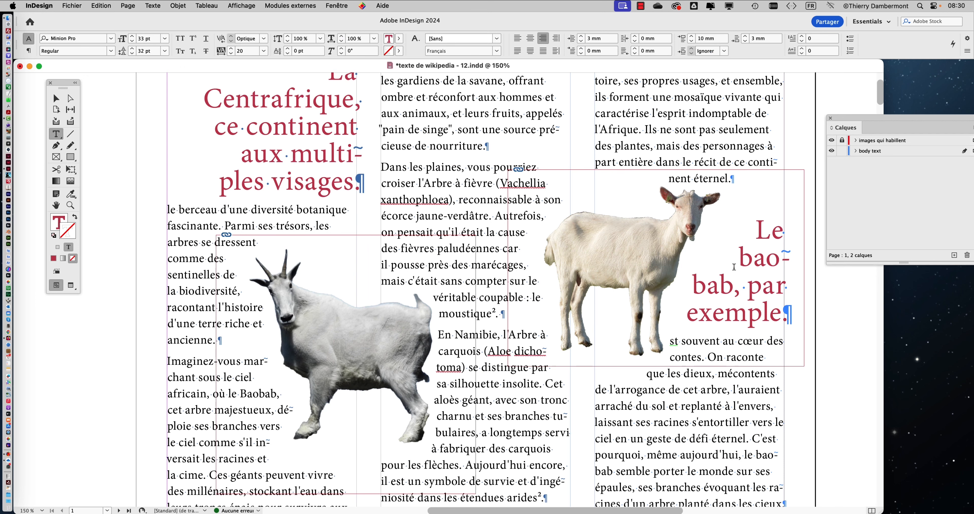
With the Selection tool active, unlock the "images qui habillent" layer, lock "body text", and make the images layer active
{"action": "scroll", "coordinate": [710, 314], "scroll_direction": "down", "scroll_amount": 1}
{"action": "scroll", "coordinate": [710, 315], "scroll_direction": "down", "scroll_amount": 2}
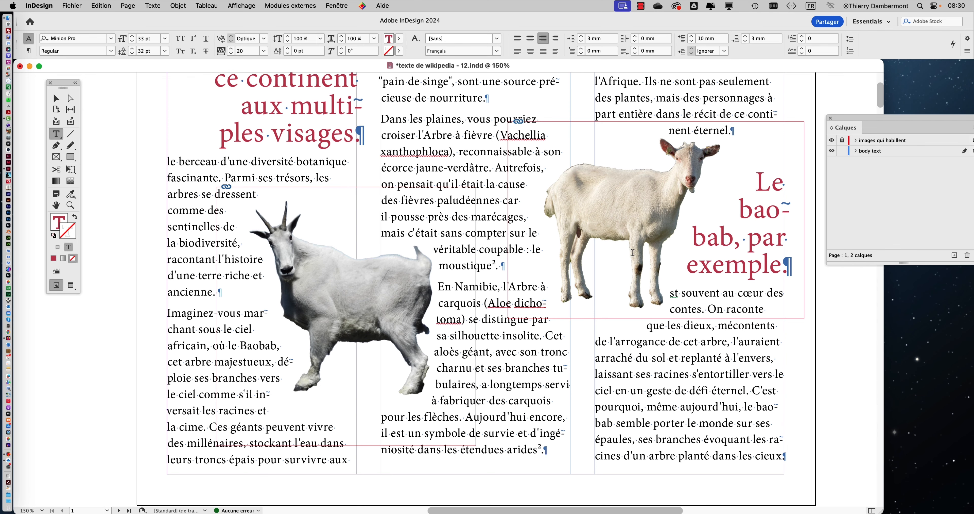
{"action": "scroll", "coordinate": [452, 306], "scroll_direction": "down", "scroll_amount": 2}
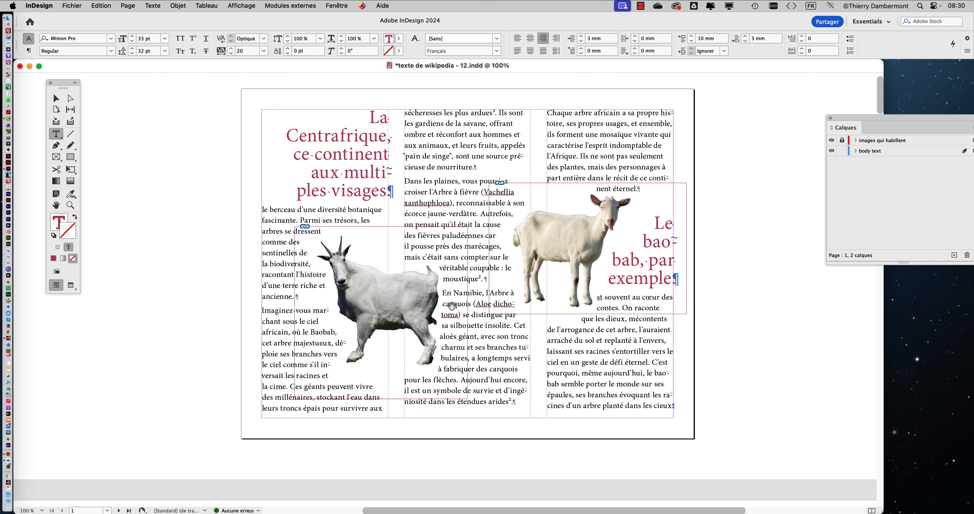
{"action": "left_click", "coordinate": [56, 98]}
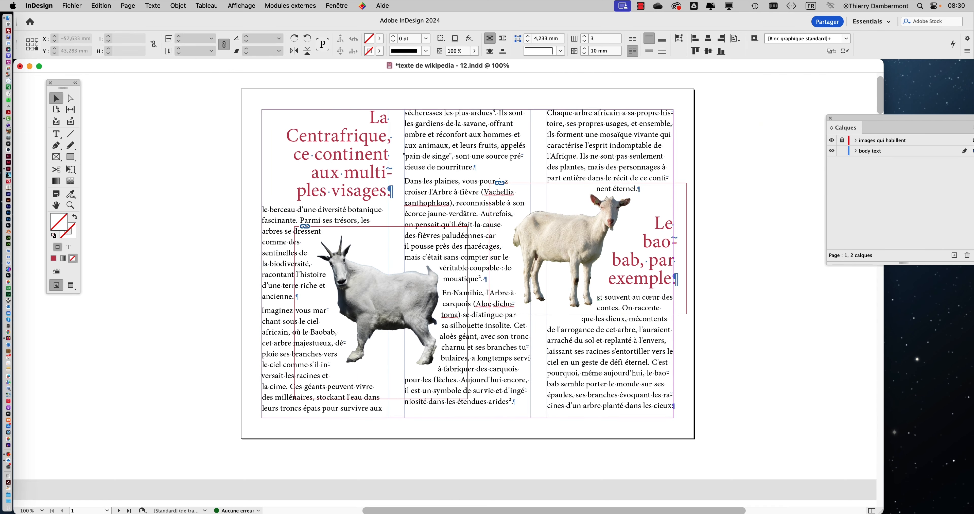
{"action": "left_click", "coordinate": [579, 229]}
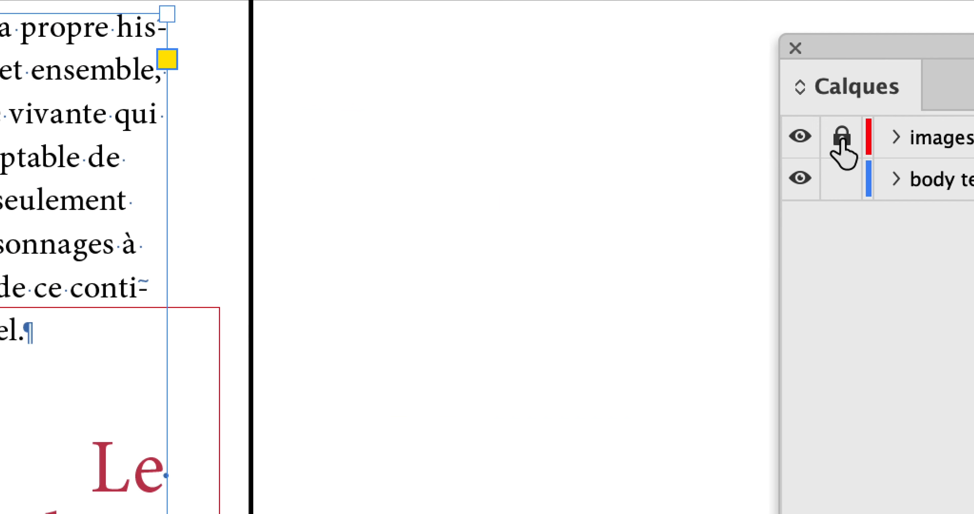
{"action": "left_click", "coordinate": [842, 139]}
{"action": "left_click", "coordinate": [842, 179]}
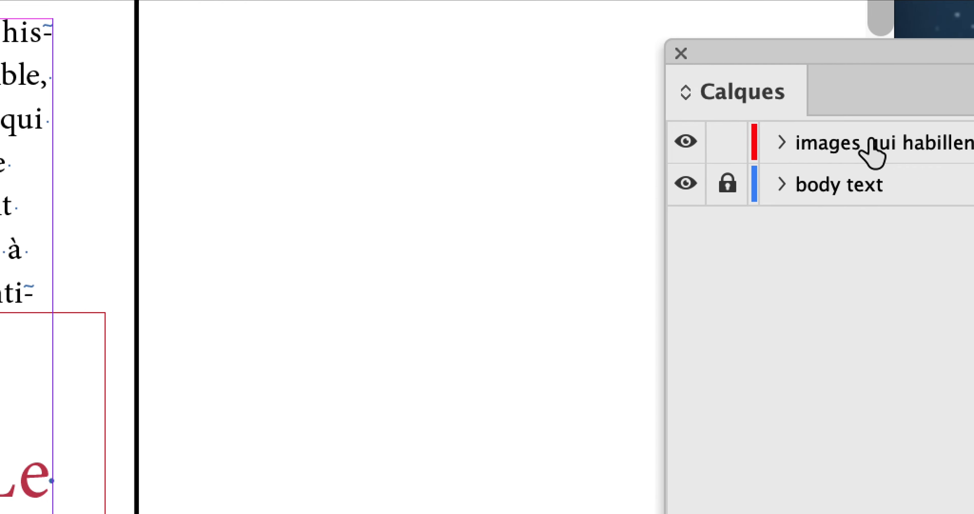
{"action": "left_click", "coordinate": [972, 144]}
Move the hornless goat up to about X 249.7 mm, Y 117.6 mm, and the horned goat to about X 136.5 mm, Y 196.8 mm
{"action": "left_click", "coordinate": [549, 242]}
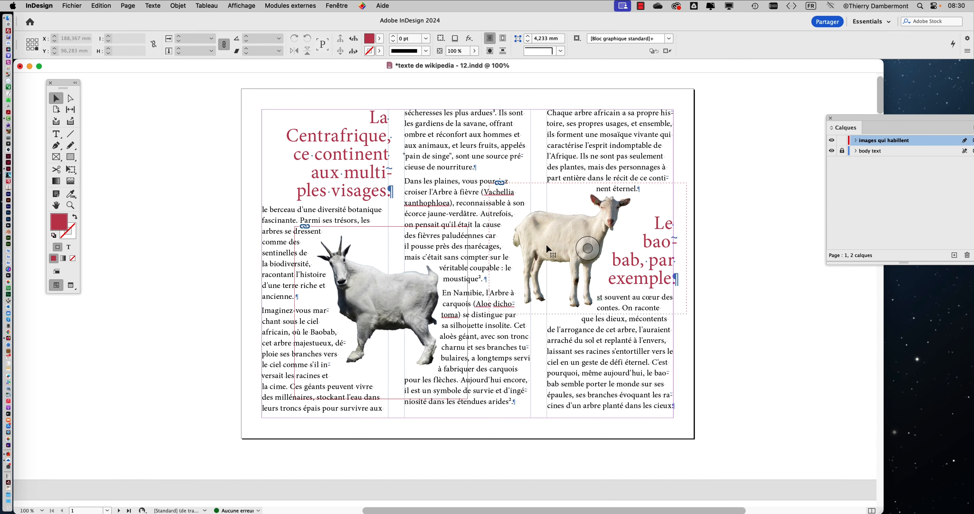
{"action": "left_click_drag", "start_coordinate": [555, 242], "coordinate": [516, 197]}
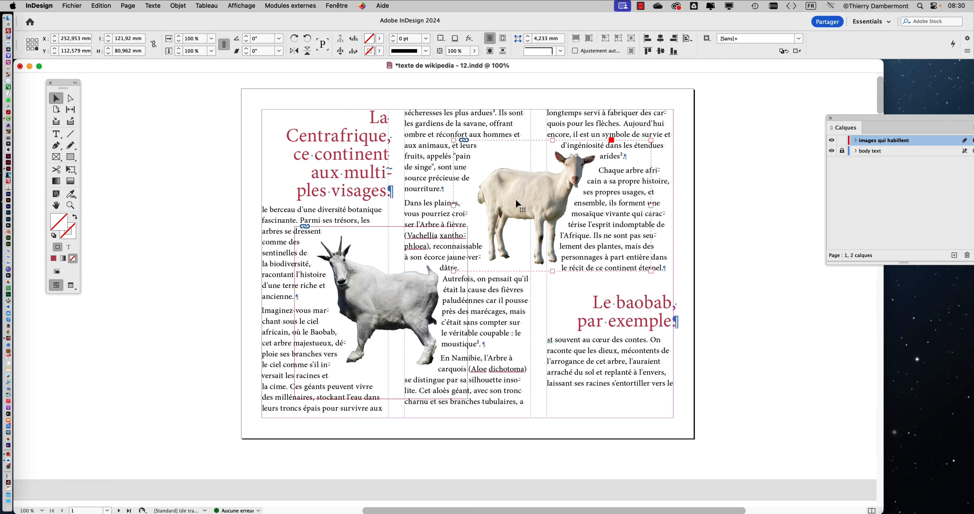
{"action": "left_click_drag", "start_coordinate": [515, 198], "coordinate": [509, 206]}
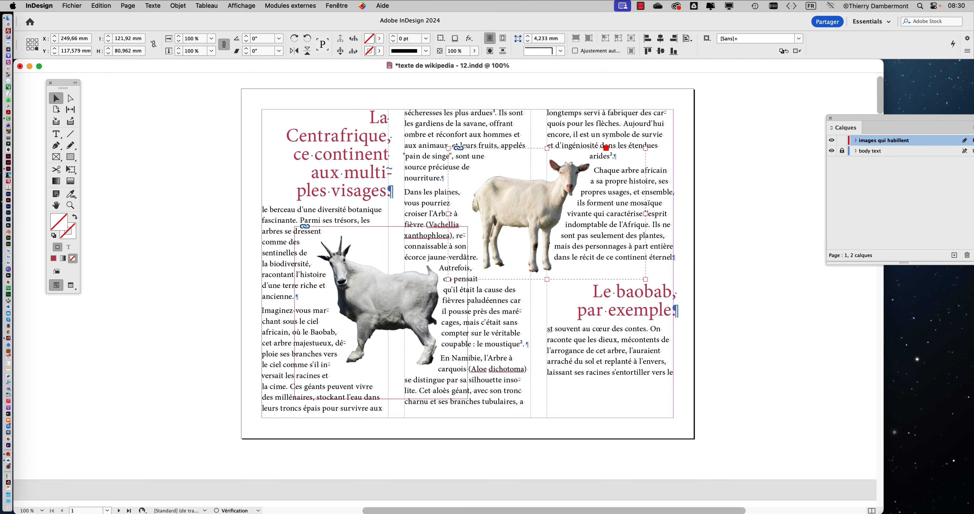
{"action": "left_click_drag", "start_coordinate": [412, 293], "coordinate": [400, 308]}
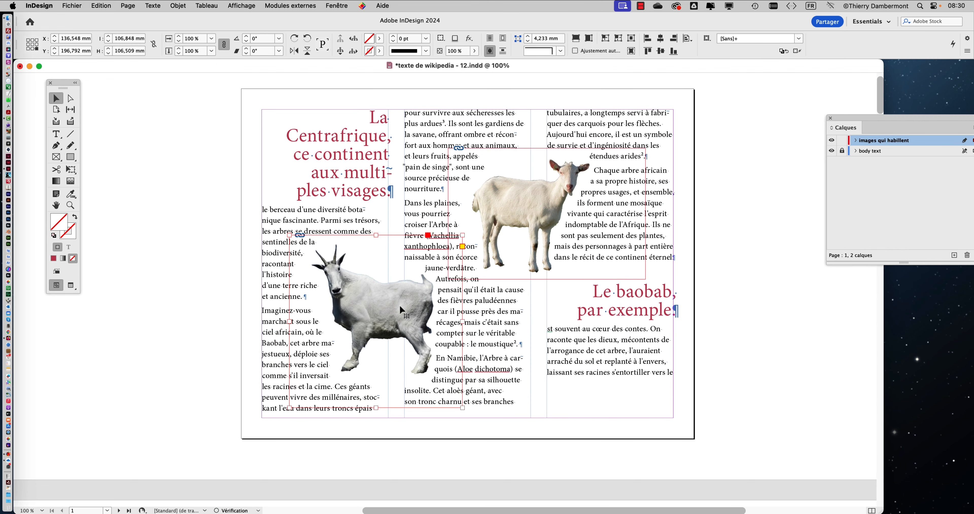
Scale the hornless goat proportionally down to about 78% with the Free Transform tool
{"action": "left_click", "coordinate": [548, 213]}
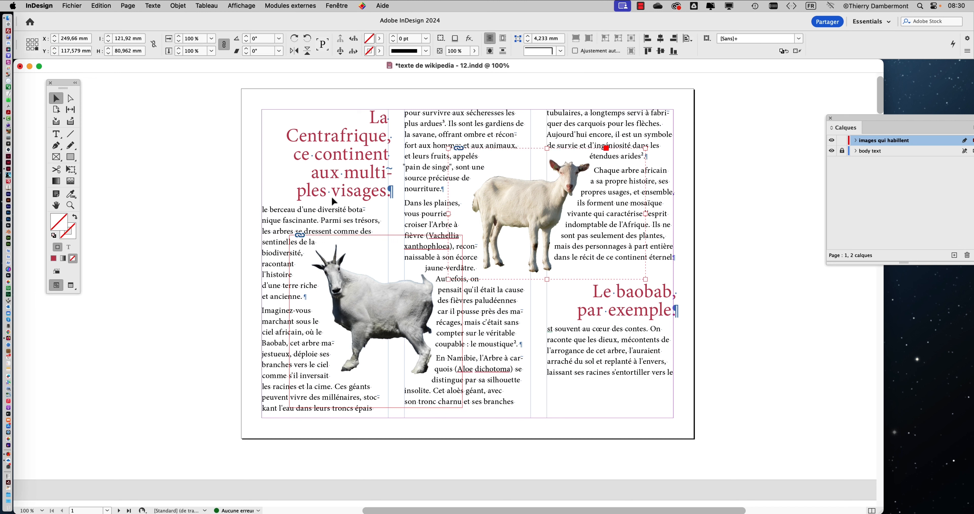
{"action": "left_click", "coordinate": [71, 169]}
{"action": "left_click_drag", "start_coordinate": [645, 148], "coordinate": [626, 165]}
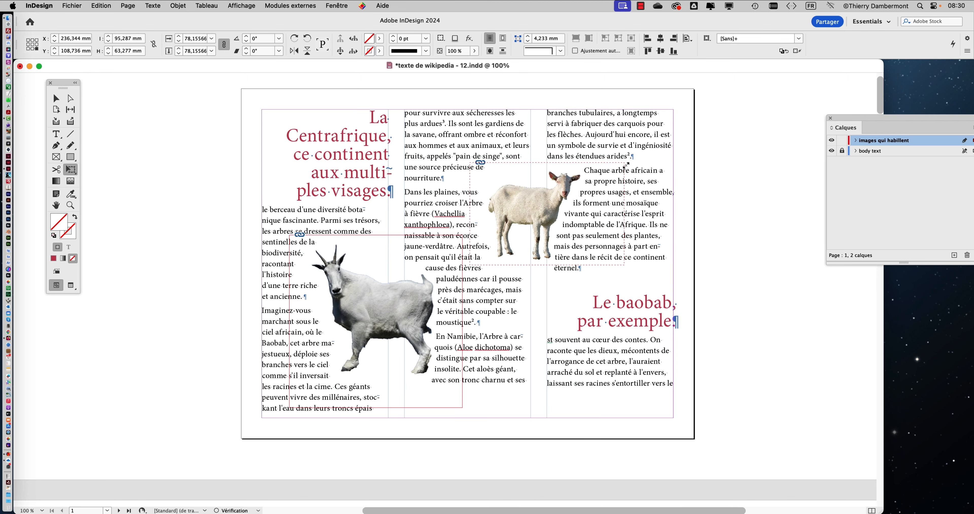
Scale the horned goat proportionally down to about 89 mm wide with the Free Transform tool, then deselect it
{"action": "left_click", "coordinate": [56, 98]}
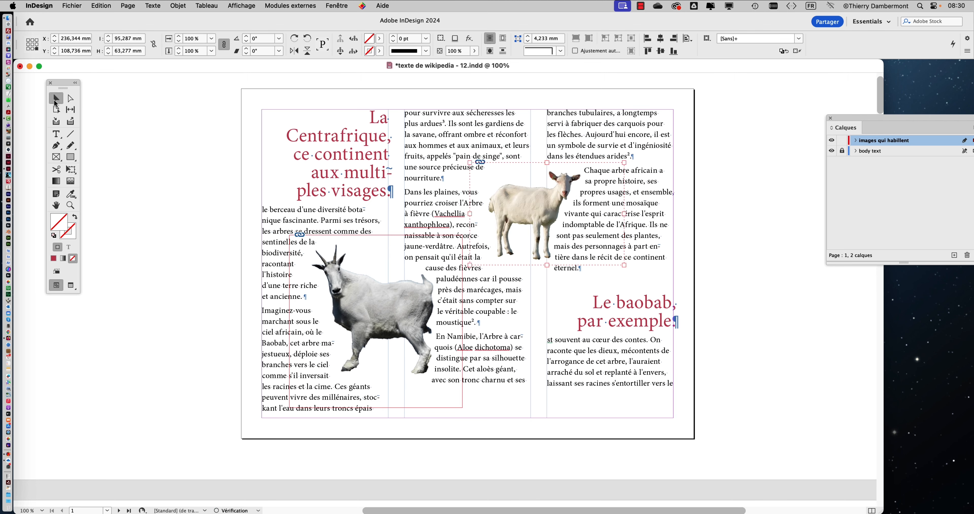
{"action": "left_click", "coordinate": [398, 309]}
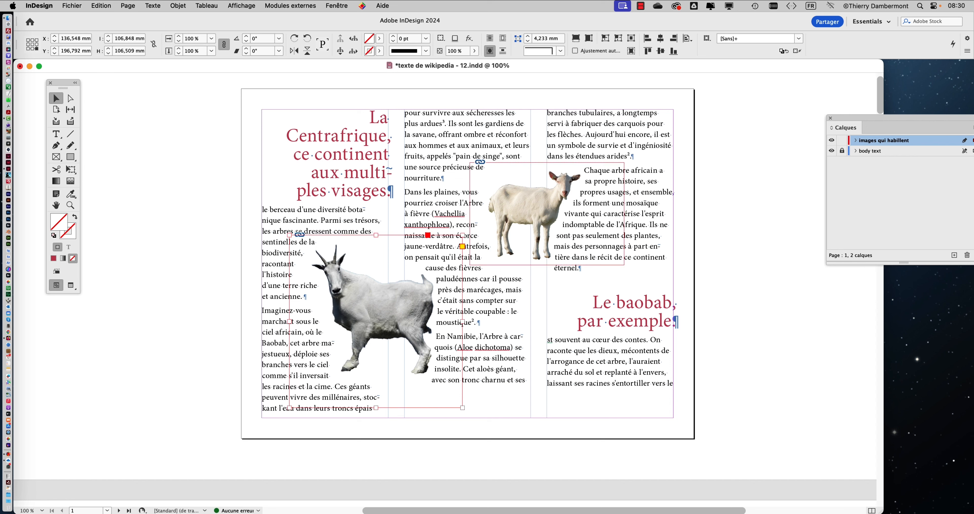
{"action": "left_click", "coordinate": [69, 173]}
{"action": "left_click_drag", "start_coordinate": [289, 235], "coordinate": [309, 256]}
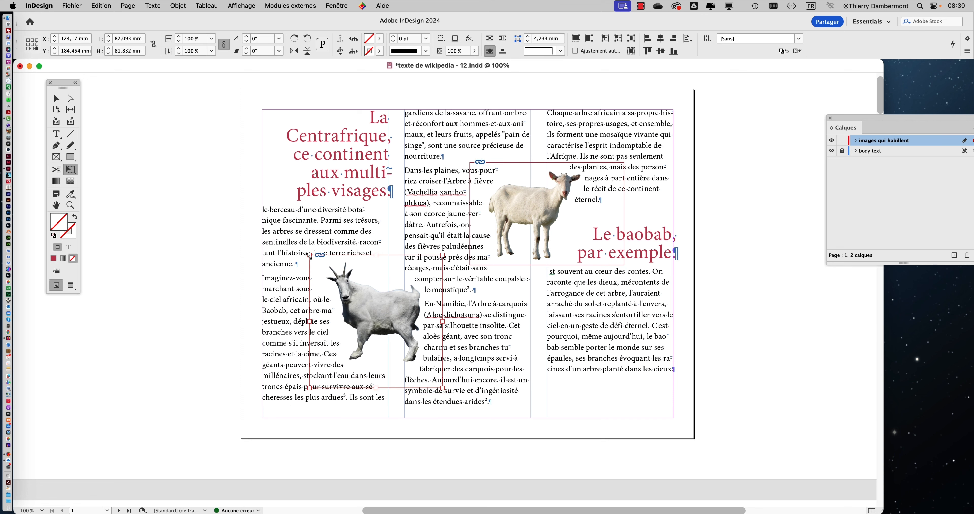
{"action": "key", "text": "super+z"}
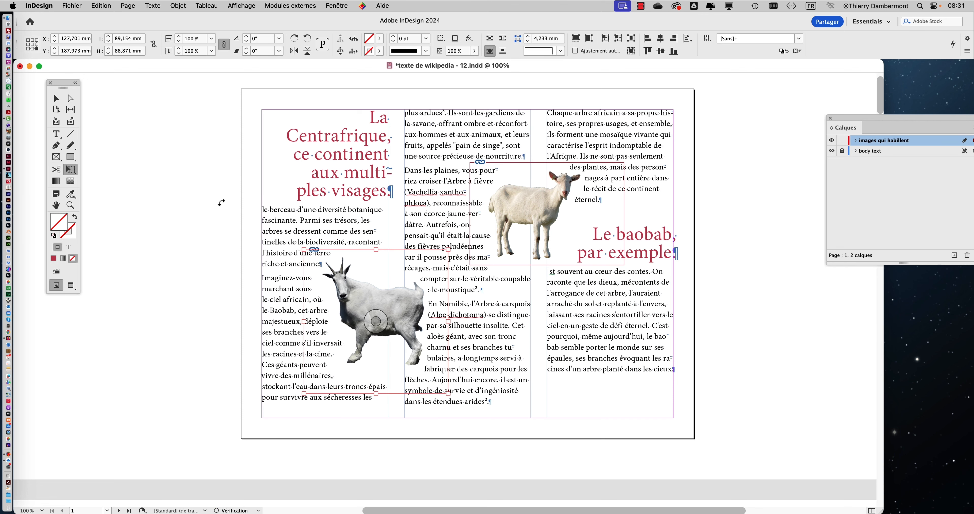
{"action": "key", "text": "v"}
{"action": "left_click", "coordinate": [177, 192]}
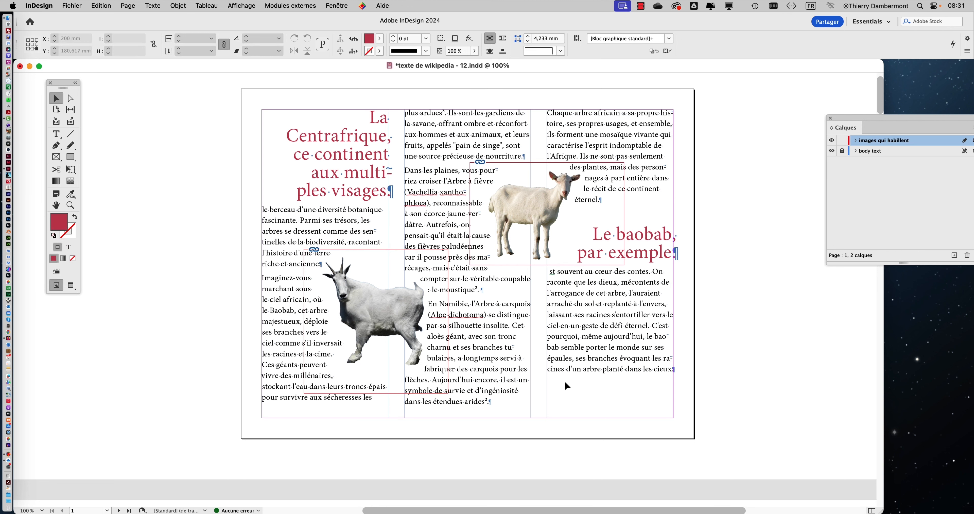
Preview page 1 without frames and hidden characters, and examine the line starting with a colon before "le moustique"
{"action": "left_click", "coordinate": [72, 288]}
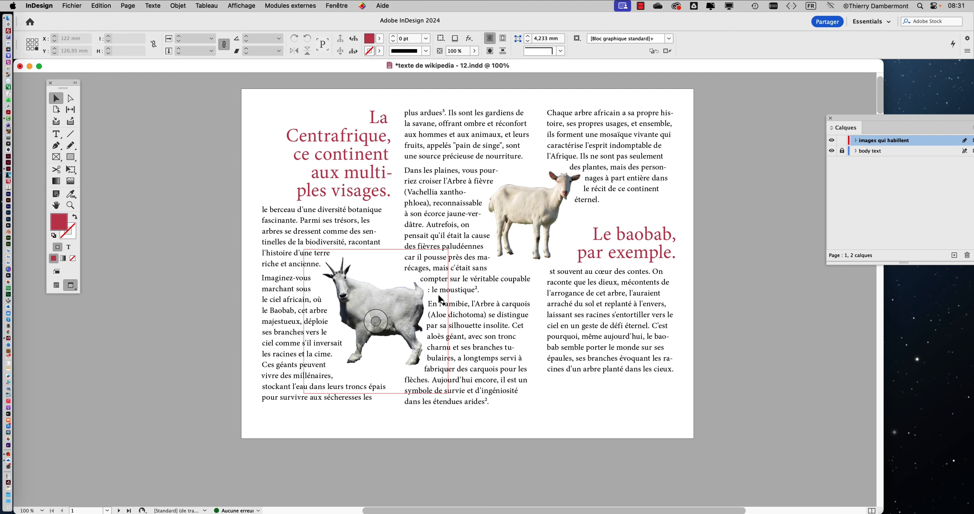
{"action": "key", "text": "super+2"}
{"action": "scroll", "coordinate": [438, 296], "scroll_direction": "up", "scroll_amount": 4}
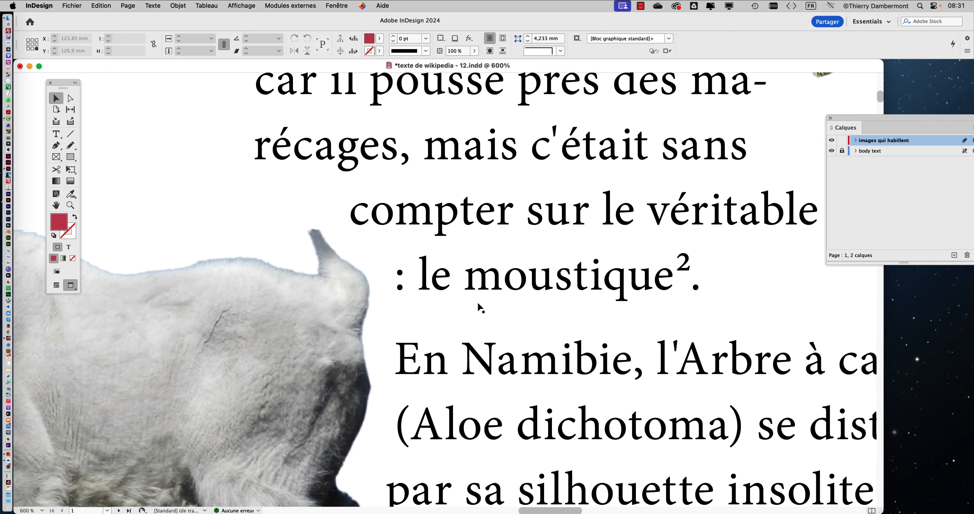
{"action": "scroll", "coordinate": [437, 299], "scroll_direction": "down", "scroll_amount": 4}
{"action": "scroll", "coordinate": [472, 307], "scroll_direction": "down", "scroll_amount": 1}
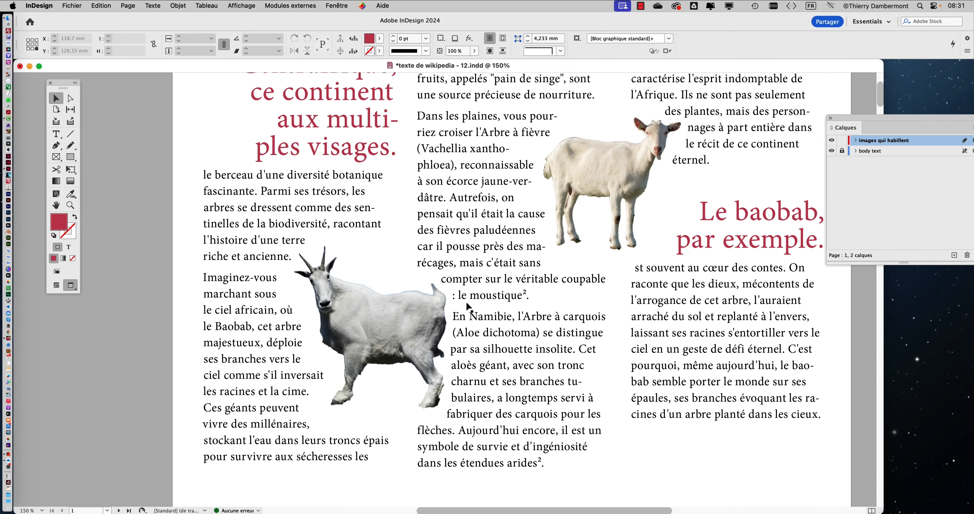
Return to normal screen mode and look through the text flow and line starts on pages 2 to 4
{"action": "key", "text": "w"}
{"action": "scroll", "coordinate": [629, 364], "scroll_direction": "down", "scroll_amount": 5}
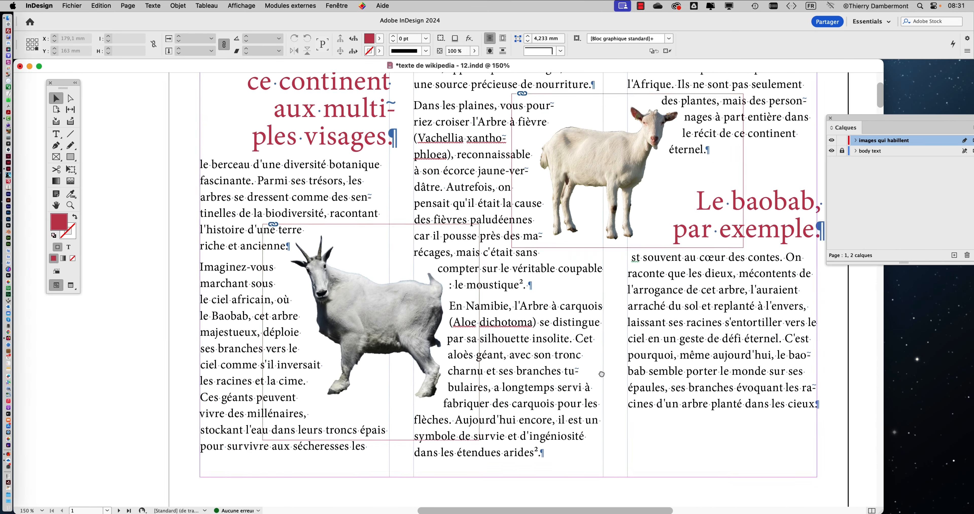
{"action": "scroll", "coordinate": [570, 256], "scroll_direction": "down", "scroll_amount": 1}
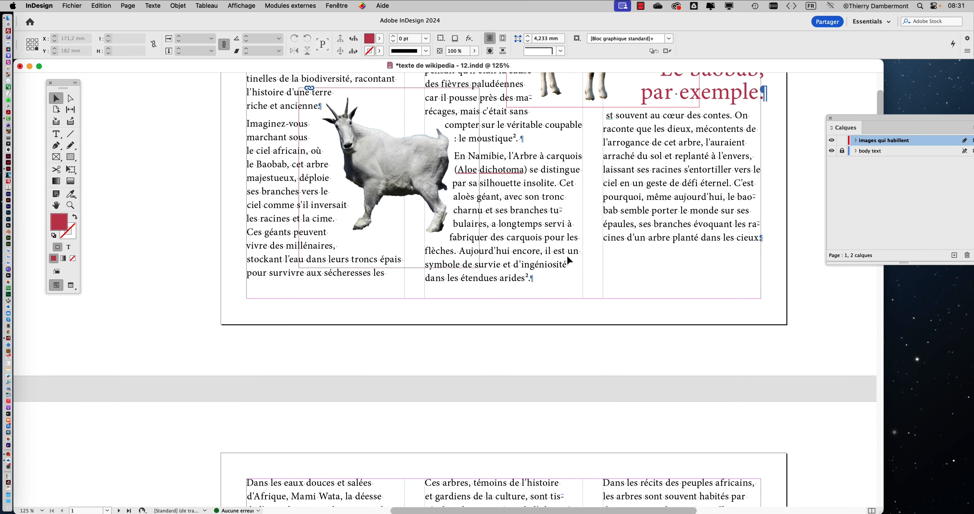
{"action": "scroll", "coordinate": [567, 257], "scroll_direction": "down", "scroll_amount": 9}
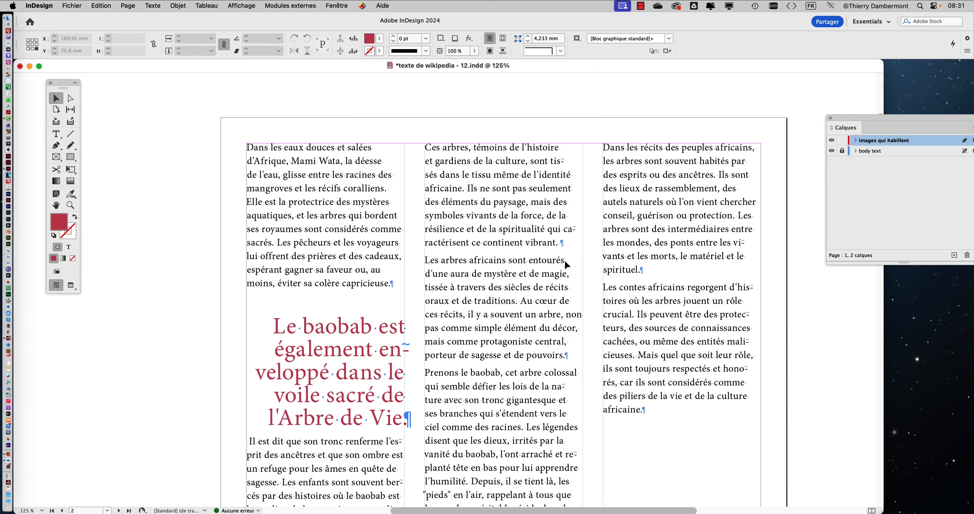
{"action": "scroll", "coordinate": [567, 265], "scroll_direction": "down", "scroll_amount": 5}
{"action": "scroll", "coordinate": [567, 266], "scroll_direction": "down", "scroll_amount": 14}
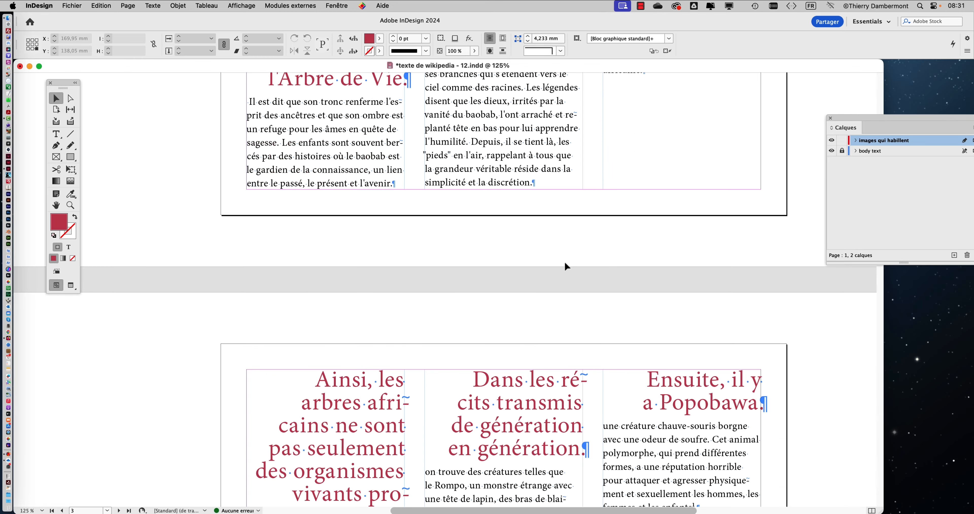
{"action": "scroll", "coordinate": [567, 266], "scroll_direction": "down", "scroll_amount": 4}
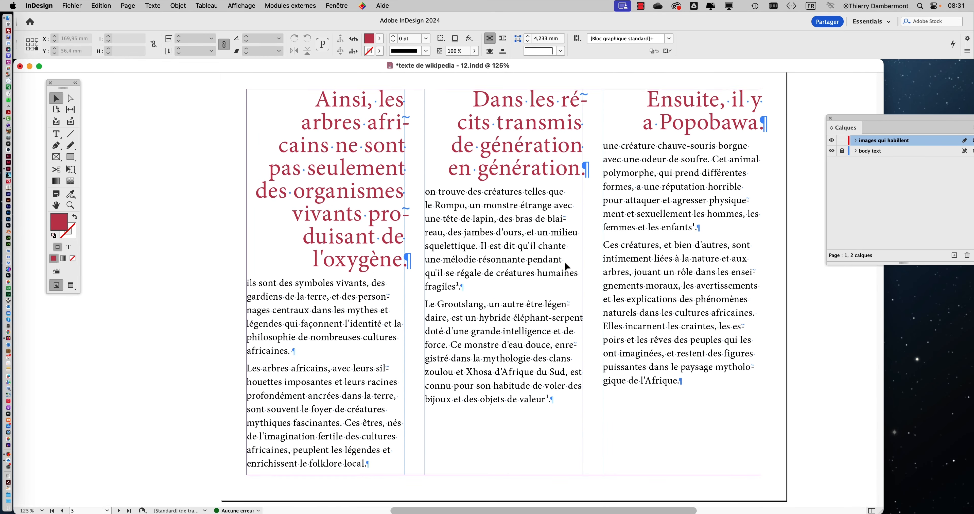
{"action": "scroll", "coordinate": [566, 266], "scroll_direction": "down", "scroll_amount": 12}
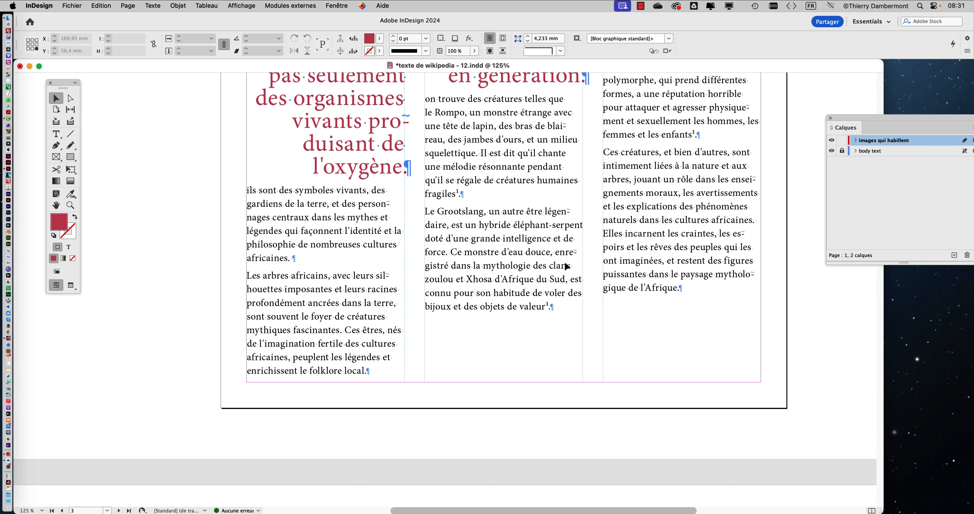
{"action": "scroll", "coordinate": [567, 265], "scroll_direction": "down", "scroll_amount": 5}
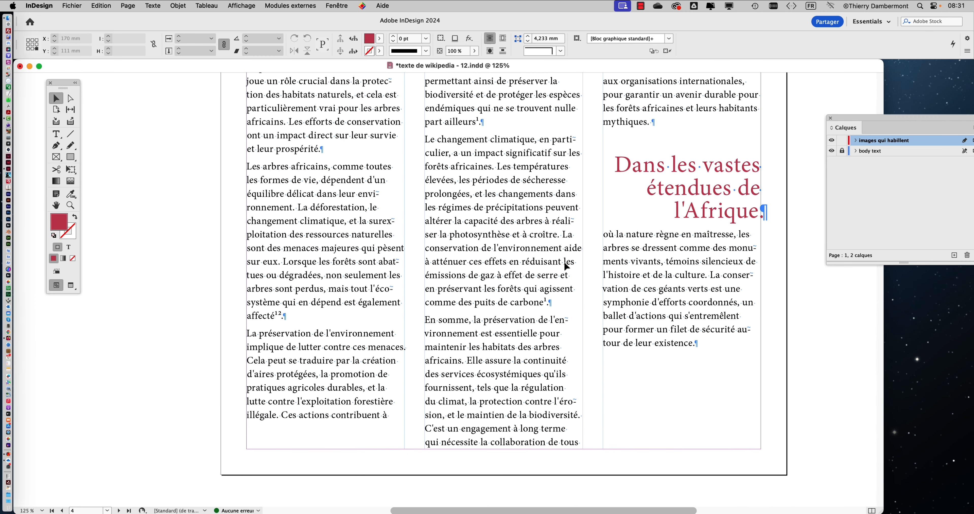
{"action": "scroll", "coordinate": [566, 266], "scroll_direction": "up", "scroll_amount": 6}
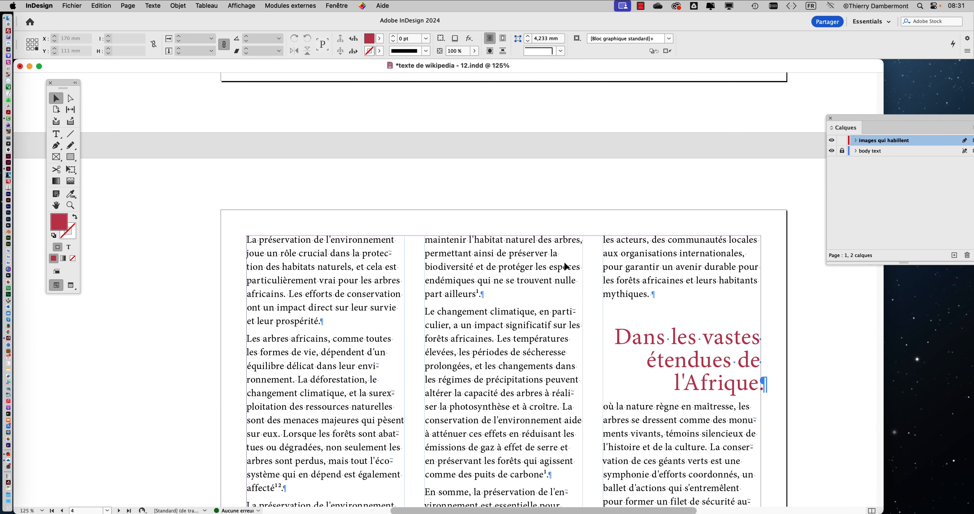
Switch to the Type tool at page 4's first paragraph, unlock and activate "body text", and lock "images qui habillent"
{"action": "scroll", "coordinate": [362, 284], "scroll_direction": "up", "scroll_amount": 3}
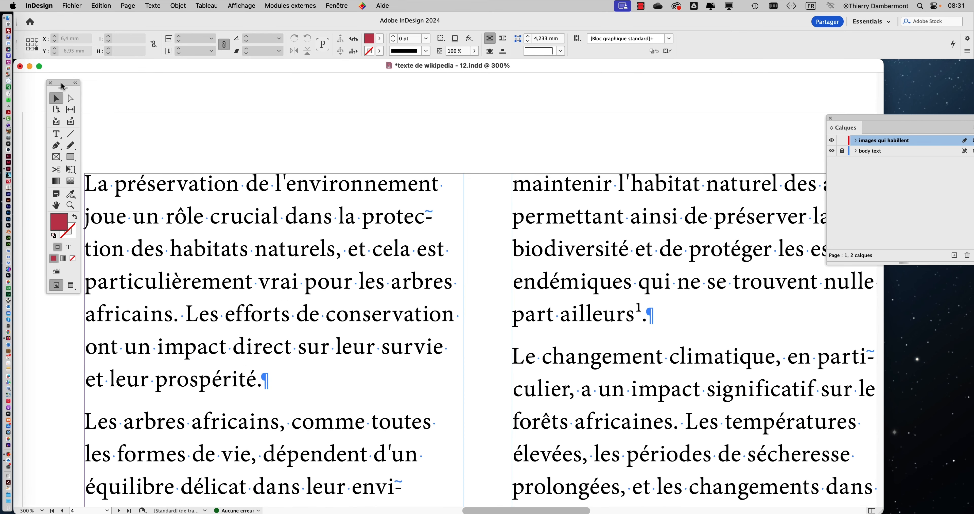
{"action": "left_click_drag", "start_coordinate": [61, 86], "coordinate": [48, 87]}
{"action": "left_click", "coordinate": [44, 134]}
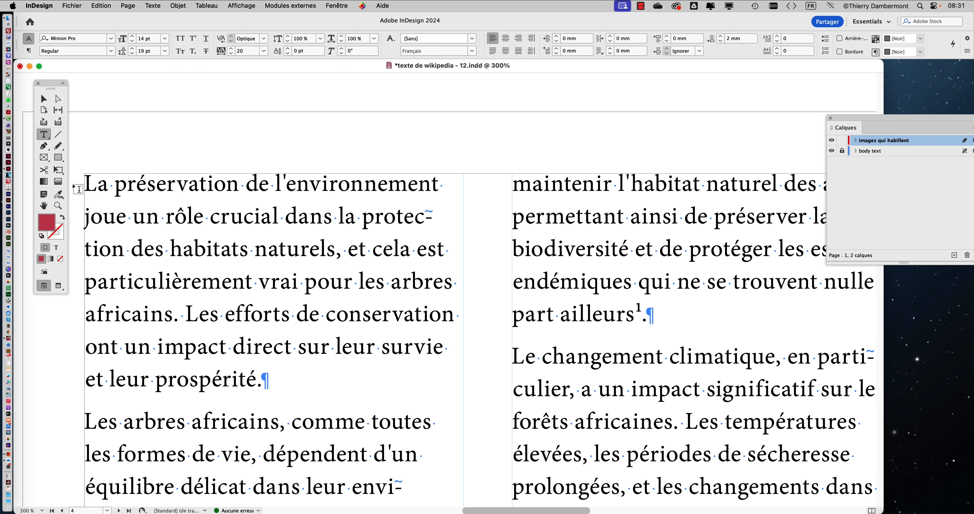
{"action": "scroll", "coordinate": [386, 302], "scroll_direction": "up", "scroll_amount": 3}
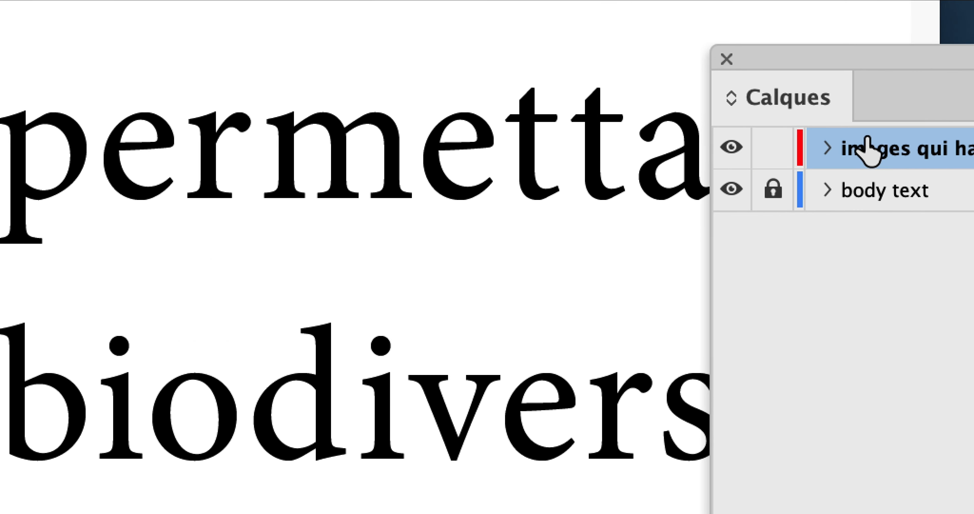
{"action": "left_click", "coordinate": [842, 155]}
{"action": "left_click", "coordinate": [841, 114]}
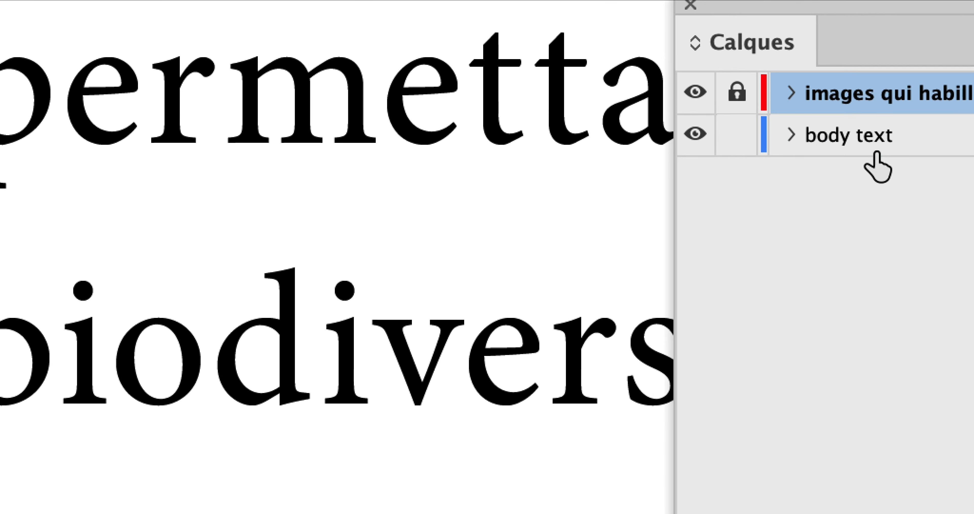
{"action": "left_click", "coordinate": [876, 151]}
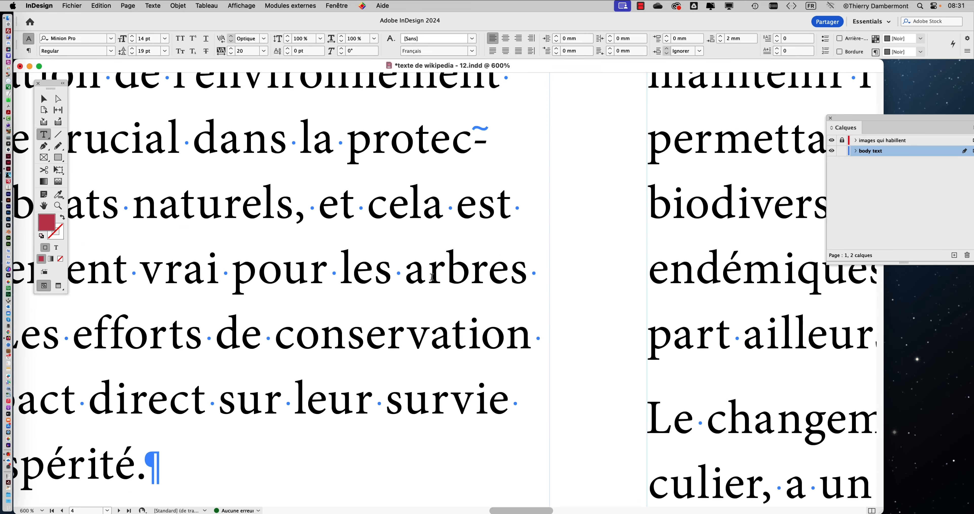
Insert a space and colon after "arbres" in page 4's first paragraph, plus an extra space after "vrai" to push the colon onto the following line
{"action": "left_click", "coordinate": [522, 278]}
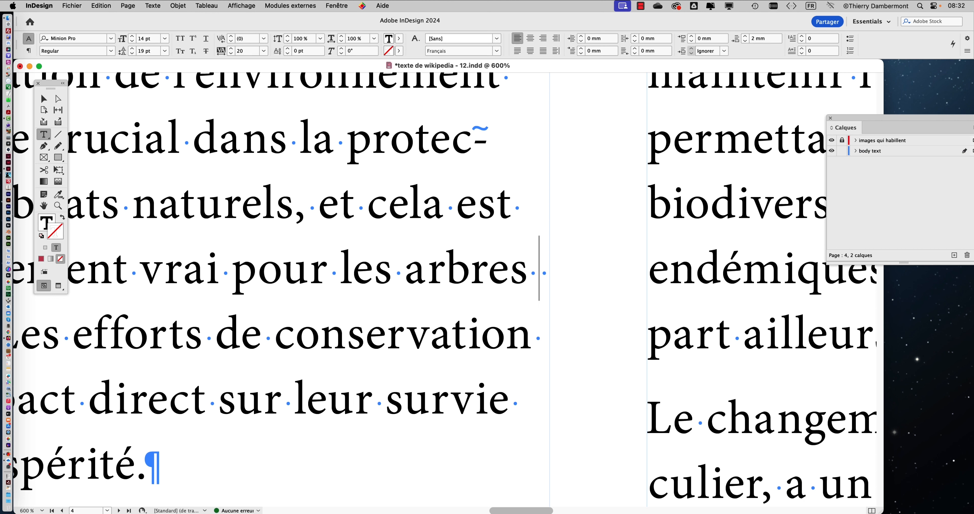
{"action": "type", "text": ":"}
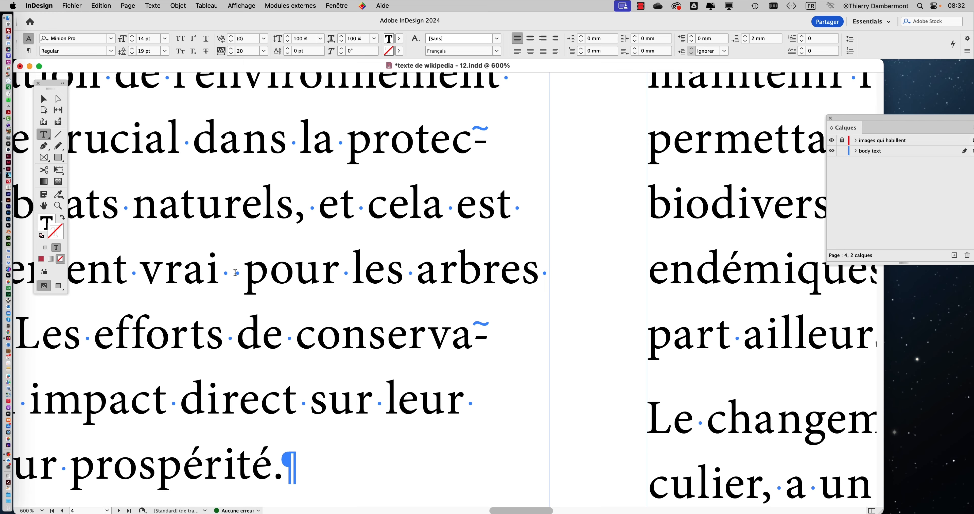
{"action": "left_click_drag", "start_coordinate": [249, 275], "coordinate": [669, 218]}
{"action": "left_click_drag", "start_coordinate": [316, 322], "coordinate": [226, 316]}
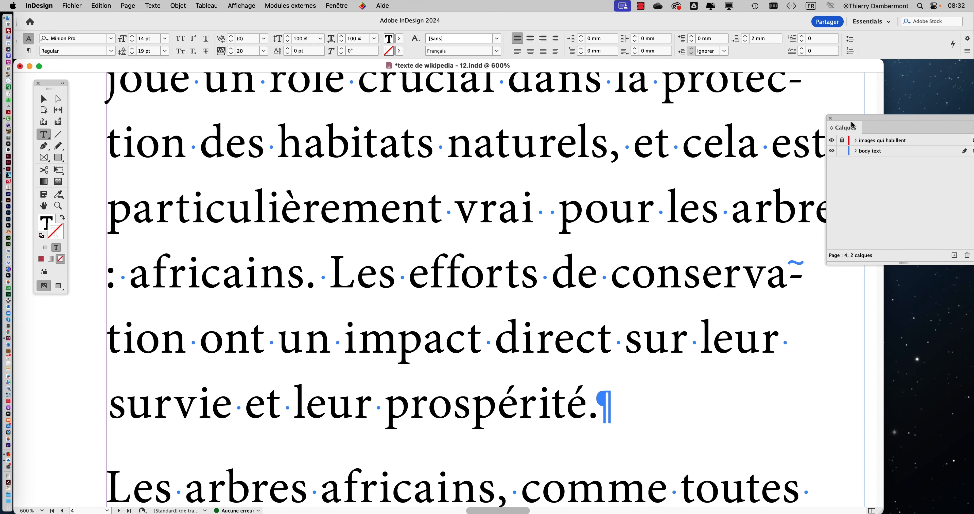
Move the Calques panel away from the end of the text lines on page 4
{"action": "left_click_drag", "start_coordinate": [849, 119], "coordinate": [855, 283]}
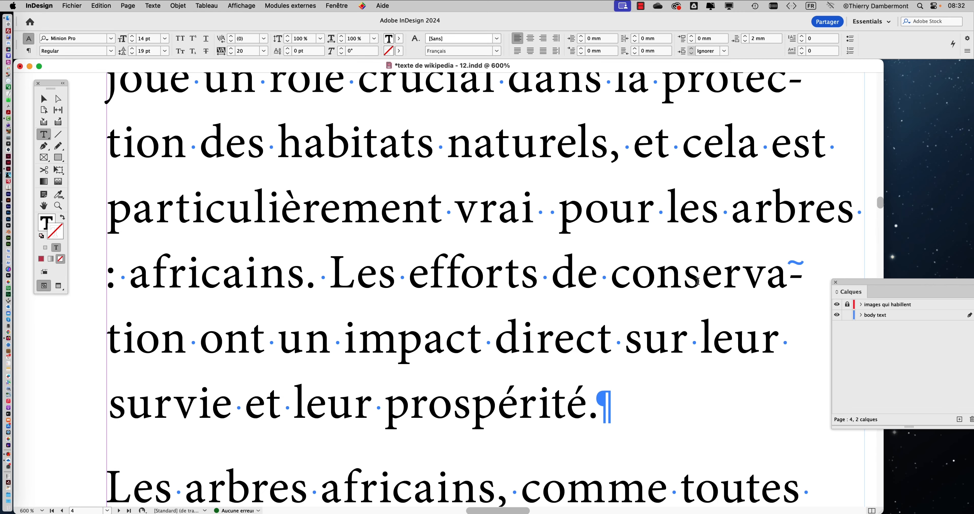
{"action": "scroll", "coordinate": [706, 302], "scroll_direction": "down", "scroll_amount": 2}
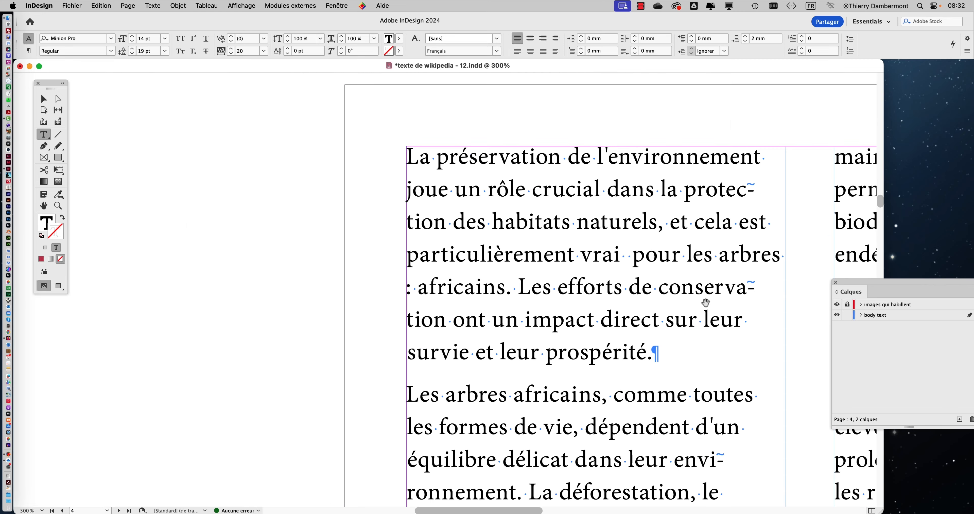
{"action": "left_click_drag", "start_coordinate": [706, 302], "coordinate": [435, 257]}
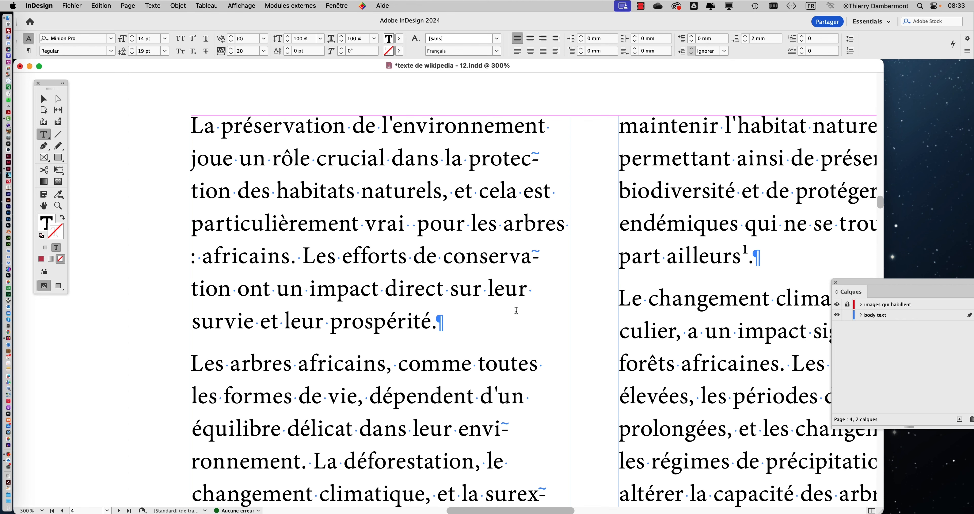
Insert a non-breaking space (Espace insécable) followed by a colon after "toutes" in page 4's second paragraph
{"action": "scroll", "coordinate": [517, 310], "scroll_direction": "down", "scroll_amount": 2}
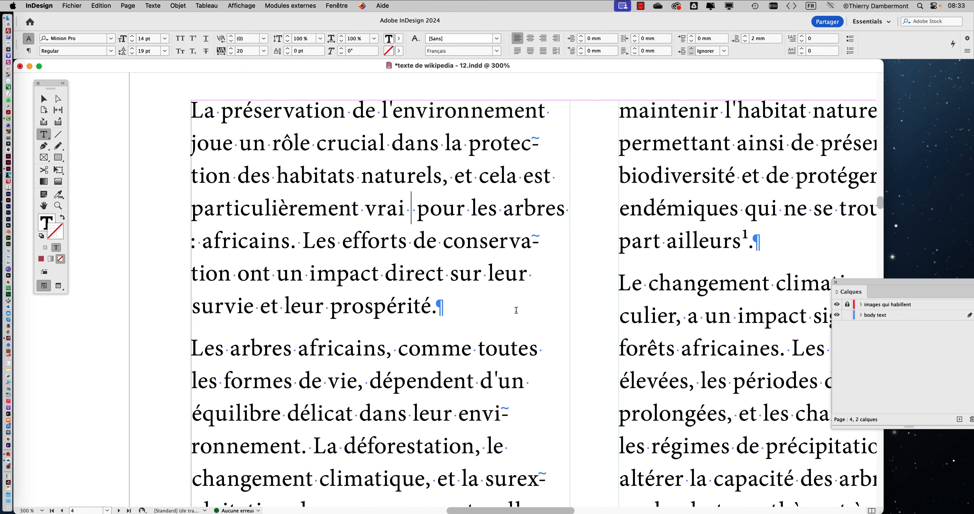
{"action": "scroll", "coordinate": [516, 310], "scroll_direction": "down", "scroll_amount": 2}
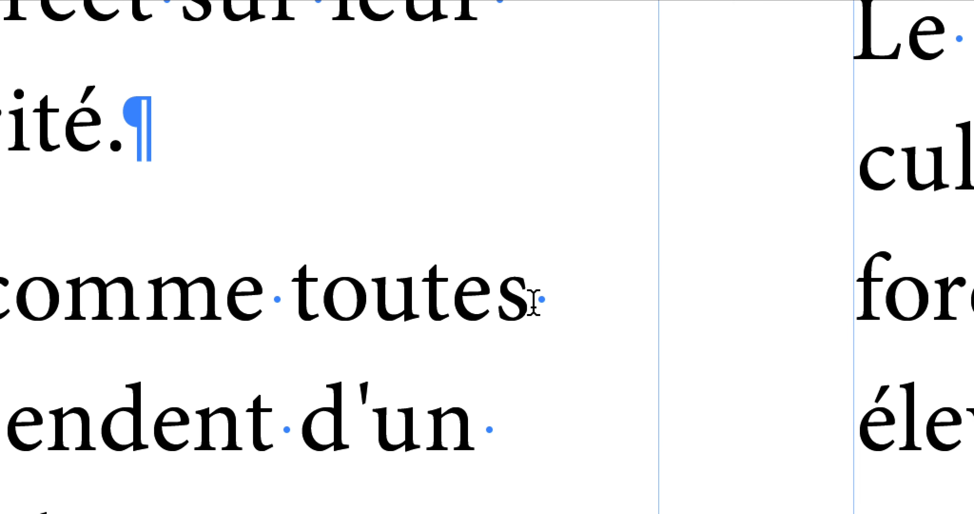
{"action": "right_click", "coordinate": [533, 304]}
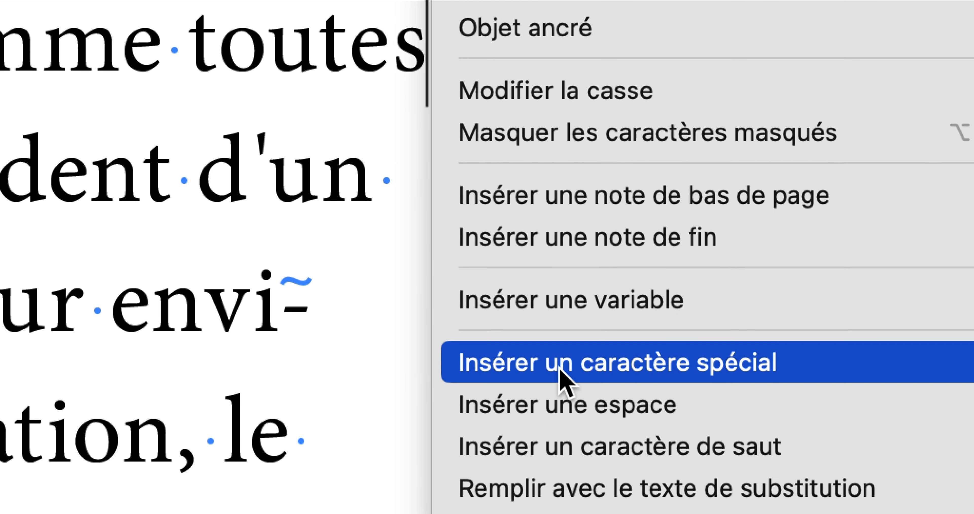
{"action": "mouse_move", "coordinate": [722, 383]}
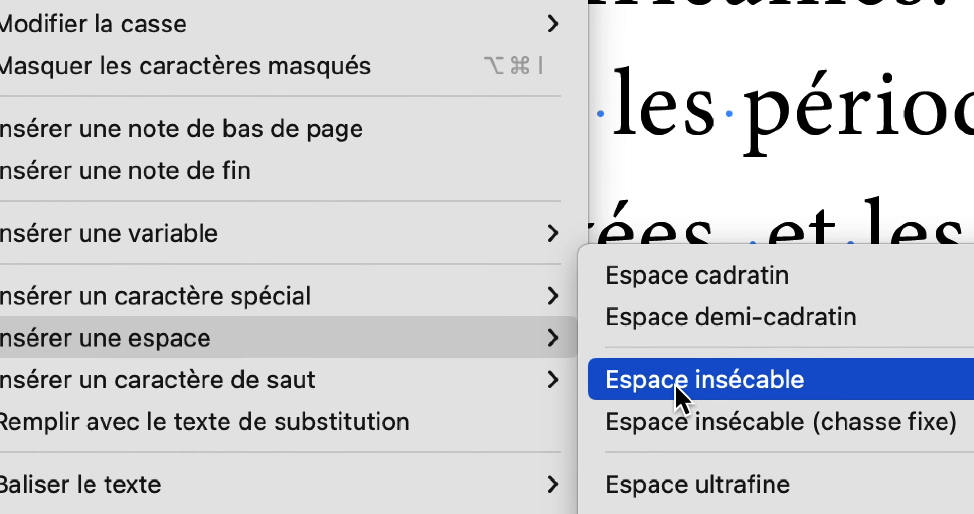
{"action": "left_click", "coordinate": [677, 387]}
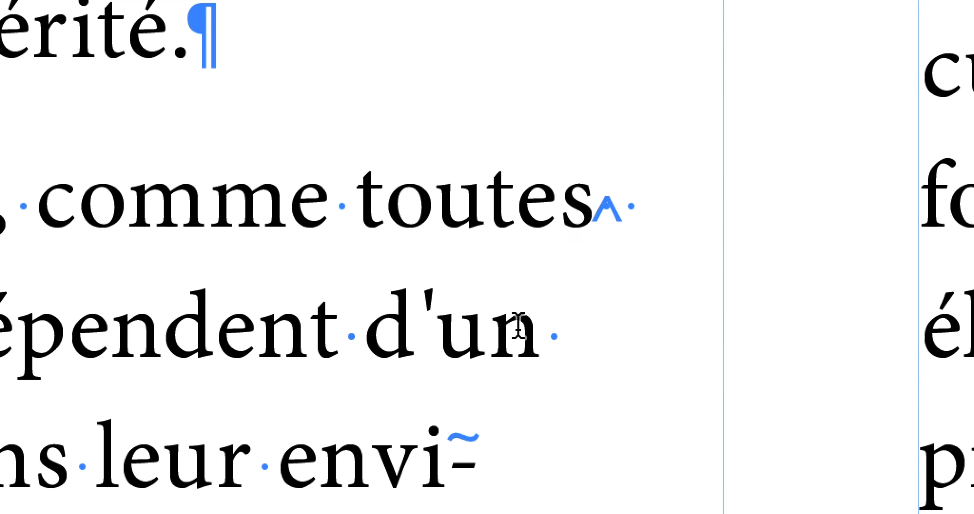
{"action": "left_click", "coordinate": [609, 208]}
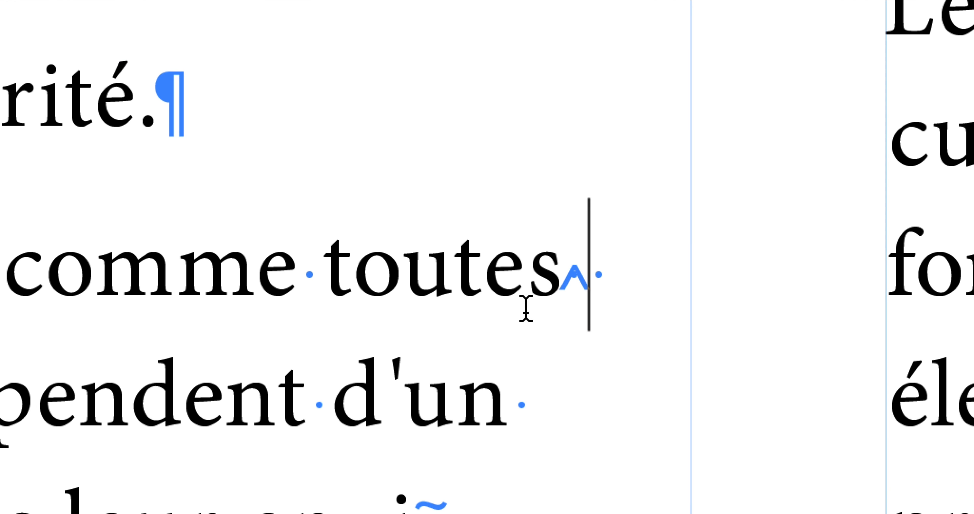
{"action": "type", "text": ":"}
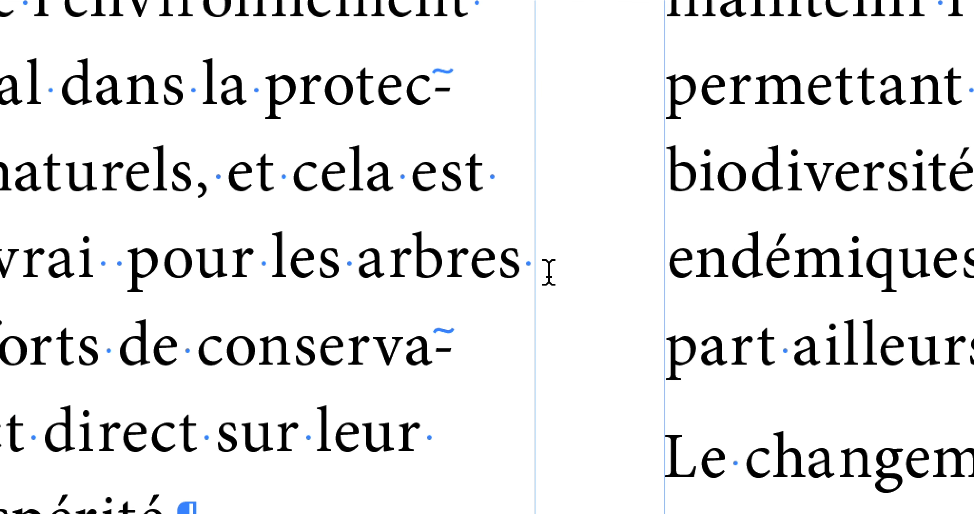
Try a colon directly after "arbres", without a space, in page 4's first paragraph
{"action": "left_click", "coordinate": [542, 271]}
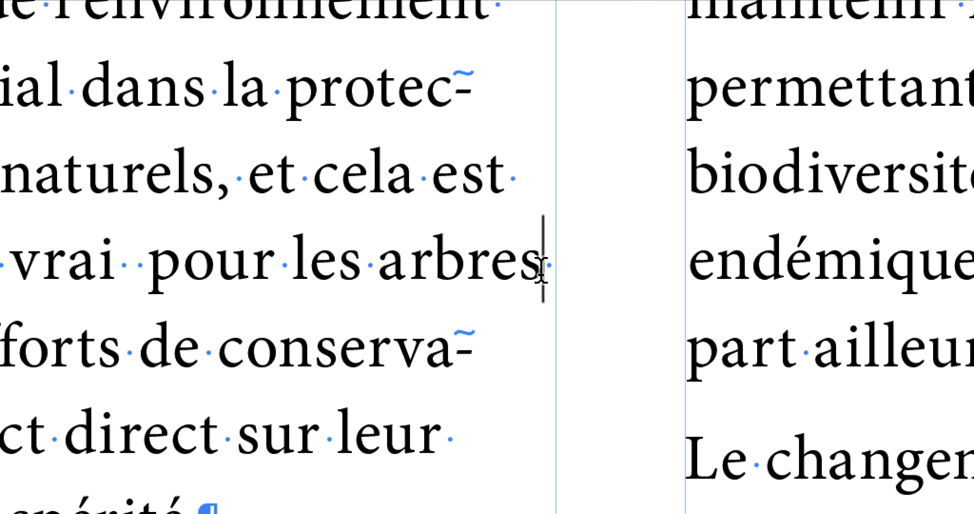
{"action": "type", "text": ":"}
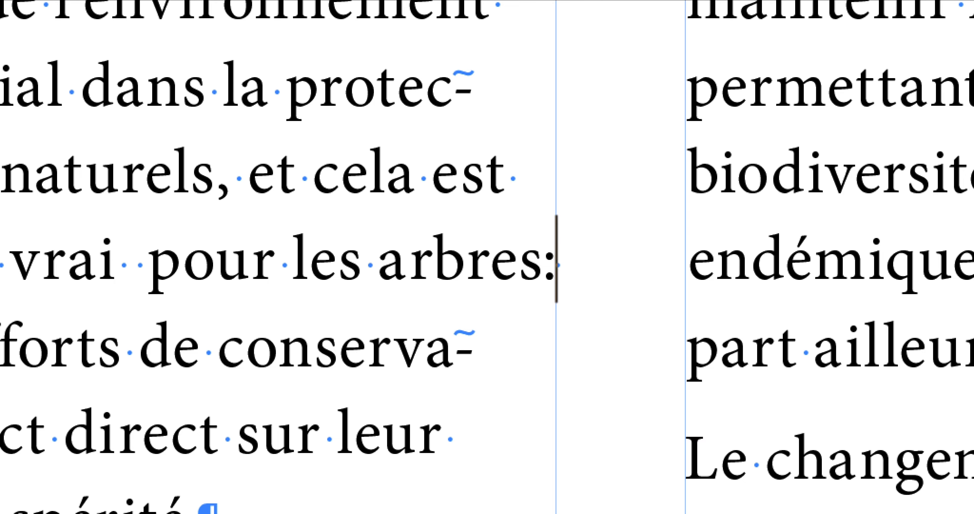
{"action": "key", "text": "BackSpace"}
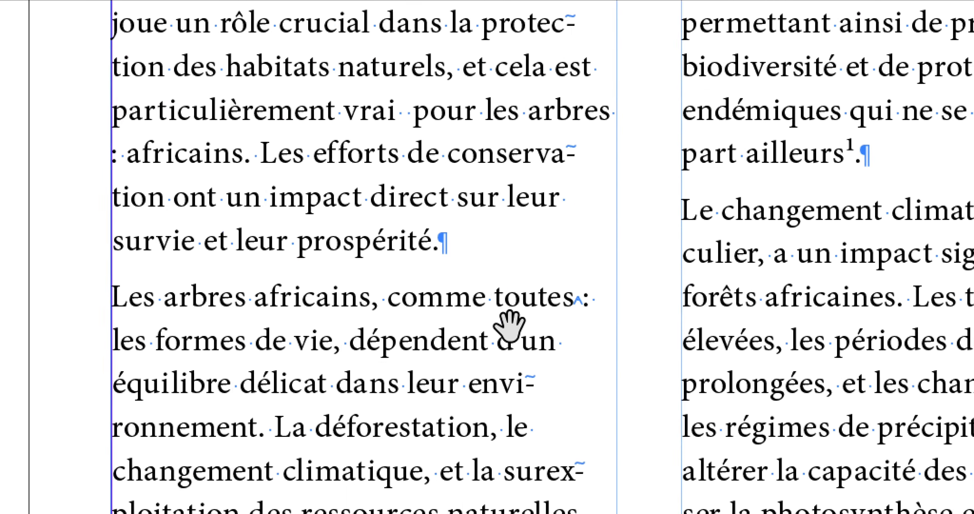
Insert a colon directly after "également", without a space, in page 4's second paragraph and check its spacing
{"action": "scroll", "coordinate": [509, 324], "scroll_direction": "down", "scroll_amount": 5}
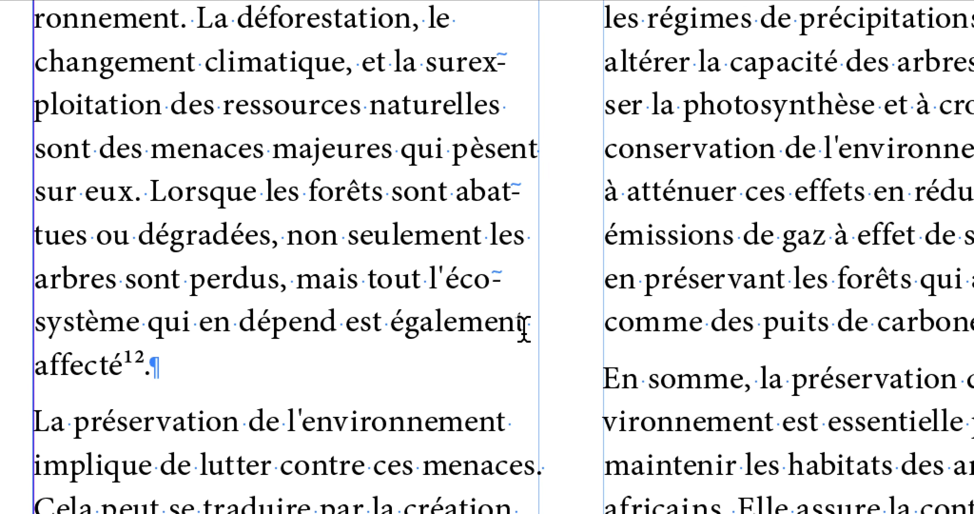
{"action": "left_click", "coordinate": [525, 324]}
{"action": "type", "text": ":"}
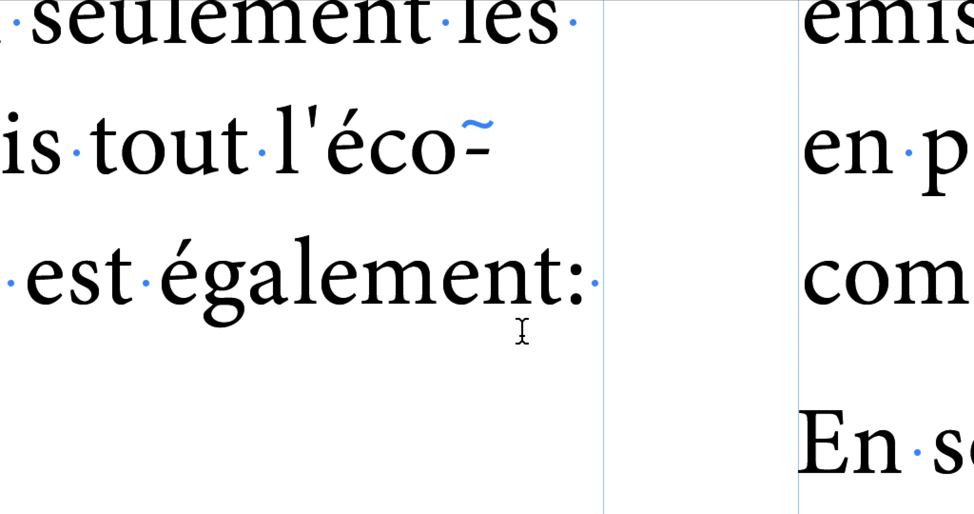
{"action": "scroll", "coordinate": [522, 331], "scroll_direction": "down", "scroll_amount": 4}
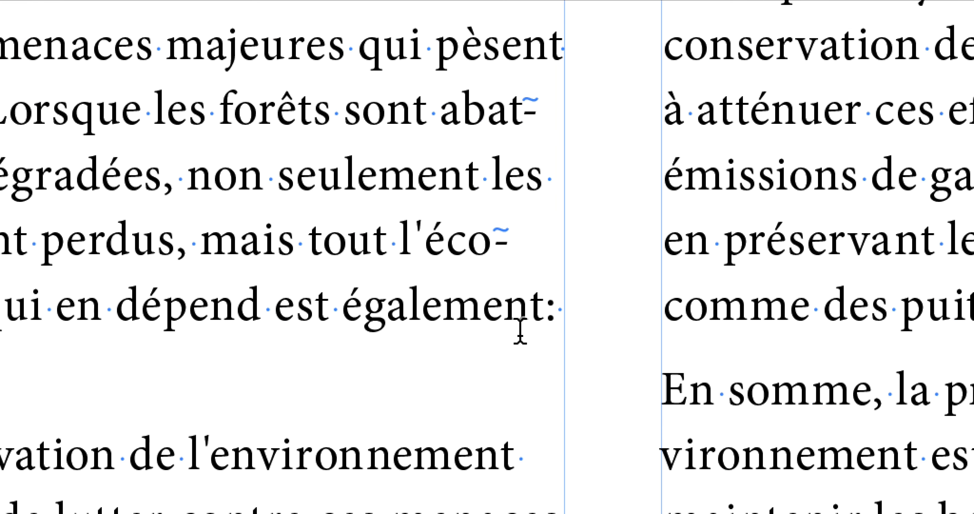
{"action": "scroll", "coordinate": [518, 332], "scroll_direction": "up", "scroll_amount": 4}
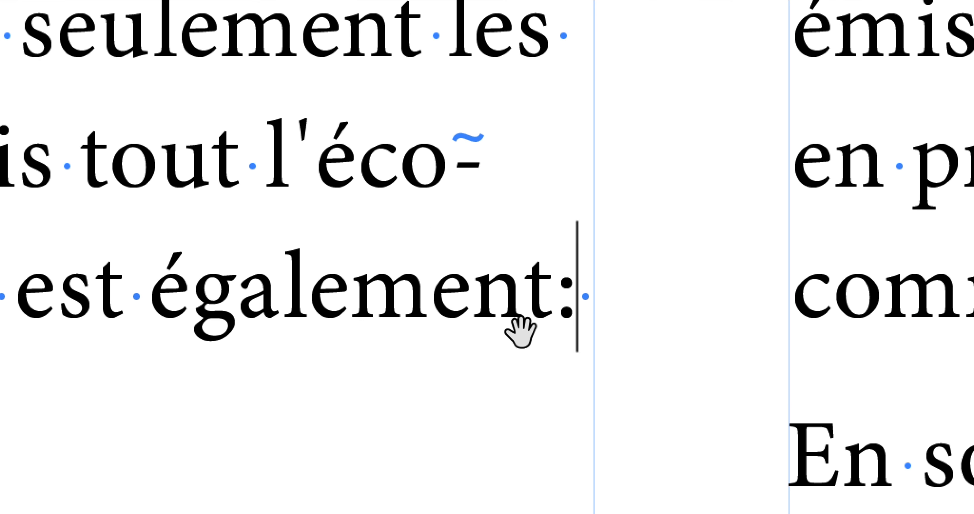
{"action": "scroll", "coordinate": [521, 332], "scroll_direction": "down", "scroll_amount": 2}
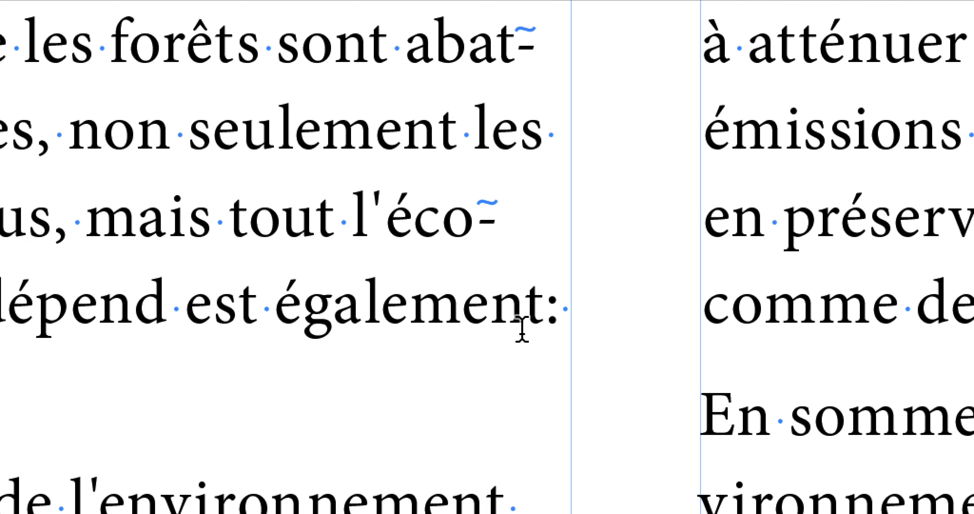
{"action": "scroll", "coordinate": [520, 331], "scroll_direction": "up", "scroll_amount": 2}
{"action": "scroll", "coordinate": [524, 332], "scroll_direction": "down", "scroll_amount": 4}
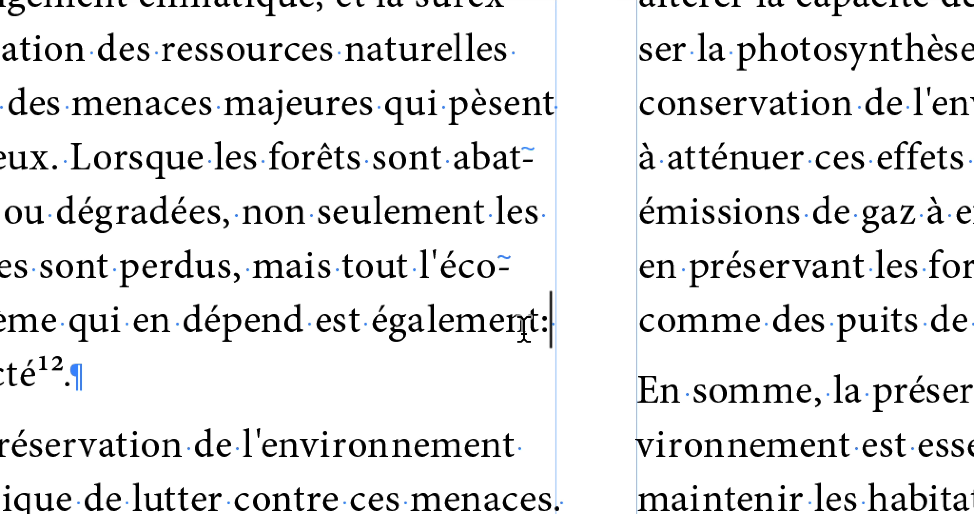
Insert a space and a colon after "naturelles" in page 4's second paragraph
{"action": "scroll", "coordinate": [523, 330], "scroll_direction": "left", "scroll_amount": 1}
{"action": "scroll", "coordinate": [517, 326], "scroll_direction": "up", "scroll_amount": 3}
{"action": "scroll", "coordinate": [517, 326], "scroll_direction": "left", "scroll_amount": 1}
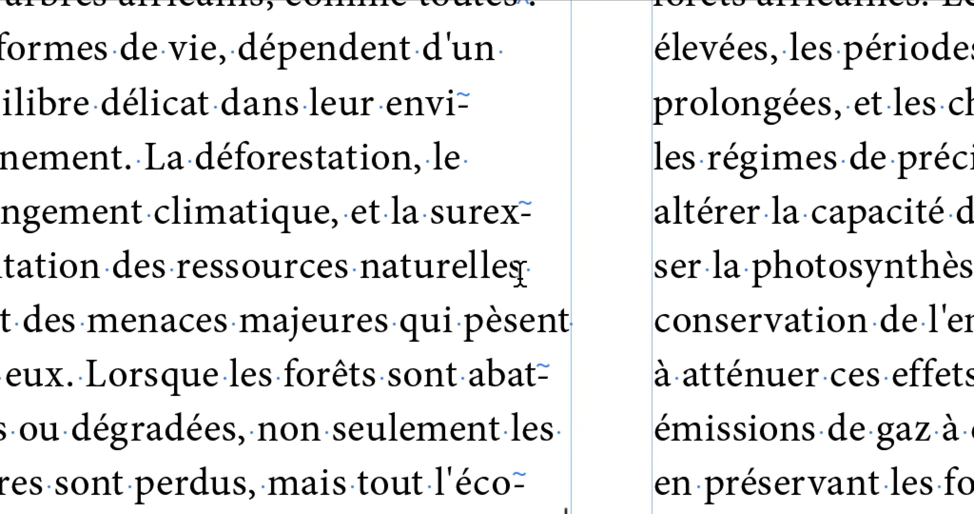
{"action": "left_click", "coordinate": [521, 273]}
{"action": "type", "text": ":"}
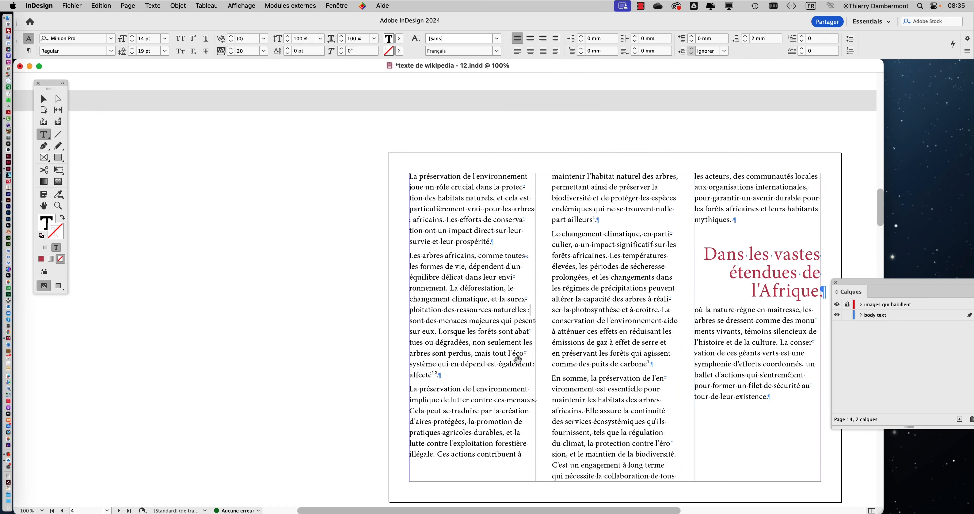
Compare the colon spacing after "naturelles" and "également", and select the space before the colon following "naturelles"
{"action": "key", "text": "super+equal"}
{"action": "key", "text": "super+equal"}
{"action": "key", "text": "super+equal"}
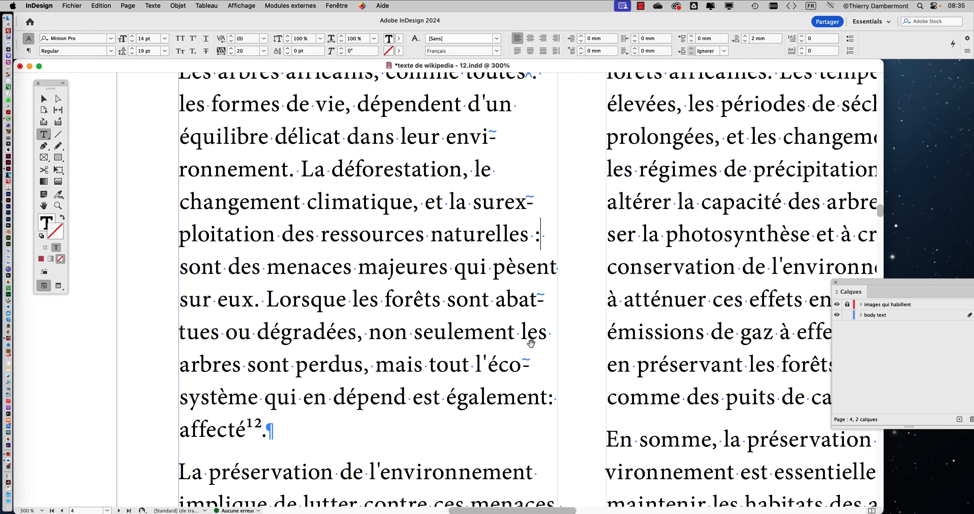
{"action": "left_click_drag", "start_coordinate": [520, 345], "coordinate": [491, 242]}
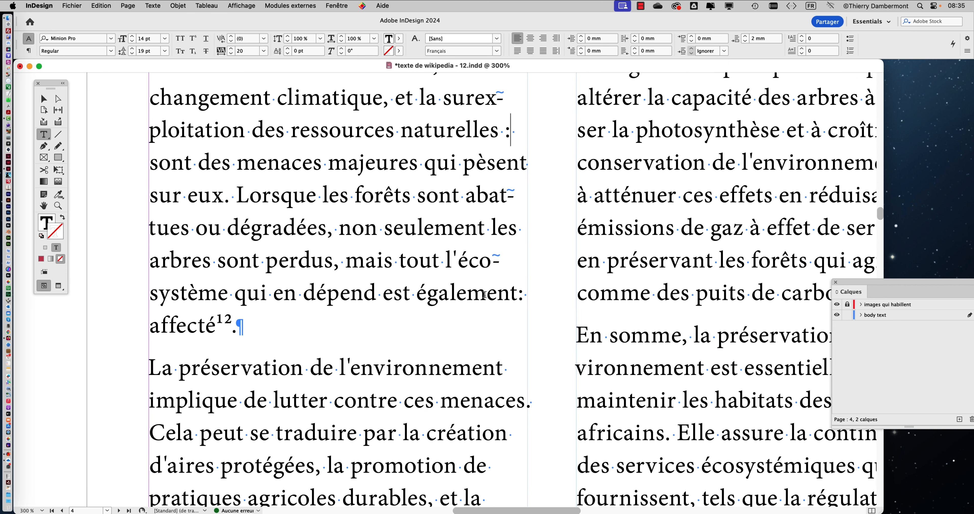
{"action": "left_click_drag", "start_coordinate": [484, 294], "coordinate": [456, 345]}
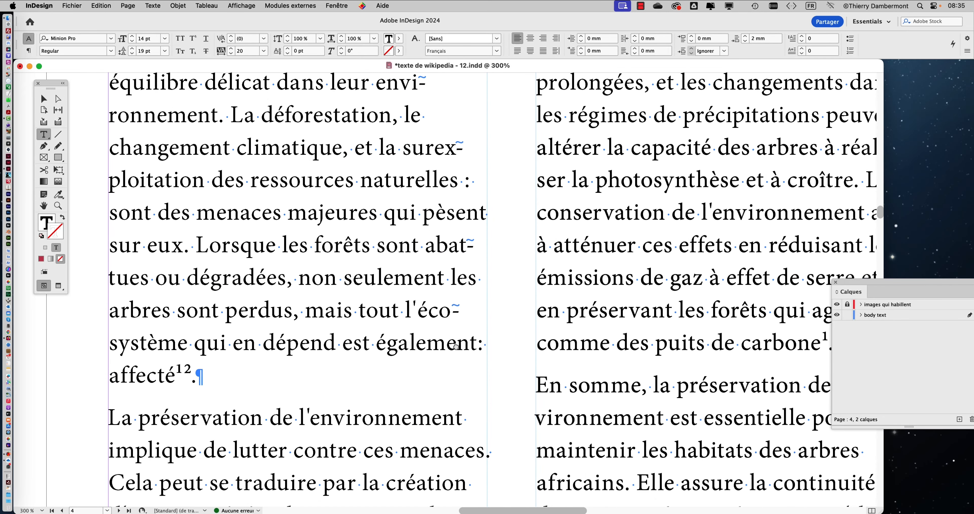
{"action": "scroll", "coordinate": [457, 187], "scroll_direction": "up", "scroll_amount": 3}
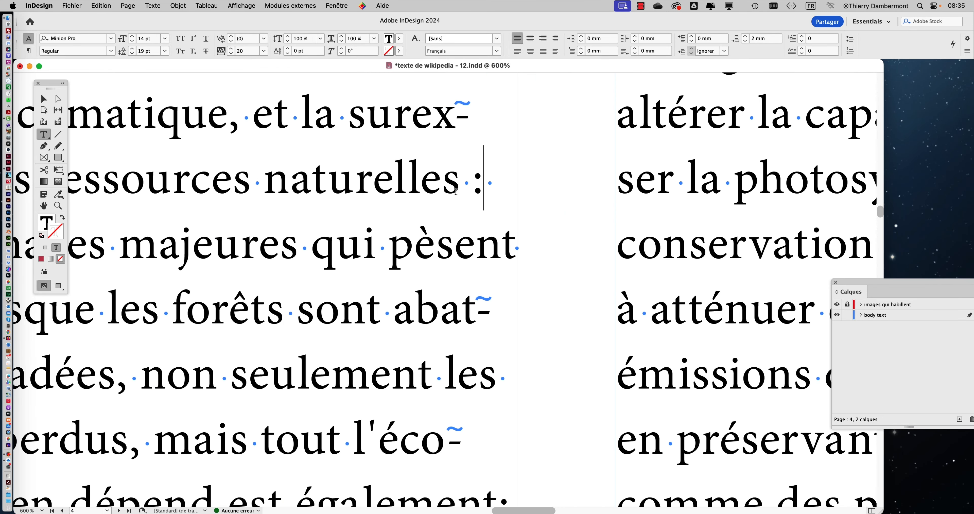
{"action": "left_click_drag", "start_coordinate": [461, 182], "coordinate": [473, 184]}
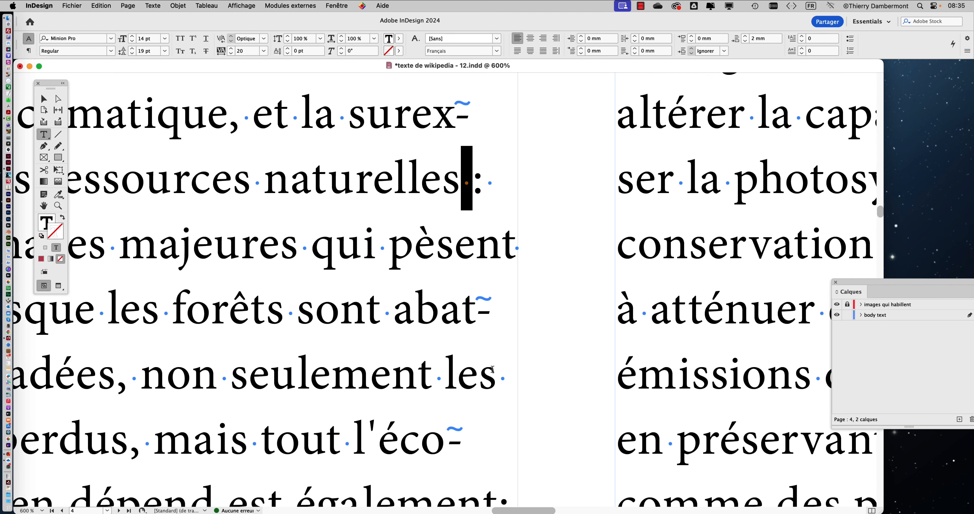
{"action": "scroll", "coordinate": [496, 382], "scroll_direction": "down", "scroll_amount": 2}
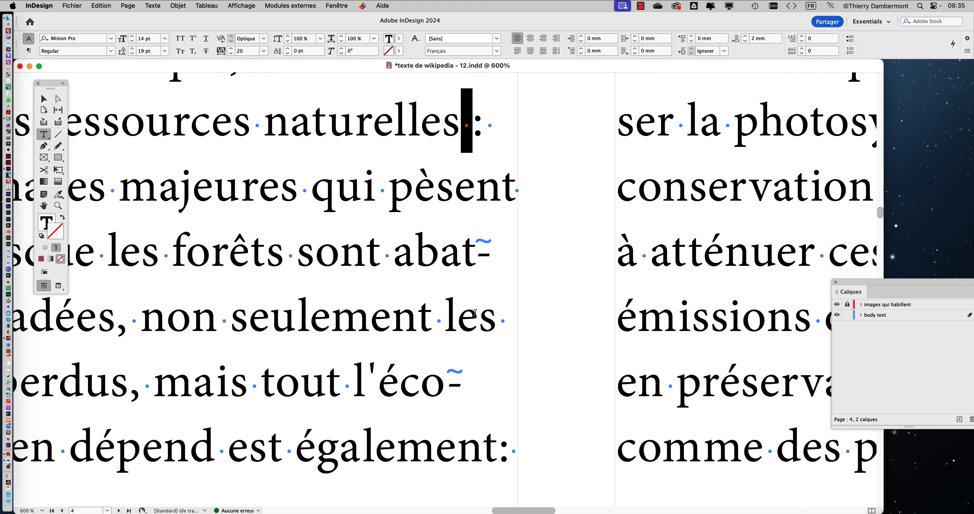
{"action": "left_click_drag", "start_coordinate": [373, 233], "coordinate": [609, 329]}
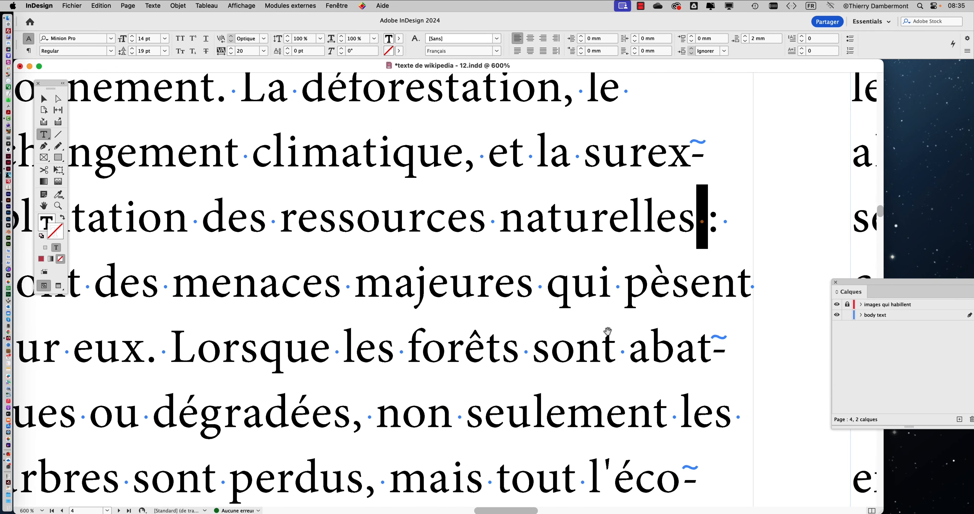
Try a space before the comma after "climatique" in page 4's second paragraph
{"action": "left_click", "coordinate": [465, 166]}
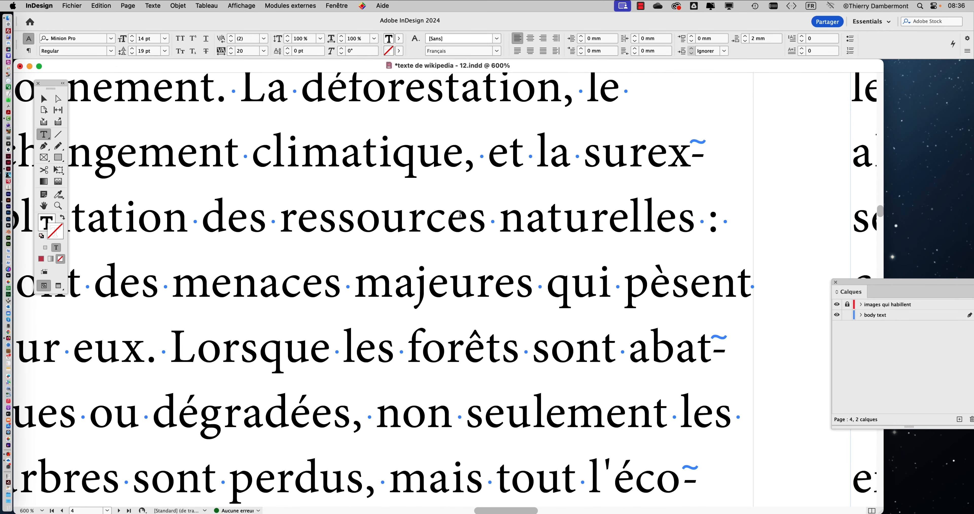
{"action": "key", "text": "shift+Right"}
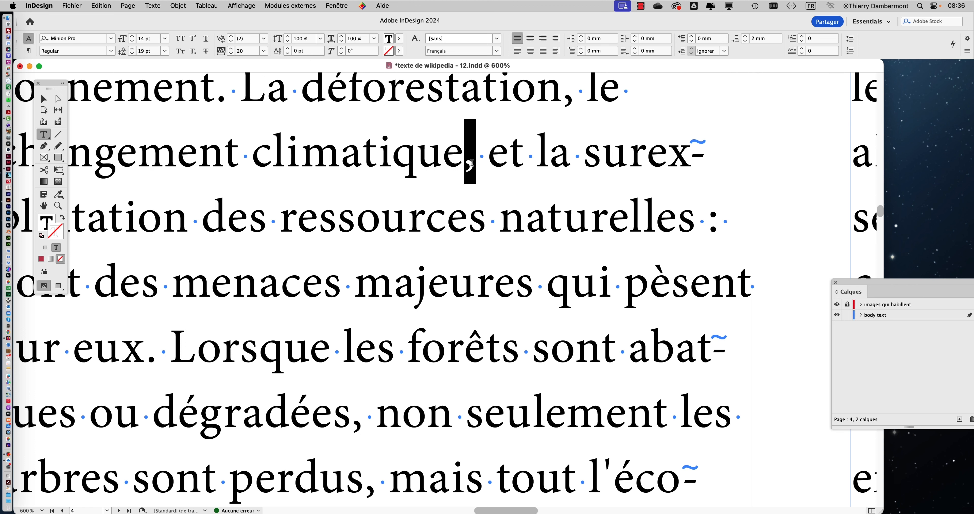
{"action": "key", "text": "Left"}
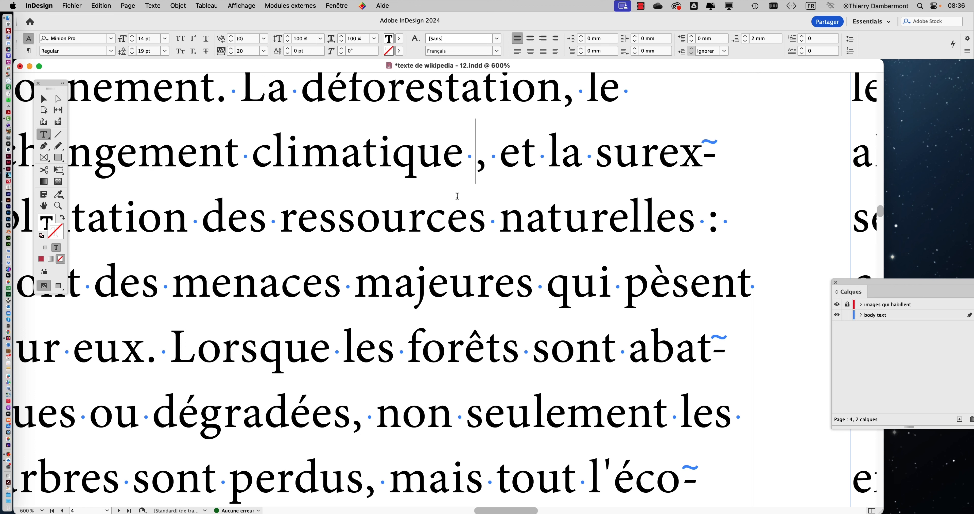
{"action": "key", "text": "BackSpace"}
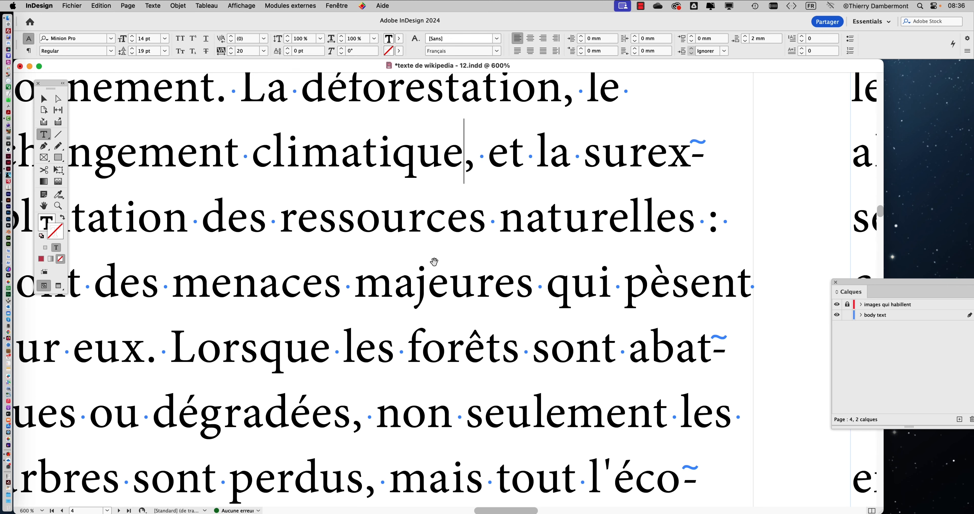
{"action": "scroll", "coordinate": [434, 261], "scroll_direction": "down", "scroll_amount": 3}
{"action": "scroll", "coordinate": [435, 261], "scroll_direction": "down", "scroll_amount": 2}
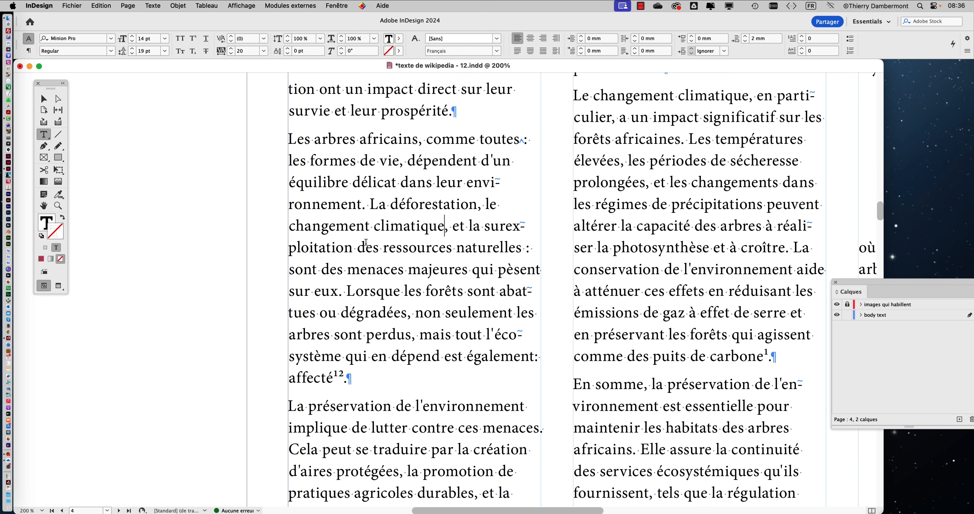
Insert "Evidemment," followed by a space before "La déforestation" in page 4's second paragraph
{"action": "scroll", "coordinate": [392, 216], "scroll_direction": "up", "scroll_amount": 2}
{"action": "scroll", "coordinate": [392, 215], "scroll_direction": "up", "scroll_amount": 1}
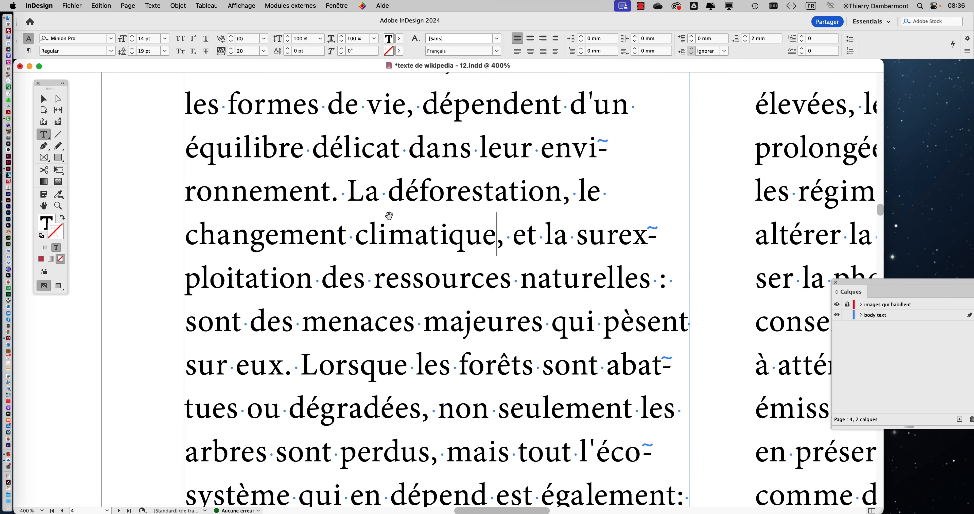
{"action": "left_click_drag", "start_coordinate": [382, 227], "coordinate": [376, 286]}
{"action": "scroll", "coordinate": [376, 286], "scroll_direction": "up", "scroll_amount": 1}
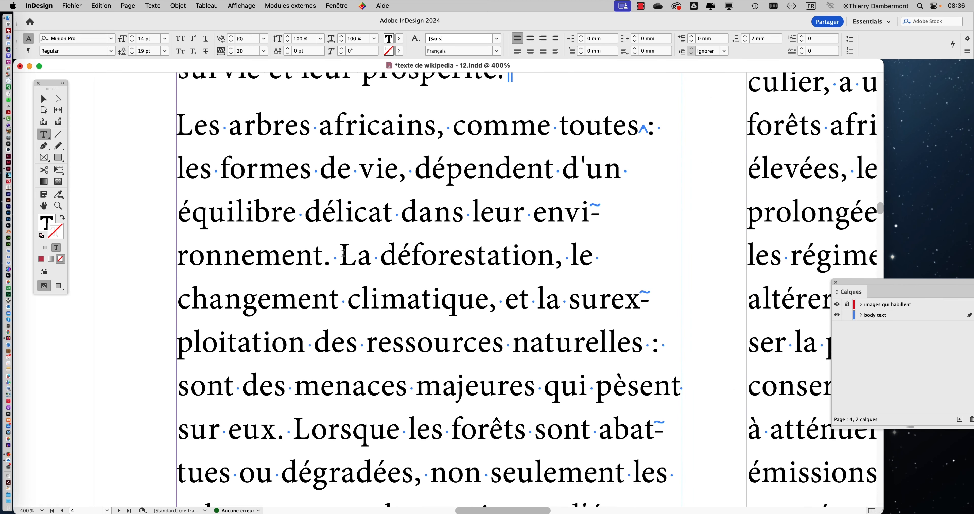
{"action": "left_click", "coordinate": [343, 254]}
{"action": "type", "text": "Evidemment"}
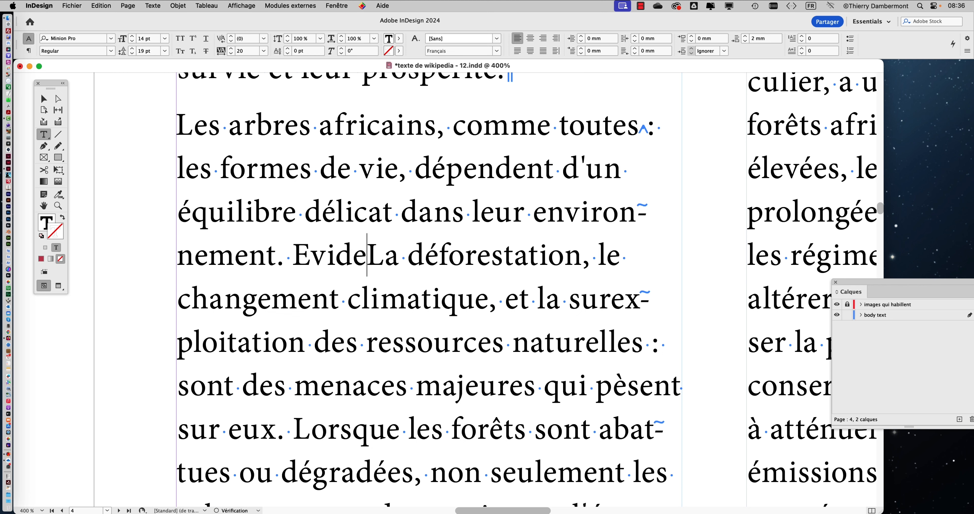
{"action": "type", "text": ","}
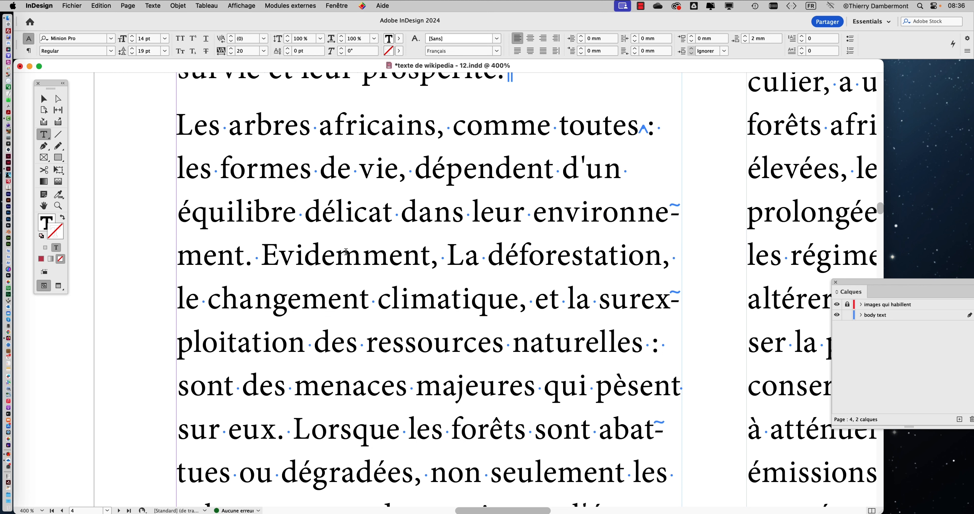
Select the initial capital E of "Evidemment" and examine how it is written without an accent
{"action": "left_click_drag", "start_coordinate": [282, 252], "coordinate": [269, 251]}
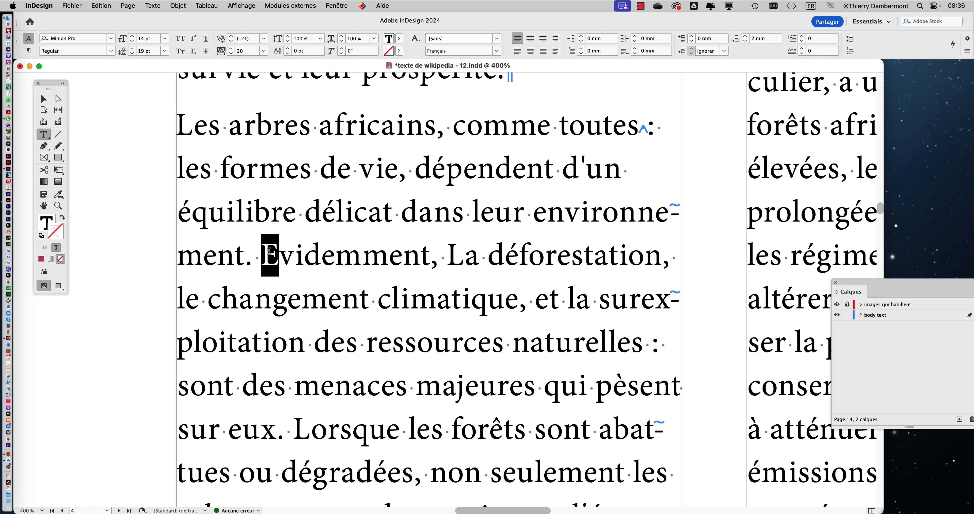
{"action": "scroll", "coordinate": [267, 258], "scroll_direction": "up", "scroll_amount": 1}
{"action": "scroll", "coordinate": [267, 259], "scroll_direction": "up", "scroll_amount": 1}
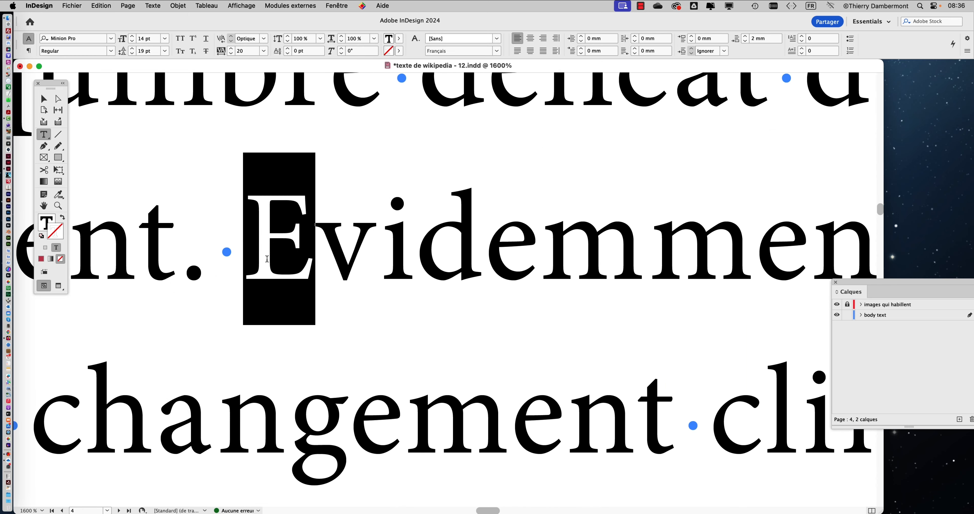
{"action": "scroll", "coordinate": [267, 259], "scroll_direction": "down", "scroll_amount": 2}
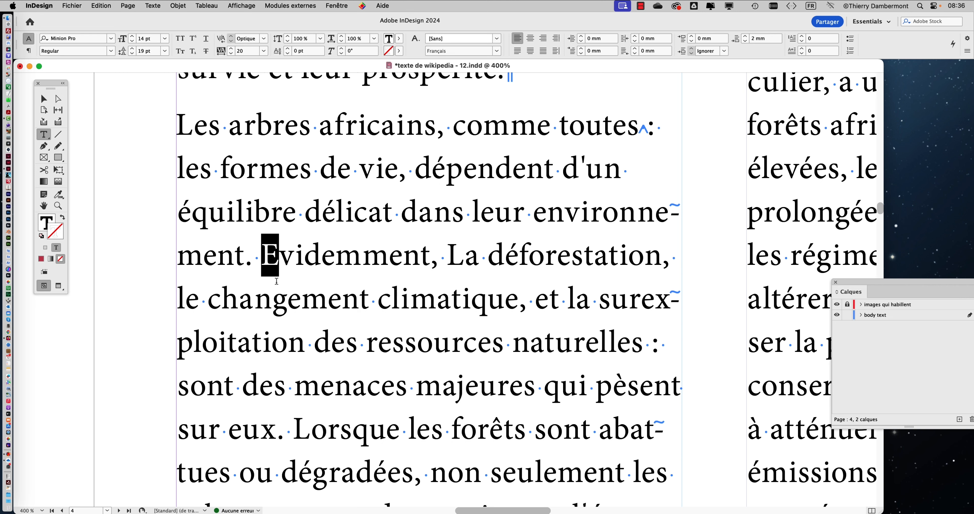
{"action": "left_click", "coordinate": [269, 260]}
{"action": "left_click", "coordinate": [403, 261]}
{"action": "left_click", "coordinate": [270, 259]}
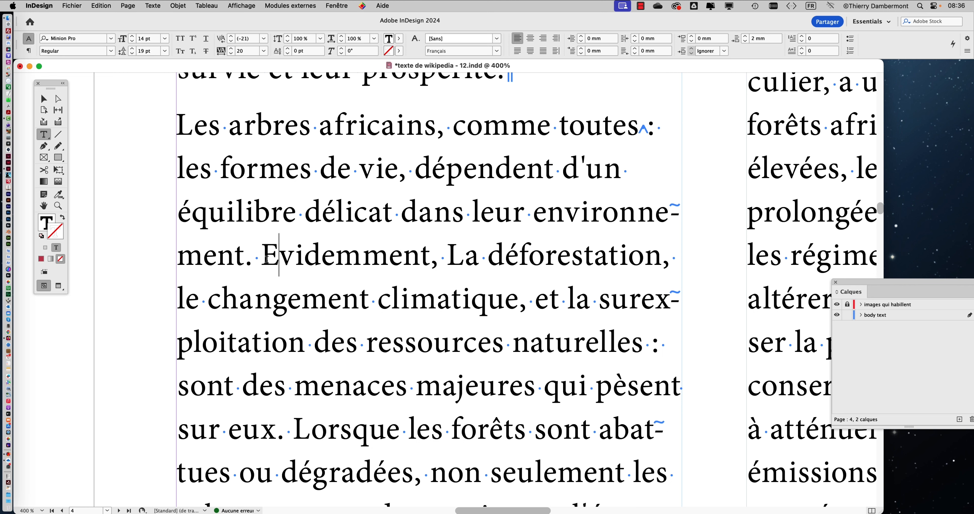
{"action": "left_click_drag", "start_coordinate": [266, 259], "coordinate": [264, 259]}
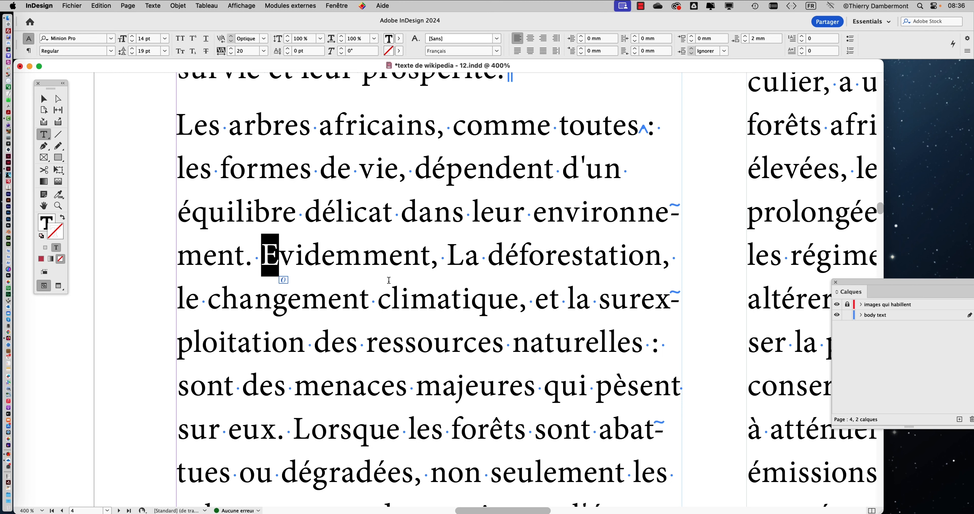
{"action": "left_click", "coordinate": [322, 256]}
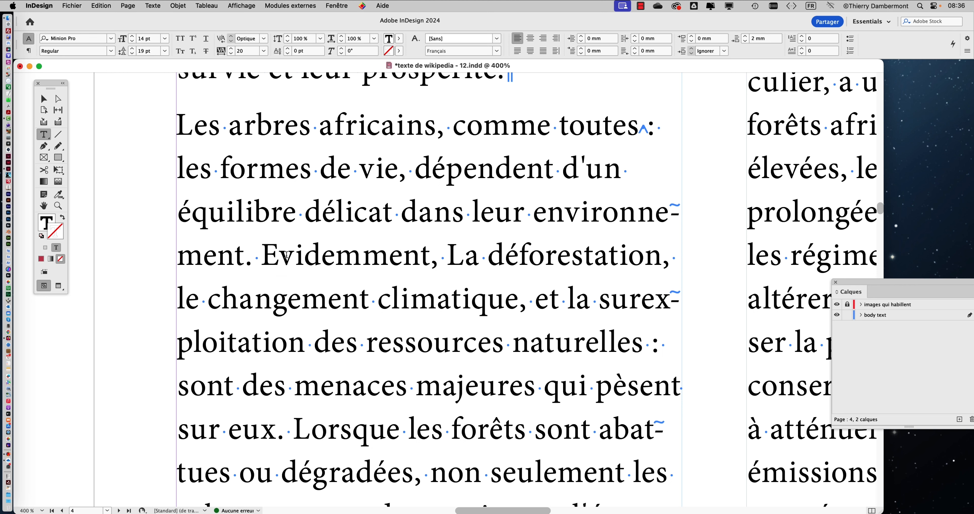
{"action": "left_click", "coordinate": [274, 266]}
{"action": "key", "text": "shift+Left"}
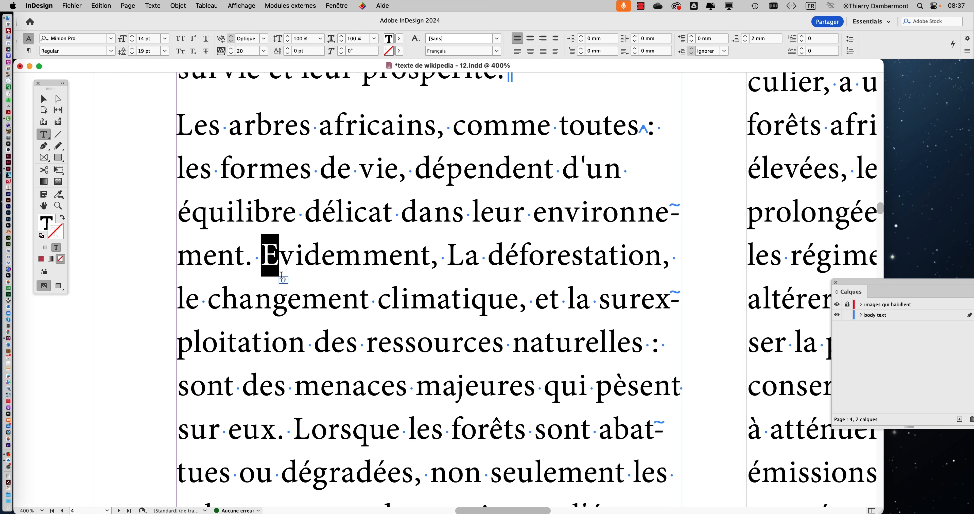
{"action": "left_click", "coordinate": [321, 259]}
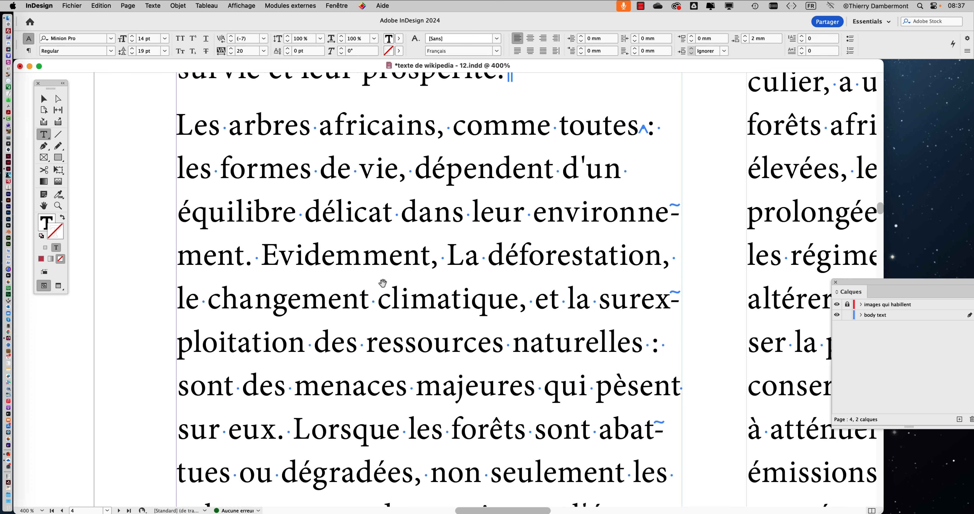
Replace the full stop after "prospérité" with a question mark, without a space, at the end of page 4's first paragraph
{"action": "key", "text": "super+minus"}
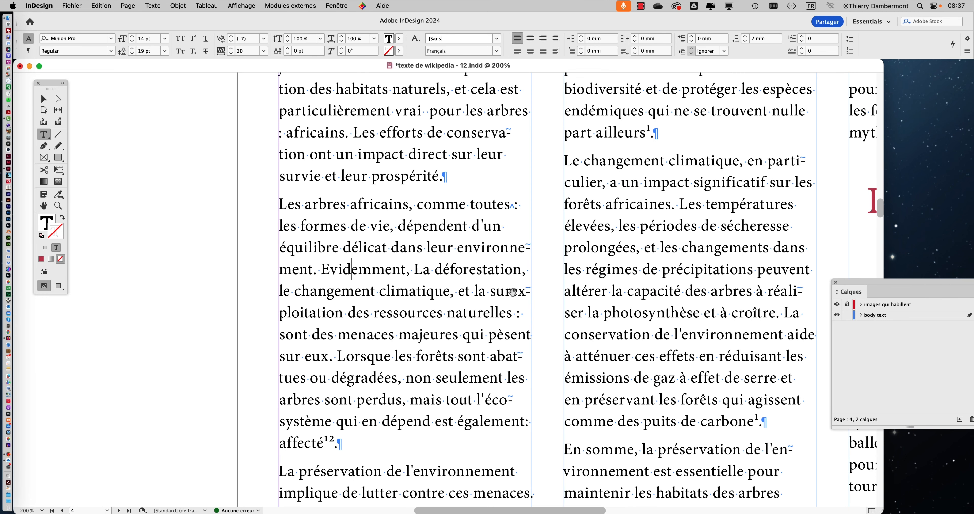
{"action": "key", "text": "super+equal"}
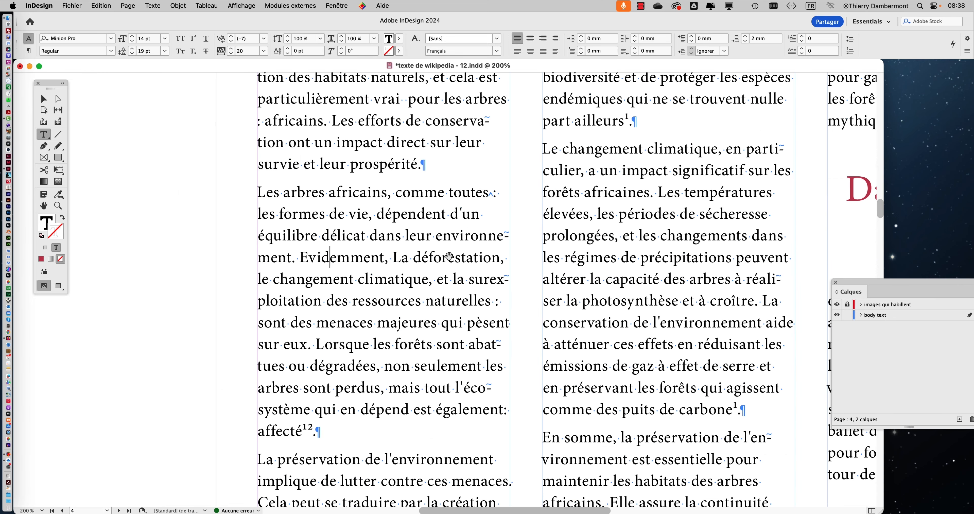
{"action": "scroll", "coordinate": [448, 256], "scroll_direction": "down", "scroll_amount": 1}
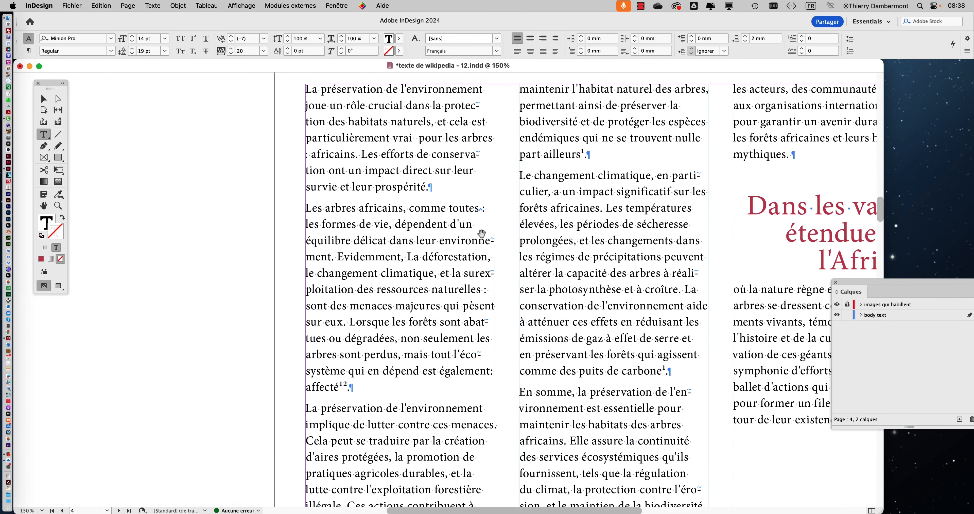
{"action": "scroll", "coordinate": [418, 177], "scroll_direction": "up", "scroll_amount": 4}
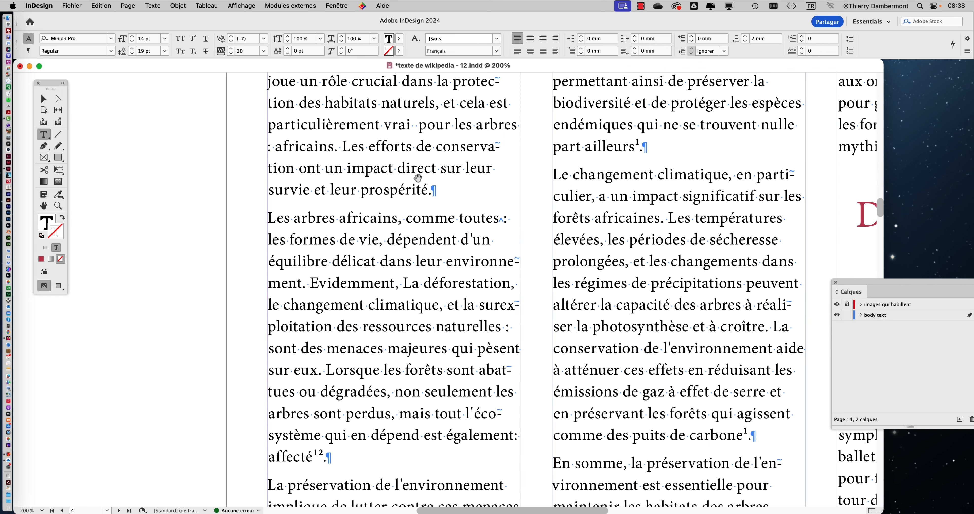
{"action": "left_click_drag", "start_coordinate": [457, 218], "coordinate": [452, 212]}
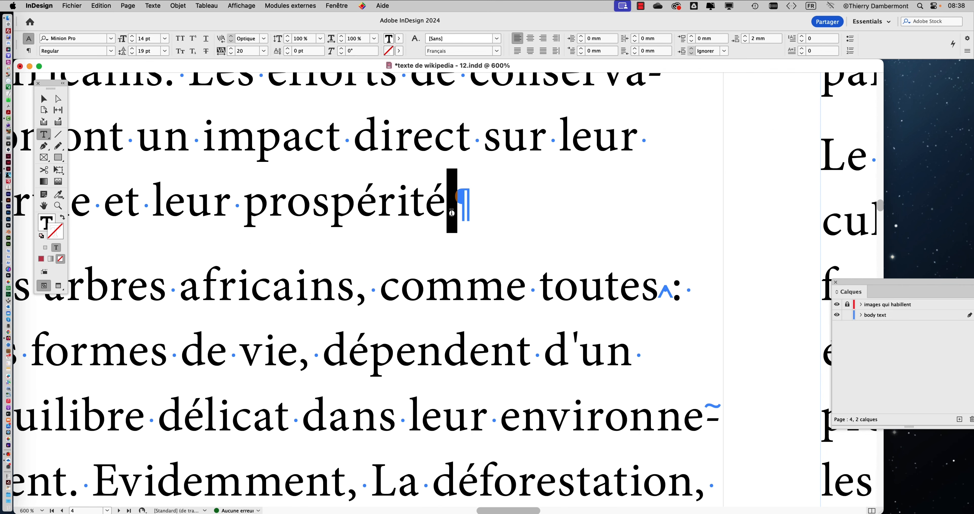
{"action": "type", "text": "?"}
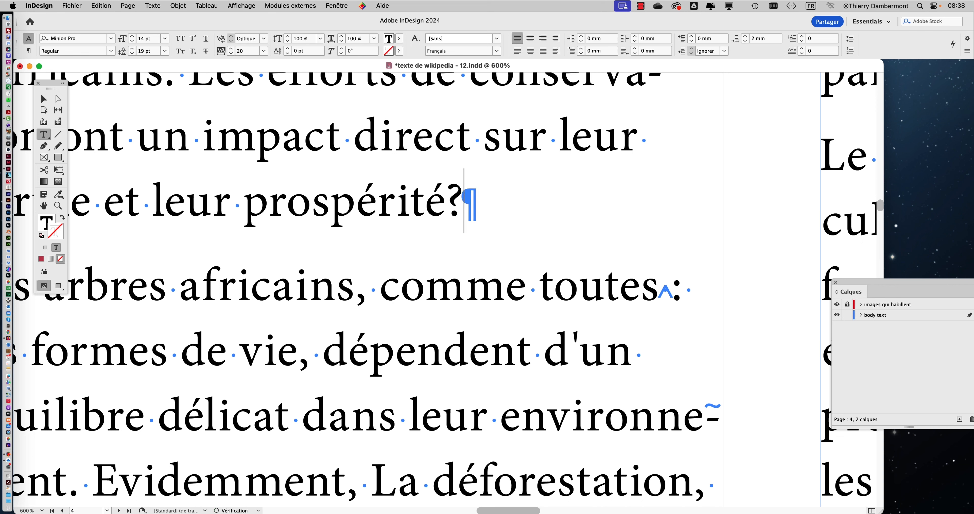
Try a regular space before the question mark after "prospérité" and remove it again
{"action": "key", "text": "shift+Left"}
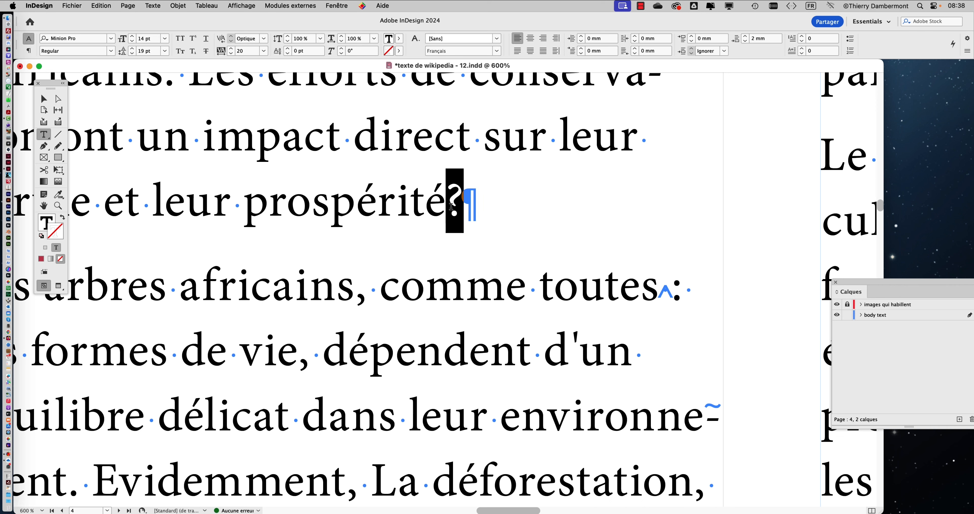
{"action": "left_click", "coordinate": [455, 214]}
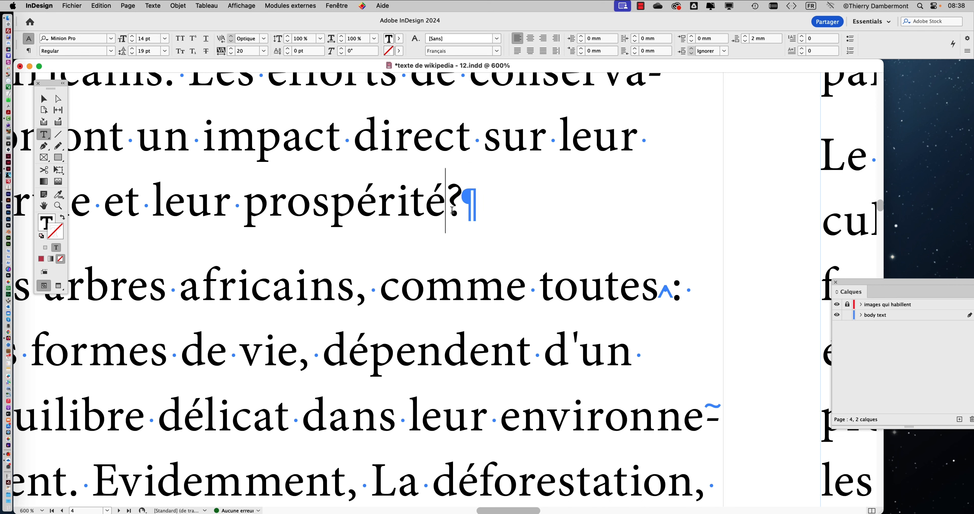
{"action": "key", "text": "super+equal"}
{"action": "key", "text": "super+equal"}
{"action": "key", "text": "super+equal"}
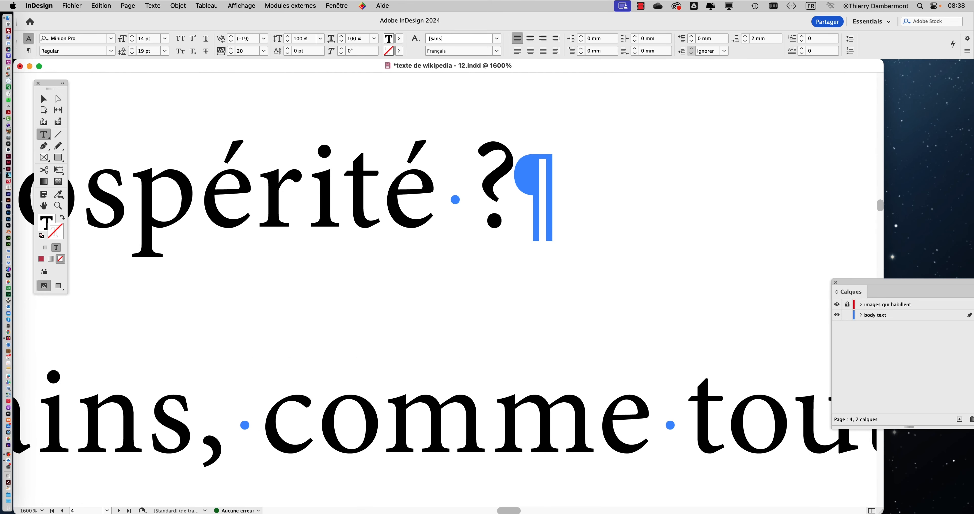
{"action": "key", "text": "BackSpace"}
{"action": "key", "text": "BackSpace"}
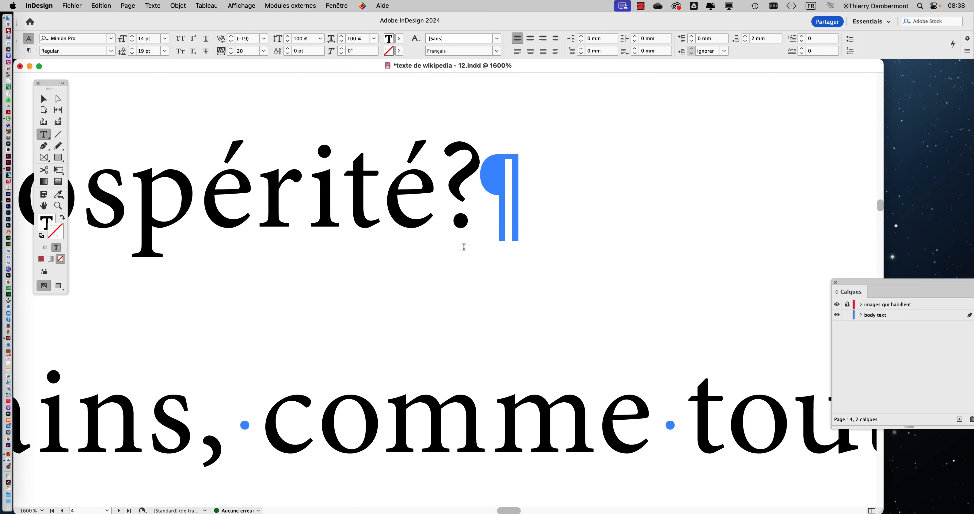
Add a second space after "impact", "Les" and "crucial" in page 4's first paragraph to create double spaces
{"action": "scroll", "coordinate": [456, 250], "scroll_direction": "down", "scroll_amount": 3}
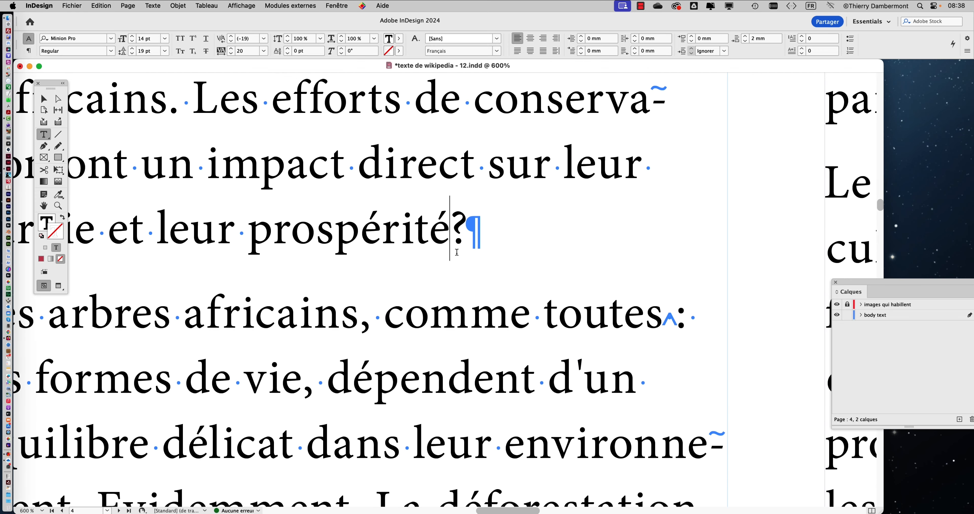
{"action": "scroll", "coordinate": [456, 252], "scroll_direction": "down", "scroll_amount": 1}
{"action": "scroll", "coordinate": [390, 223], "scroll_direction": "up", "scroll_amount": 2}
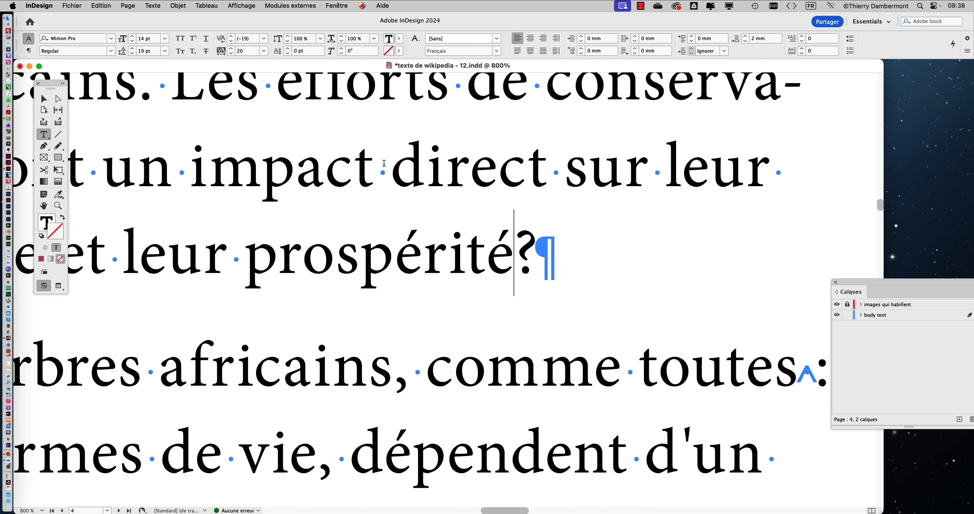
{"action": "left_click", "coordinate": [384, 164]}
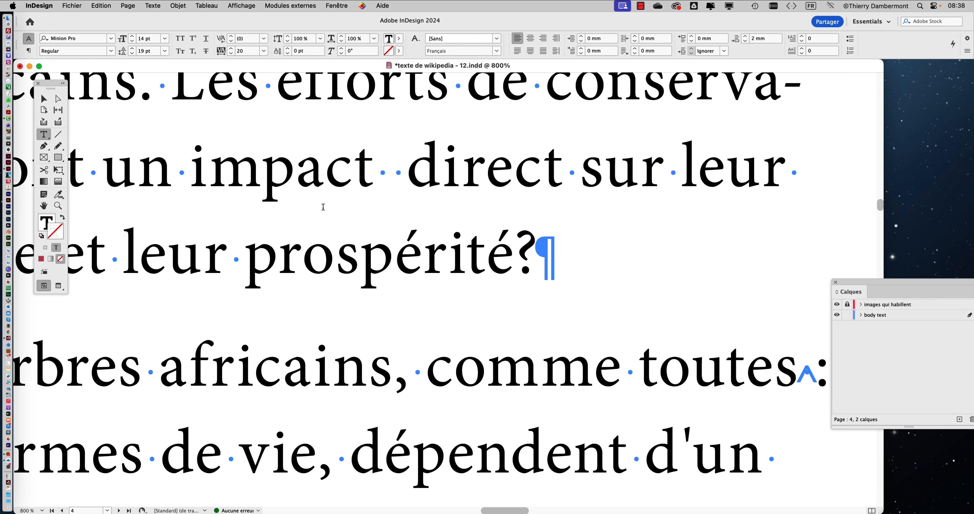
{"action": "scroll", "coordinate": [336, 222], "scroll_direction": "up", "scroll_amount": 1}
{"action": "scroll", "coordinate": [335, 223], "scroll_direction": "up", "scroll_amount": 2}
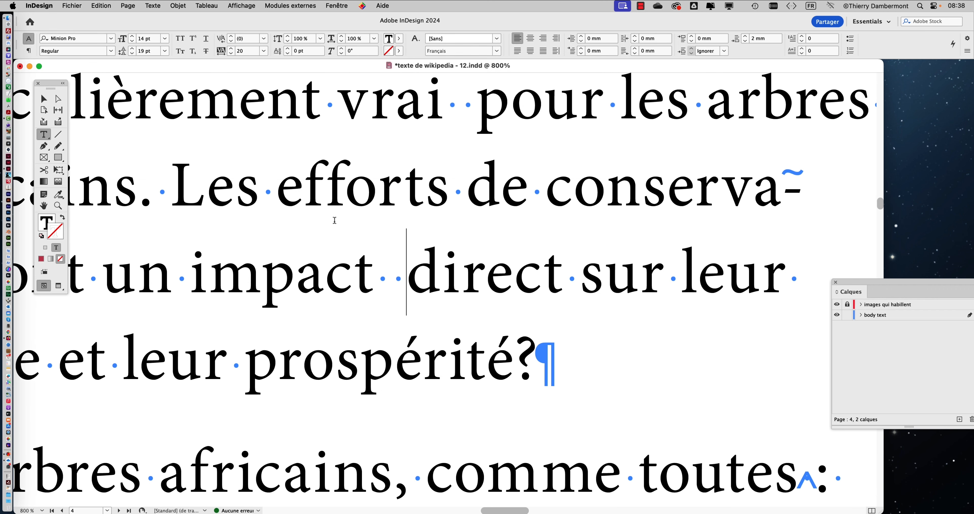
{"action": "left_click", "coordinate": [278, 214]}
{"action": "scroll", "coordinate": [391, 238], "scroll_direction": "up", "scroll_amount": 4}
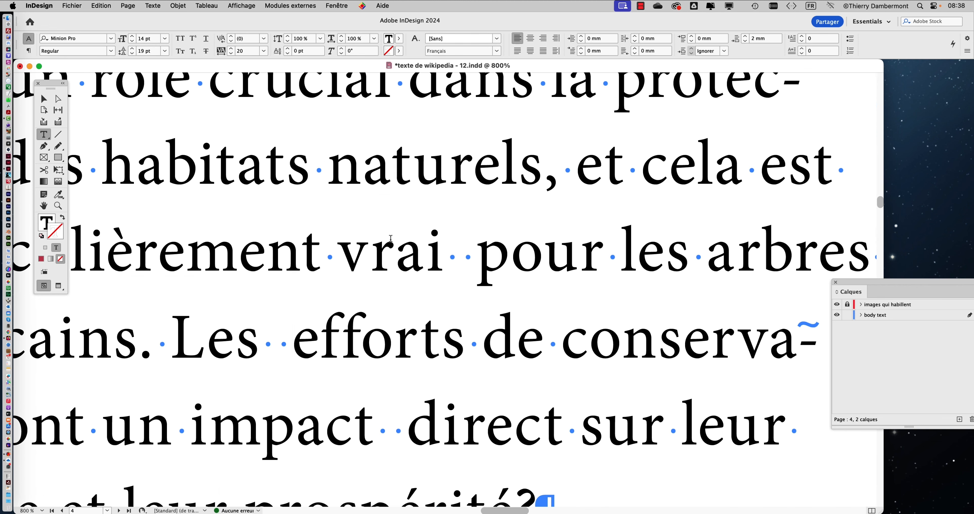
{"action": "scroll", "coordinate": [416, 206], "scroll_direction": "up", "scroll_amount": 2}
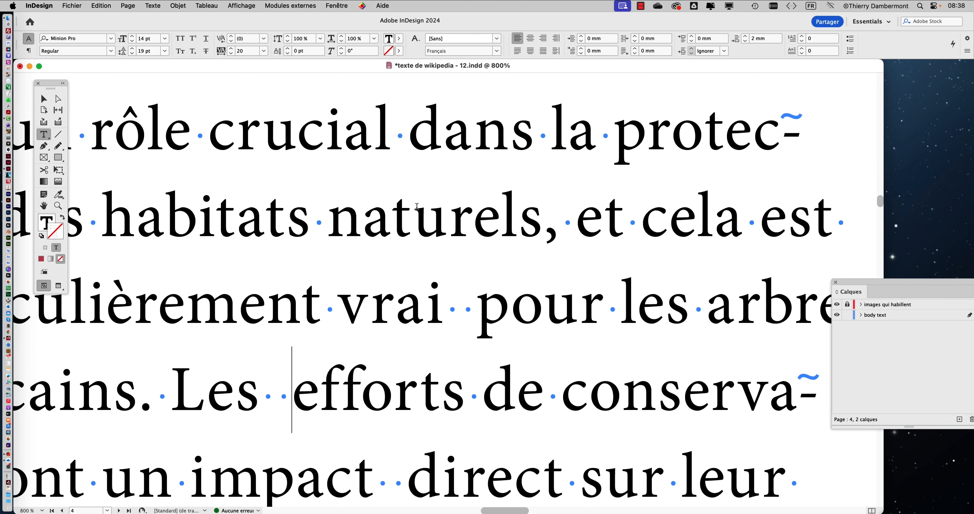
{"action": "left_click", "coordinate": [402, 139]}
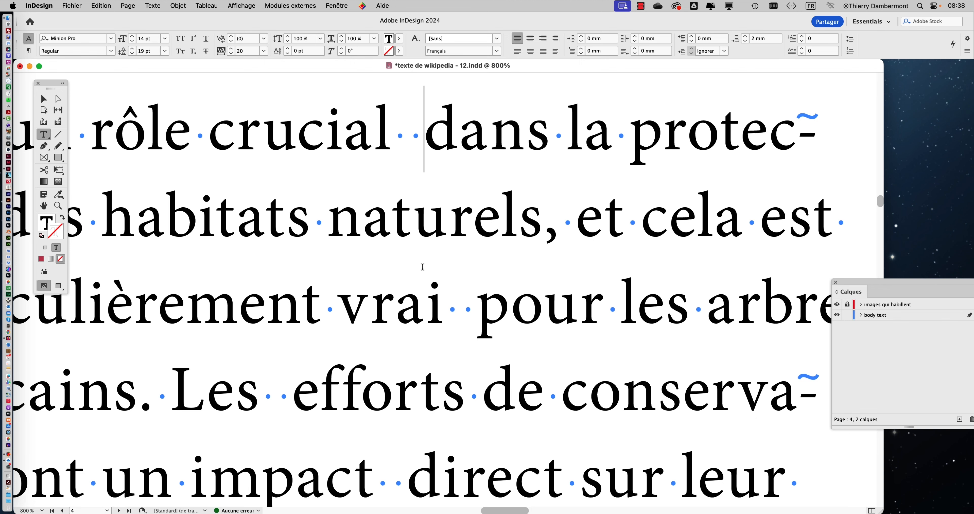
Review the double spaces in page 4's first paragraph, and deselect the three-column text frame with the Selection tool
{"action": "scroll", "coordinate": [470, 227], "scroll_direction": "down", "scroll_amount": 5}
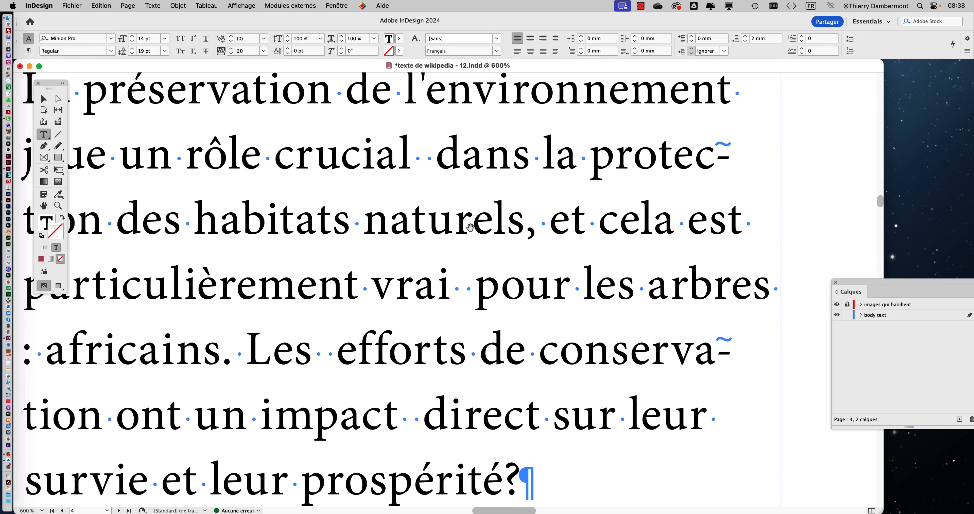
{"action": "left_click_drag", "start_coordinate": [475, 249], "coordinate": [401, 202]}
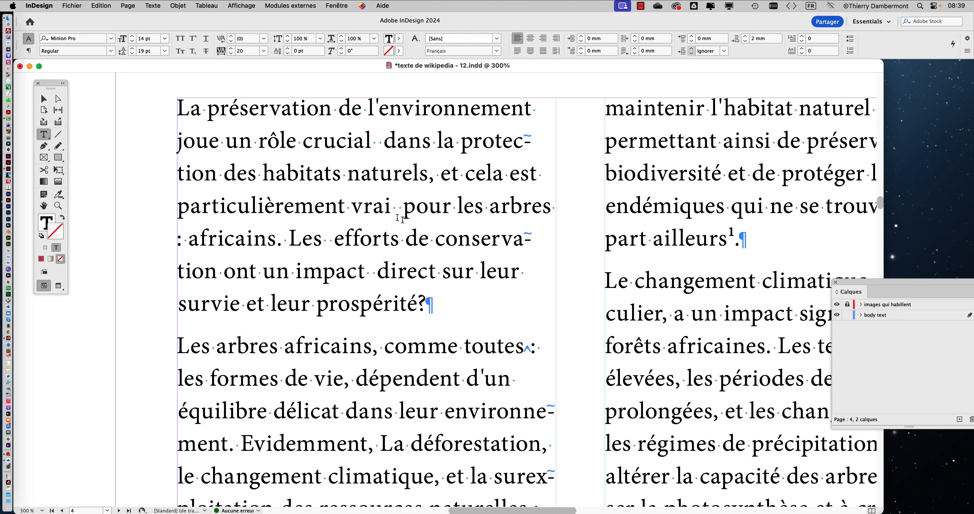
{"action": "scroll", "coordinate": [437, 247], "scroll_direction": "down", "scroll_amount": 1}
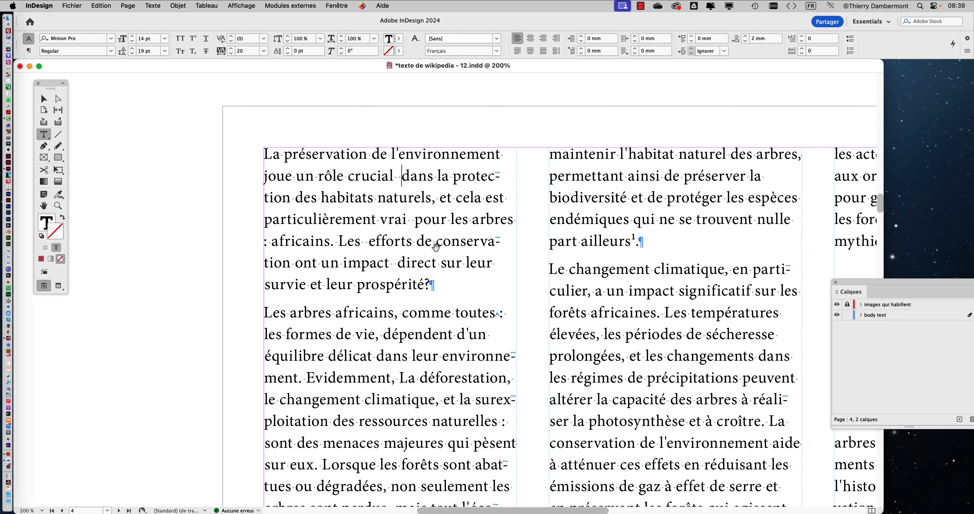
{"action": "left_click", "coordinate": [44, 99]}
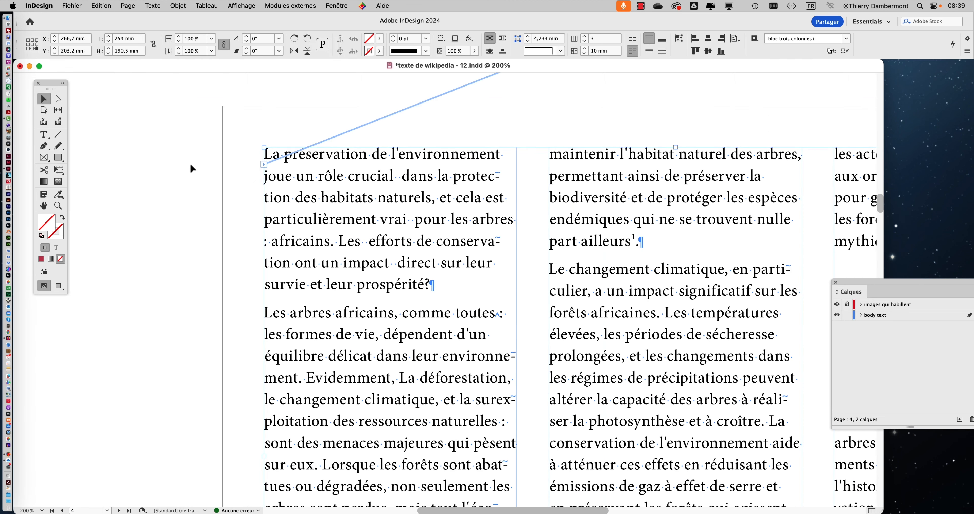
{"action": "left_click", "coordinate": [172, 173]}
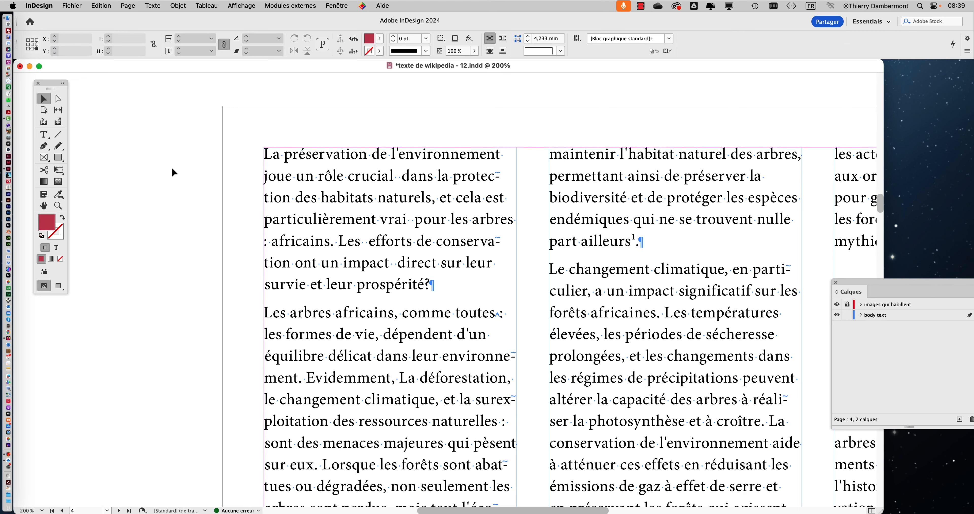
{"action": "scroll", "coordinate": [171, 167], "scroll_direction": "down", "scroll_amount": 1}
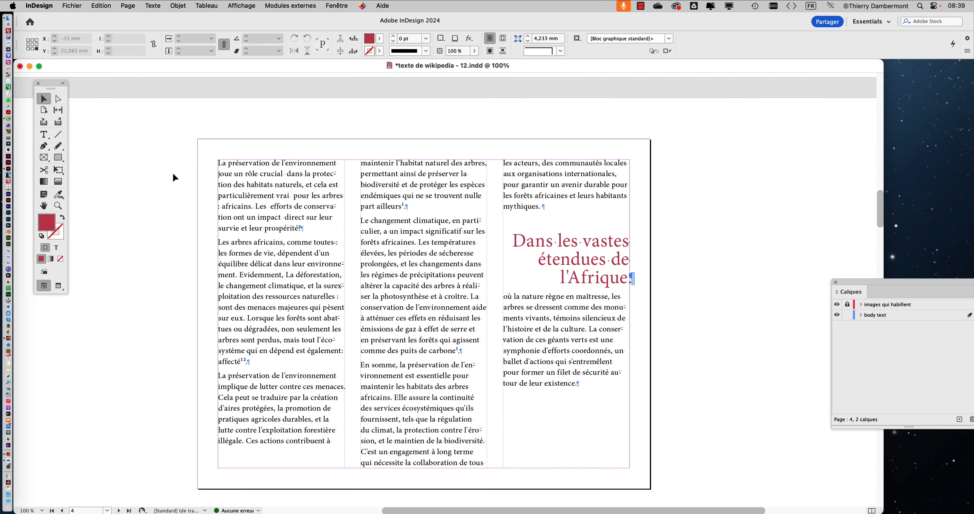
Set up a Find/Change text query over the whole document that replaces a regular space plus colon with a colon alone
{"action": "scroll", "coordinate": [172, 176], "scroll_direction": "down", "scroll_amount": 1}
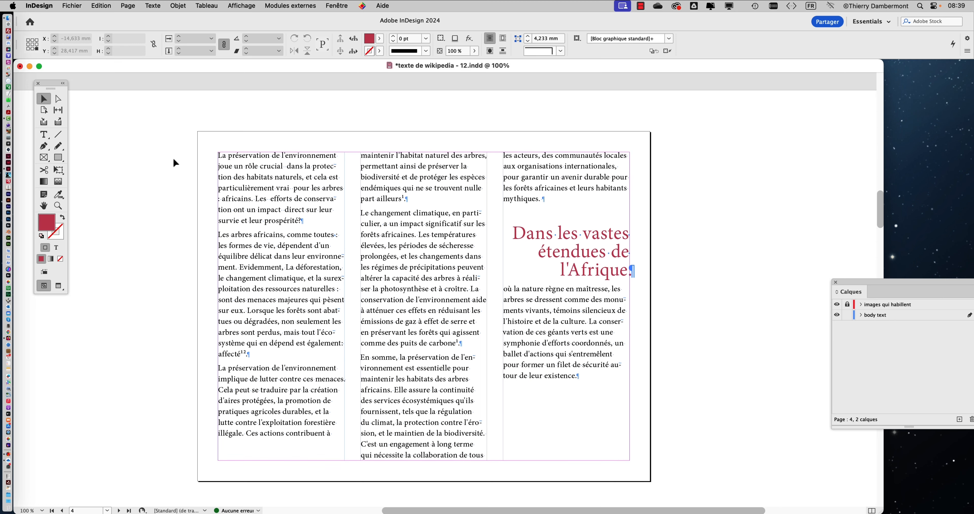
{"action": "left_click", "coordinate": [101, 6]}
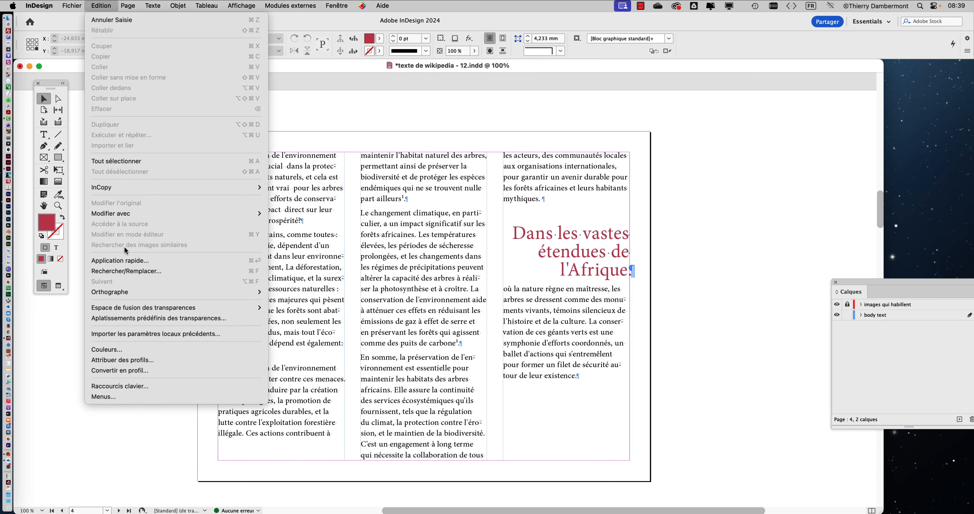
{"action": "left_click", "coordinate": [127, 271]}
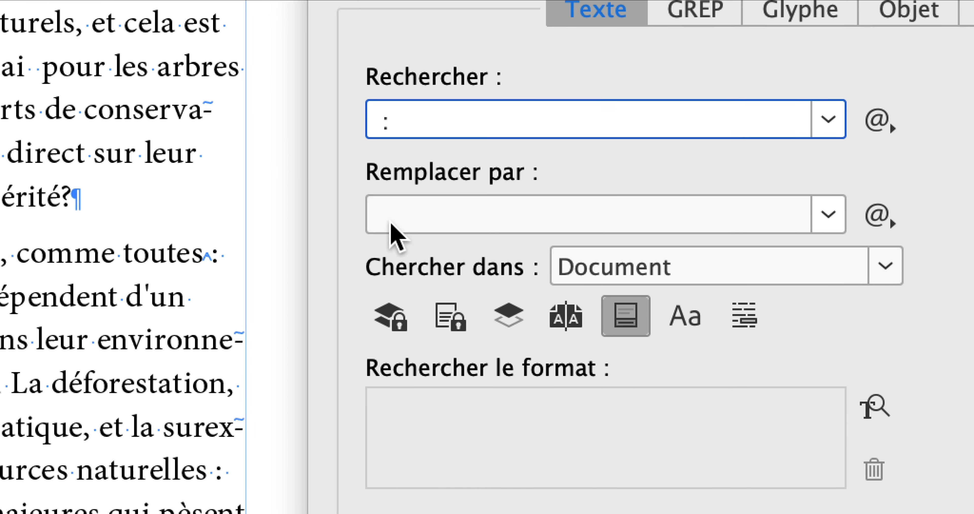
{"action": "left_click", "coordinate": [391, 224]}
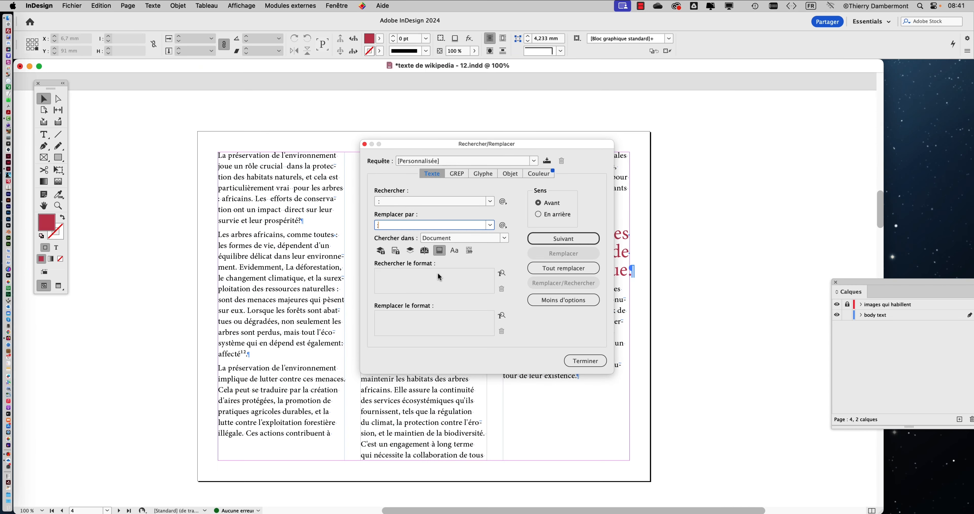
{"action": "left_click", "coordinate": [562, 273]}
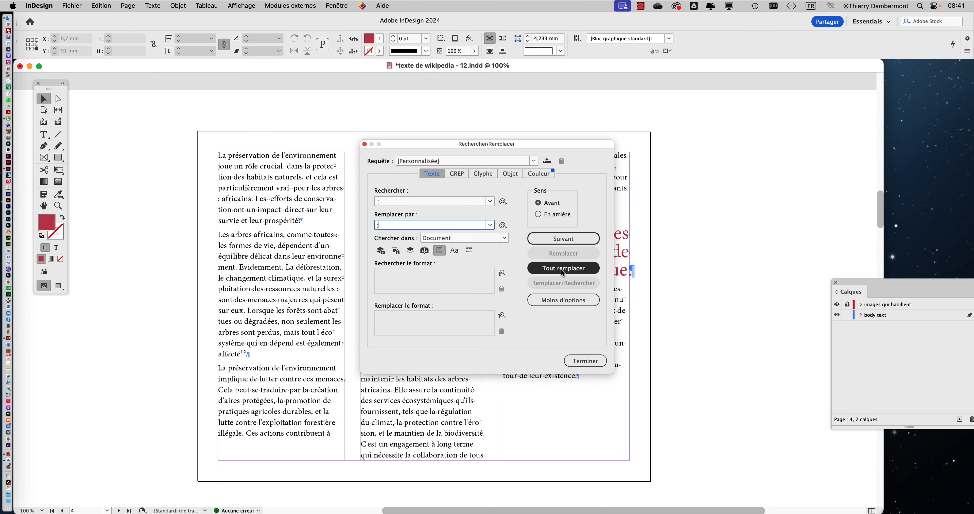
{"action": "left_click", "coordinate": [567, 273]}
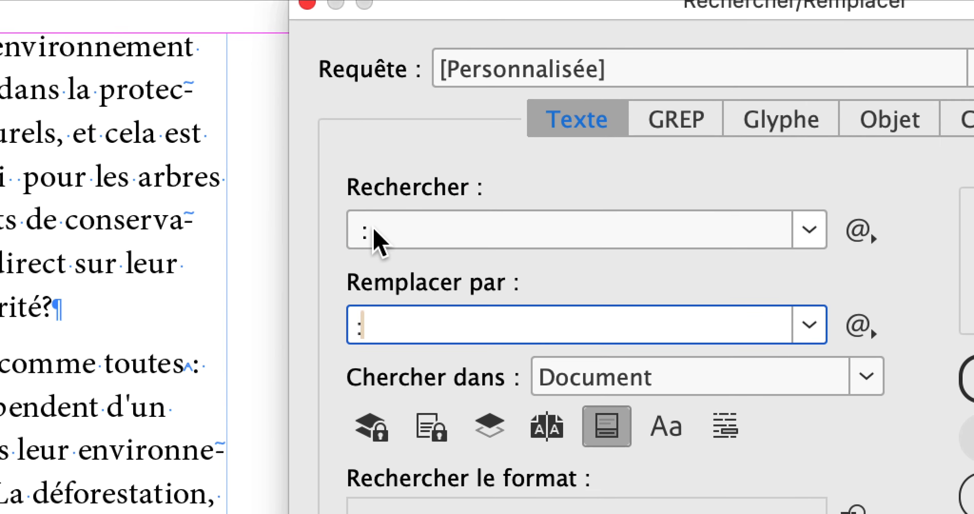
{"action": "left_click", "coordinate": [486, 90]}
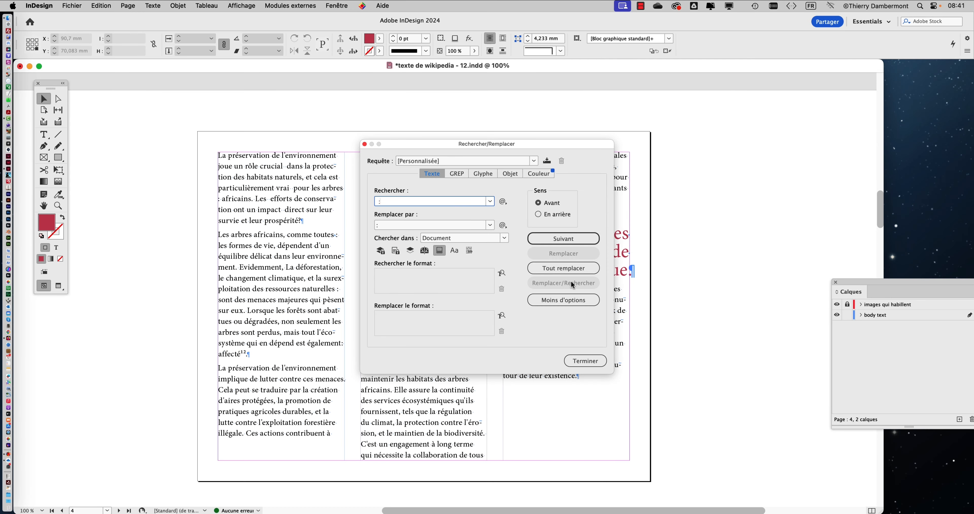
Replace all space-plus-colon occurrences in the document, and run the replacement a second time to check for leftovers
{"action": "left_click", "coordinate": [564, 268]}
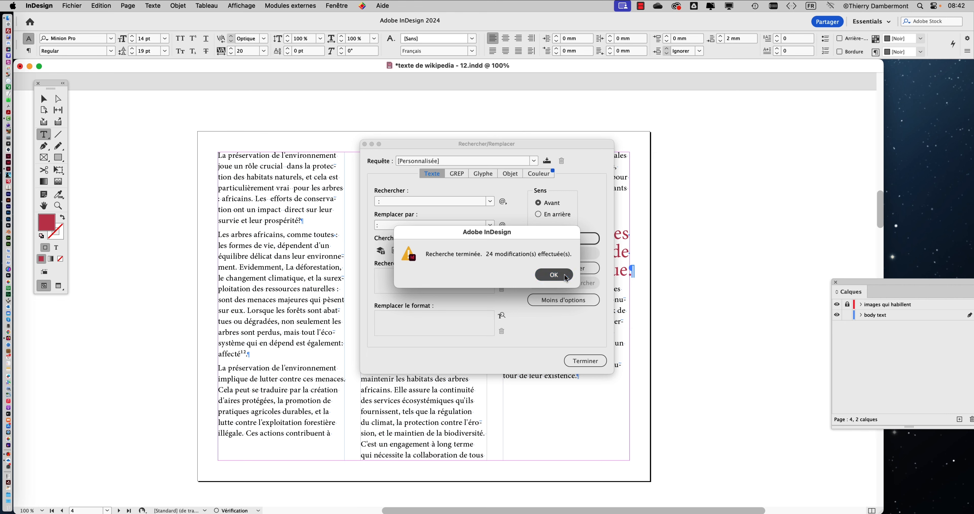
{"action": "left_click", "coordinate": [768, 310]}
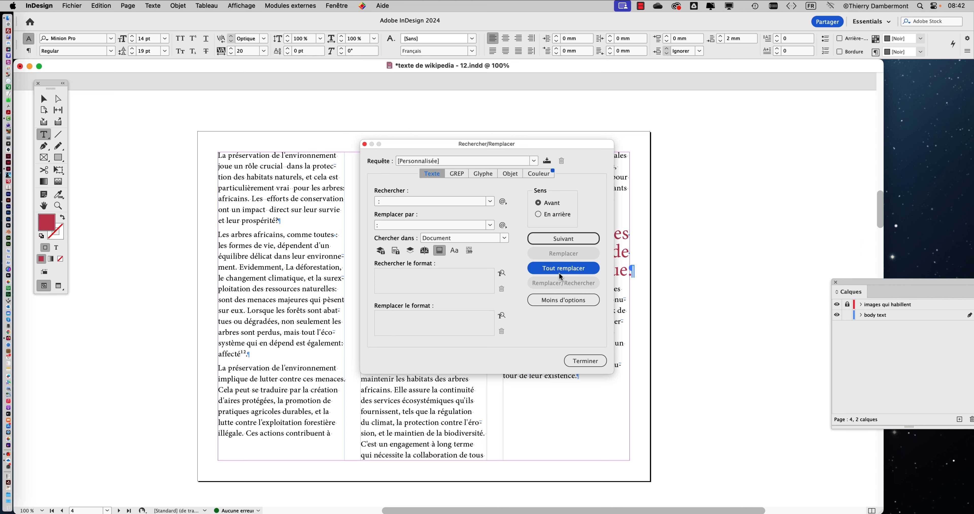
{"action": "left_click", "coordinate": [558, 270]}
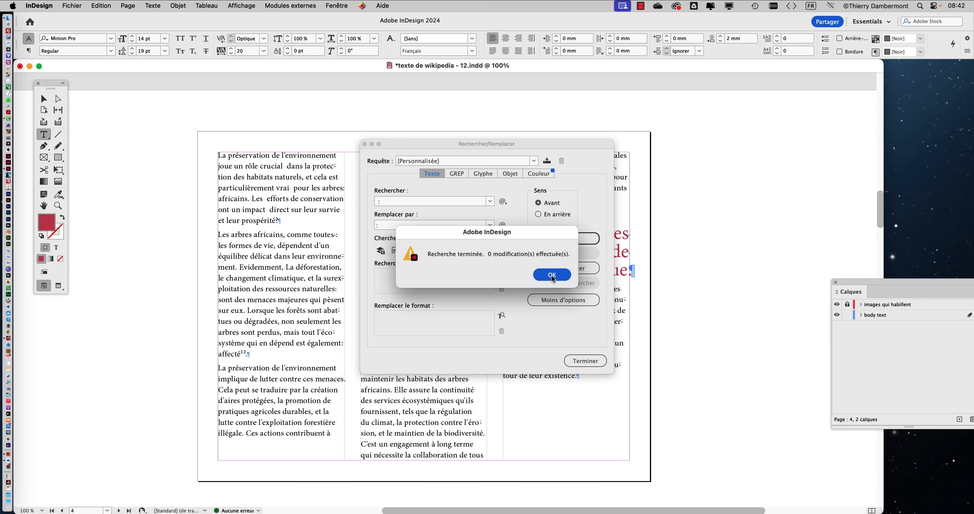
{"action": "left_click", "coordinate": [737, 310]}
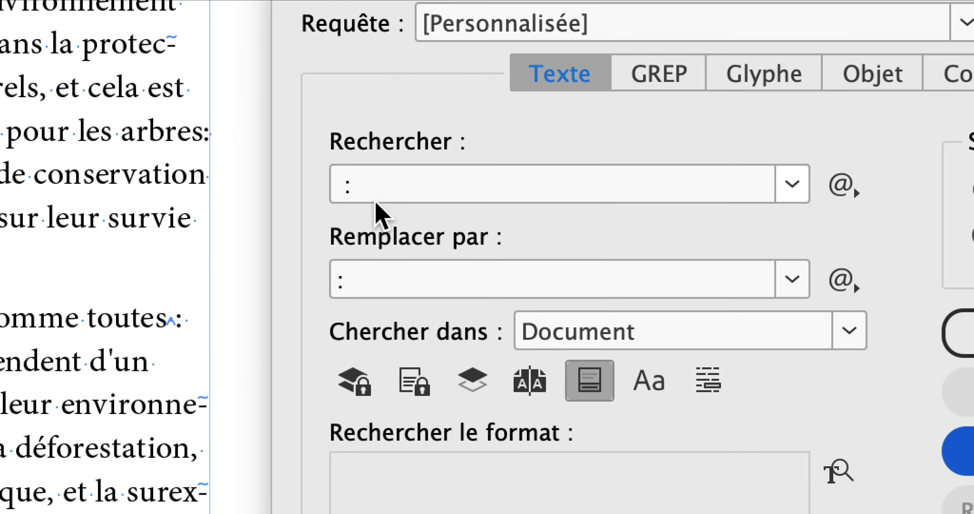
Change the query to find a colon alone and replace it with a non-breaking space followed by a colon (^S:)
{"action": "left_click", "coordinate": [318, 120]}
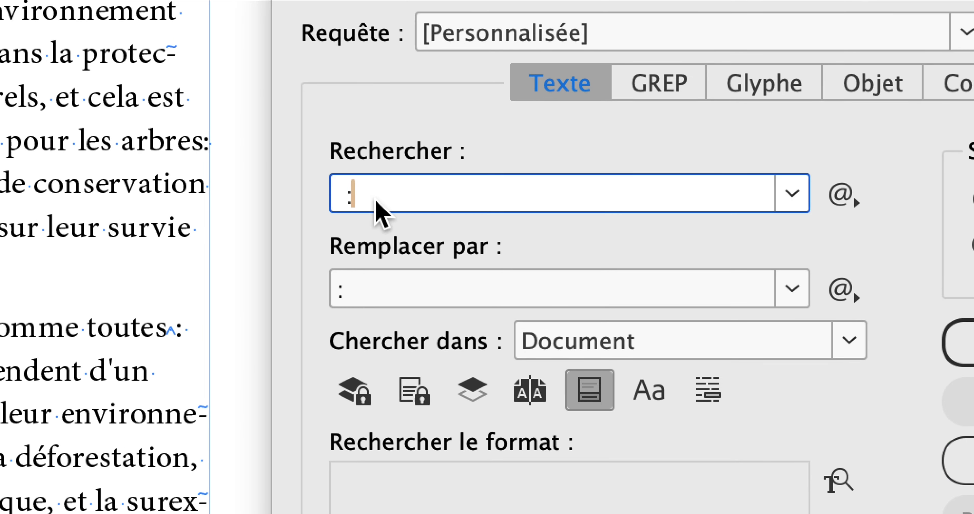
{"action": "left_click_drag", "start_coordinate": [372, 201], "coordinate": [336, 194]}
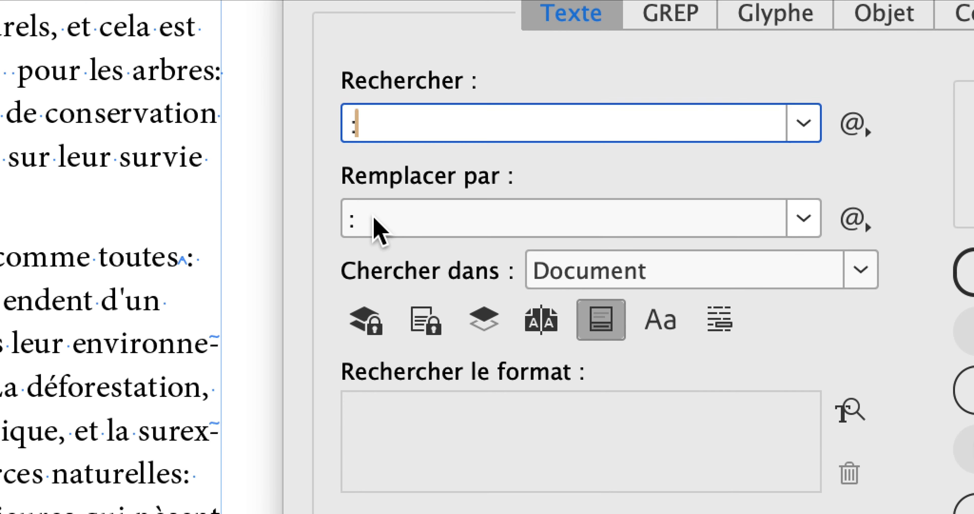
{"action": "left_click_drag", "start_coordinate": [407, 290], "coordinate": [356, 297]}
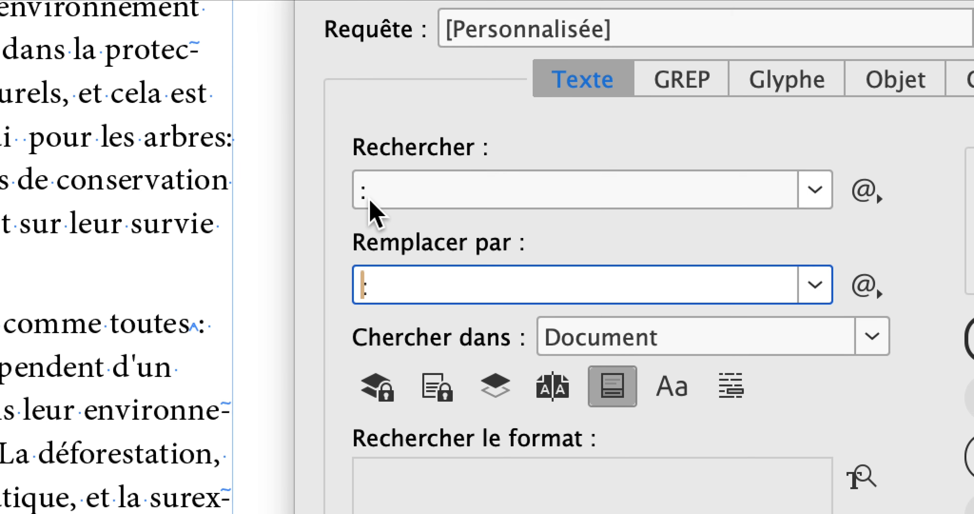
{"action": "double_click", "coordinate": [364, 109]}
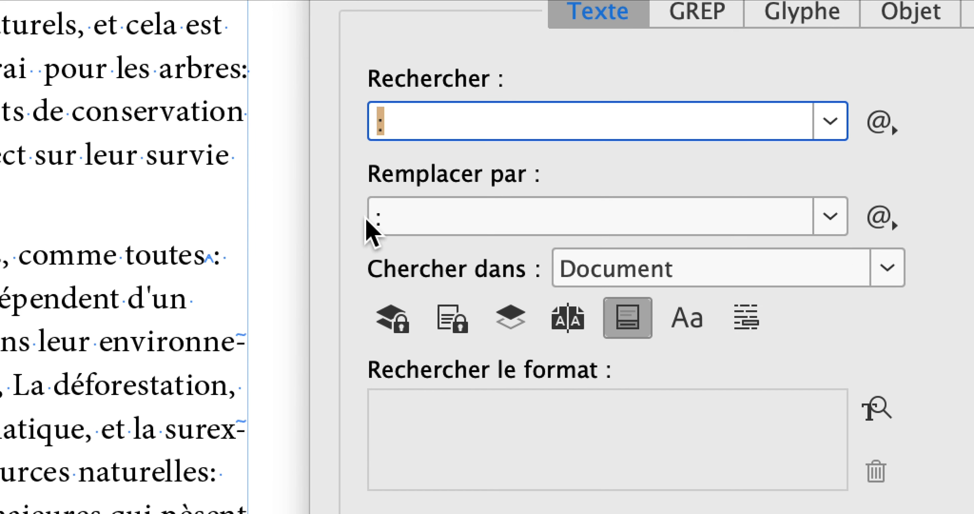
{"action": "double_click", "coordinate": [378, 293]}
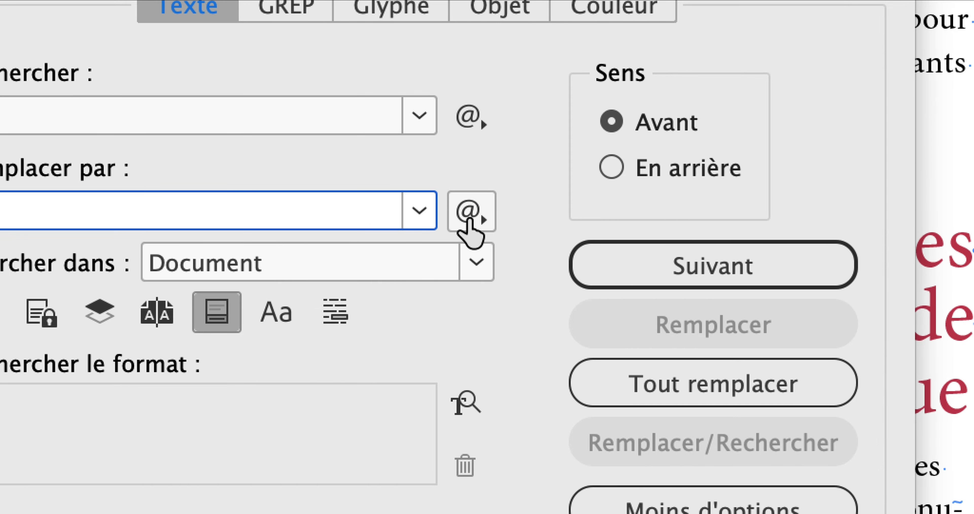
{"action": "left_click", "coordinate": [470, 212]}
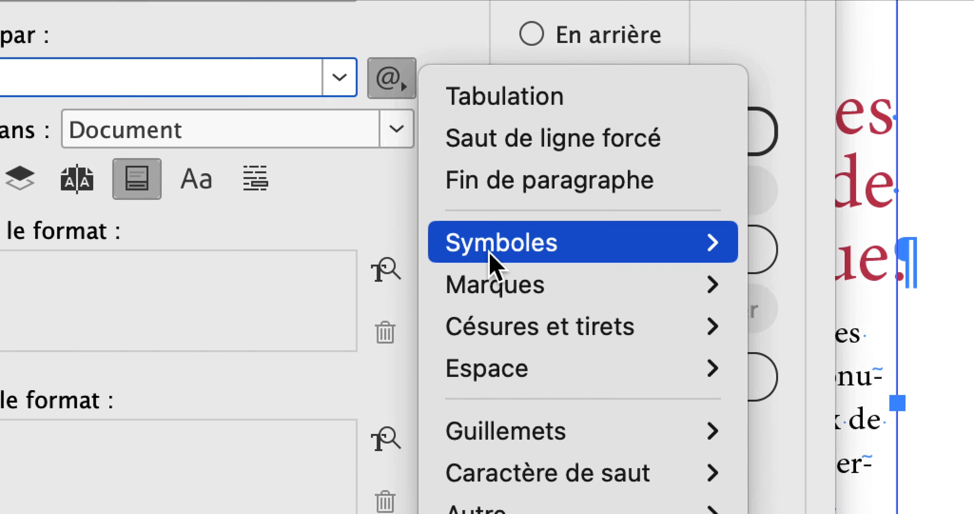
{"action": "mouse_move", "coordinate": [588, 502]}
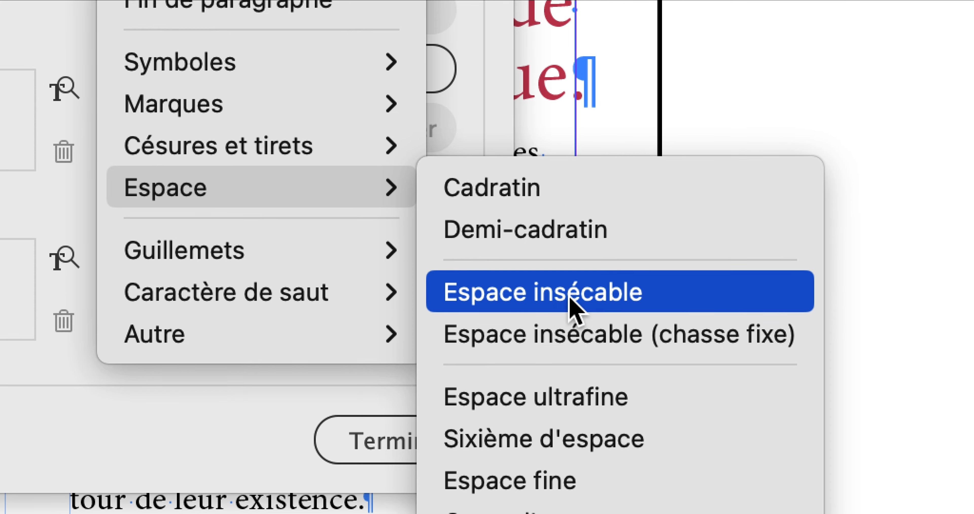
{"action": "left_click", "coordinate": [573, 292]}
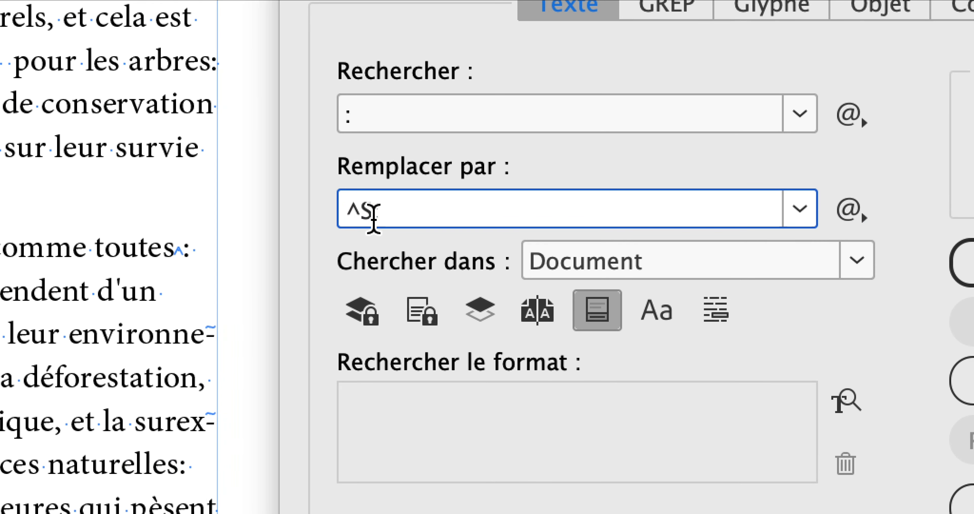
{"action": "double_click", "coordinate": [374, 215]}
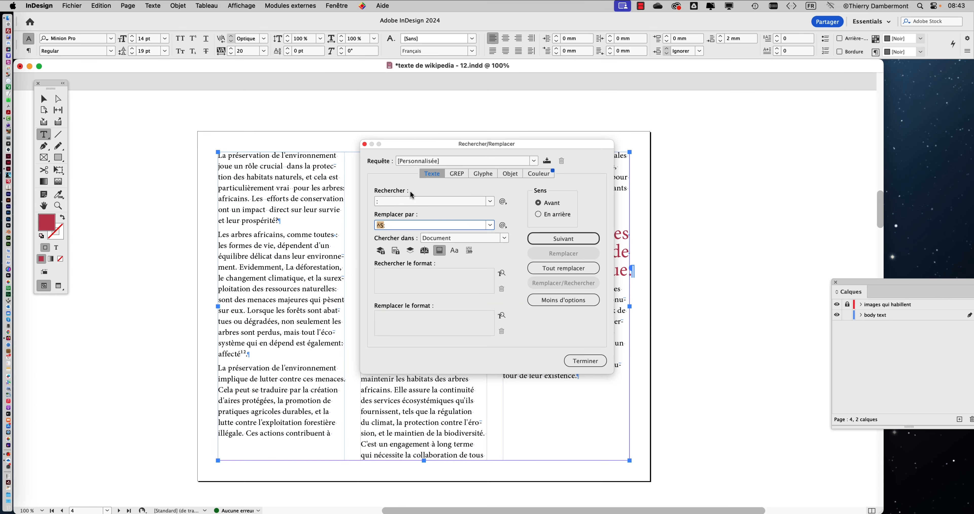
Move the Find/Change dialog clear of the text and replace every colon in the document with ^S:
{"action": "left_click_drag", "start_coordinate": [528, 147], "coordinate": [683, 120]}
{"action": "left_click", "coordinate": [720, 244]}
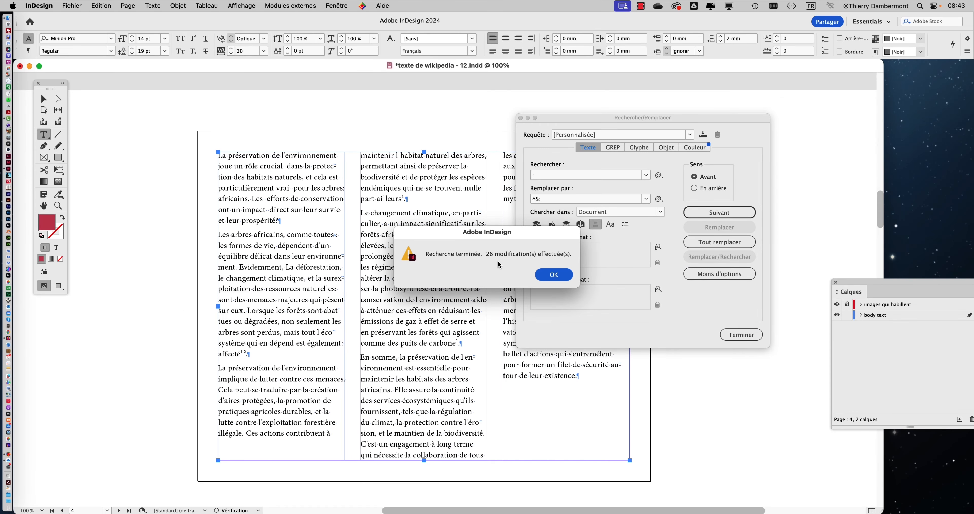
{"action": "left_click", "coordinate": [718, 317]}
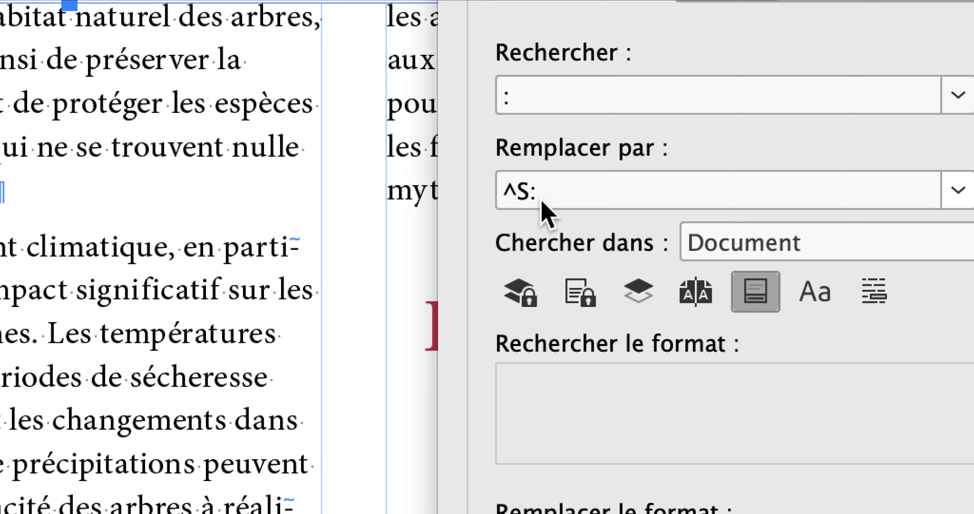
Change the query to find two consecutive non-breaking spaces (^S^S) and replace them with a single one (^S)
{"action": "mouse_move", "coordinate": [541, 190]}
{"action": "left_mouse_down"}
{"action": "mouse_move", "coordinate": [508, 186]}
{"action": "mouse_move", "coordinate": [543, 199]}
{"action": "left_mouse_up"}
{"action": "key", "text": "BackSpace"}
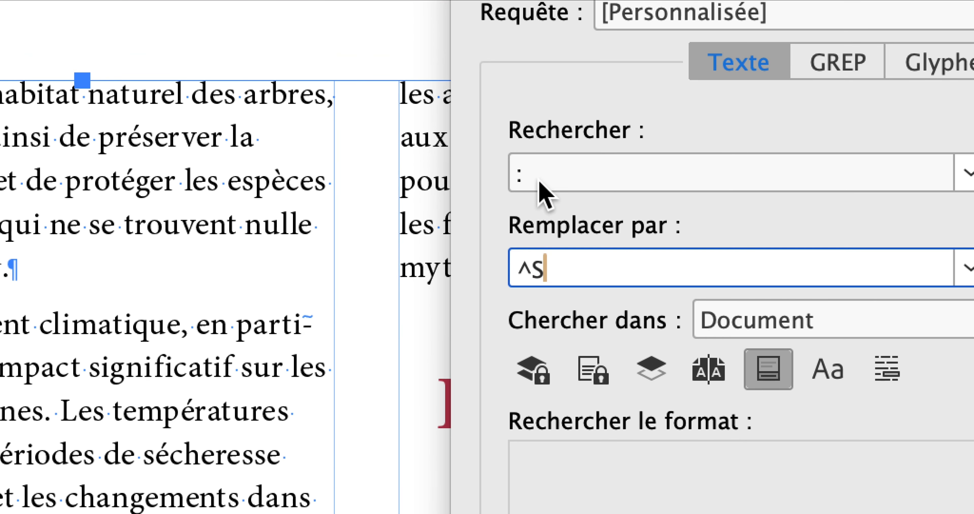
{"action": "left_click_drag", "start_coordinate": [541, 106], "coordinate": [494, 98]}
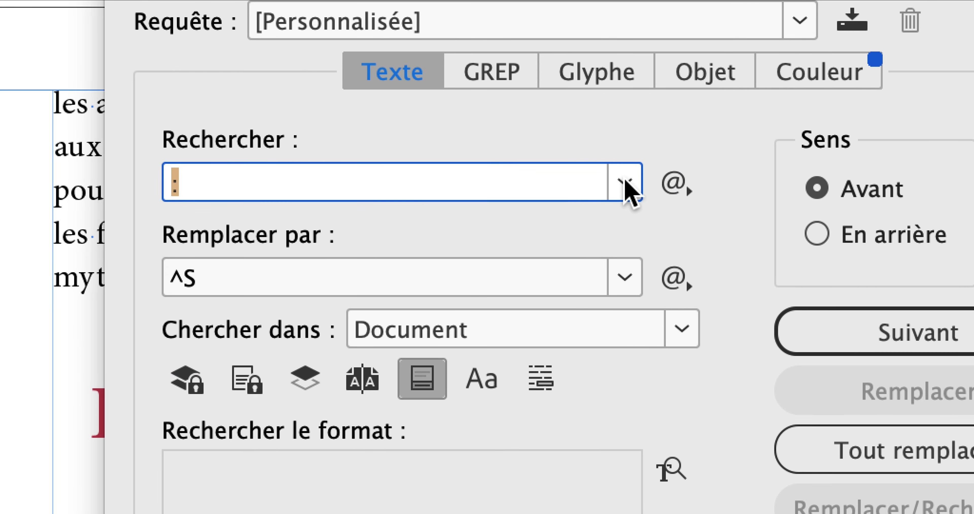
{"action": "left_click", "coordinate": [640, 185]}
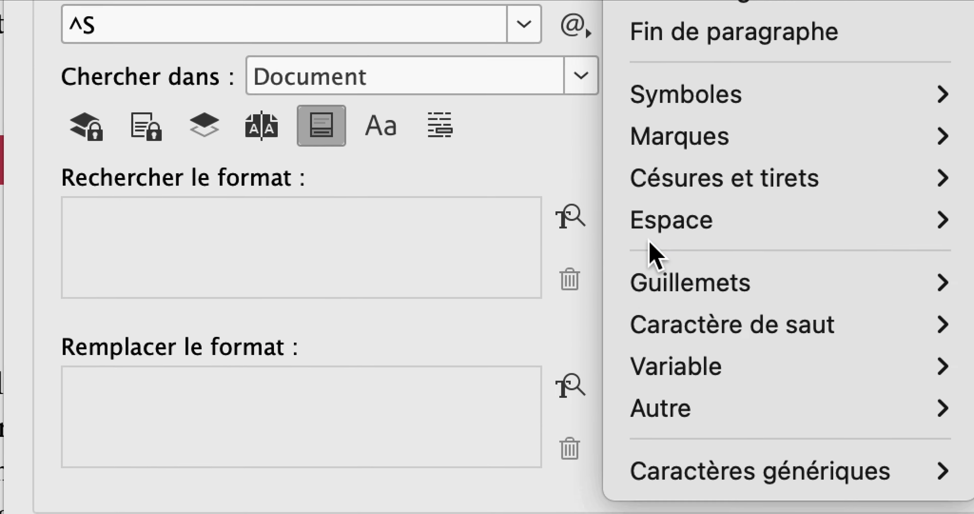
{"action": "mouse_move", "coordinate": [812, 491]}
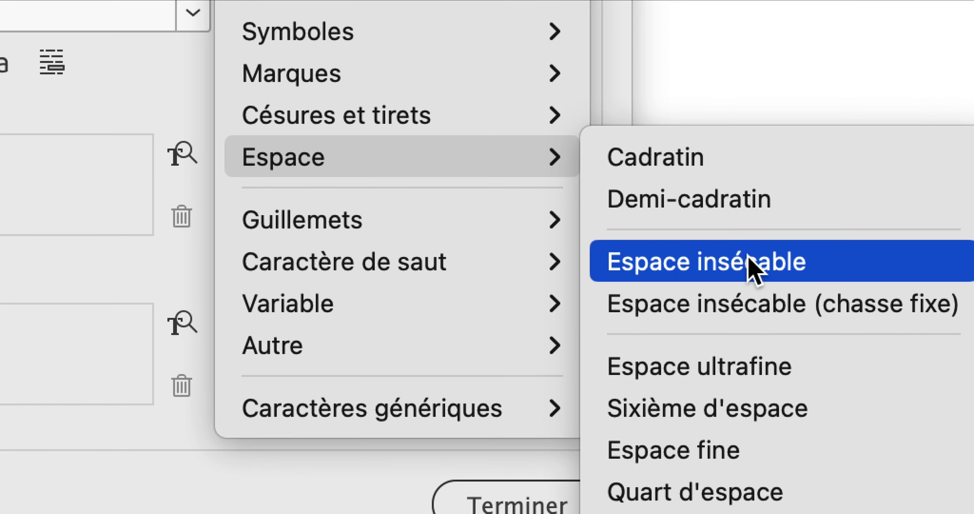
{"action": "left_click", "coordinate": [957, 336]}
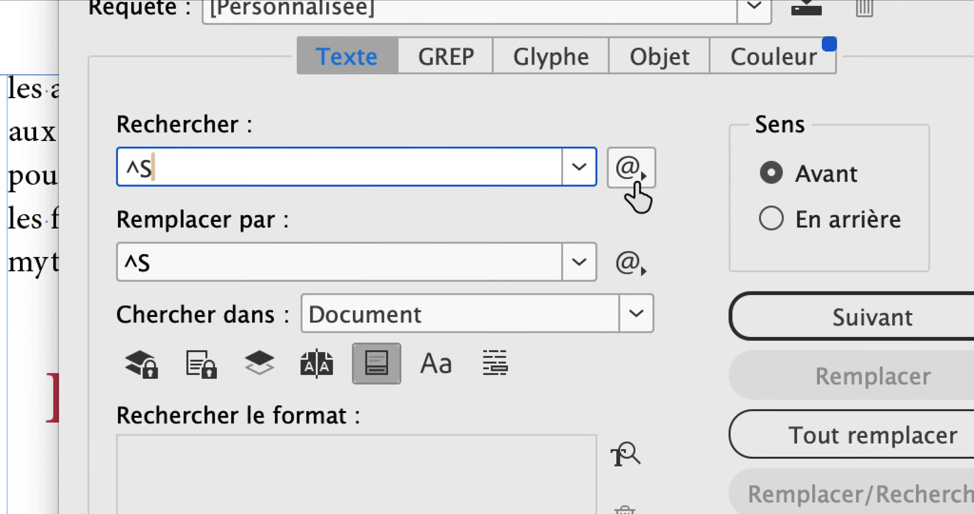
{"action": "left_click", "coordinate": [628, 100]}
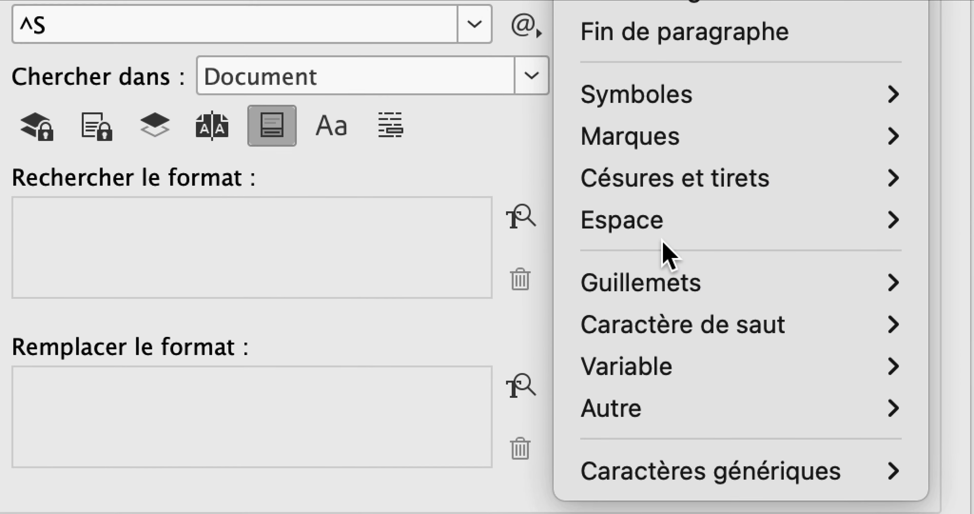
{"action": "mouse_move", "coordinate": [961, 429]}
{"action": "left_click", "coordinate": [798, 346]}
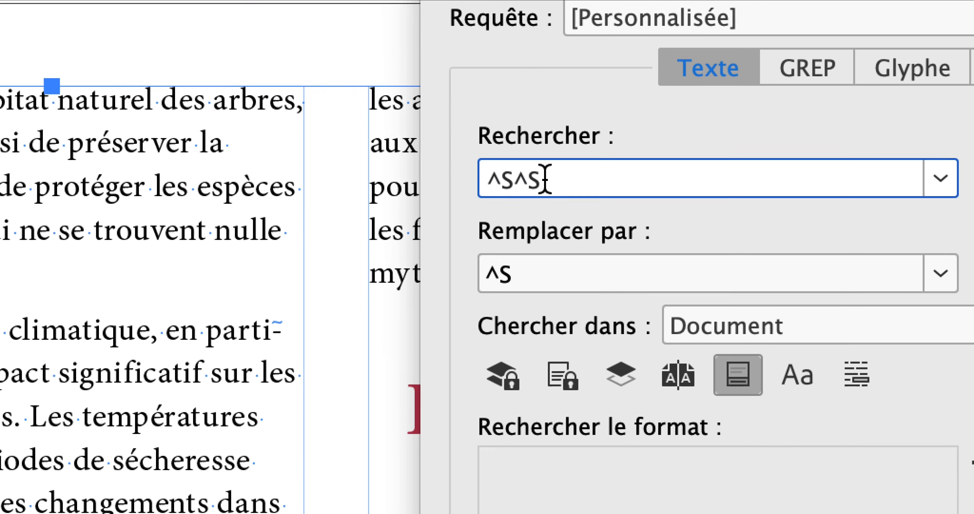
{"action": "left_click_drag", "start_coordinate": [519, 123], "coordinate": [508, 119]}
{"action": "left_click_drag", "start_coordinate": [545, 185], "coordinate": [505, 181]}
{"action": "left_click", "coordinate": [525, 278]}
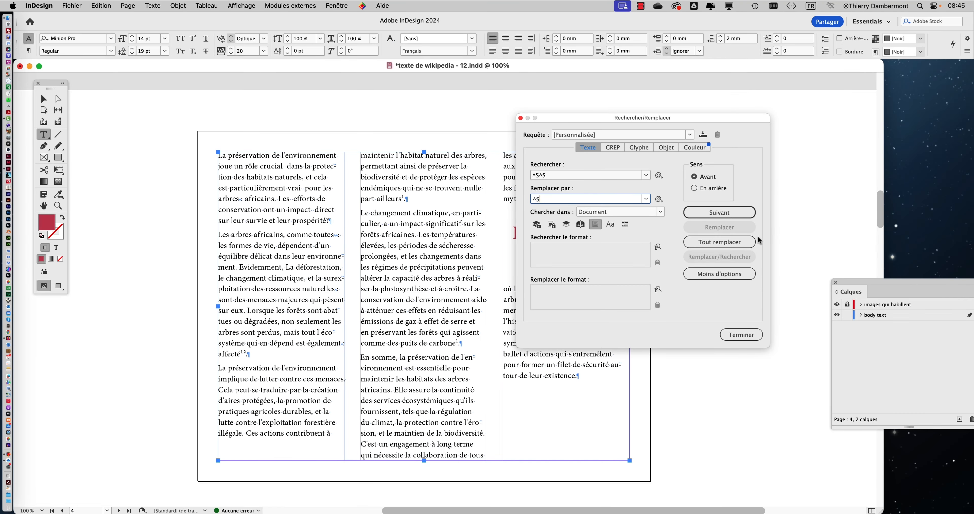
Replace all double non-breaking spaces in the document, and repeat the replacement to check for leftovers
{"action": "left_click", "coordinate": [742, 243]}
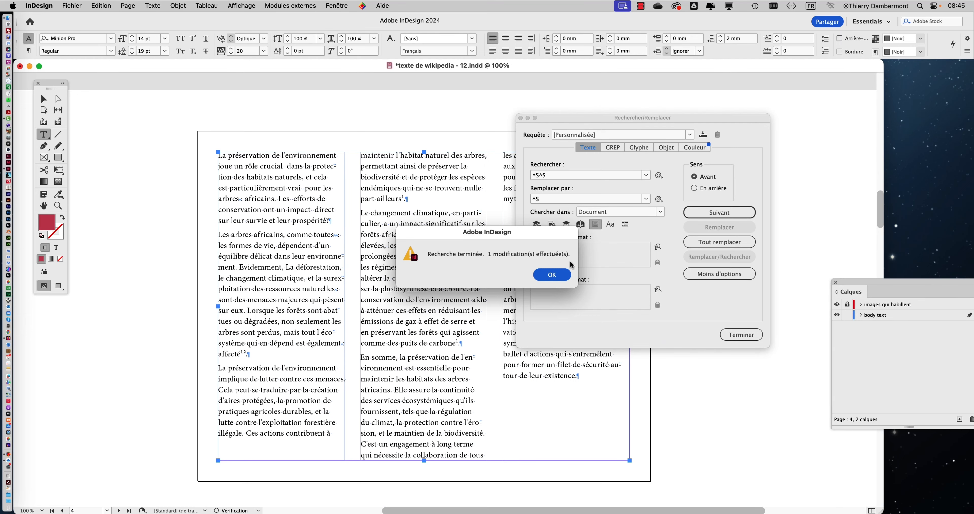
{"action": "left_click", "coordinate": [558, 278]}
{"action": "left_click", "coordinate": [697, 247]}
{"action": "left_click", "coordinate": [748, 320]}
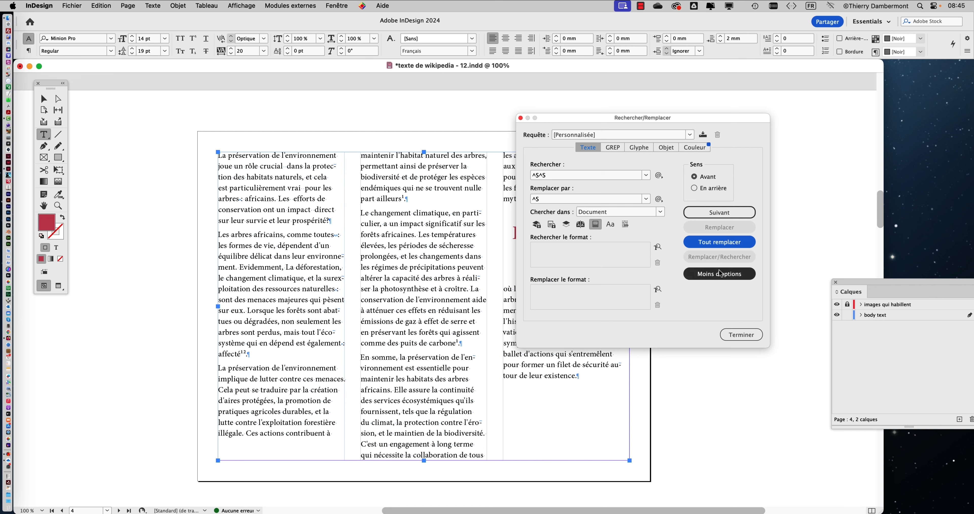
Close the Find/Change dialog and examine the non-breaking spaces before the colons in page 4's first column up close
{"action": "left_click", "coordinate": [741, 335]}
{"action": "key", "text": "super+equal"}
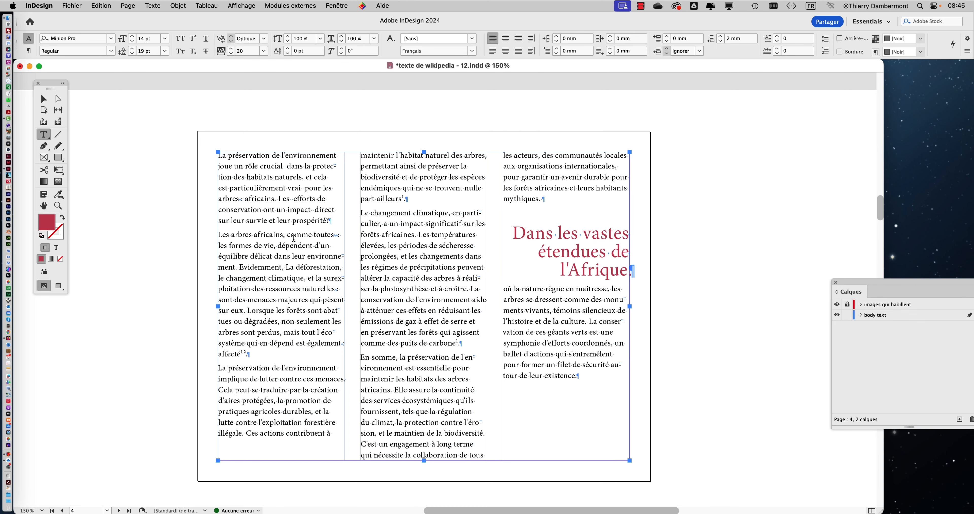
{"action": "left_click", "coordinate": [333, 235]}
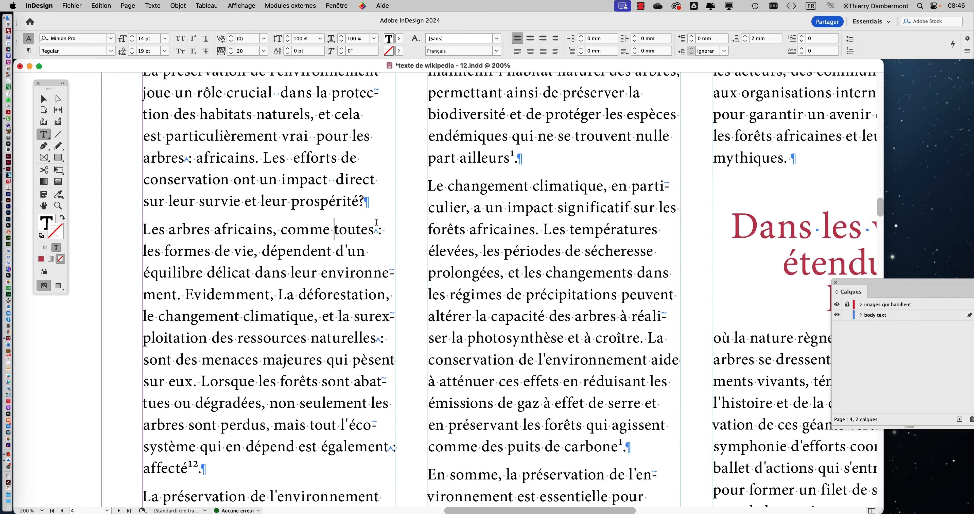
{"action": "scroll", "coordinate": [377, 231], "scroll_direction": "up", "scroll_amount": 4}
{"action": "scroll", "coordinate": [376, 231], "scroll_direction": "down", "scroll_amount": 4}
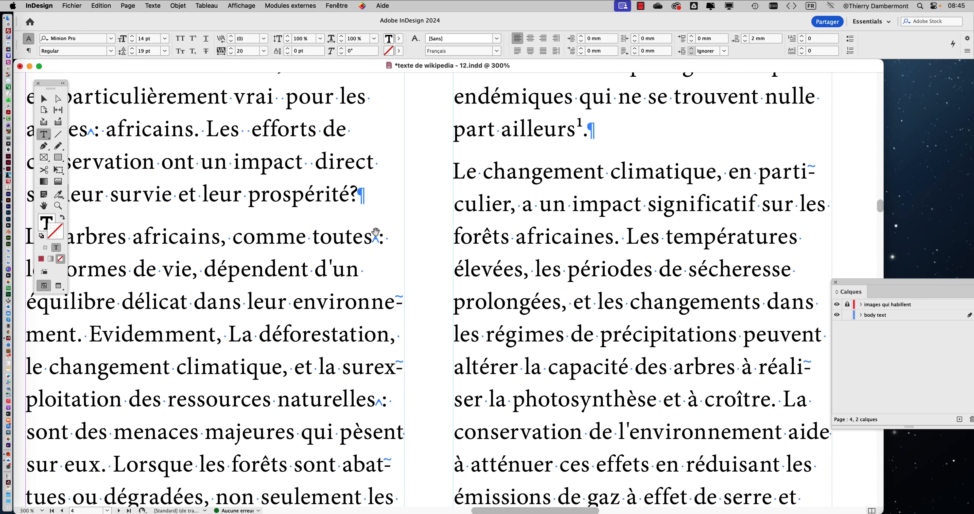
{"action": "scroll", "coordinate": [359, 341], "scroll_direction": "down", "scroll_amount": 1}
{"action": "scroll", "coordinate": [366, 123], "scroll_direction": "down", "scroll_amount": 1}
{"action": "scroll", "coordinate": [362, 193], "scroll_direction": "up", "scroll_amount": 2}
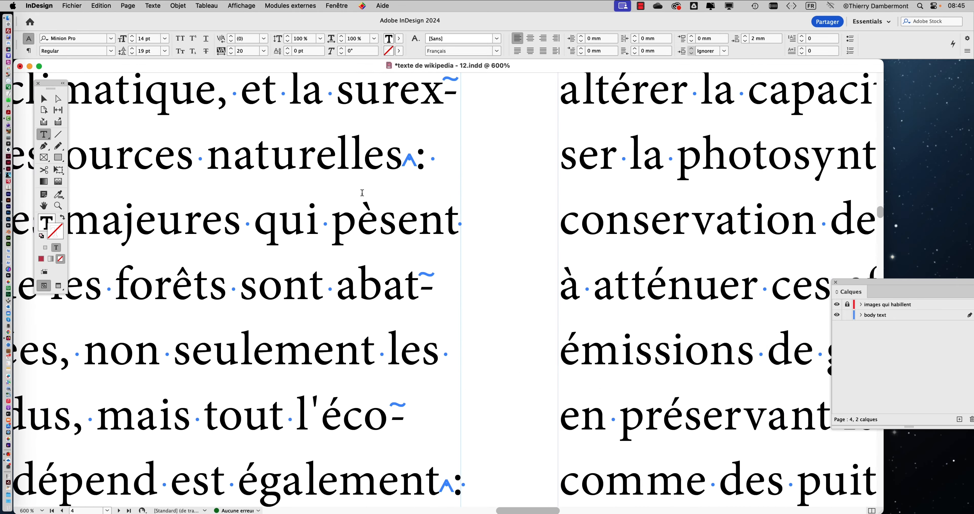
Check the non-breaking spaces before the colons in page 4's first column, back up to its opening paragraph
{"action": "scroll", "coordinate": [362, 192], "scroll_direction": "down", "scroll_amount": 2}
{"action": "scroll", "coordinate": [380, 359], "scroll_direction": "down", "scroll_amount": 3}
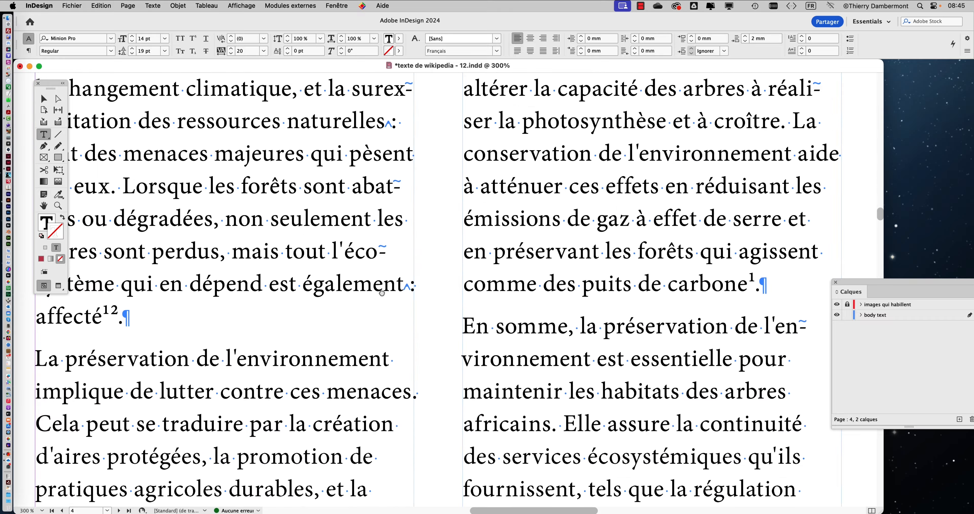
{"action": "scroll", "coordinate": [382, 269], "scroll_direction": "up", "scroll_amount": 1}
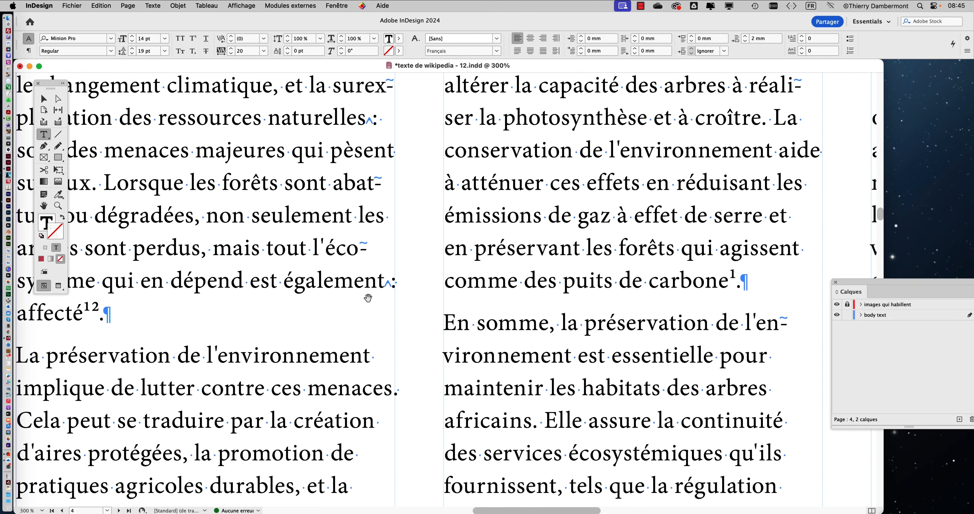
{"action": "scroll", "coordinate": [369, 294], "scroll_direction": "up", "scroll_amount": 1}
{"action": "scroll", "coordinate": [369, 294], "scroll_direction": "up", "scroll_amount": 1}
{"action": "scroll", "coordinate": [370, 294], "scroll_direction": "down", "scroll_amount": 3}
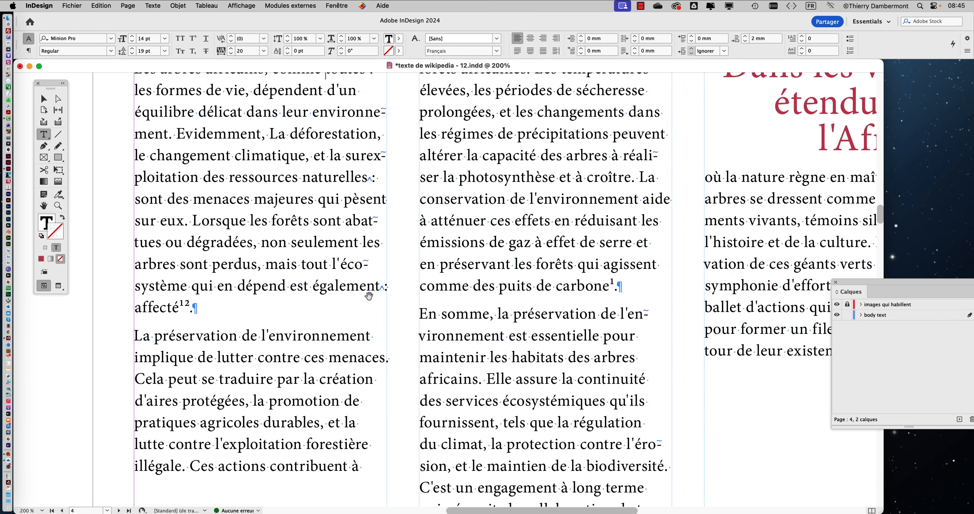
{"action": "scroll", "coordinate": [374, 220], "scroll_direction": "up", "scroll_amount": 8}
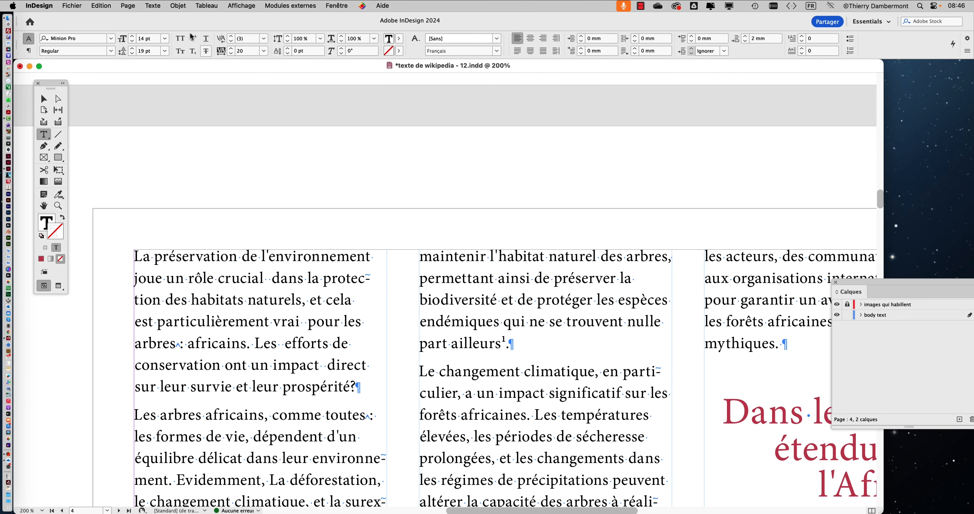
Reopen Find/Change and clear both the search text and the replacement text
{"action": "left_click", "coordinate": [108, 5]}
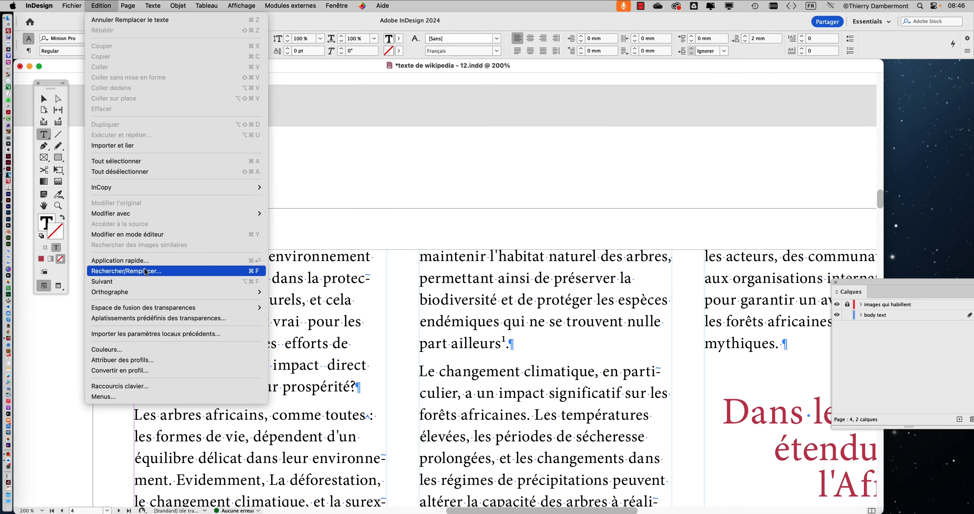
{"action": "left_click", "coordinate": [130, 270]}
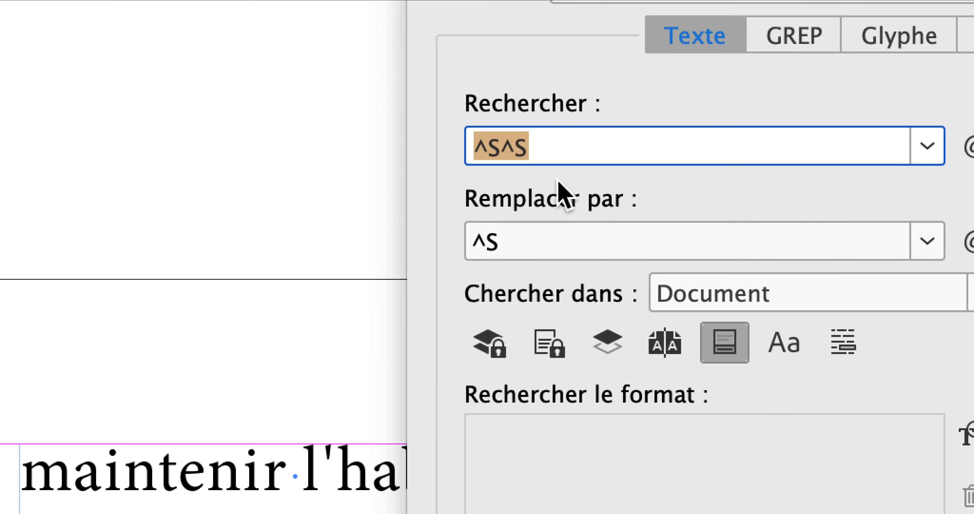
{"action": "left_click", "coordinate": [325, 292]}
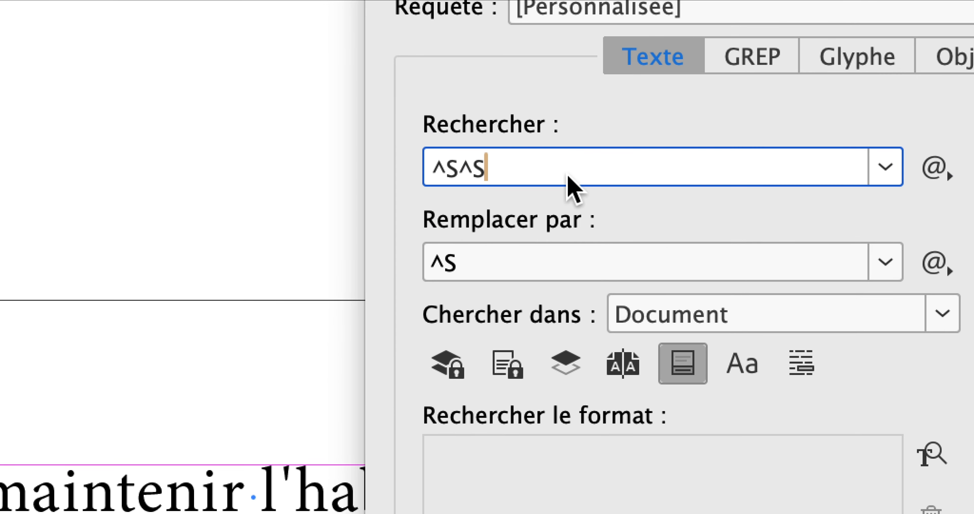
{"action": "left_click_drag", "start_coordinate": [558, 172], "coordinate": [418, 169]}
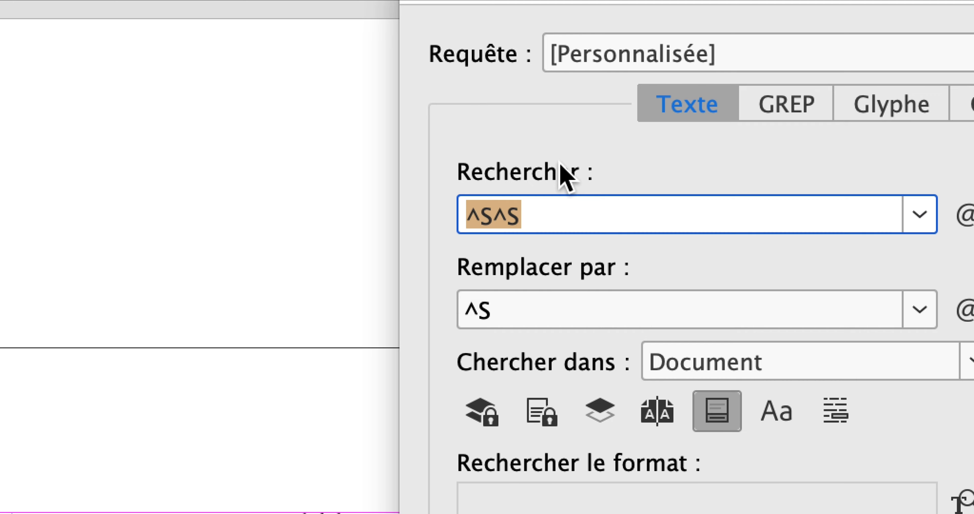
{"action": "key", "text": "BackSpace"}
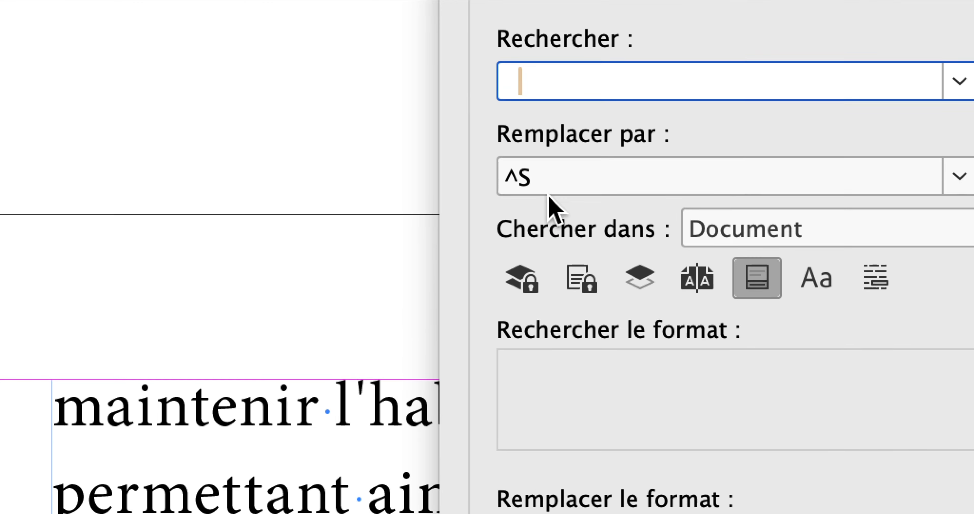
{"action": "left_click_drag", "start_coordinate": [496, 311], "coordinate": [476, 312]}
{"action": "left_click_drag", "start_coordinate": [544, 194], "coordinate": [534, 193]}
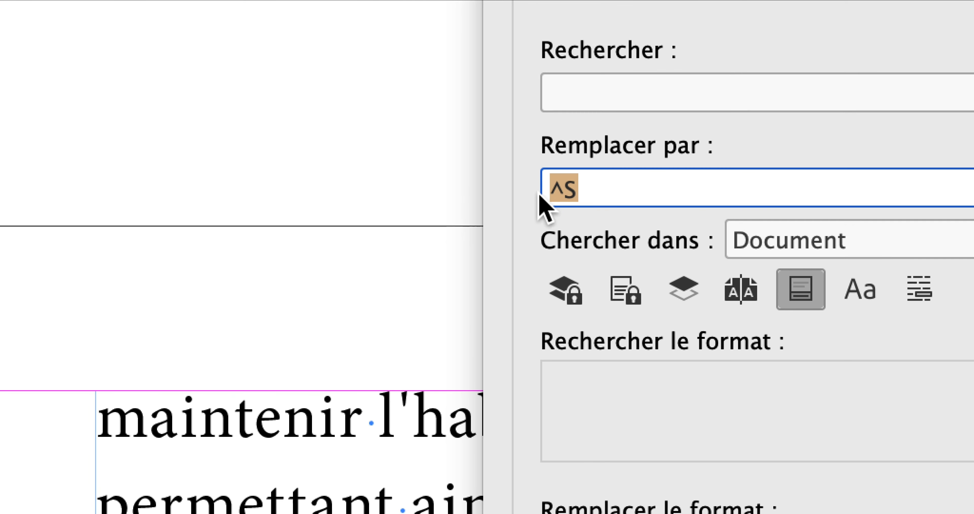
{"action": "key", "text": "BackSpace"}
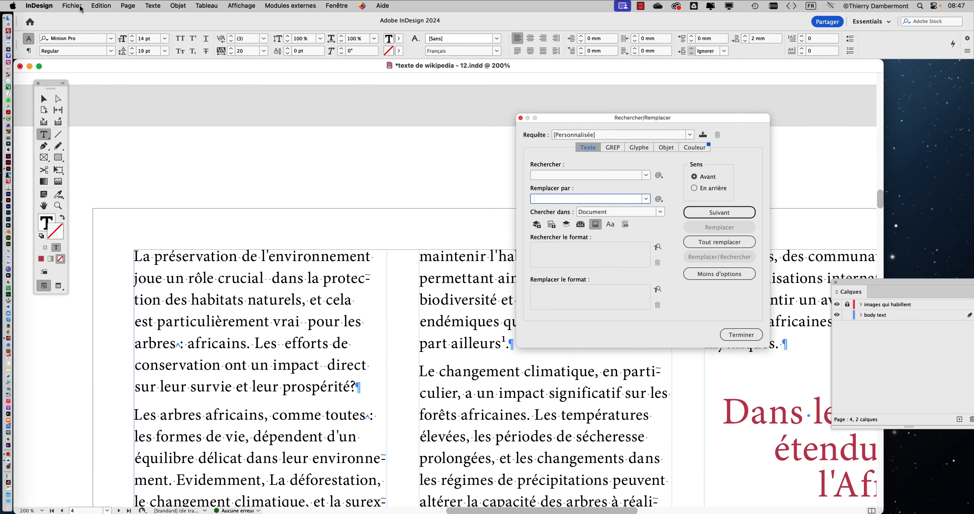
Save the document under the new name "texte de wikipedia - 13.indd"
{"action": "left_click", "coordinate": [71, 5]}
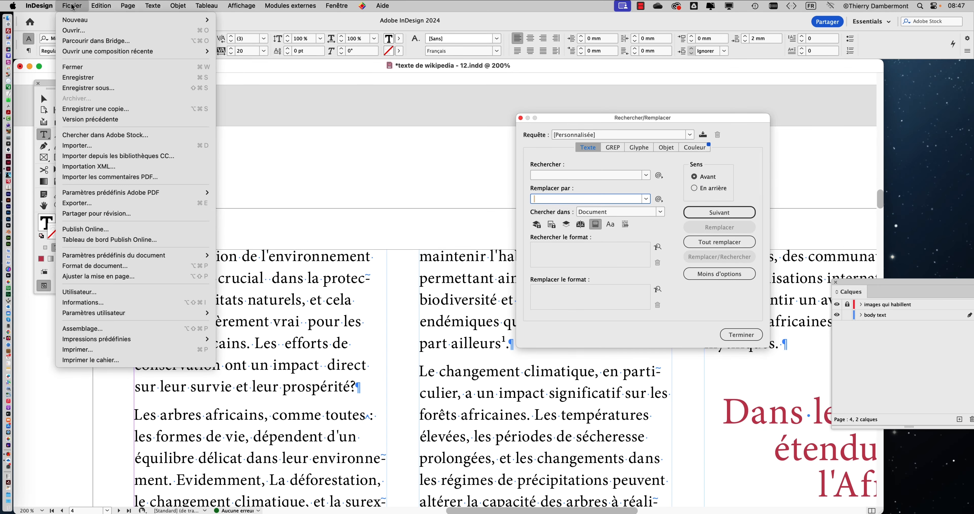
{"action": "left_click", "coordinate": [93, 88]}
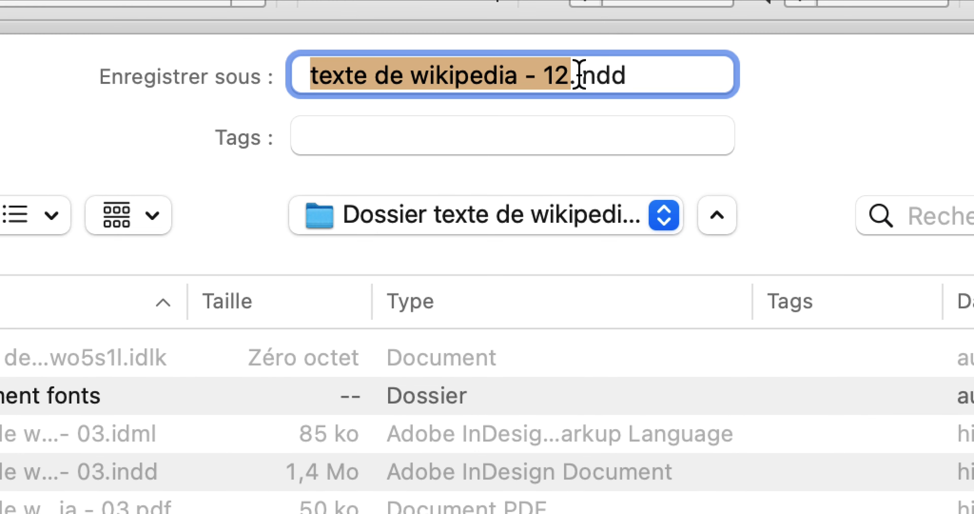
{"action": "left_click", "coordinate": [581, 42]}
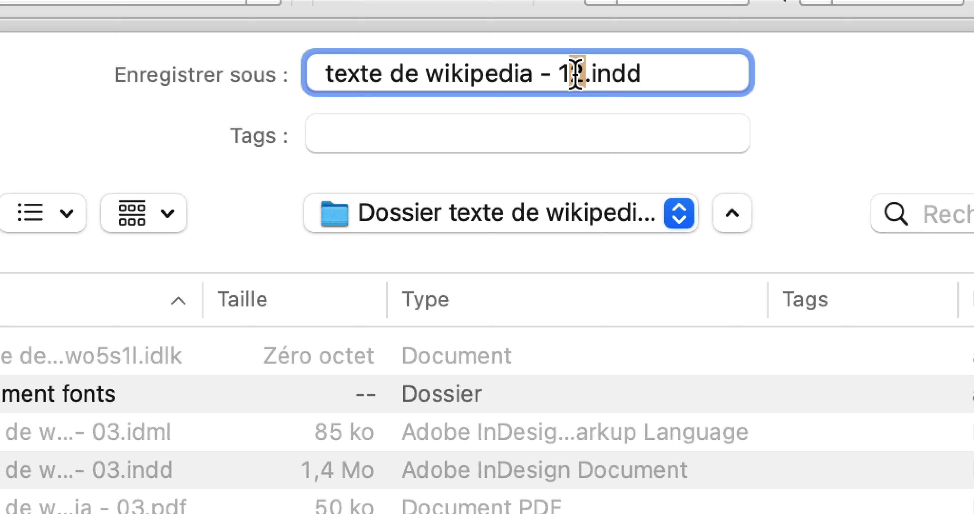
{"action": "key", "text": "shift+Left"}
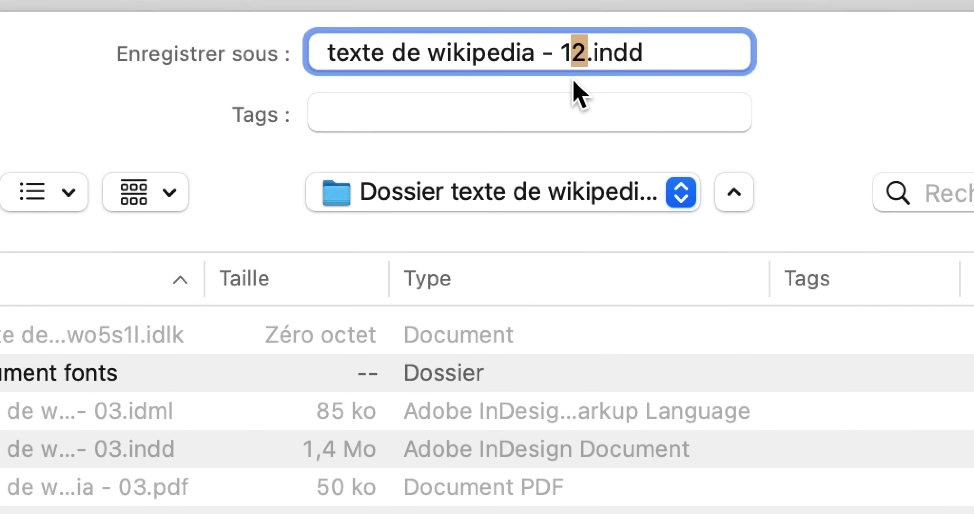
{"action": "type", "text": "3"}
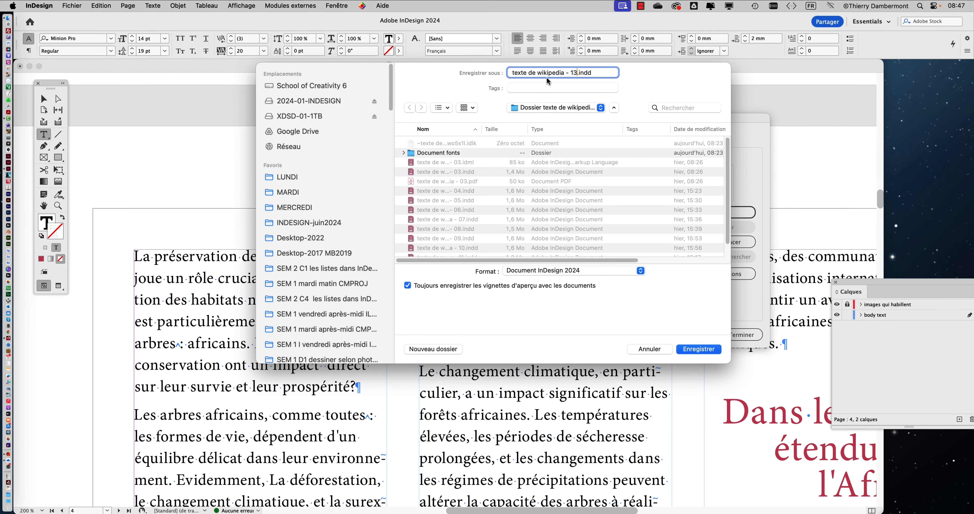
{"action": "left_click", "coordinate": [688, 350]}
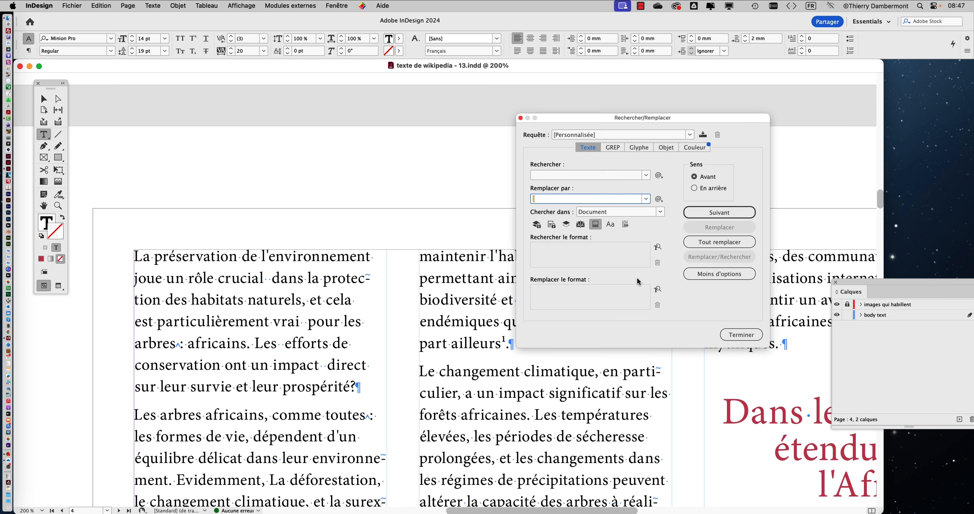
Replace all double spaces in the document with a single space, and repeat the replacement to check for leftovers
{"action": "left_click", "coordinate": [705, 244]}
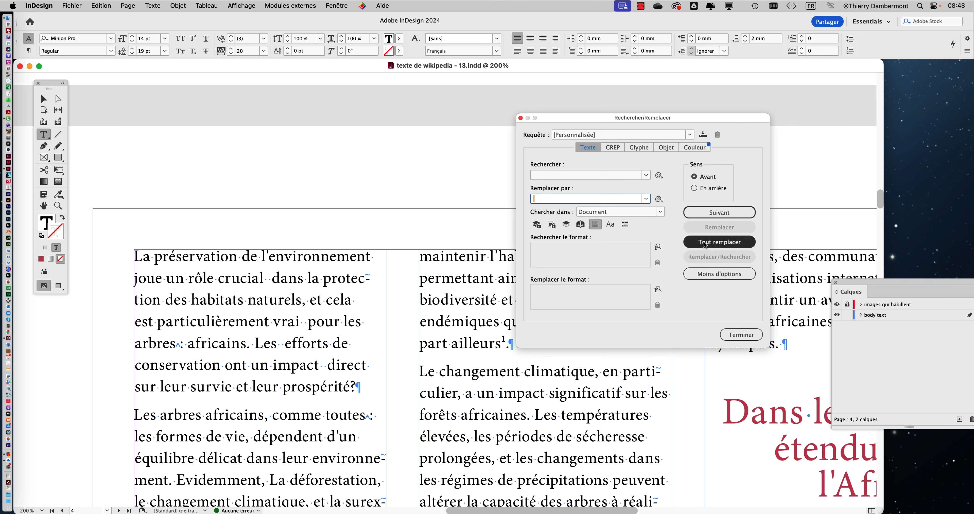
{"action": "left_click", "coordinate": [553, 177]}
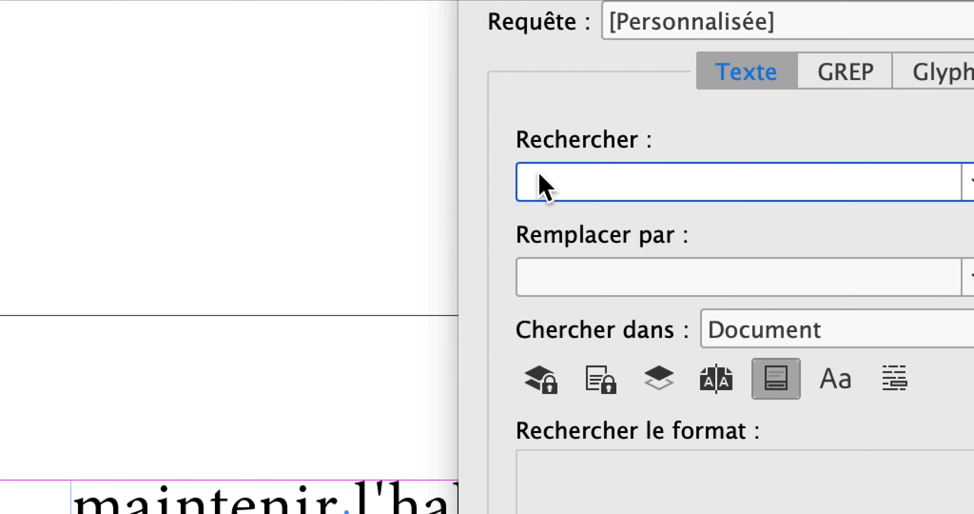
{"action": "left_click", "coordinate": [569, 281]}
{"action": "left_click", "coordinate": [973, 462]}
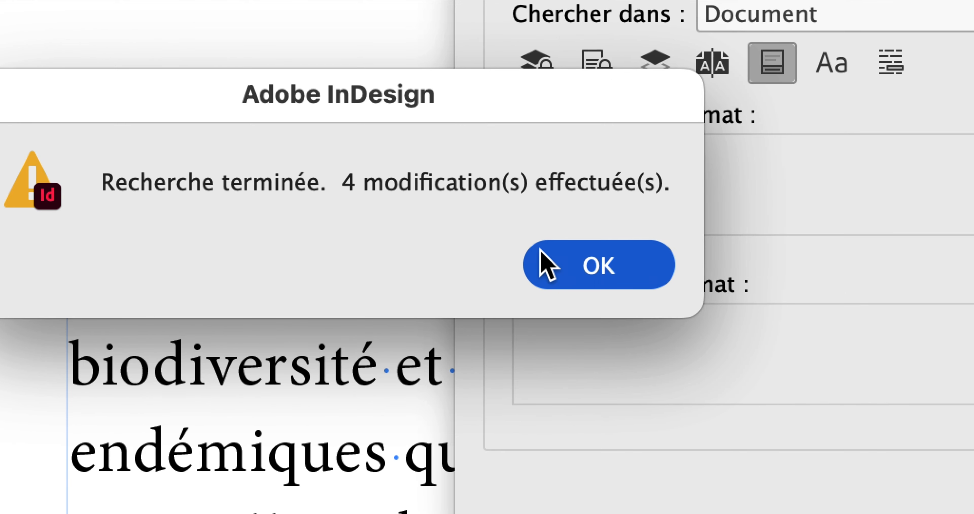
{"action": "left_click", "coordinate": [643, 295]}
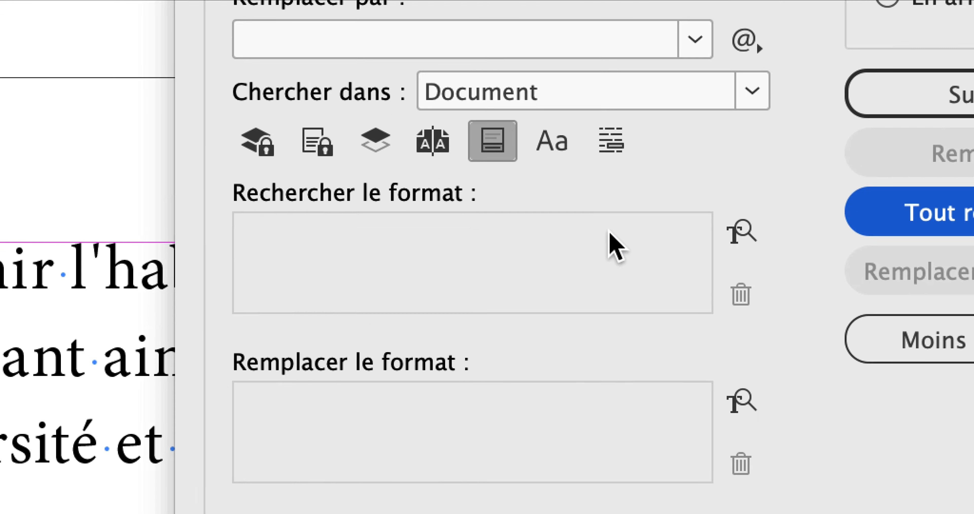
{"action": "left_click", "coordinate": [677, 244]}
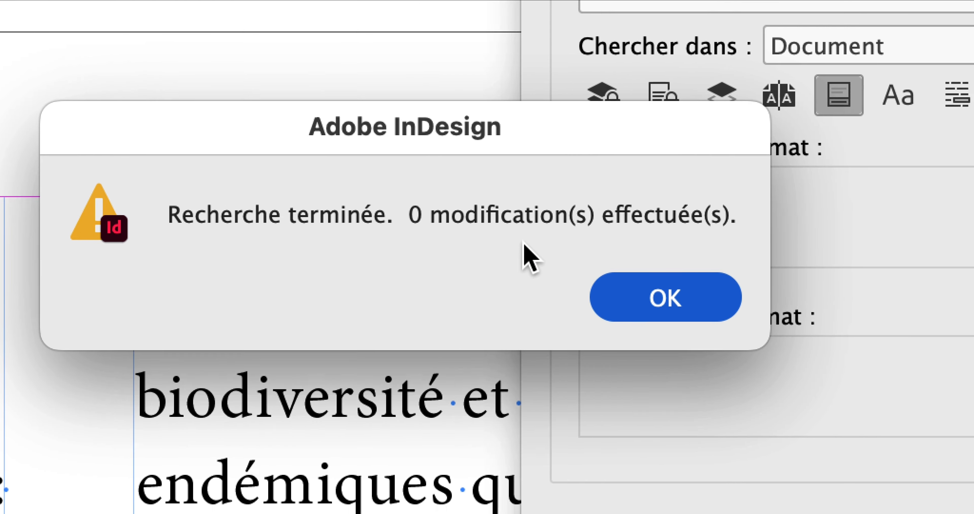
{"action": "left_click", "coordinate": [707, 300]}
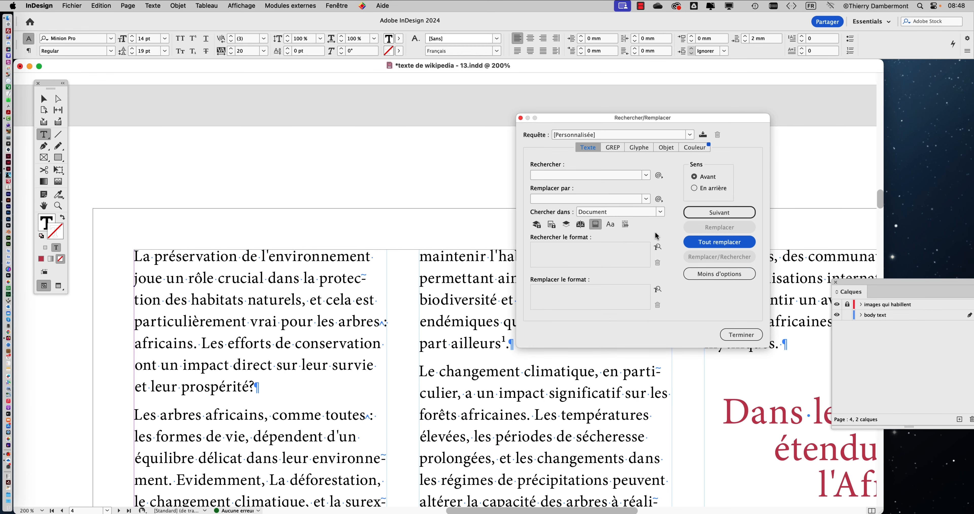
Set the Find/Change query to search for a question mark and replace it with a question mark
{"action": "scroll", "coordinate": [405, 287], "scroll_direction": "down", "scroll_amount": 2}
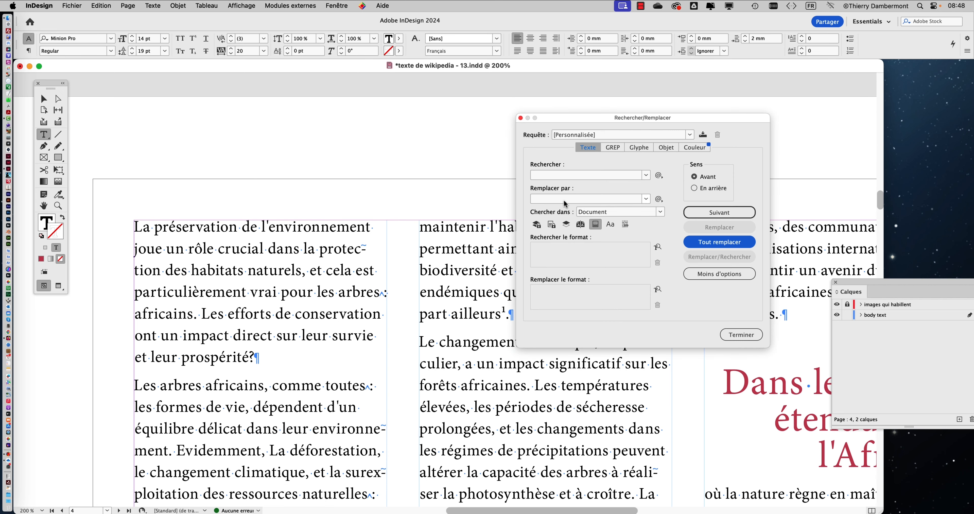
{"action": "left_click", "coordinate": [494, 293]}
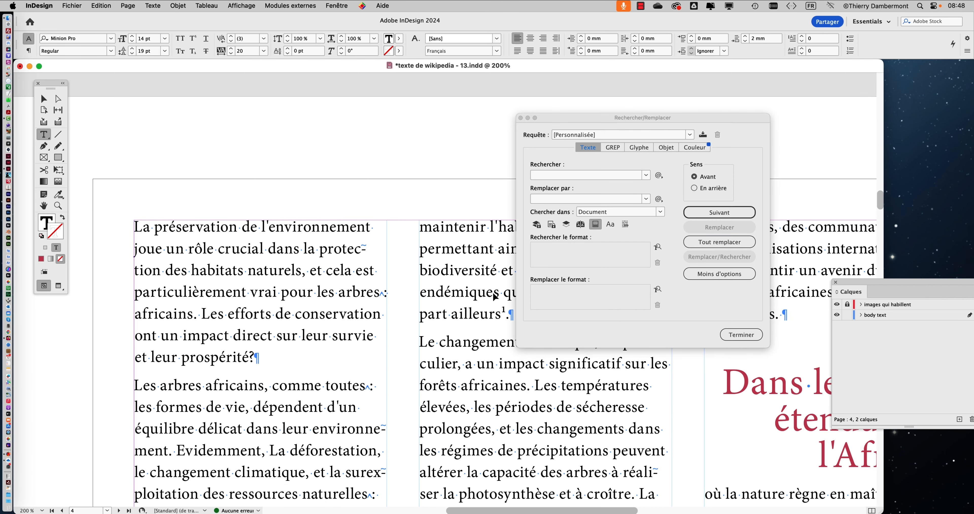
{"action": "left_click", "coordinate": [540, 176]}
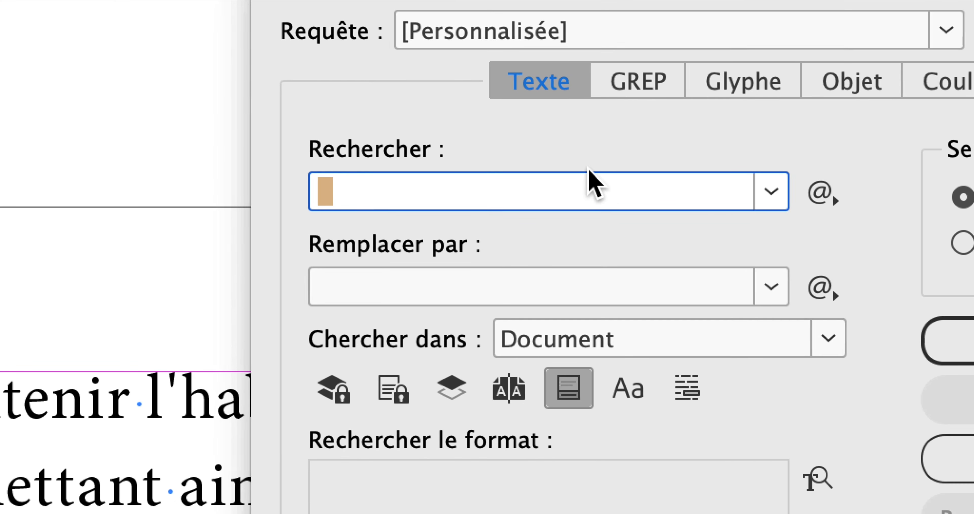
{"action": "type", "text": "?"}
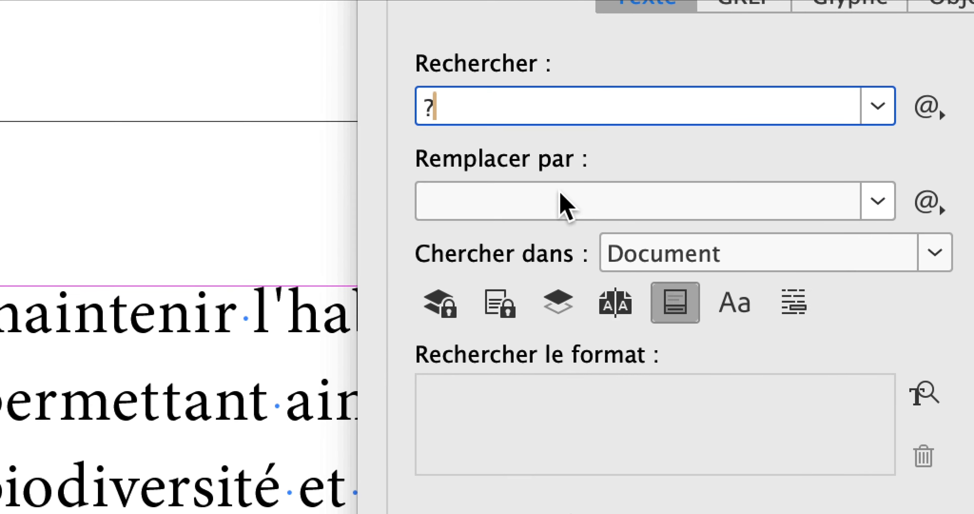
{"action": "left_click", "coordinate": [561, 194]}
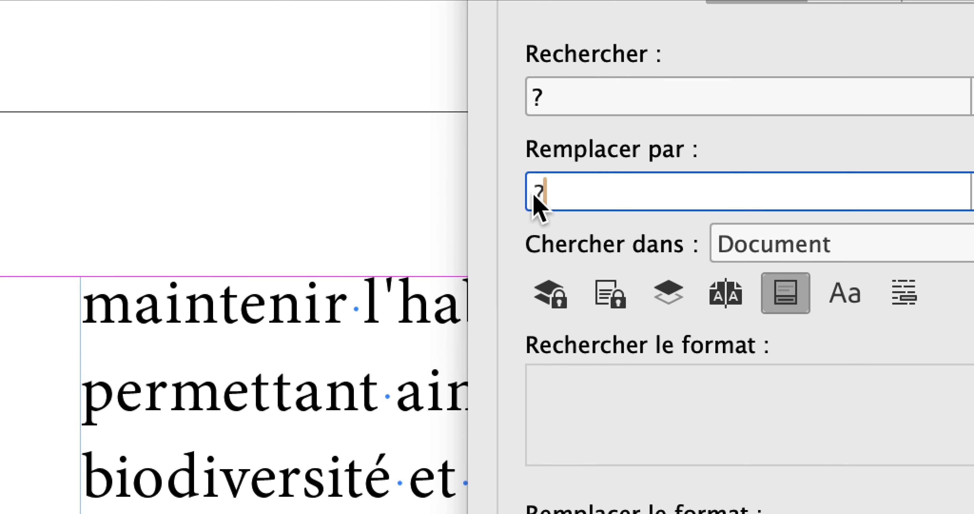
Add a space before the question mark in the search text and replace all matches in the document
{"action": "left_click", "coordinate": [534, 177]}
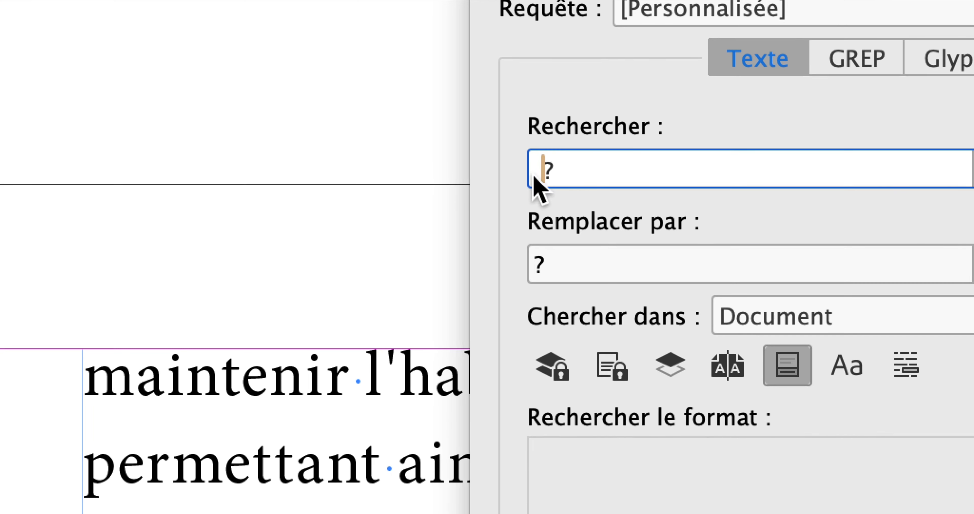
{"action": "left_click_drag", "start_coordinate": [536, 175], "coordinate": [528, 175]}
{"action": "left_click", "coordinate": [544, 175]}
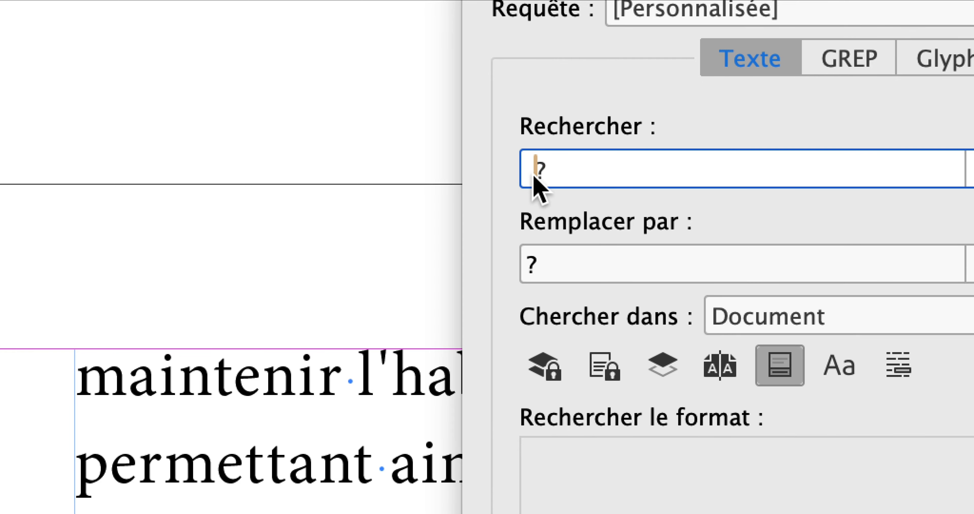
{"action": "left_click", "coordinate": [544, 253]}
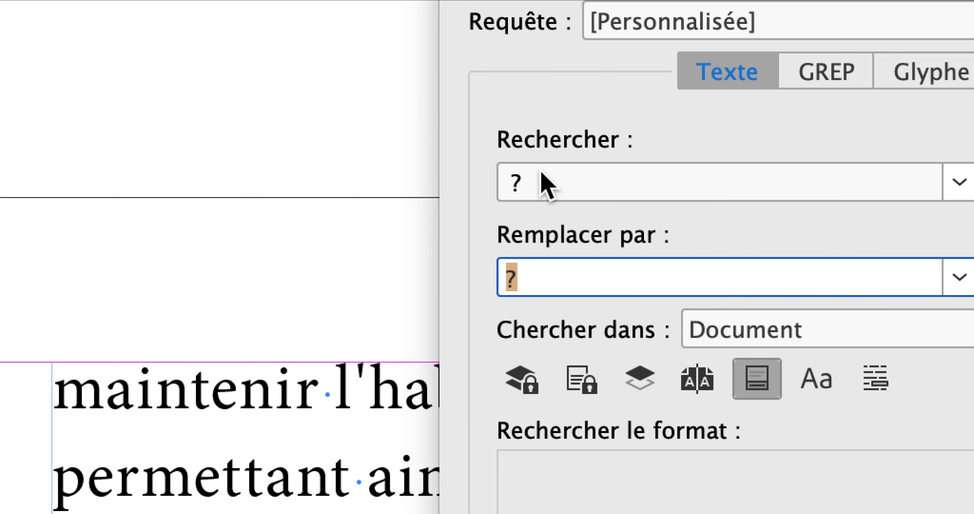
{"action": "left_click", "coordinate": [564, 103]}
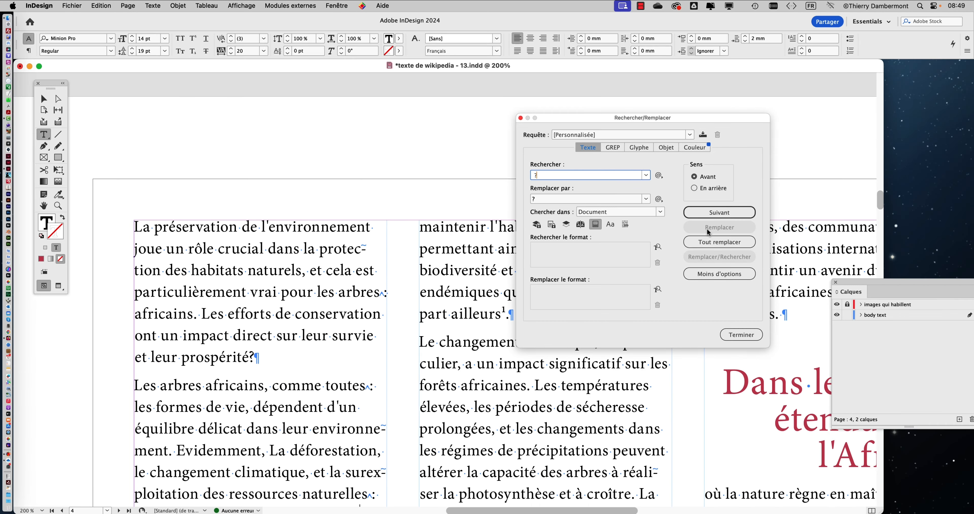
{"action": "left_click", "coordinate": [719, 242]}
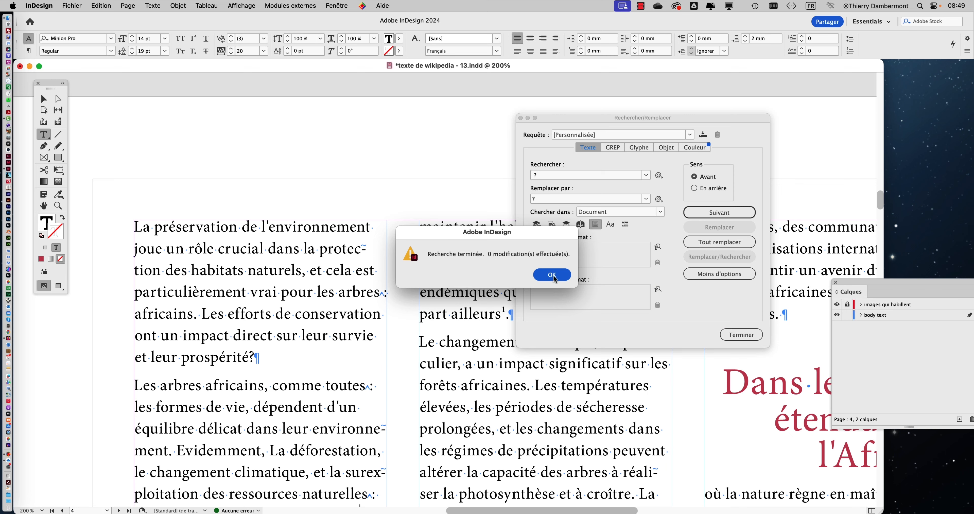
{"action": "key", "text": "Return"}
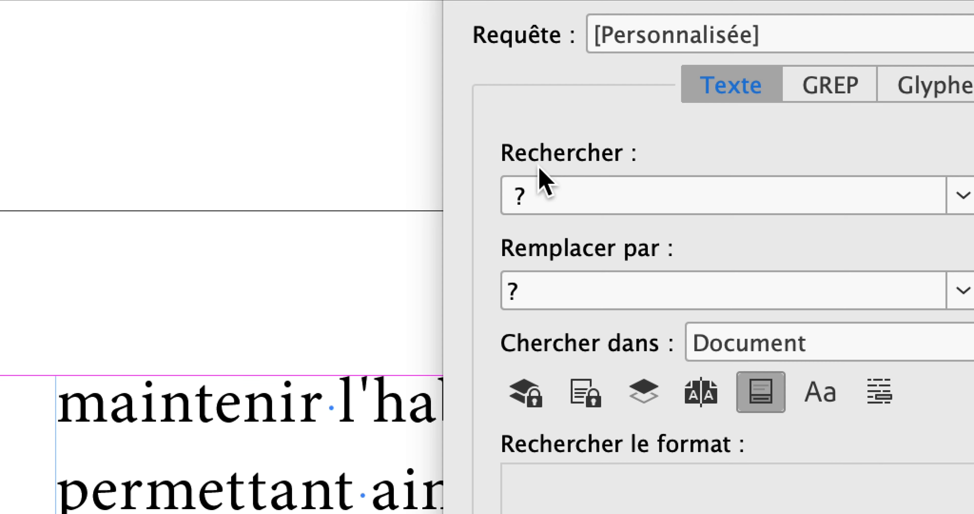
Reset the search text to a question mark alone, without the leading space
{"action": "left_click", "coordinate": [521, 188]}
{"action": "key", "text": "BackSpace"}
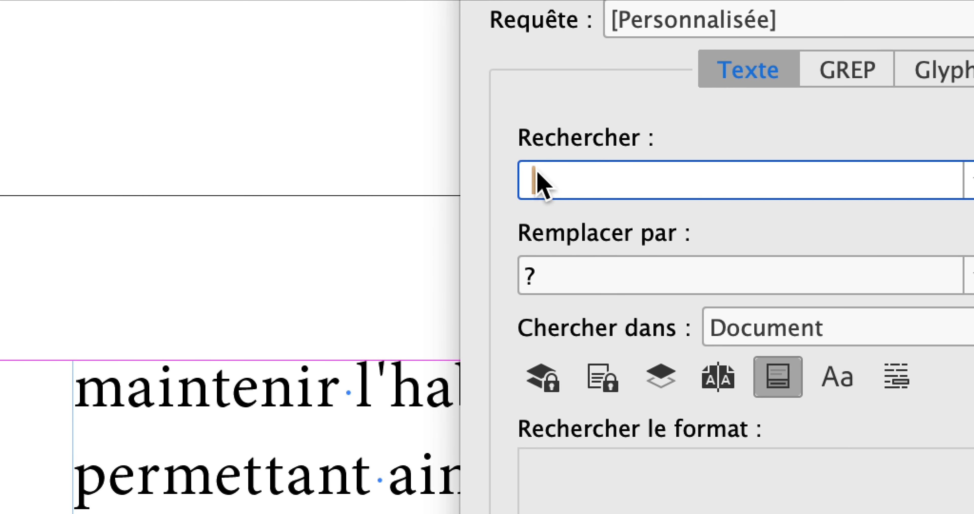
{"action": "key", "text": "BackSpace"}
{"action": "double_click", "coordinate": [534, 184]}
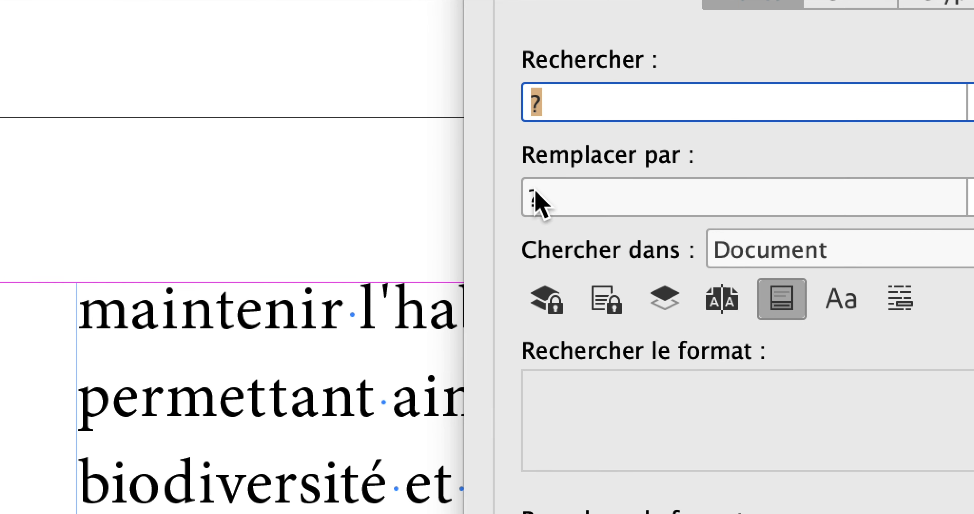
Insert a thin space (^<) before the question mark in the replacement text
{"action": "left_click", "coordinate": [535, 192]}
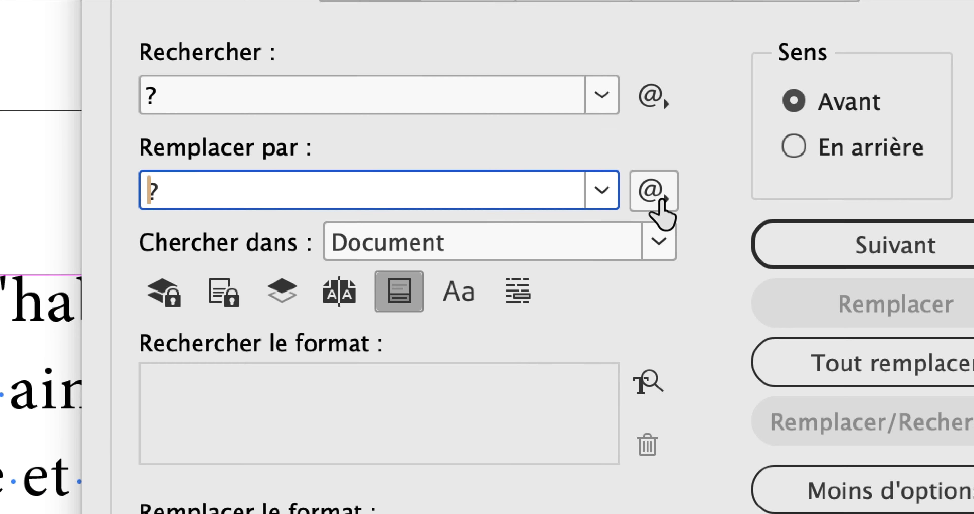
{"action": "left_click", "coordinate": [660, 201]}
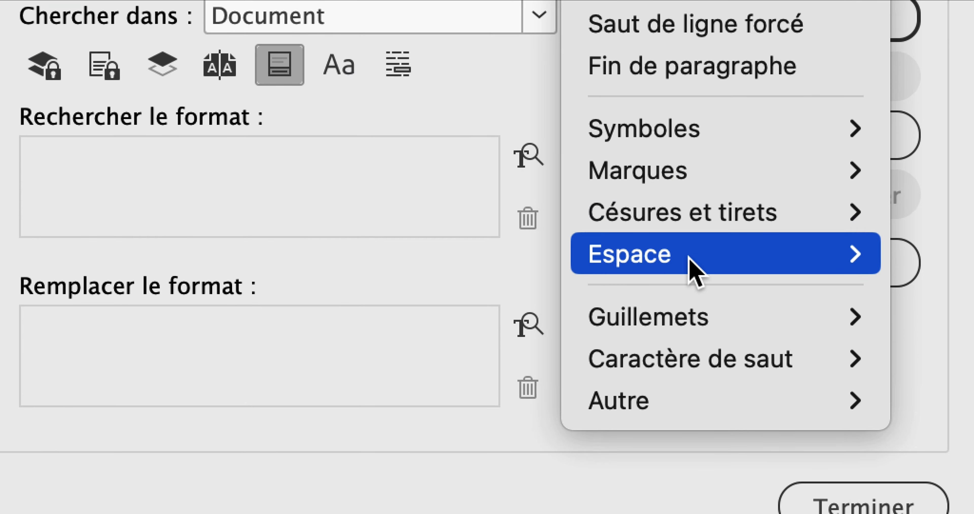
{"action": "mouse_move", "coordinate": [842, 487]}
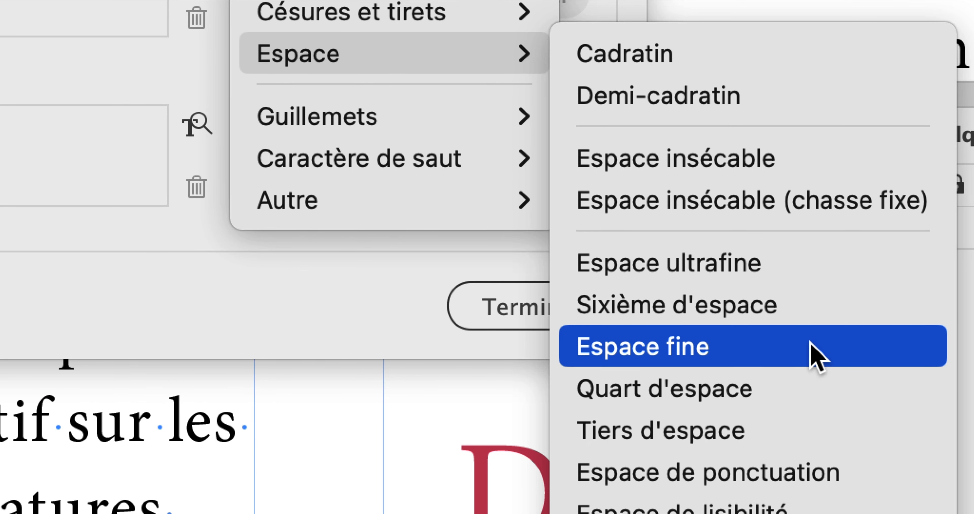
{"action": "left_click", "coordinate": [817, 357]}
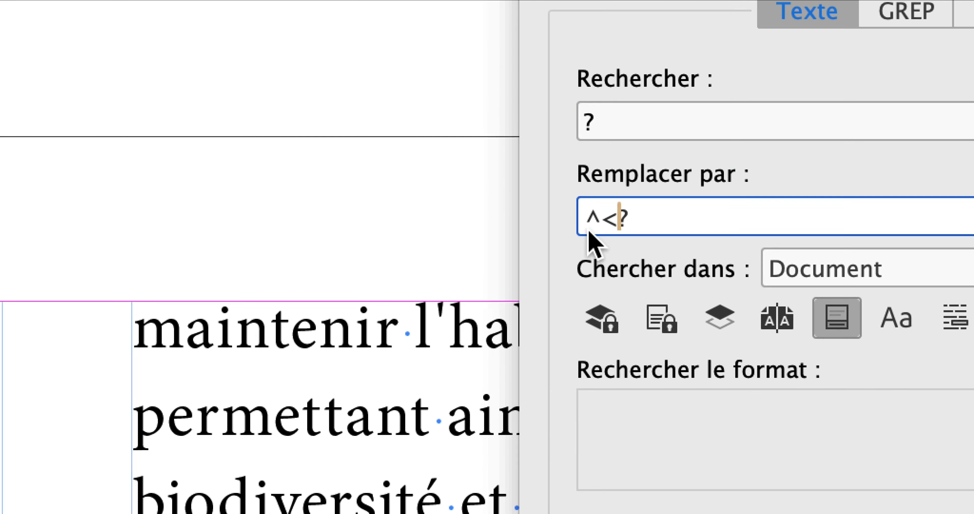
{"action": "left_click_drag", "start_coordinate": [621, 219], "coordinate": [567, 214]}
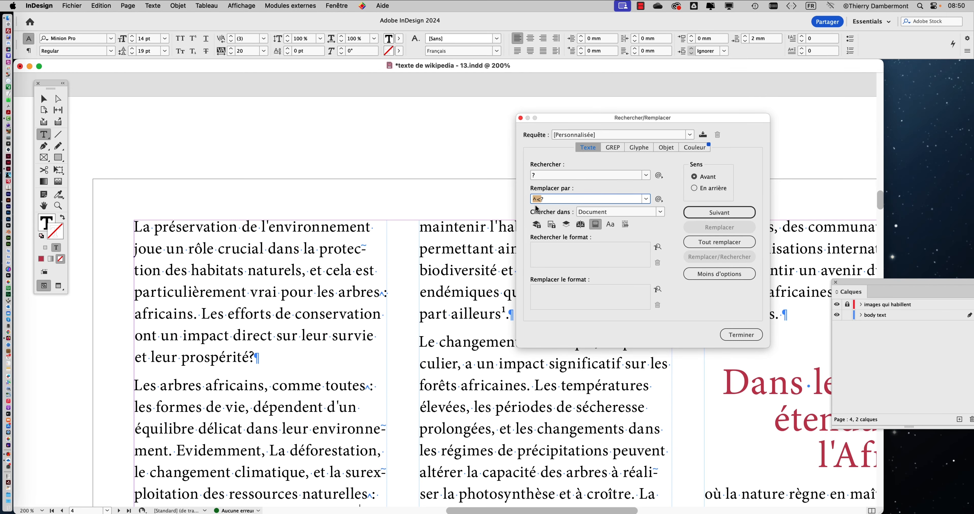
{"action": "left_click", "coordinate": [362, 6]}
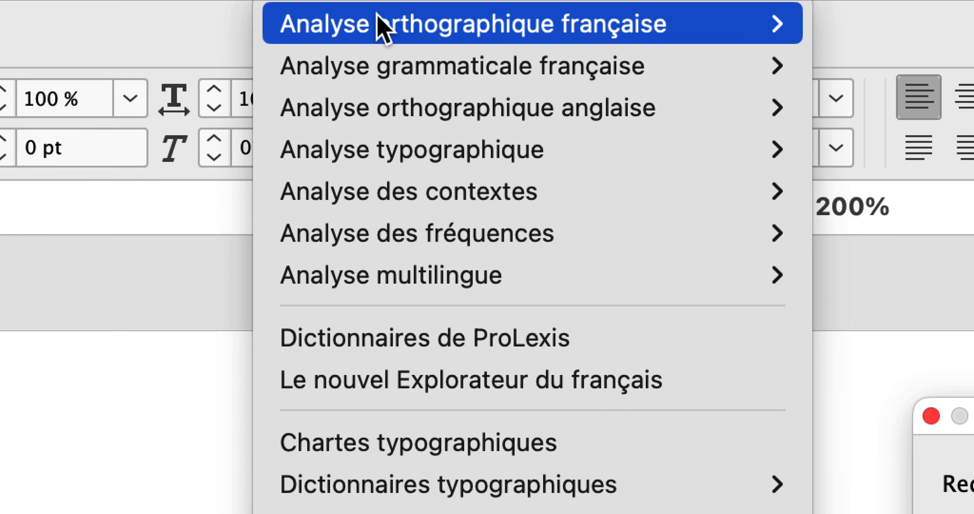
{"action": "mouse_move", "coordinate": [455, 193]}
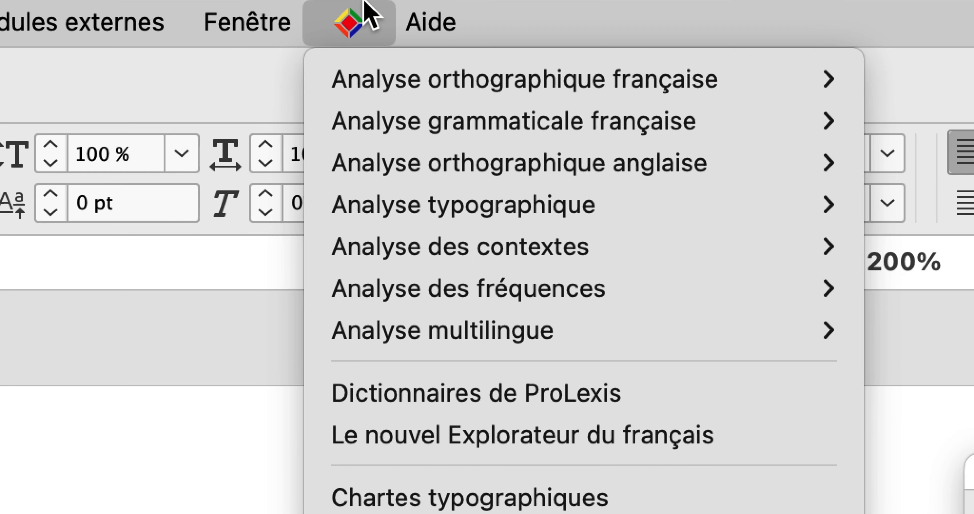
{"action": "left_click", "coordinate": [361, 8]}
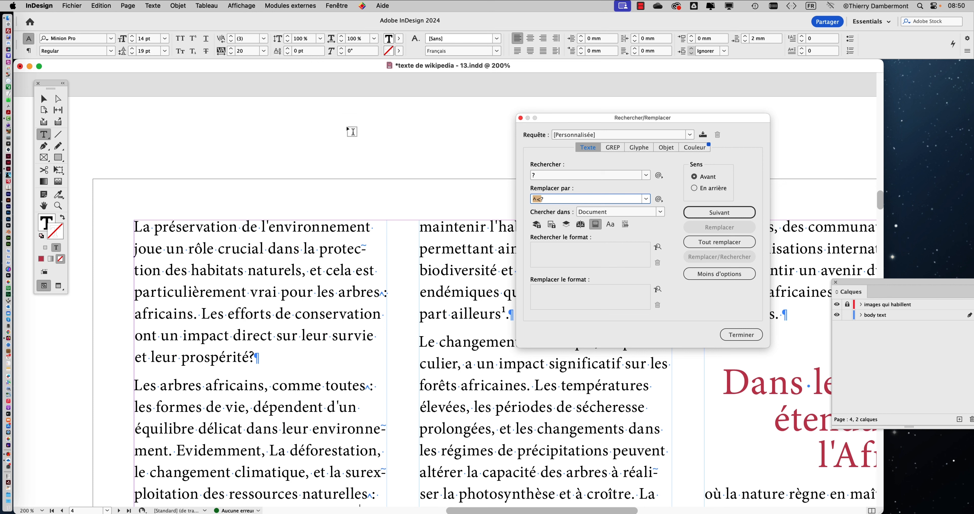
Replace every question mark in the document with the thin-space version, and select the inserted space after "prospérité"
{"action": "left_click", "coordinate": [701, 241]}
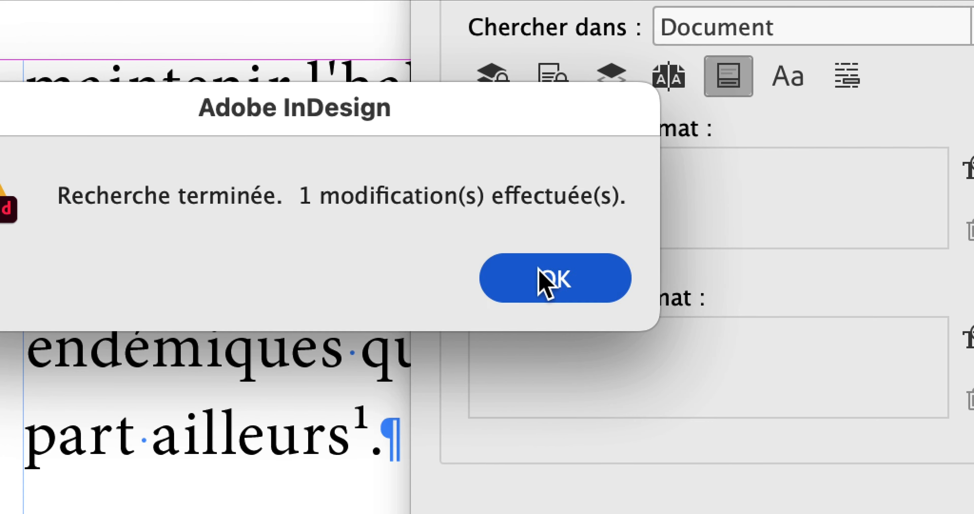
{"action": "left_click", "coordinate": [706, 308]}
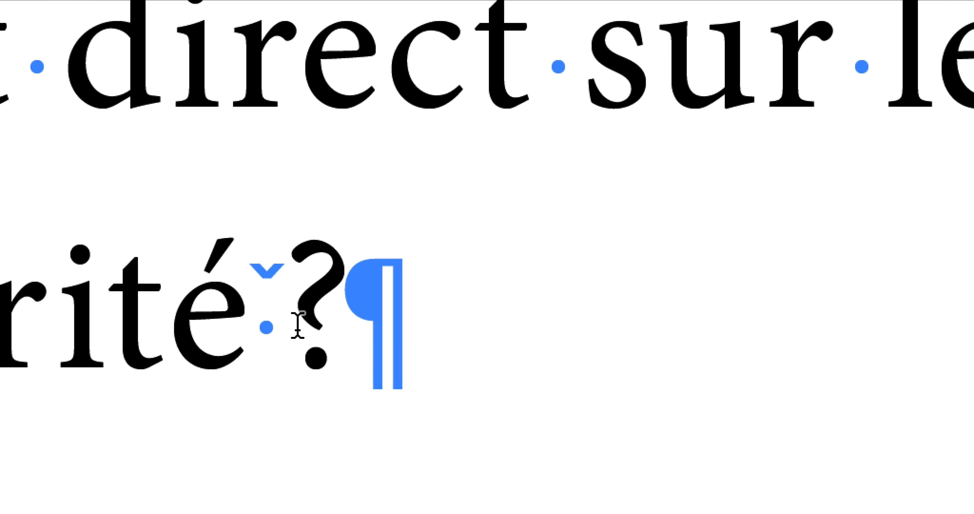
{"action": "left_click", "coordinate": [288, 321]}
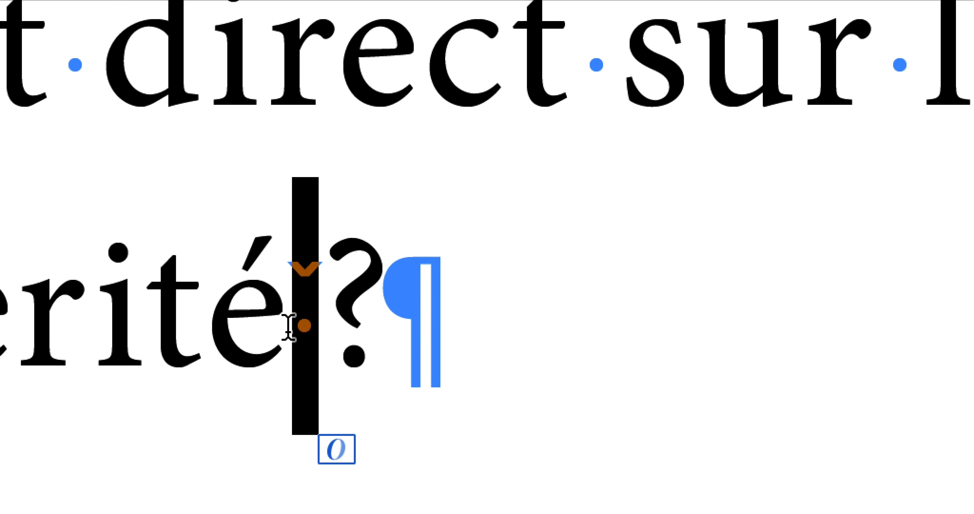
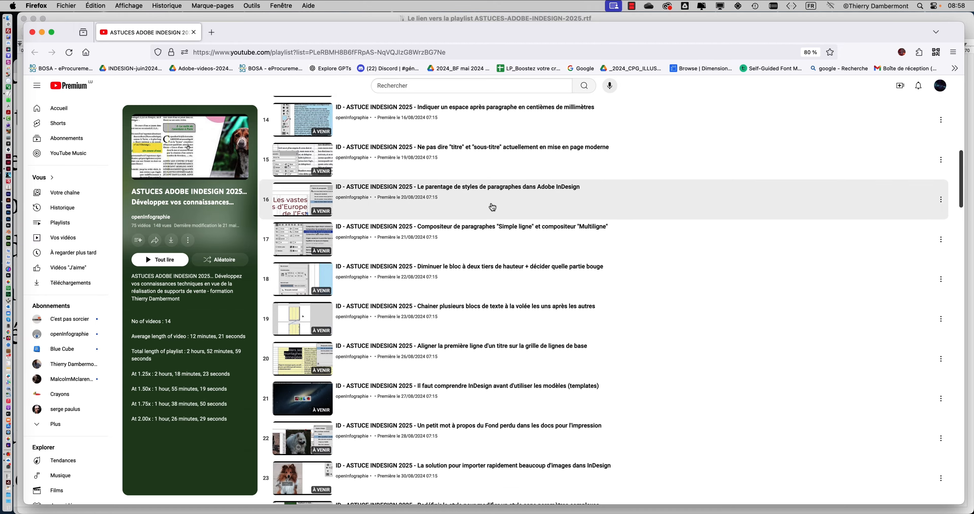
{"action": "scroll", "coordinate": [493, 207], "scroll_direction": "down", "scroll_amount": 10}
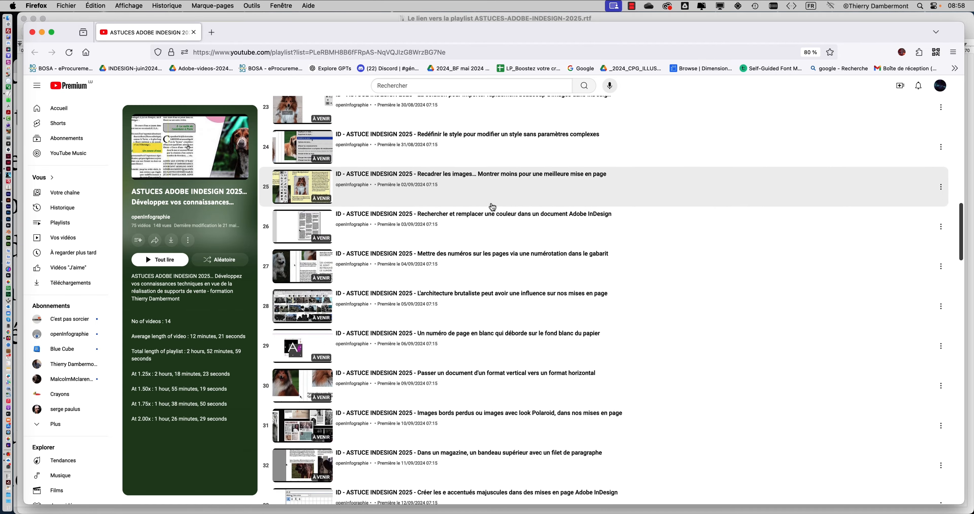
Browse the ASTUCES ADOBE INDESIGN 2025 playlist, and display and dismiss the QR code of its page address
{"action": "scroll", "coordinate": [491, 208], "scroll_direction": "up", "scroll_amount": 20}
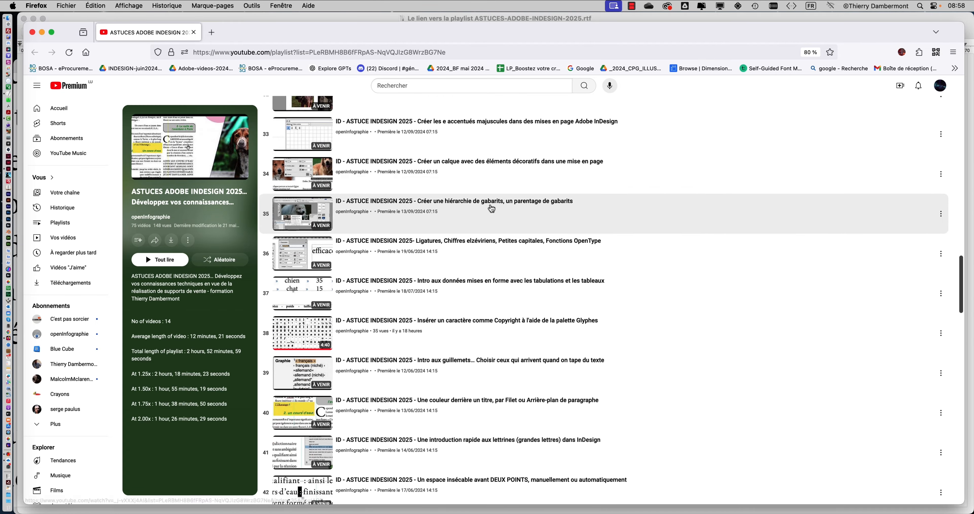
{"action": "scroll", "coordinate": [542, 213], "scroll_direction": "up", "scroll_amount": 7}
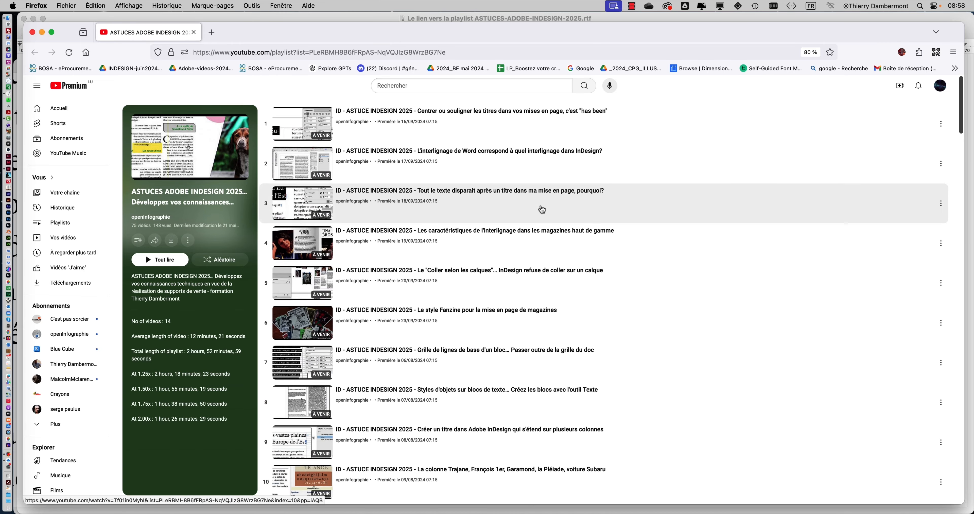
{"action": "left_click", "coordinate": [935, 57]}
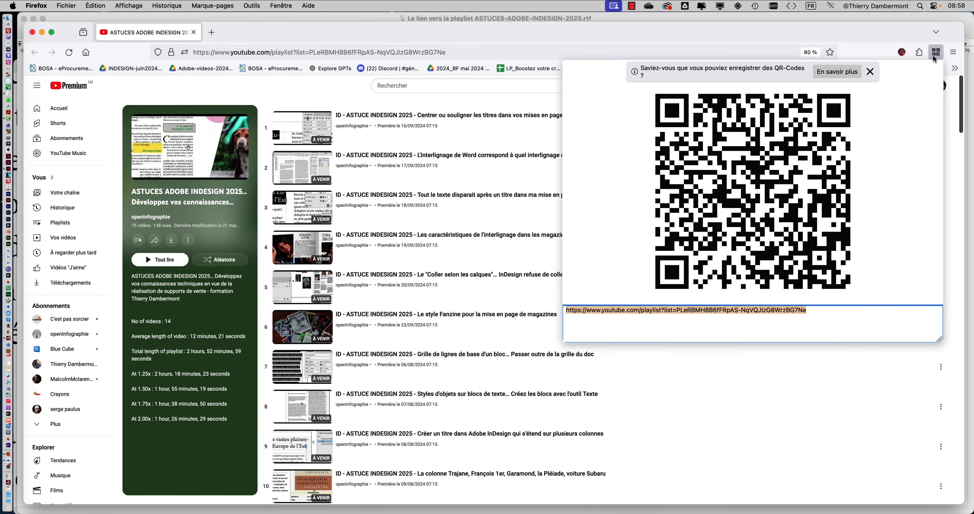
{"action": "left_click", "coordinate": [935, 57]}
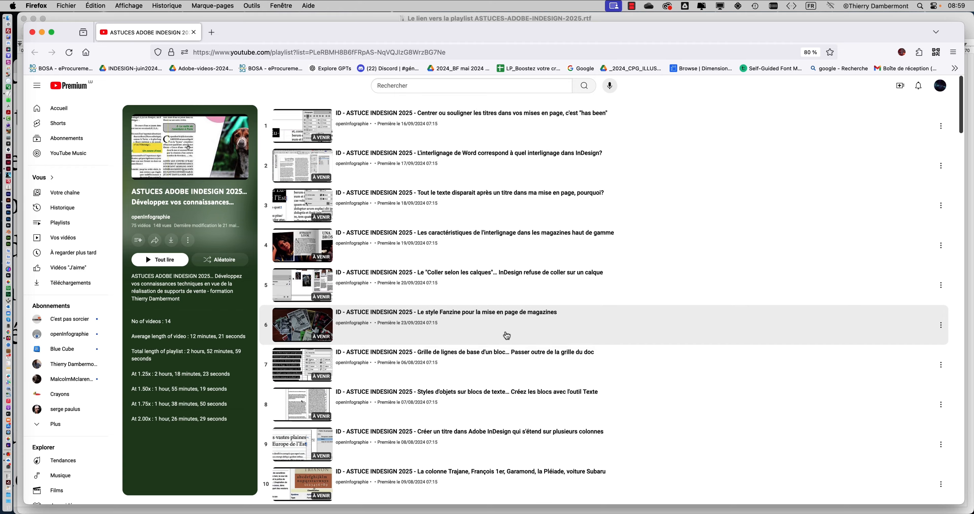
Look through the playlist down to its last videos and back, and minimise the browser window
{"action": "scroll", "coordinate": [509, 333], "scroll_direction": "down", "scroll_amount": 20}
{"action": "scroll", "coordinate": [507, 332], "scroll_direction": "down", "scroll_amount": 20}
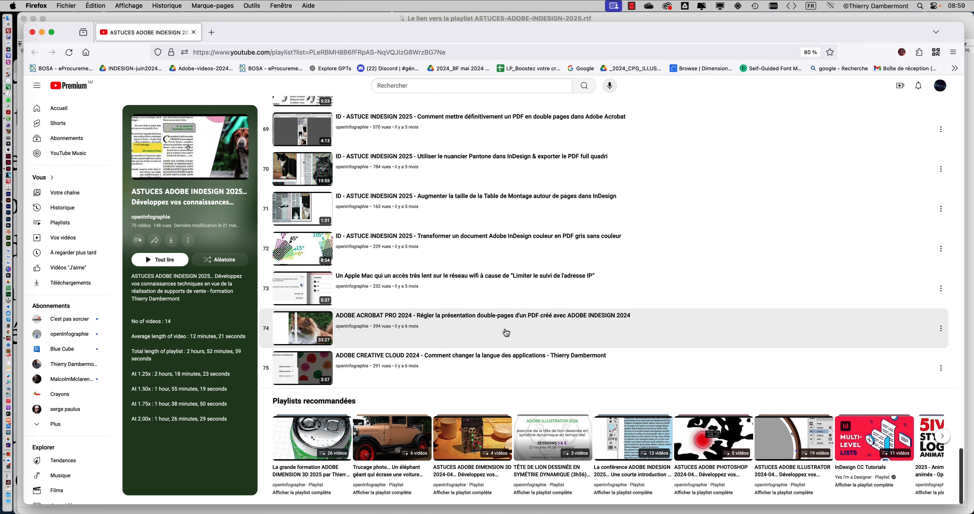
{"action": "scroll", "coordinate": [507, 332], "scroll_direction": "up", "scroll_amount": 20}
{"action": "scroll", "coordinate": [507, 329], "scroll_direction": "up", "scroll_amount": 20}
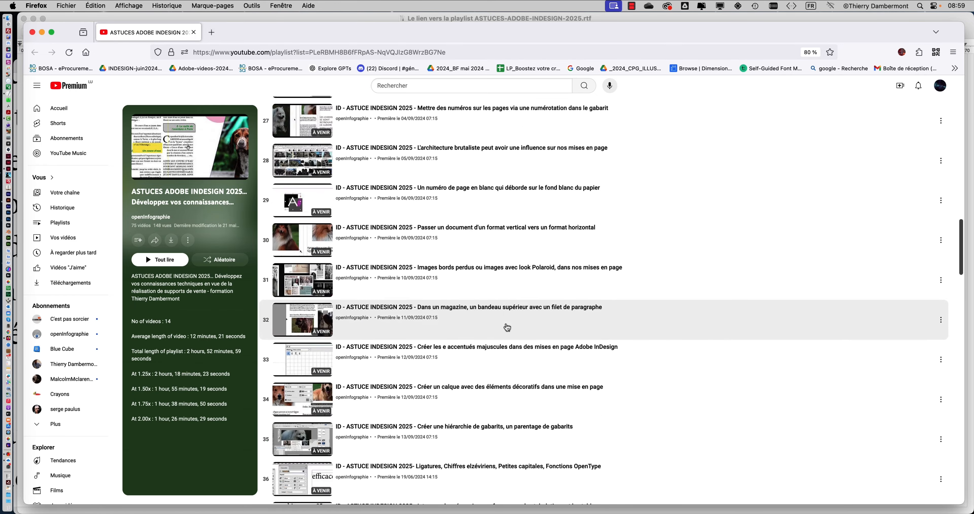
{"action": "left_click", "coordinate": [42, 32]}
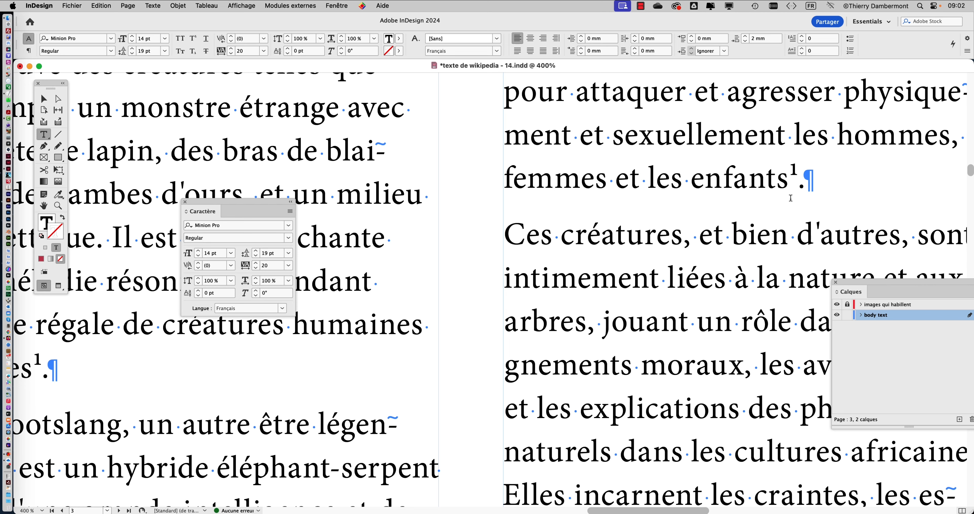
Select the superscript 1 after "enfants" at the end of the third column's first body paragraph
{"action": "left_click", "coordinate": [796, 169]}
{"action": "scroll", "coordinate": [796, 170], "scroll_direction": "up", "scroll_amount": 5}
{"action": "scroll", "coordinate": [796, 177], "scroll_direction": "down", "scroll_amount": 2}
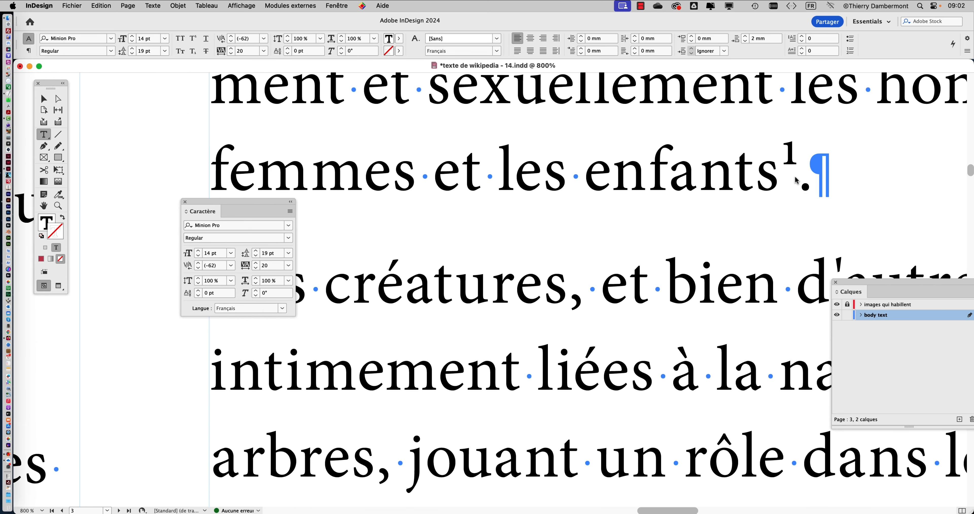
{"action": "left_click_drag", "start_coordinate": [799, 170], "coordinate": [777, 190]}
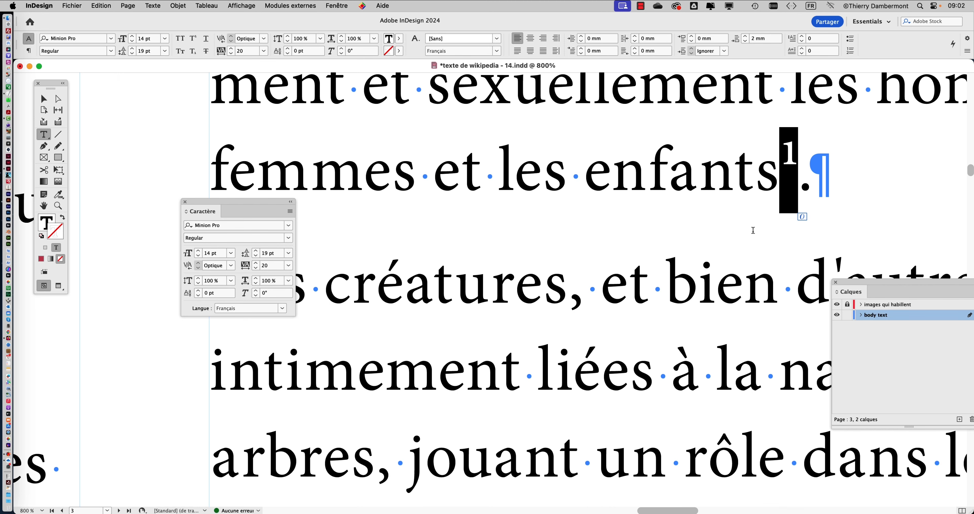
{"action": "scroll", "coordinate": [687, 238], "scroll_direction": "up", "scroll_amount": 5}
{"action": "scroll", "coordinate": [687, 238], "scroll_direction": "right", "scroll_amount": 6}
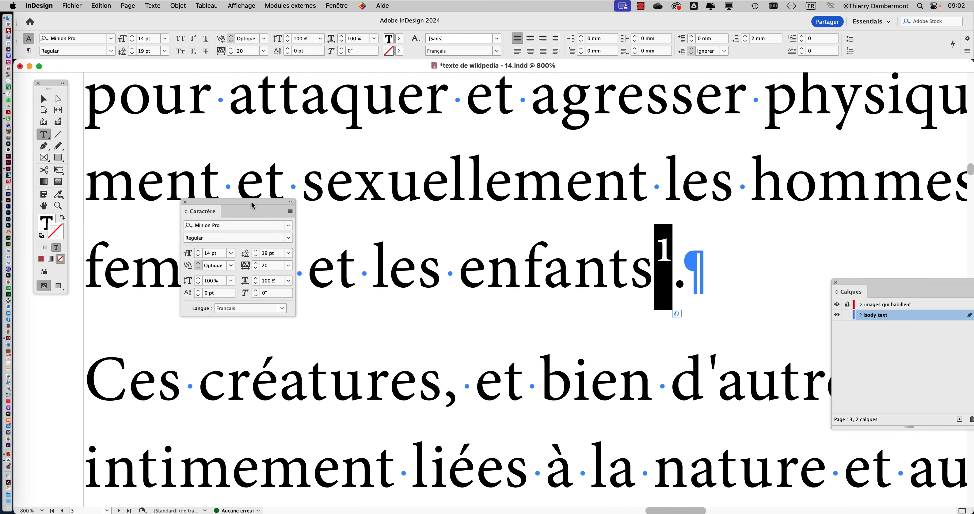
Bring the Character panel near the selected superscript 1, check its superscript and other character options, and close the panel
{"action": "left_click_drag", "start_coordinate": [252, 205], "coordinate": [479, 106]}
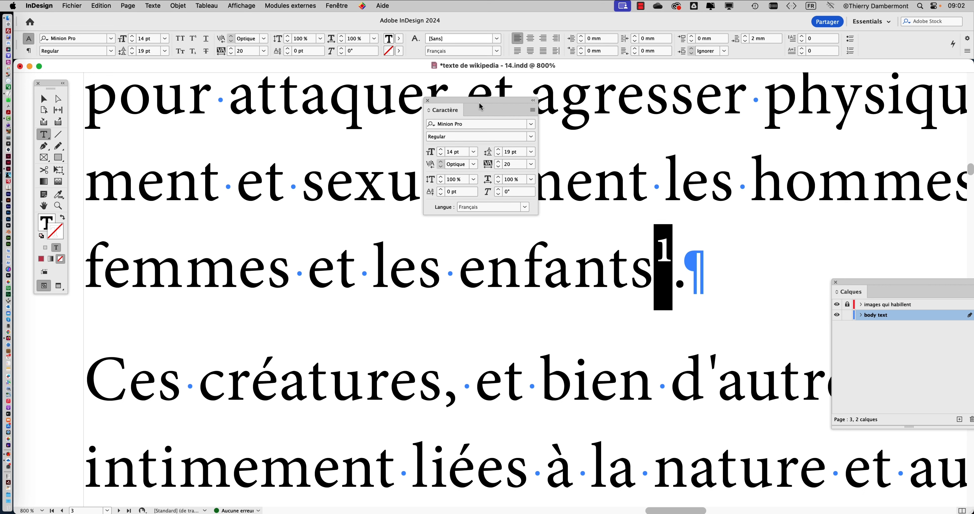
{"action": "left_click_drag", "start_coordinate": [673, 269], "coordinate": [659, 276]}
{"action": "left_click", "coordinate": [533, 109]}
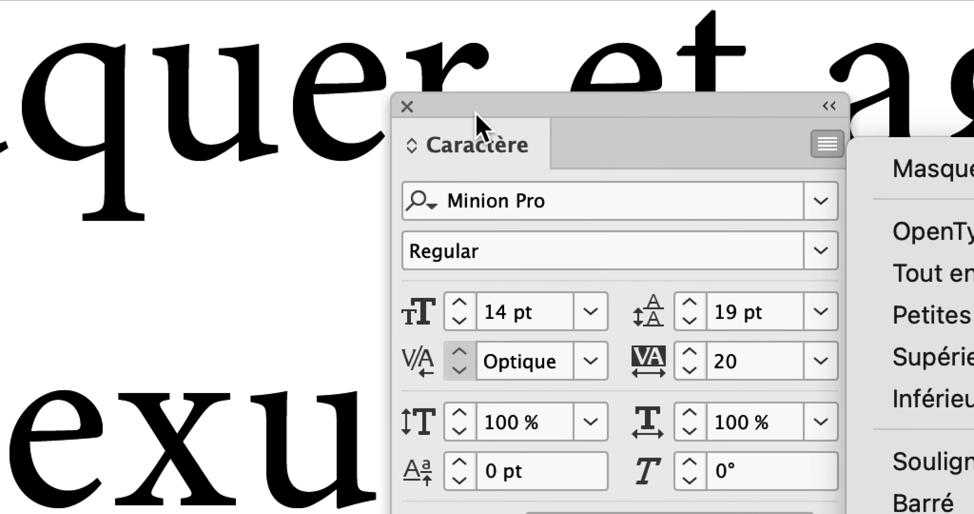
{"action": "left_click", "coordinate": [475, 113]}
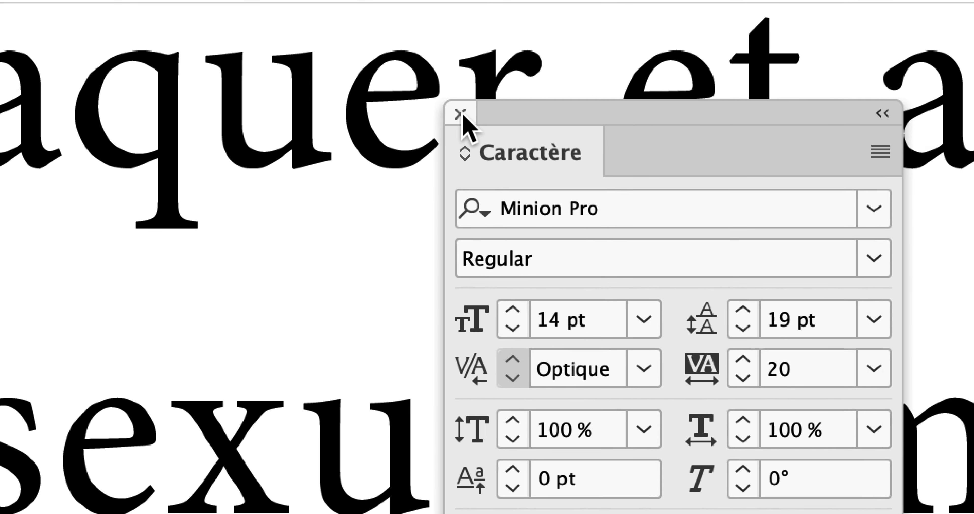
{"action": "left_click", "coordinate": [407, 107]}
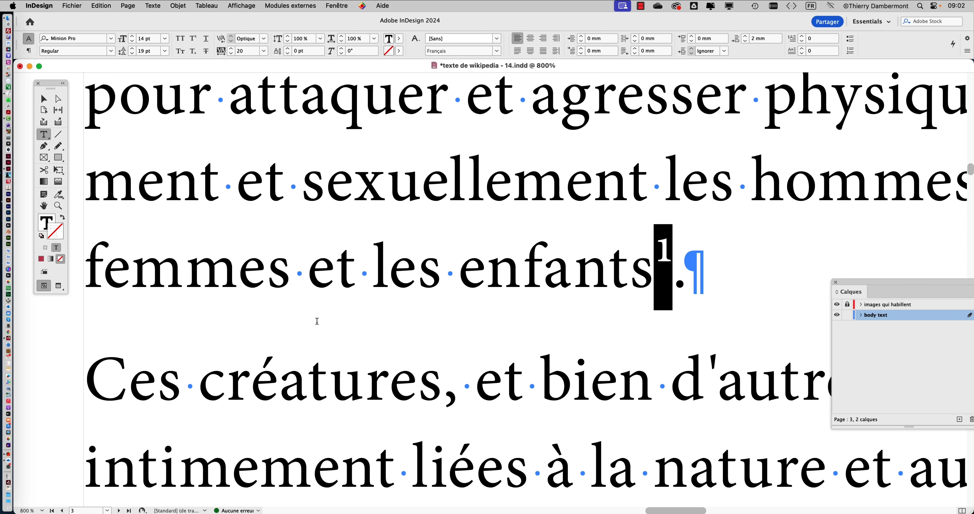
Reselect the superscript 1 after "enfants" and examine the superscript note references across the second and third columns
{"action": "left_click", "coordinate": [668, 262]}
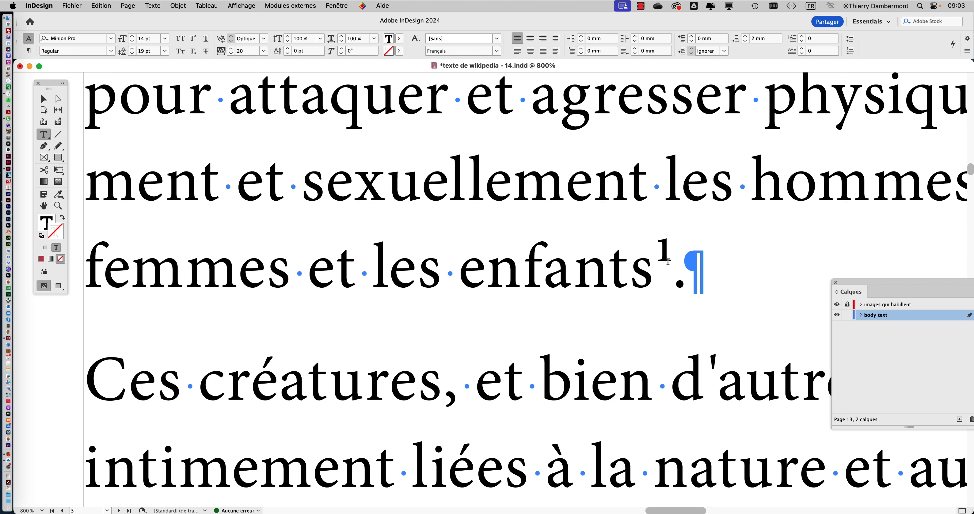
{"action": "left_click_drag", "start_coordinate": [668, 261], "coordinate": [656, 281]}
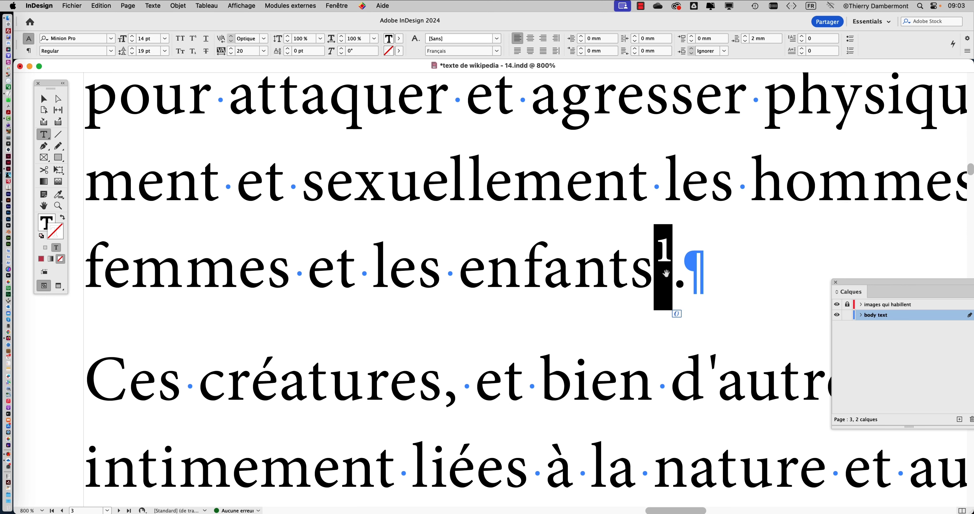
{"action": "scroll", "coordinate": [667, 273], "scroll_direction": "down", "scroll_amount": 3}
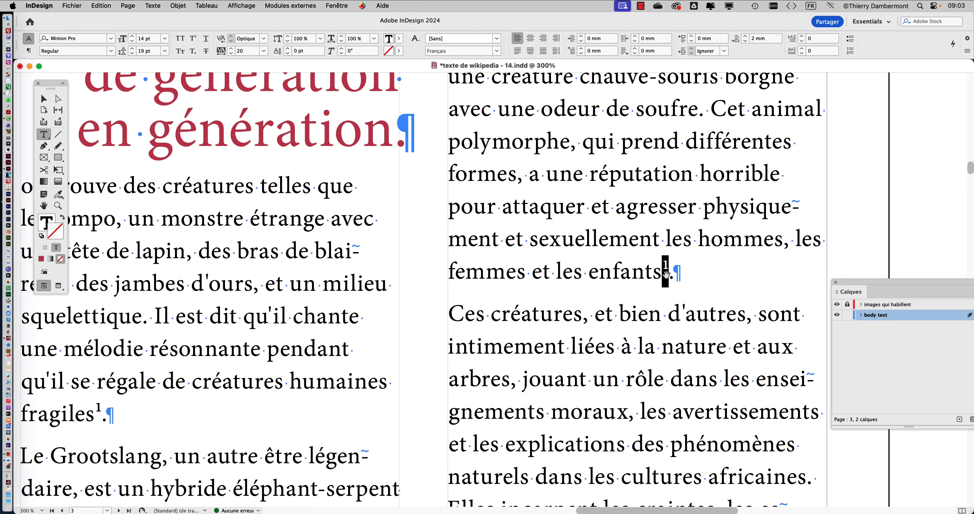
{"action": "scroll", "coordinate": [665, 273], "scroll_direction": "down", "scroll_amount": 2}
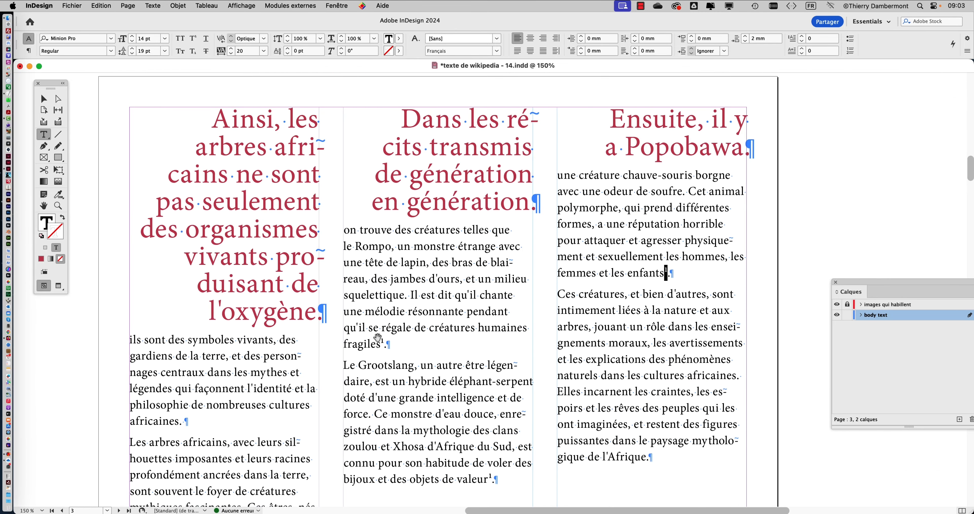
{"action": "scroll", "coordinate": [378, 338], "scroll_direction": "up", "scroll_amount": 3}
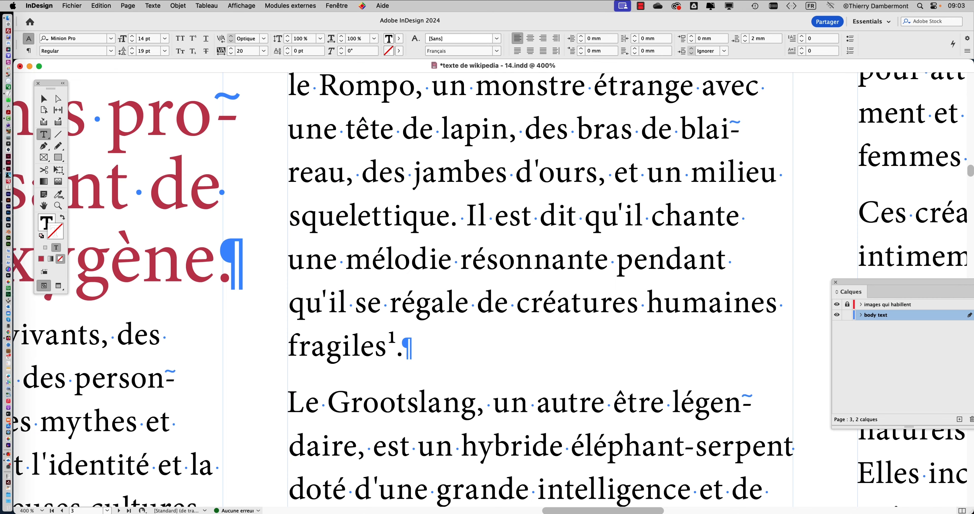
{"action": "scroll", "coordinate": [378, 344], "scroll_direction": "down", "scroll_amount": 3}
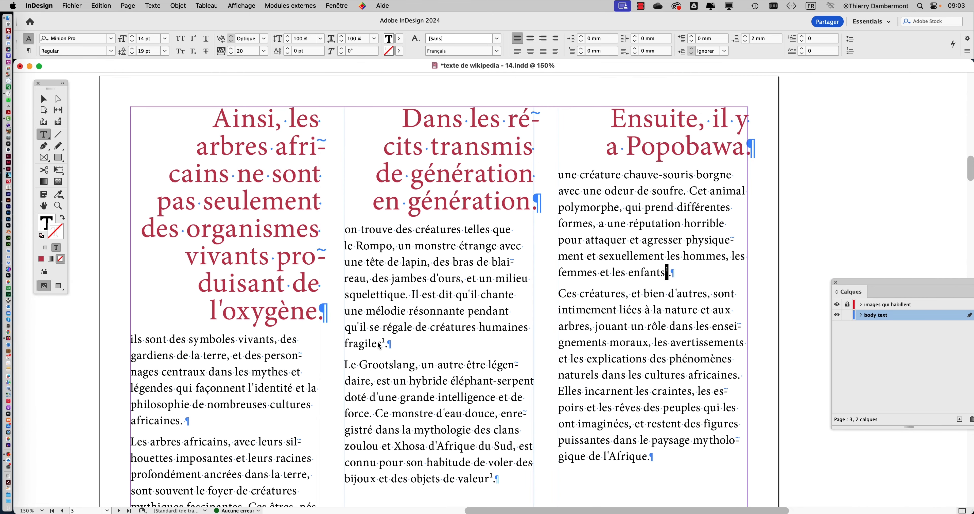
{"action": "scroll", "coordinate": [379, 345], "scroll_direction": "up", "scroll_amount": 3}
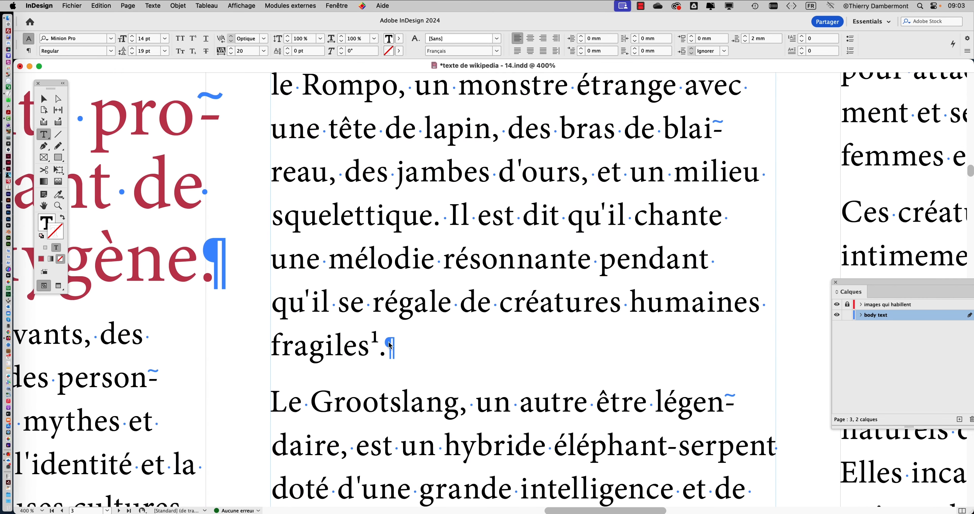
{"action": "scroll", "coordinate": [389, 345], "scroll_direction": "down", "scroll_amount": 4}
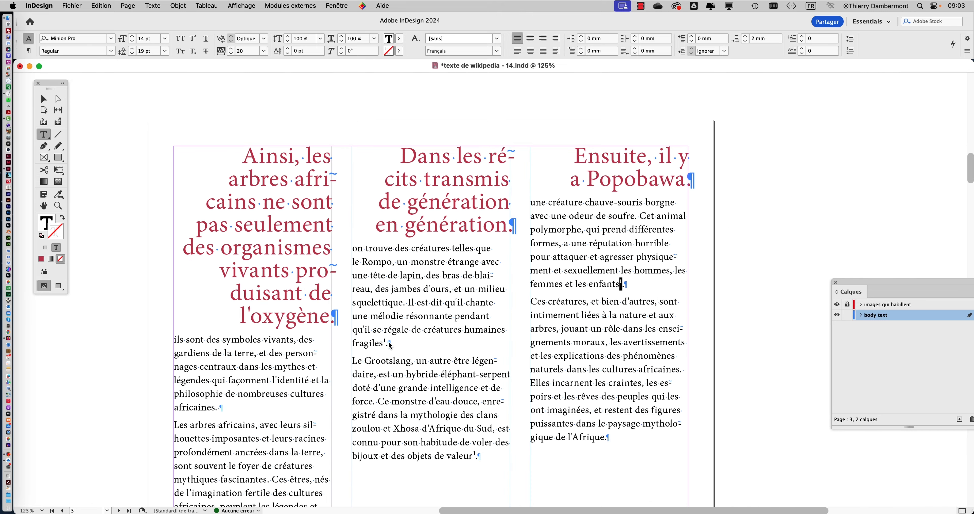
{"action": "scroll", "coordinate": [440, 224], "scroll_direction": "down", "scroll_amount": 5}
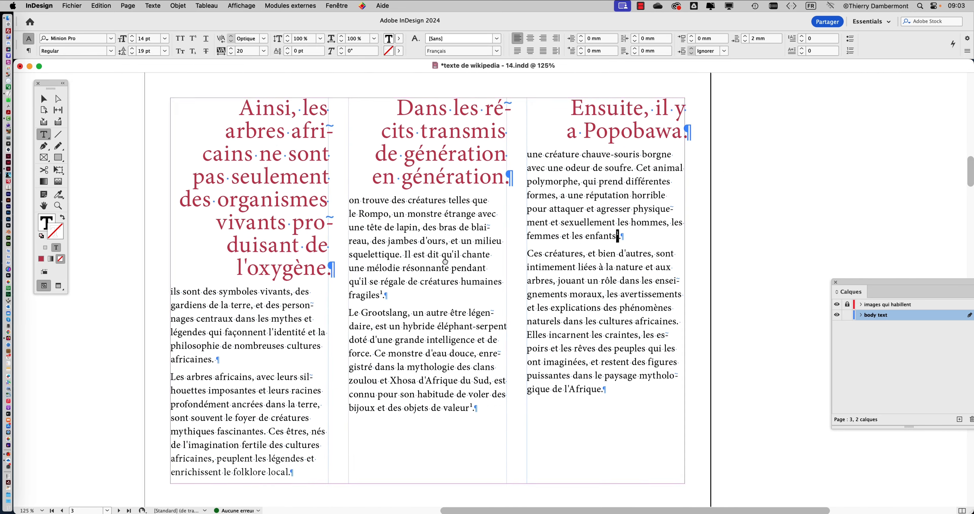
{"action": "scroll", "coordinate": [439, 225], "scroll_direction": "down", "scroll_amount": 2}
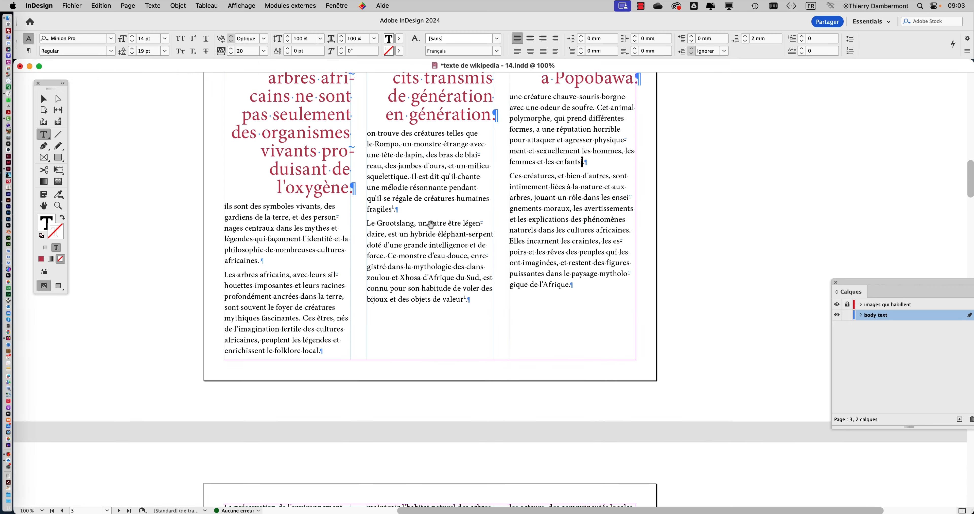
{"action": "scroll", "coordinate": [431, 225], "scroll_direction": "up", "scroll_amount": 2}
{"action": "scroll", "coordinate": [431, 223], "scroll_direction": "up", "scroll_amount": 3}
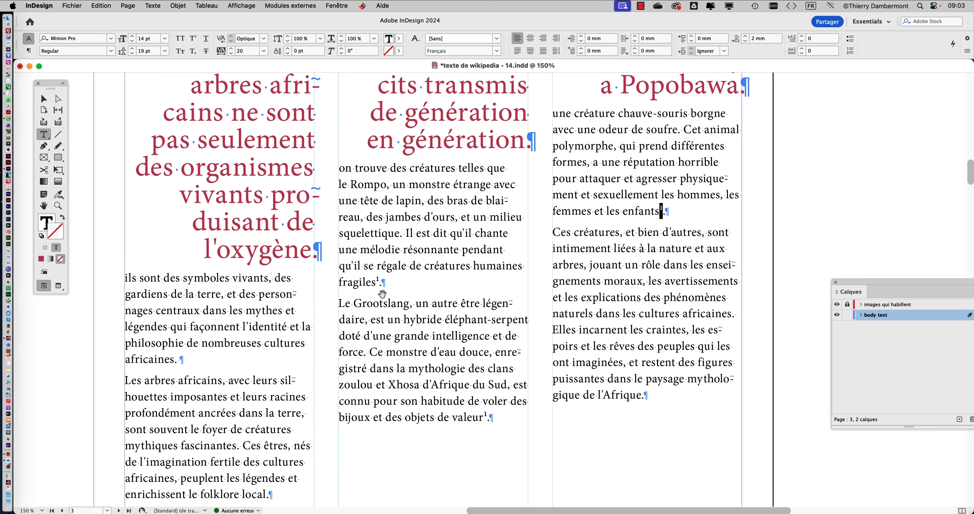
{"action": "scroll", "coordinate": [380, 291], "scroll_direction": "up", "scroll_amount": 2}
{"action": "scroll", "coordinate": [494, 279], "scroll_direction": "down", "scroll_amount": 2}
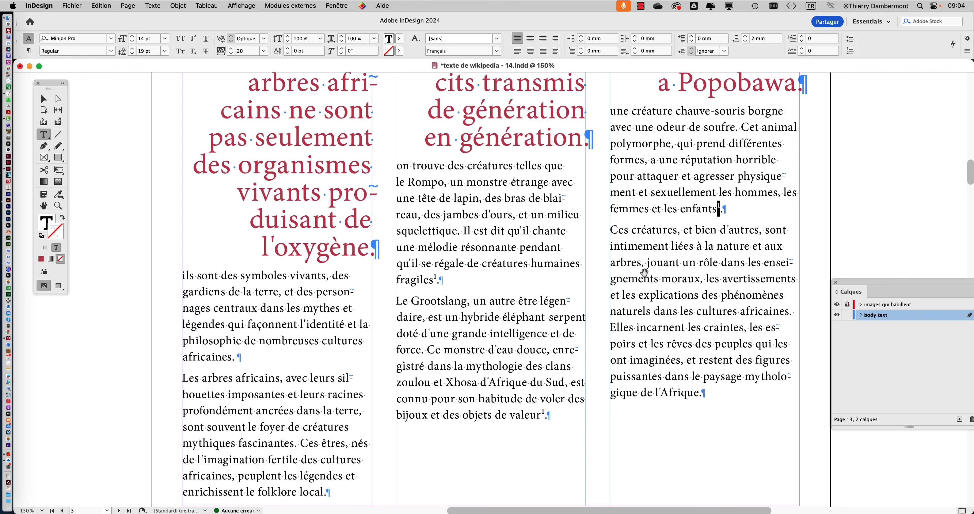
Examine the superscript 1 after "enfants" up close, and place the insertion point back in that line
{"action": "scroll", "coordinate": [724, 216], "scroll_direction": "up", "scroll_amount": 4}
{"action": "left_click_drag", "start_coordinate": [707, 190], "coordinate": [702, 192]}
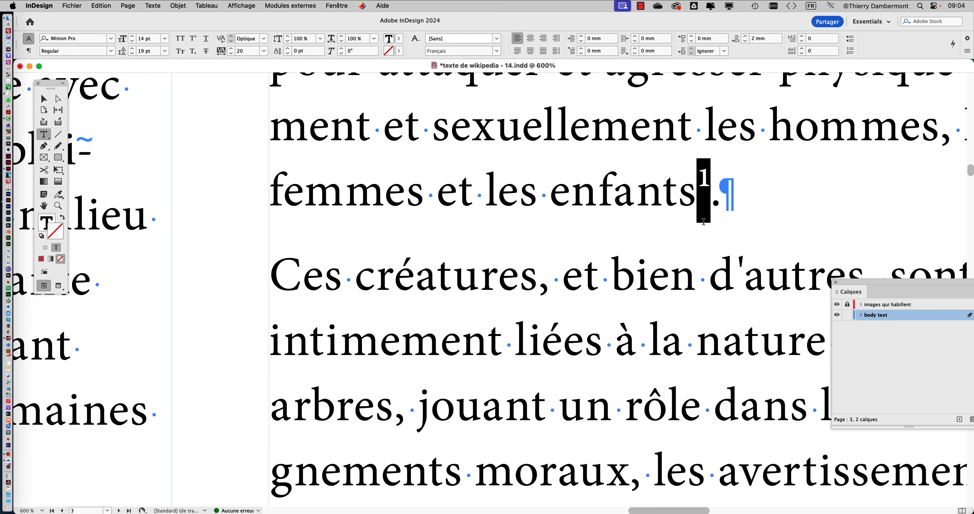
{"action": "scroll", "coordinate": [573, 234], "scroll_direction": "down", "scroll_amount": 2}
{"action": "scroll", "coordinate": [572, 235], "scroll_direction": "down", "scroll_amount": 3}
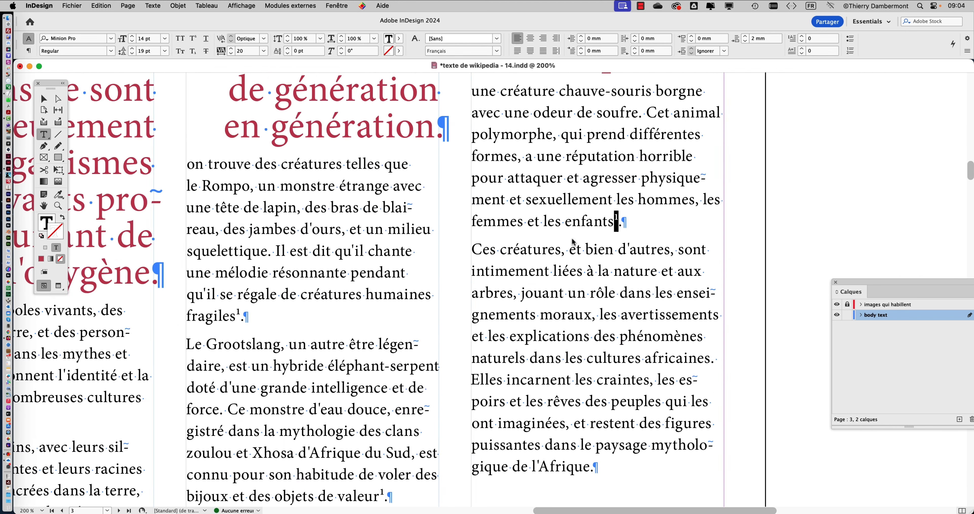
{"action": "left_click", "coordinate": [631, 229]}
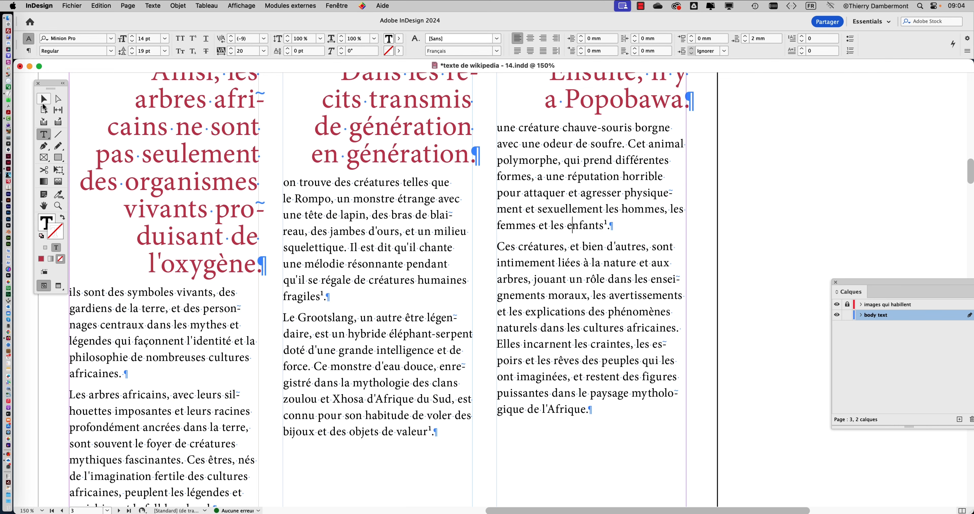
Insert a normal-size 1 as a separate word between "les" and "enfants" in the third column
{"action": "left_click", "coordinate": [43, 99]}
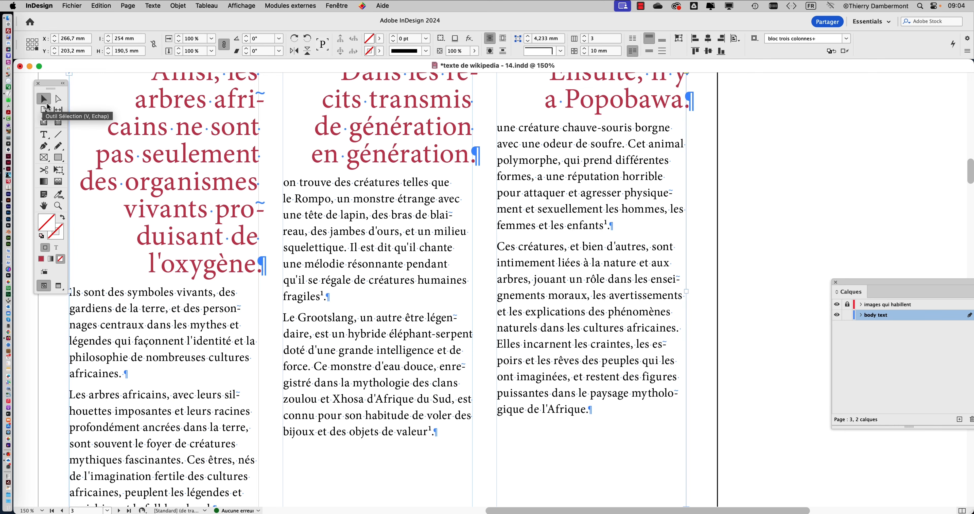
{"action": "left_click", "coordinate": [44, 134]}
{"action": "scroll", "coordinate": [574, 245], "scroll_direction": "up", "scroll_amount": 3}
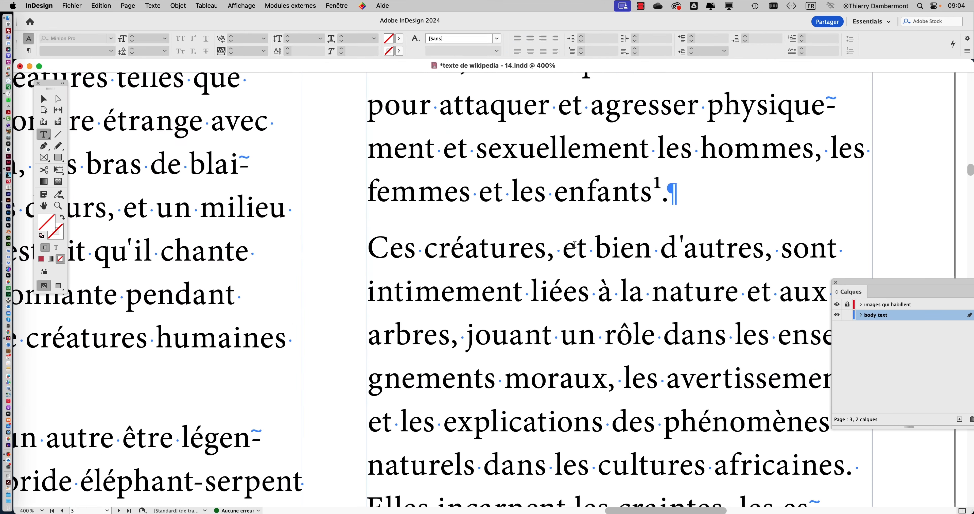
{"action": "left_click", "coordinate": [555, 193]}
{"action": "type", "text": "1"}
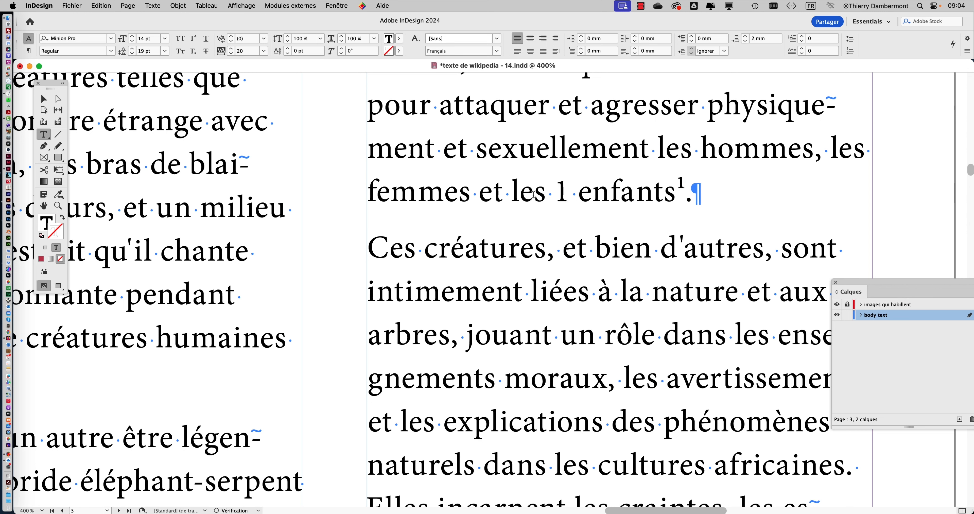
{"action": "left_click", "coordinate": [560, 190], "text": "shift"}
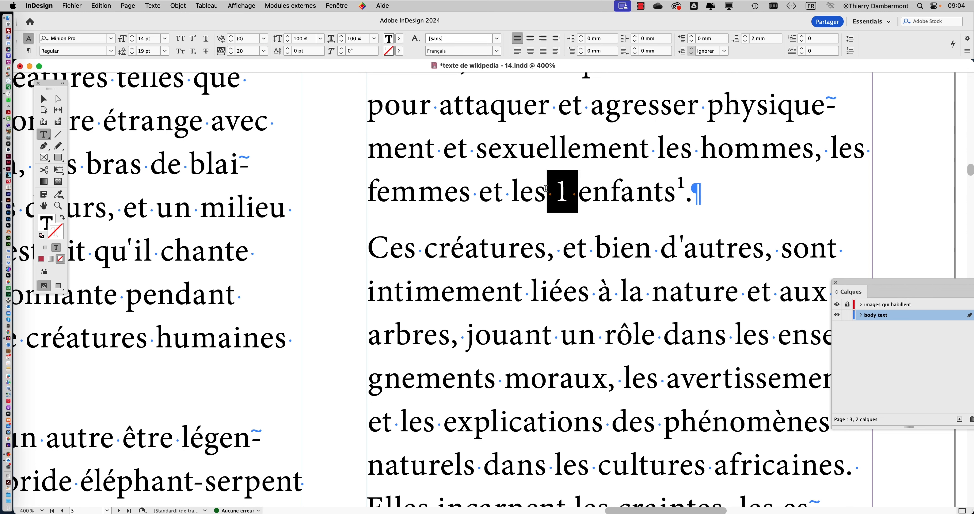
{"action": "left_click", "coordinate": [550, 188]}
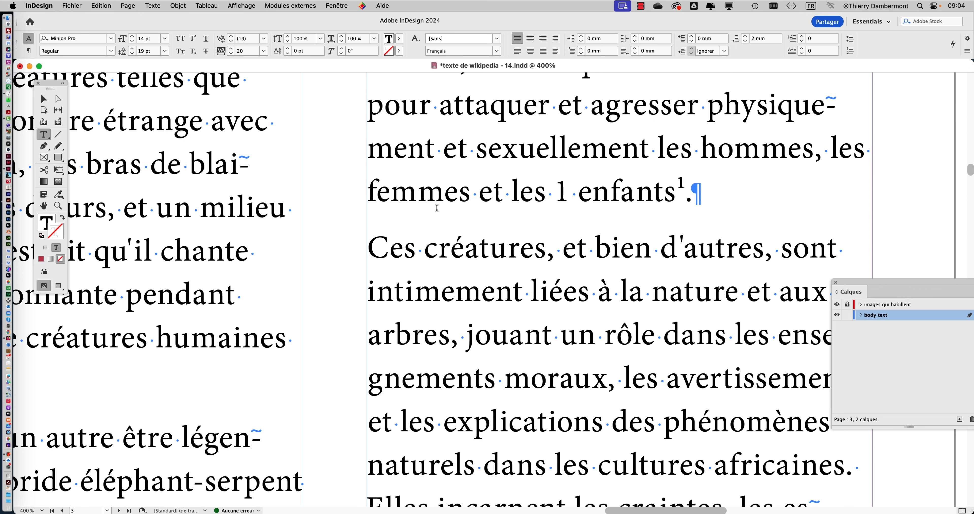
Compare the normal-size 1 before "enfants" with the superscript 1 after it, up close and at page scale
{"action": "left_click", "coordinate": [45, 100]}
{"action": "scroll", "coordinate": [770, 249], "scroll_direction": "down", "scroll_amount": 2}
{"action": "scroll", "coordinate": [770, 249], "scroll_direction": "down", "scroll_amount": 1}
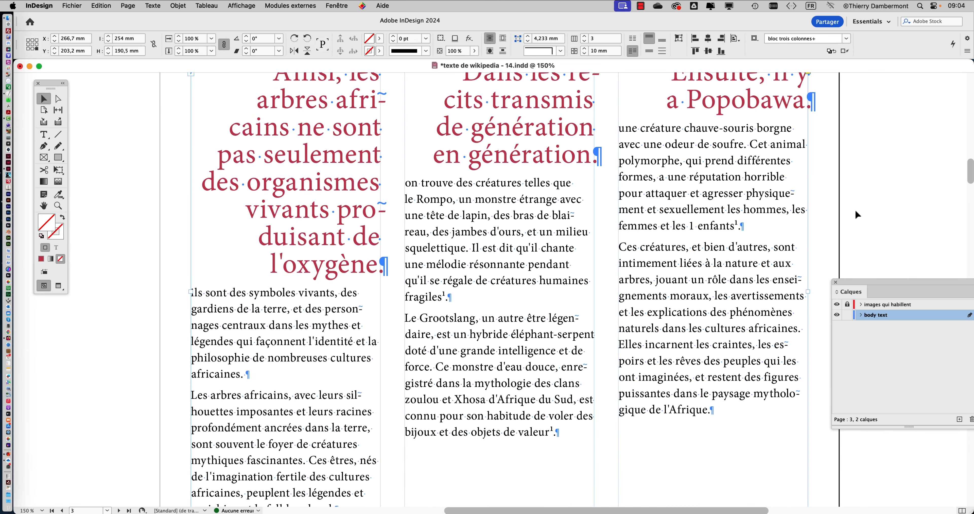
{"action": "left_click", "coordinate": [858, 211]}
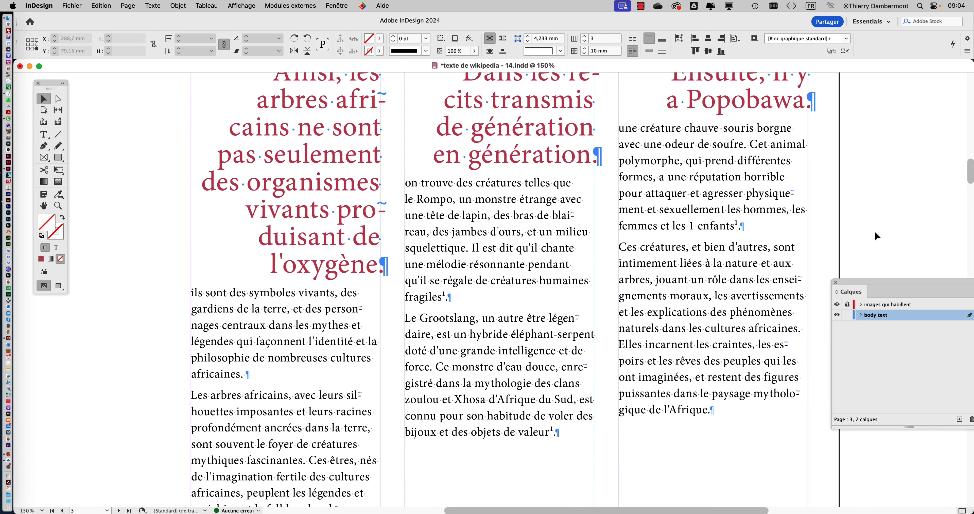
{"action": "left_click", "coordinate": [703, 235]}
{"action": "scroll", "coordinate": [703, 234], "scroll_direction": "up", "scroll_amount": 5}
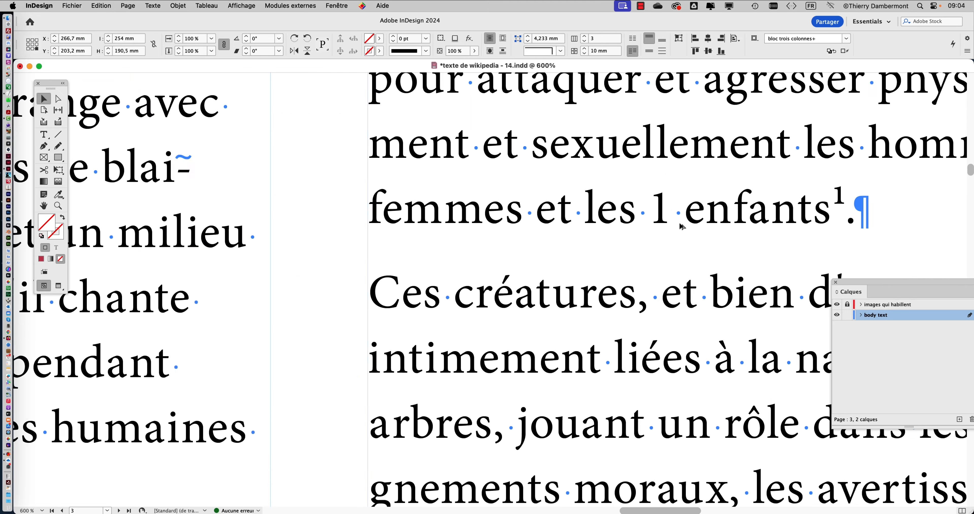
{"action": "scroll", "coordinate": [680, 225], "scroll_direction": "down", "scroll_amount": 3}
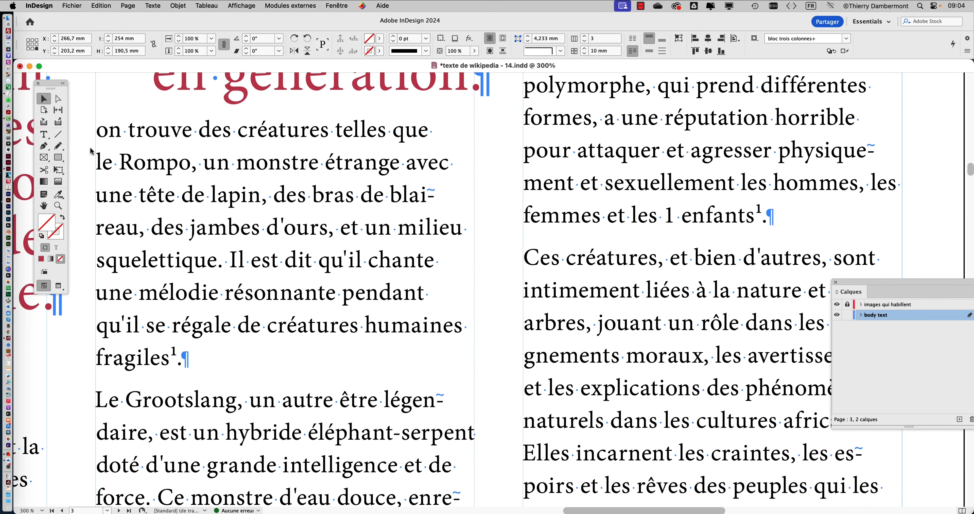
Change the normal-size 1 before "enfants" to 11 and deselect the text frame
{"action": "left_click", "coordinate": [44, 134]}
{"action": "left_click", "coordinate": [670, 219]}
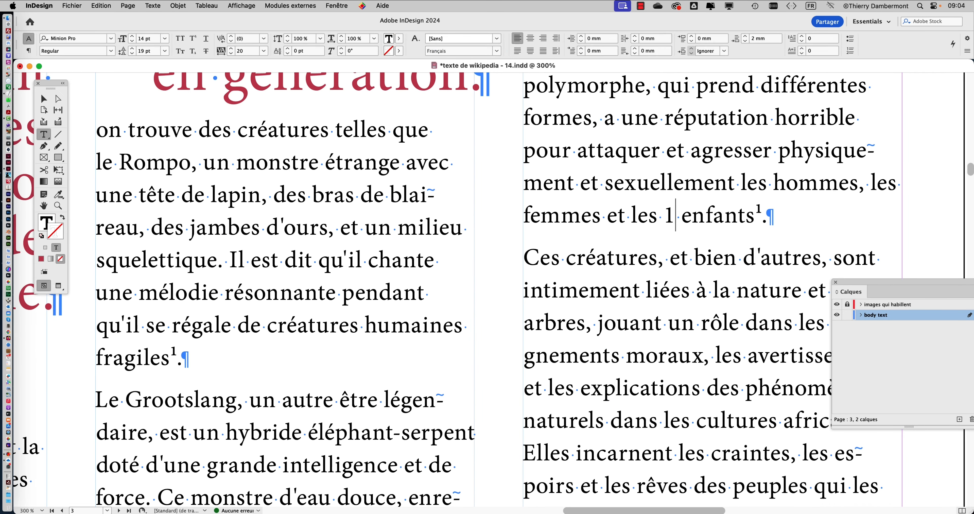
{"action": "type", "text": "1"}
{"action": "key", "text": "Escape"}
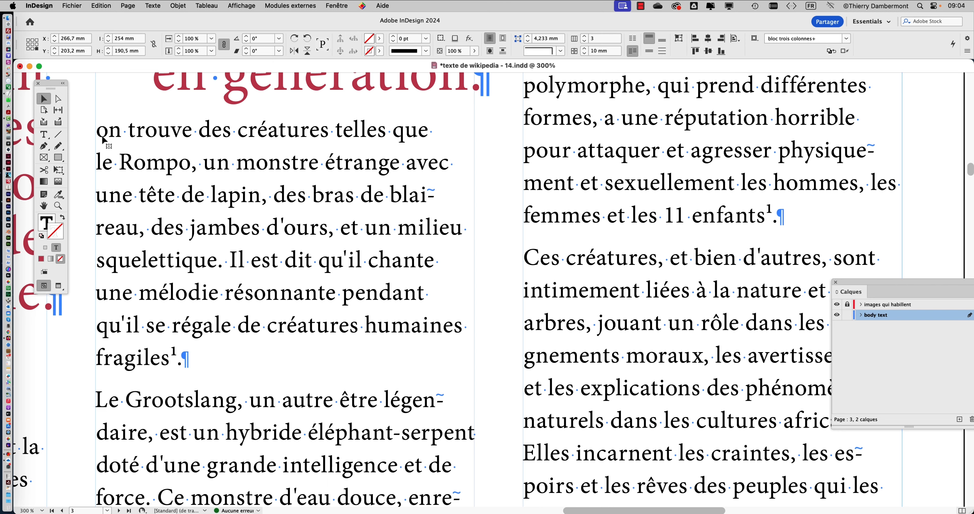
{"action": "scroll", "coordinate": [746, 314], "scroll_direction": "down", "scroll_amount": 1}
{"action": "left_click", "coordinate": [915, 240]}
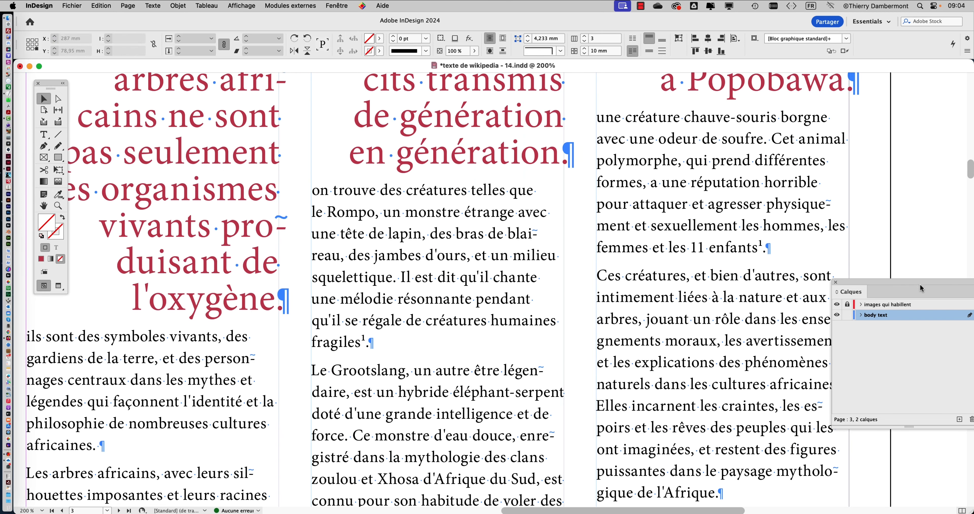
Open Find/Change with the superscript ¹ as search text, and check the empty replacement and the Document search scope
{"action": "left_click", "coordinate": [107, 4]}
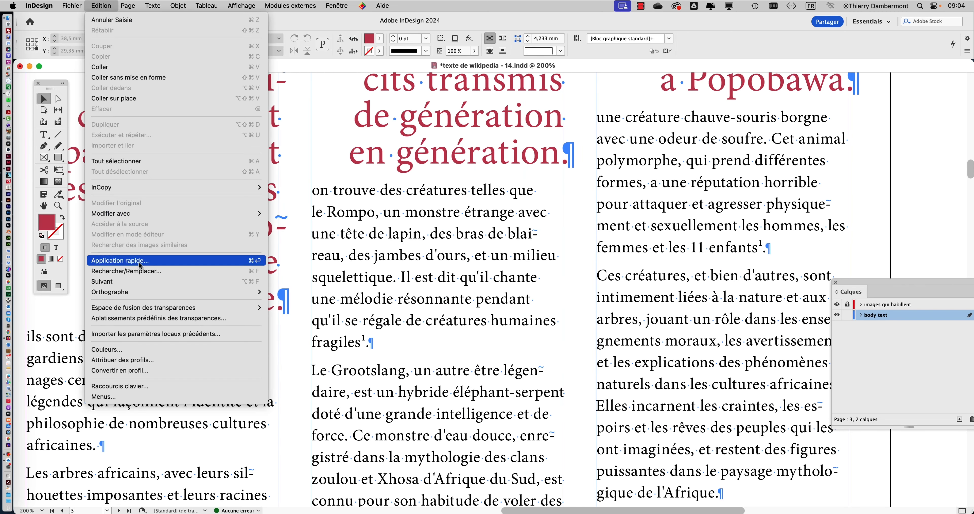
{"action": "left_click", "coordinate": [140, 271]}
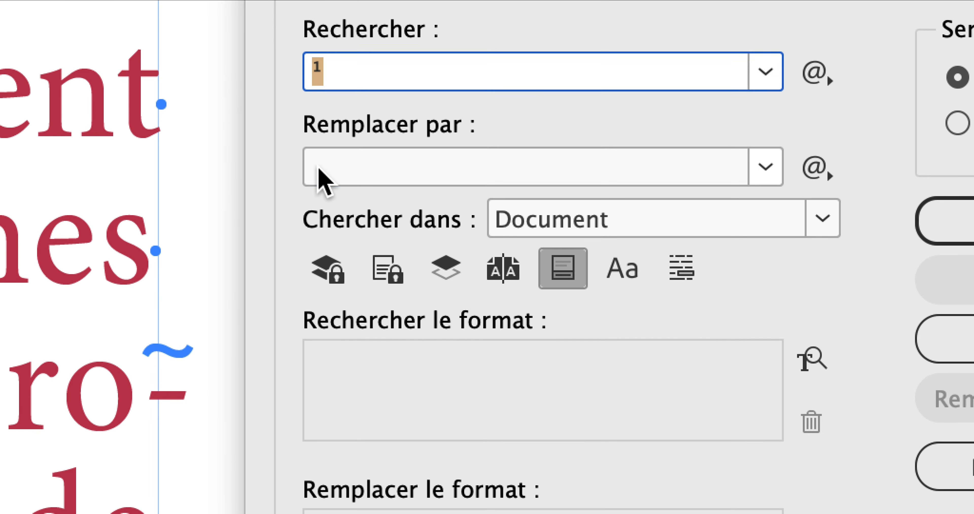
{"action": "left_click", "coordinate": [319, 169]}
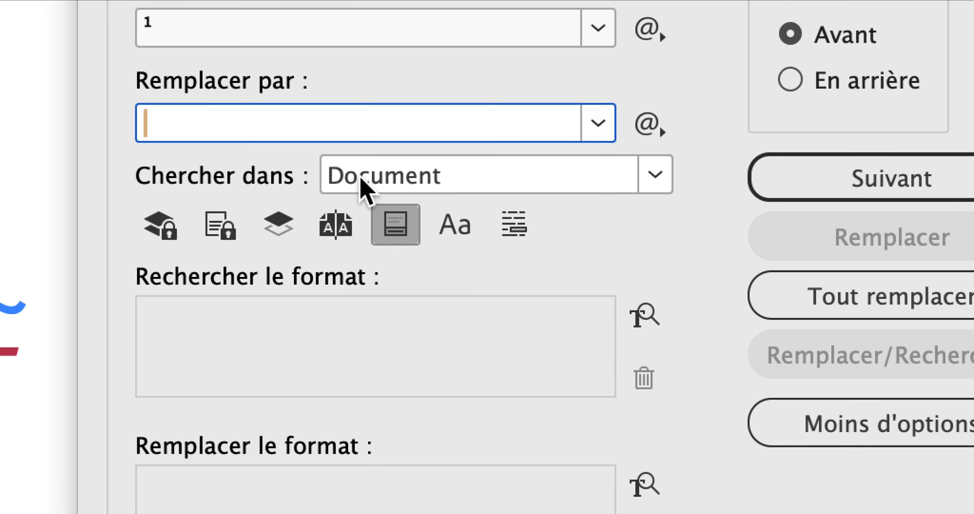
{"action": "left_click", "coordinate": [353, 168]}
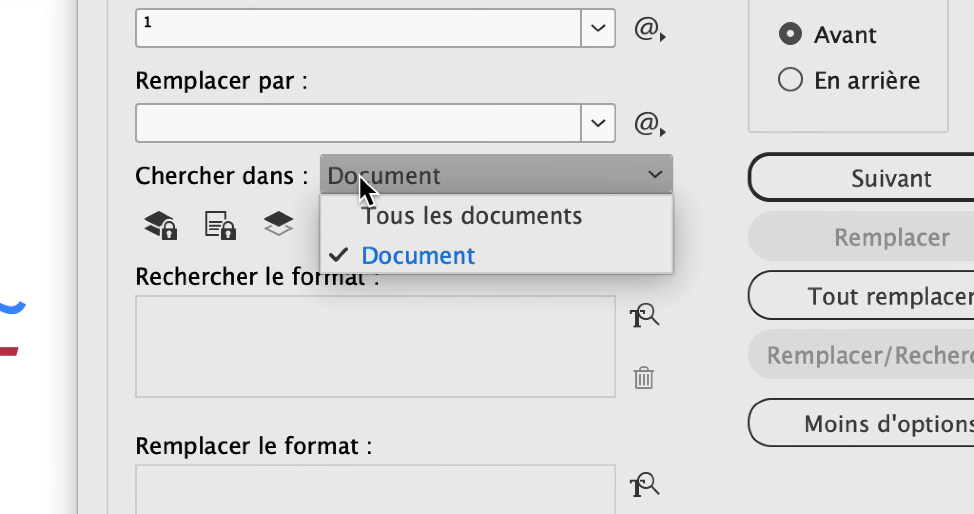
{"action": "left_click", "coordinate": [360, 178]}
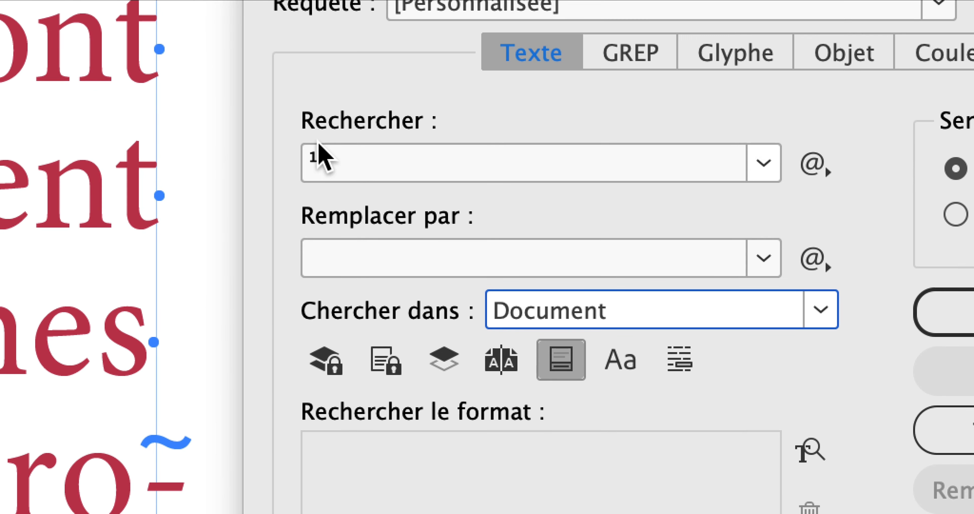
{"action": "left_click", "coordinate": [289, 44]}
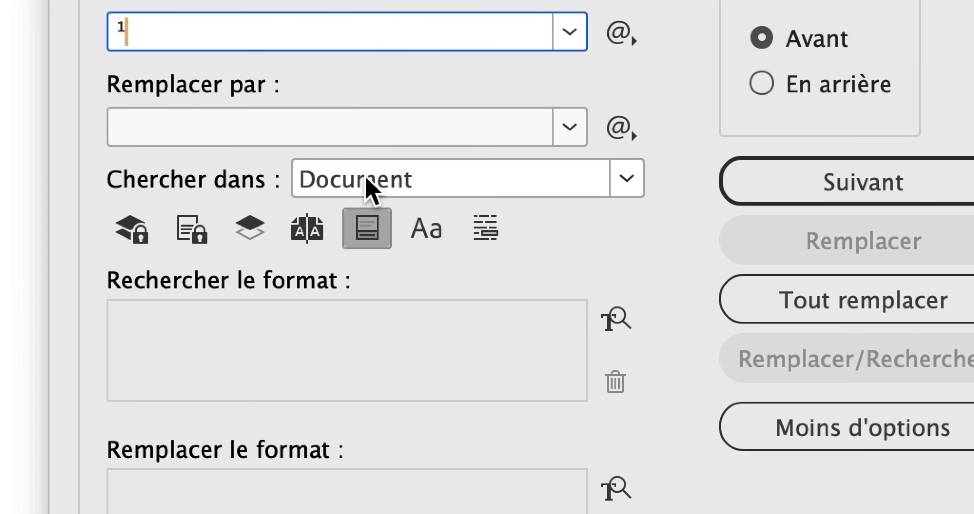
{"action": "left_click", "coordinate": [540, 235]}
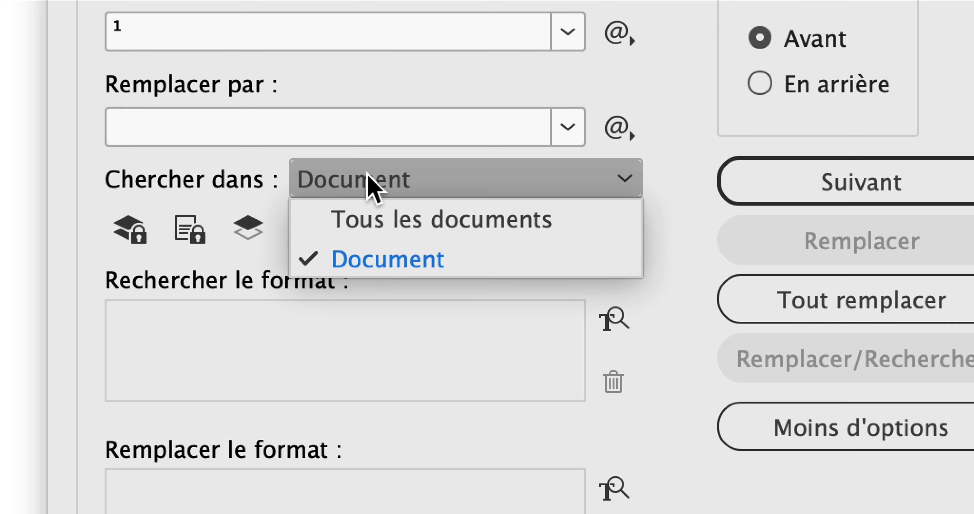
{"action": "left_click", "coordinate": [369, 185]}
Replace all superscript ¹ references in the document with nothing and dismiss the completion notice
{"action": "left_click", "coordinate": [158, 124]}
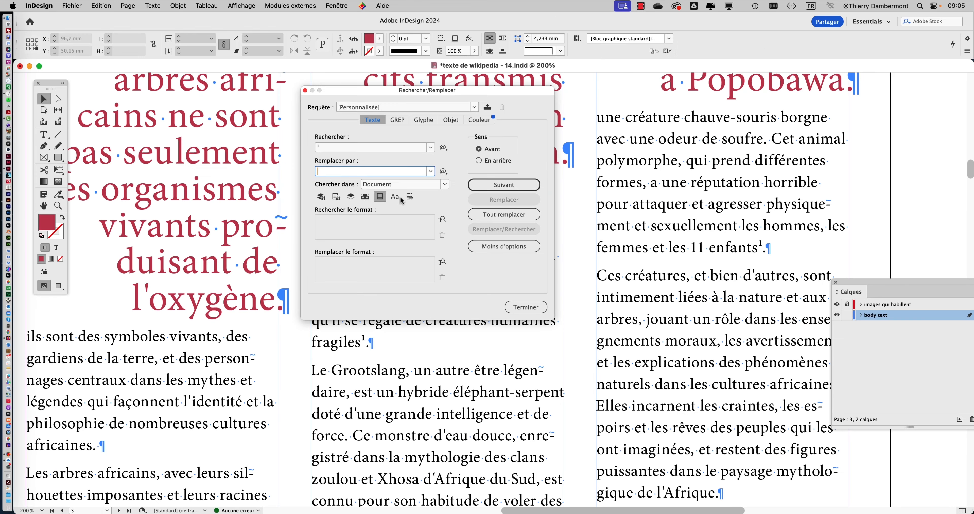
{"action": "left_click", "coordinate": [961, 343]}
{"action": "left_click", "coordinate": [502, 214]}
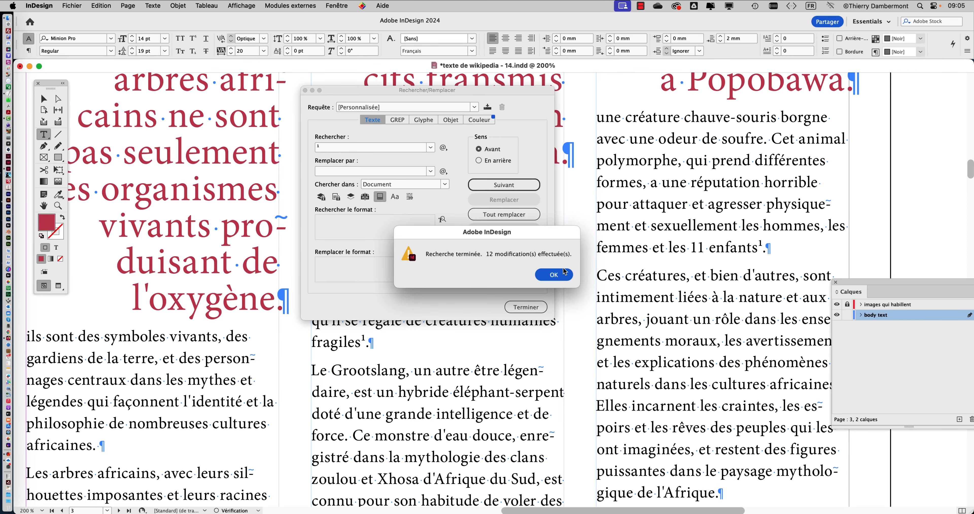
{"action": "left_click", "coordinate": [730, 287]}
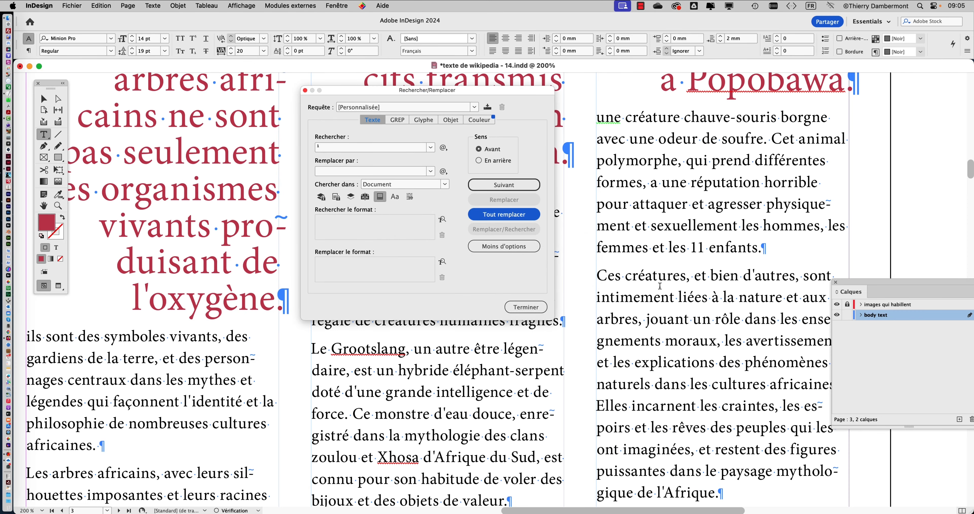
Clear the superscript ¹ from the search text, trying an ordinary 2 in its place, and close Find/Change
{"action": "left_click_drag", "start_coordinate": [432, 93], "coordinate": [632, 98]}
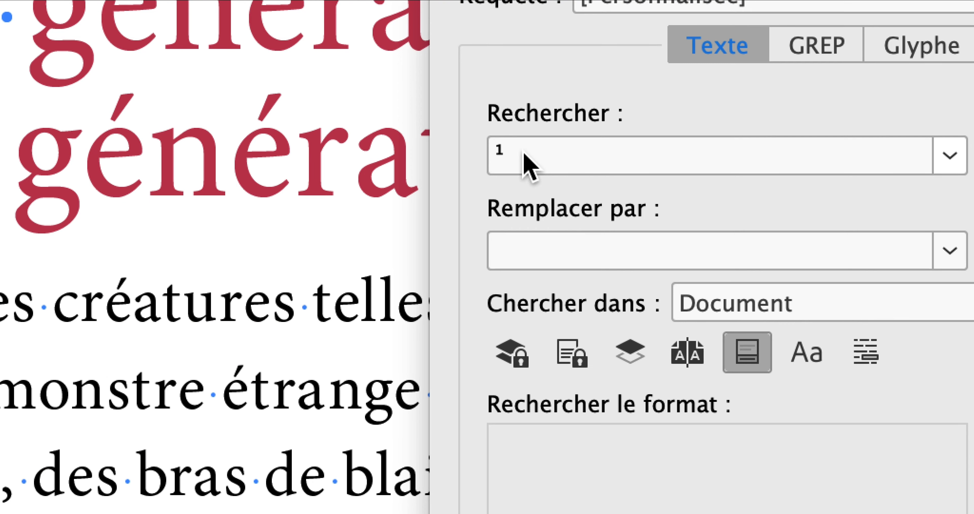
{"action": "left_click", "coordinate": [508, 155]}
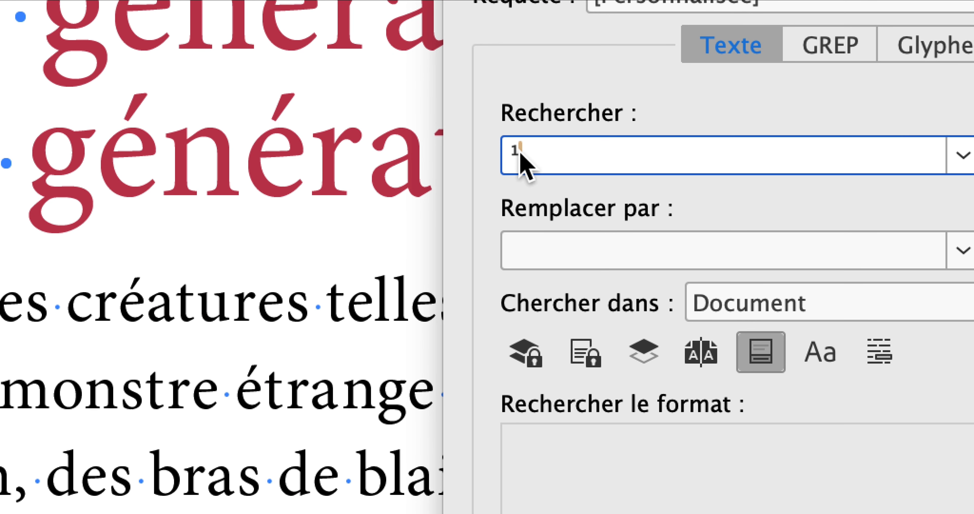
{"action": "left_click_drag", "start_coordinate": [520, 152], "coordinate": [510, 154]}
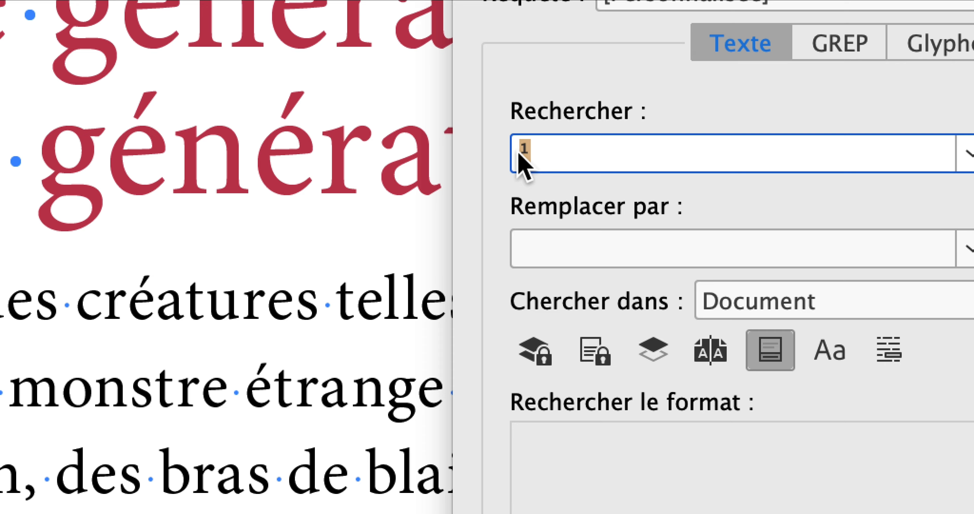
{"action": "type", "text": "2"}
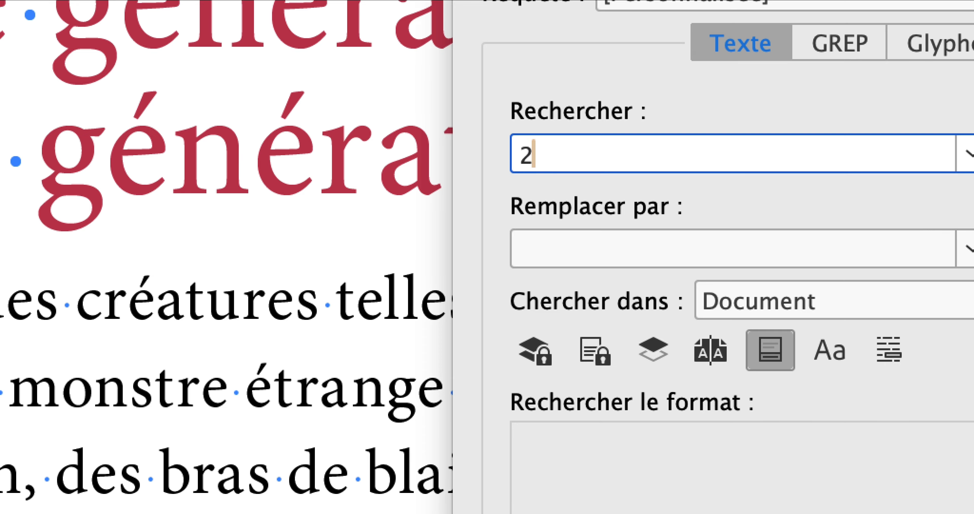
{"action": "key", "text": "BackSpace"}
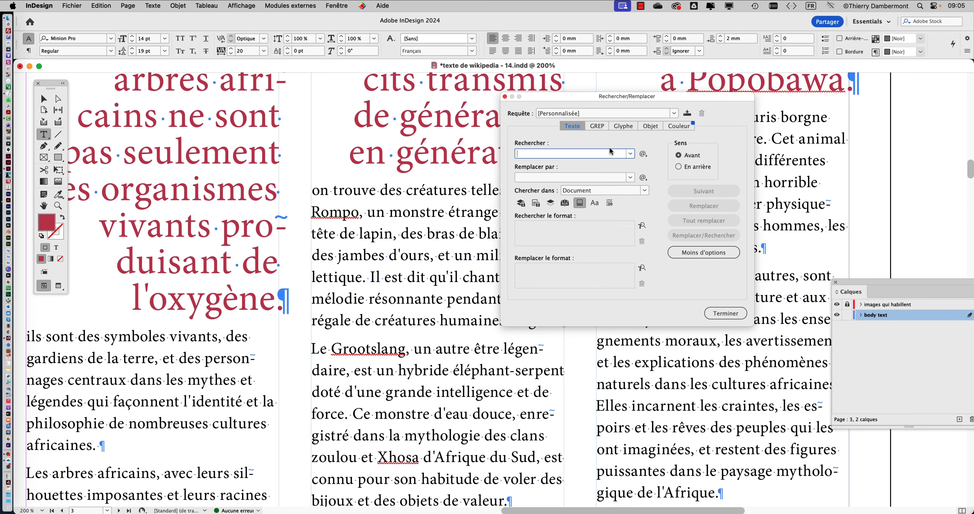
{"action": "left_click", "coordinate": [726, 313]}
Find the superscript ² after "affecté" in the first column of page 4 and copy it
{"action": "key", "text": "super+minus"}
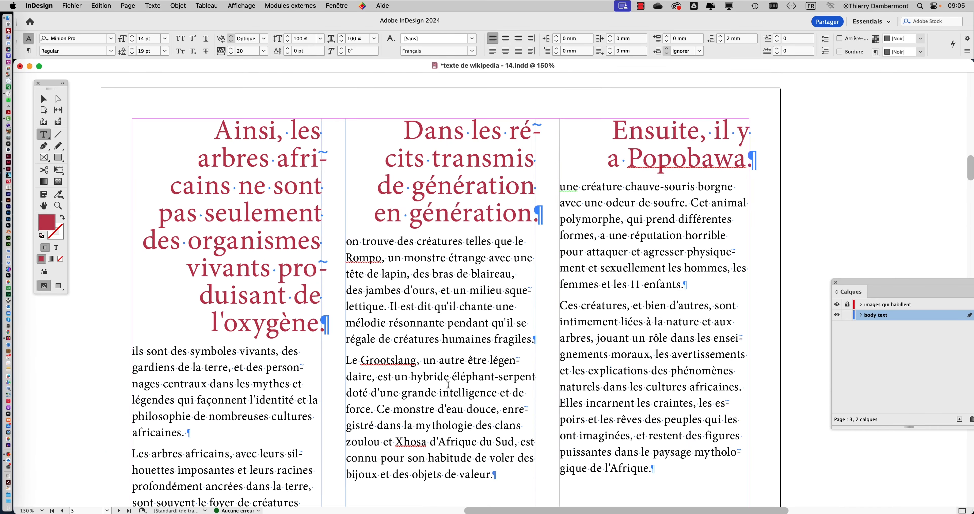
{"action": "key", "text": "super+minus"}
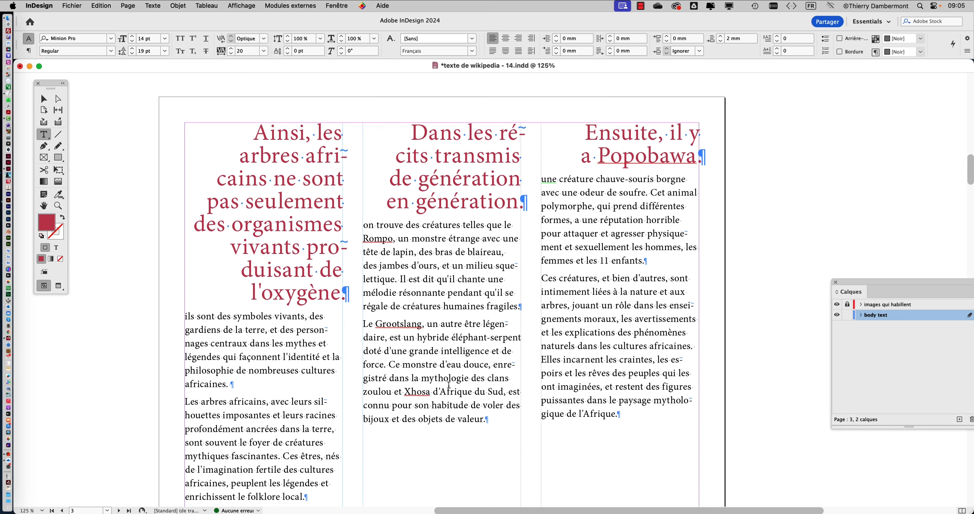
{"action": "scroll", "coordinate": [449, 385], "scroll_direction": "down", "scroll_amount": 15}
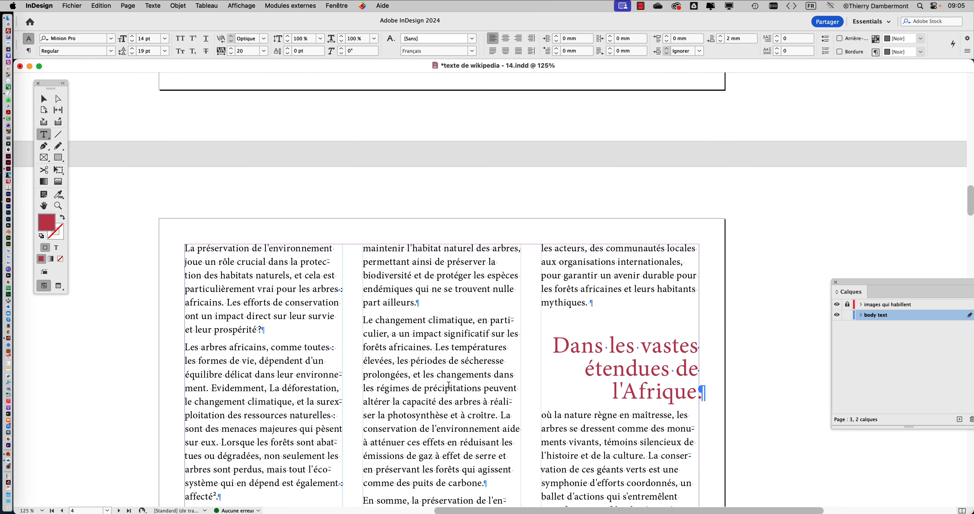
{"action": "scroll", "coordinate": [449, 385], "scroll_direction": "down", "scroll_amount": 5}
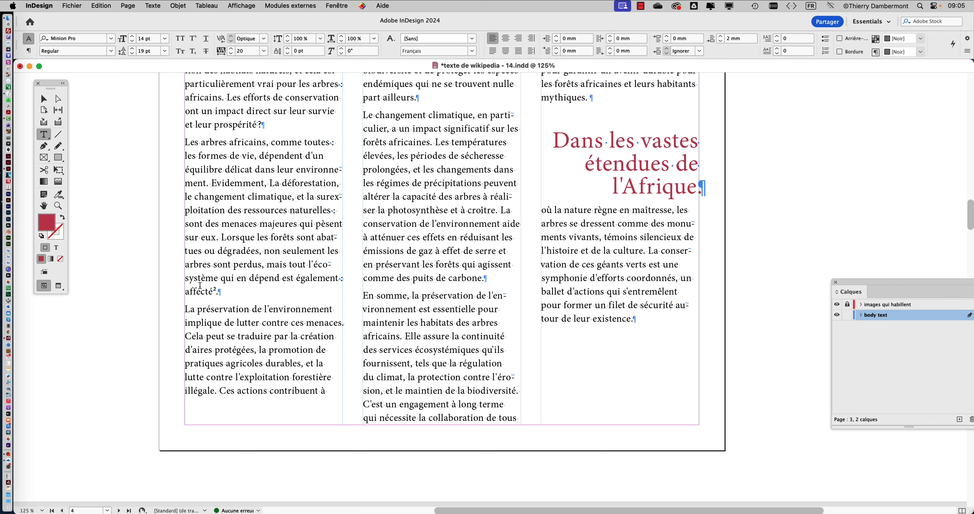
{"action": "scroll", "coordinate": [200, 286], "scroll_direction": "up", "scroll_amount": 6}
{"action": "left_click_drag", "start_coordinate": [252, 298], "coordinate": [262, 299]}
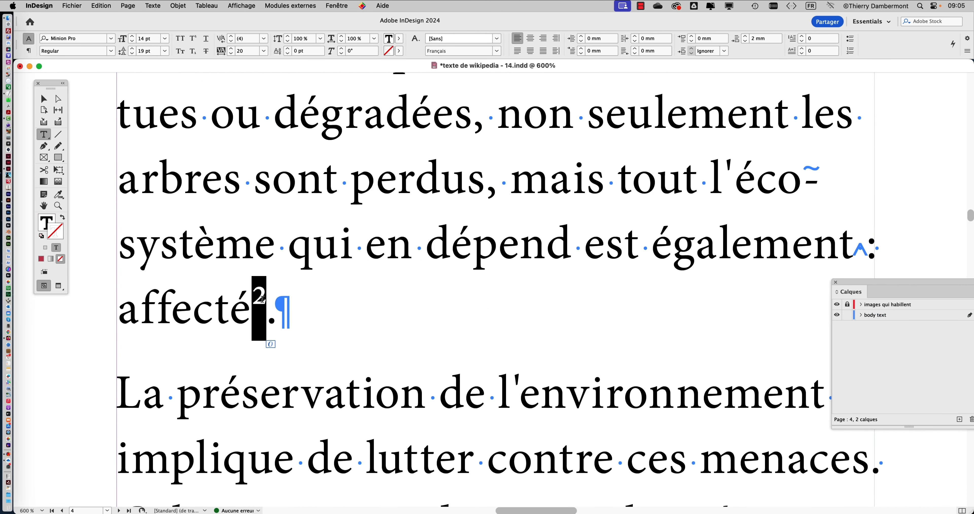
{"action": "key", "text": "super+c"}
Use Find/Change with the copied ² and an empty replacement to remove every superscript ² in the document, and close the dialog
{"action": "key", "text": "super+f"}
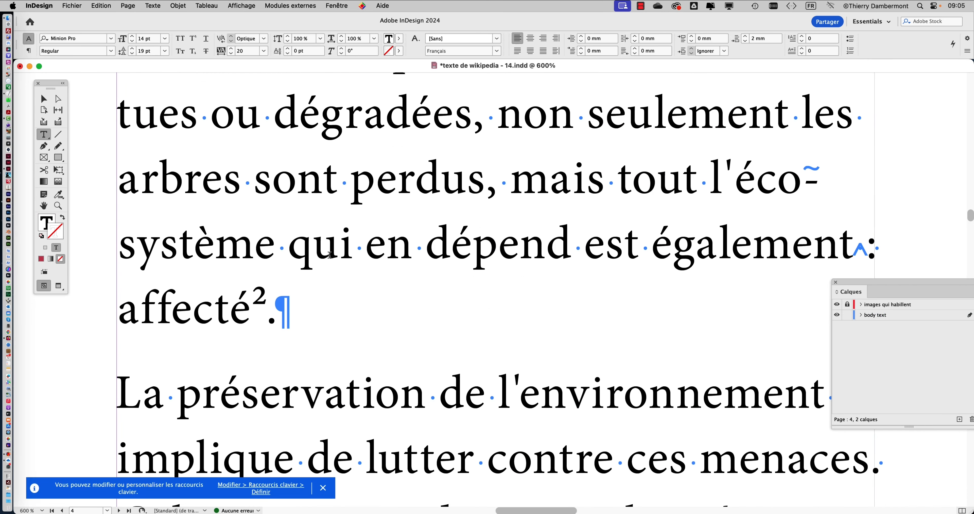
{"action": "left_click", "coordinate": [100, 5]}
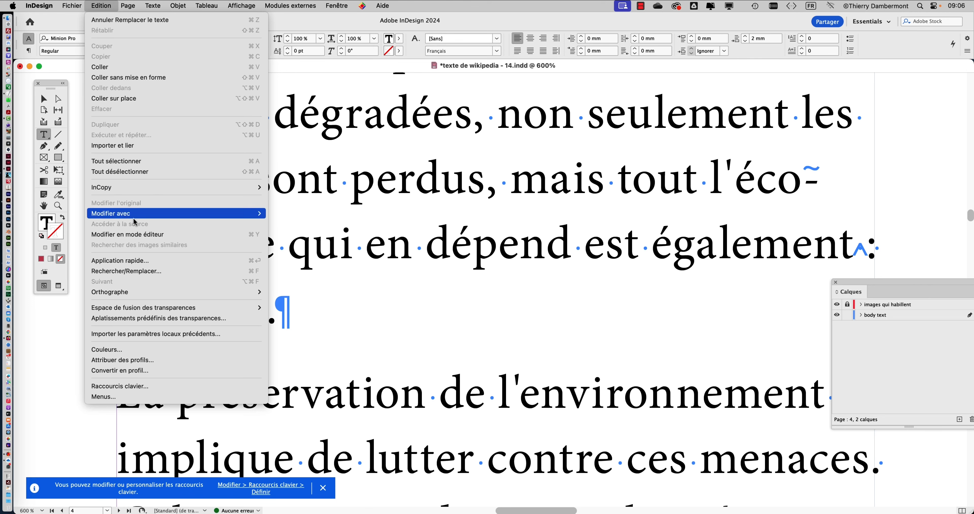
{"action": "left_click", "coordinate": [145, 271]}
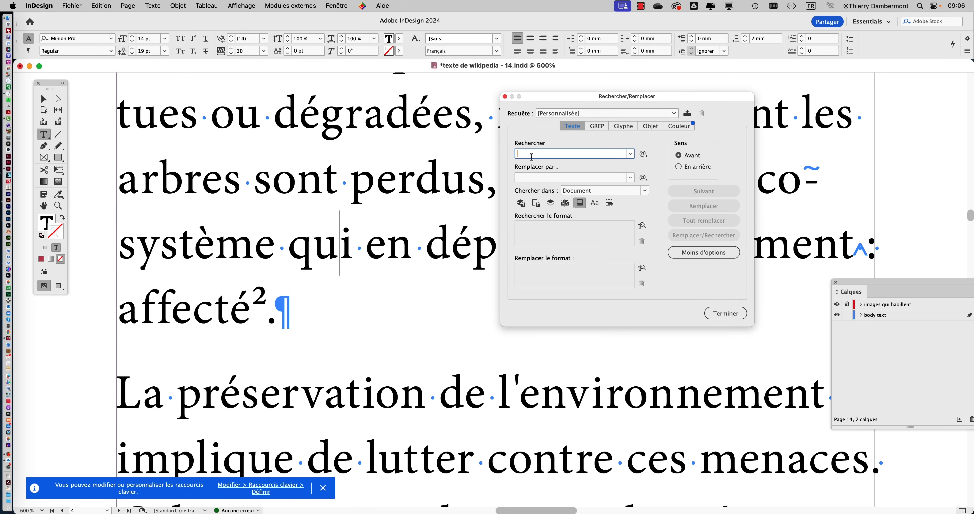
{"action": "key", "text": "super+v"}
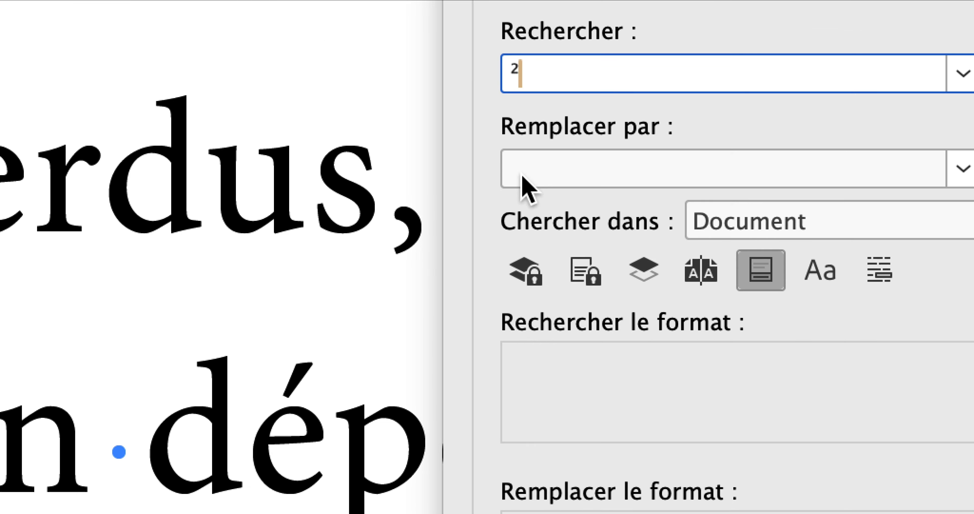
{"action": "left_click", "coordinate": [522, 178]}
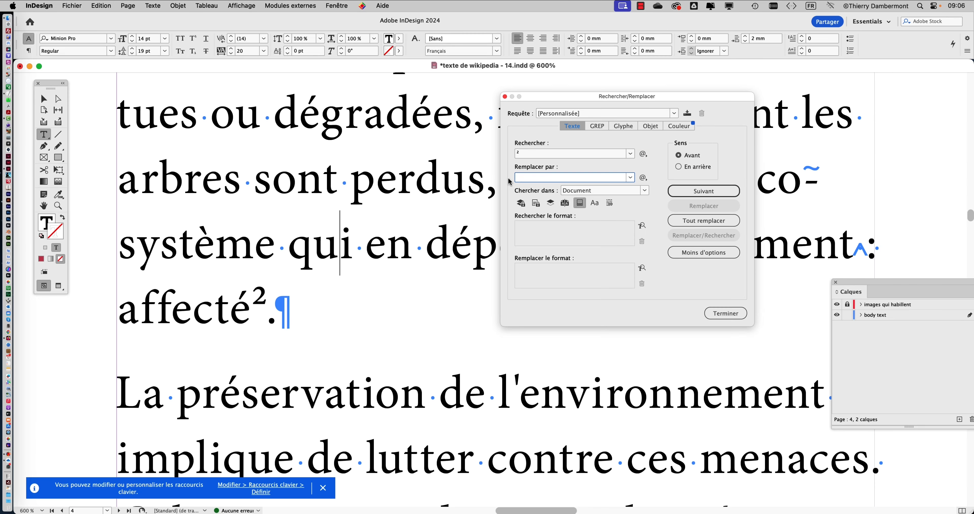
{"action": "left_click", "coordinate": [700, 222]}
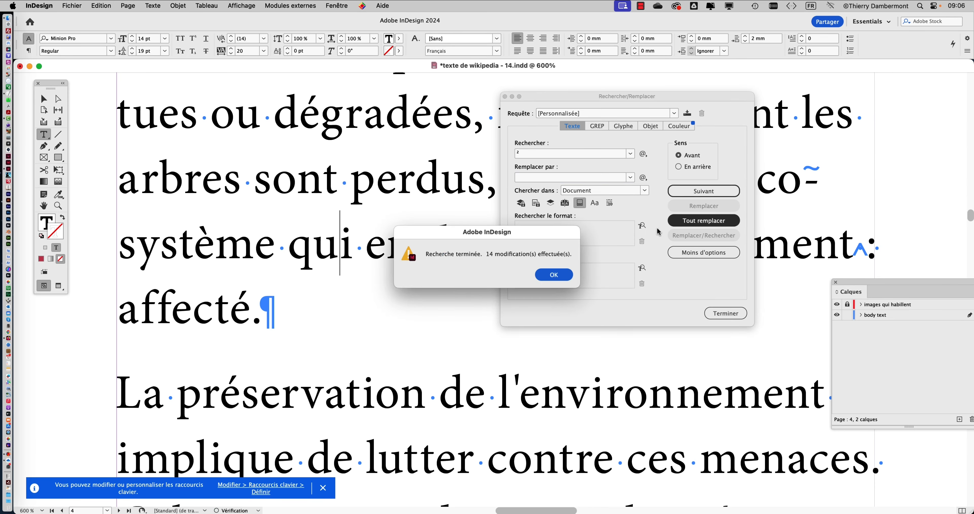
{"action": "left_click", "coordinate": [554, 277]}
{"action": "left_click", "coordinate": [718, 315]}
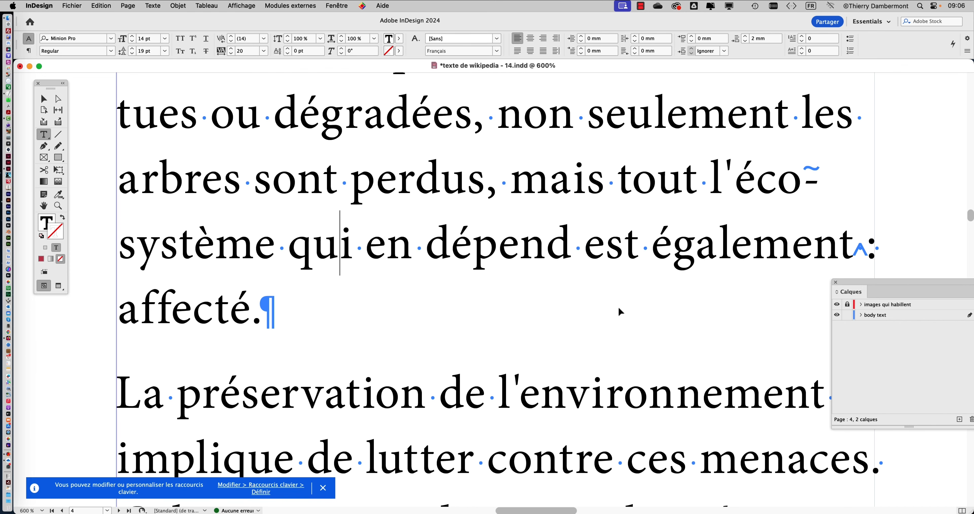
Review the page 4 columns from the "affecté" line up to the start of the text
{"action": "scroll", "coordinate": [410, 283], "scroll_direction": "down", "scroll_amount": 3}
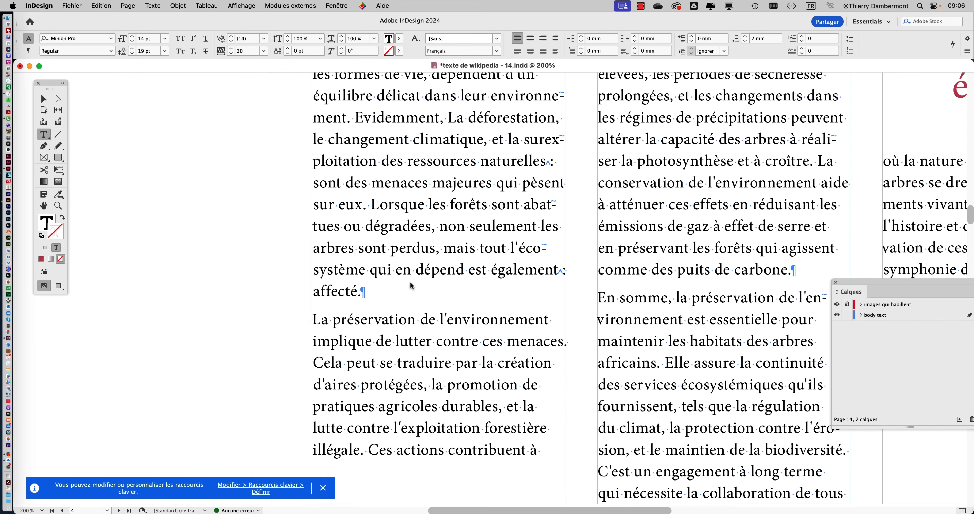
{"action": "left_click_drag", "start_coordinate": [449, 255], "coordinate": [242, 347]}
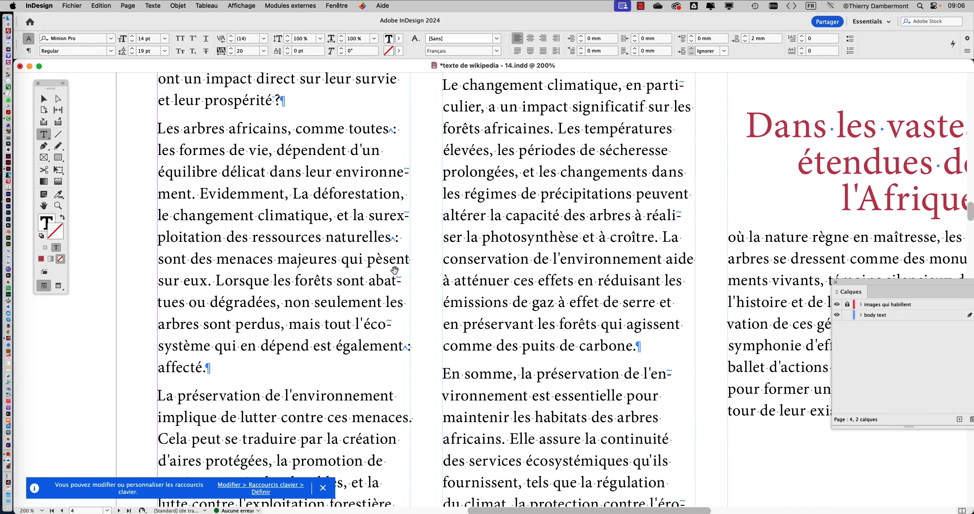
{"action": "scroll", "coordinate": [394, 267], "scroll_direction": "up", "scroll_amount": 5}
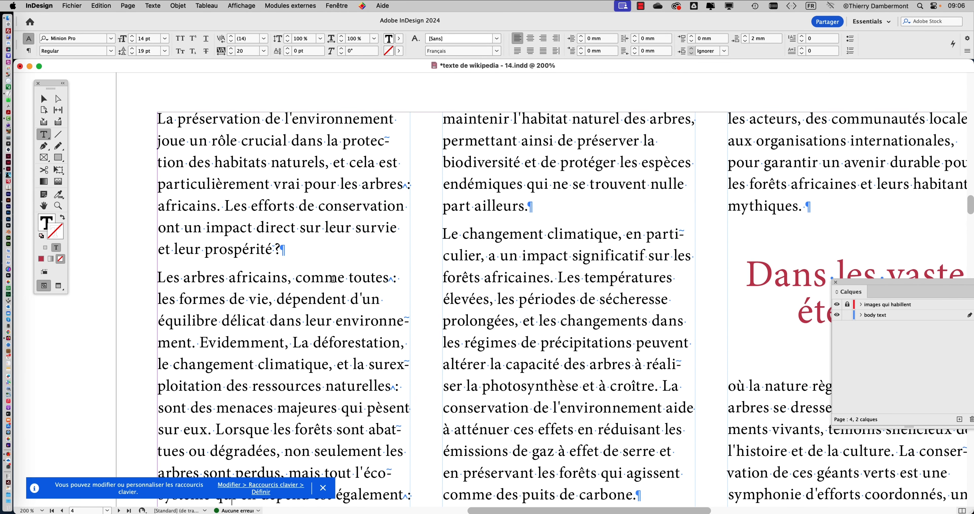
{"action": "scroll", "coordinate": [317, 272], "scroll_direction": "up", "scroll_amount": 2}
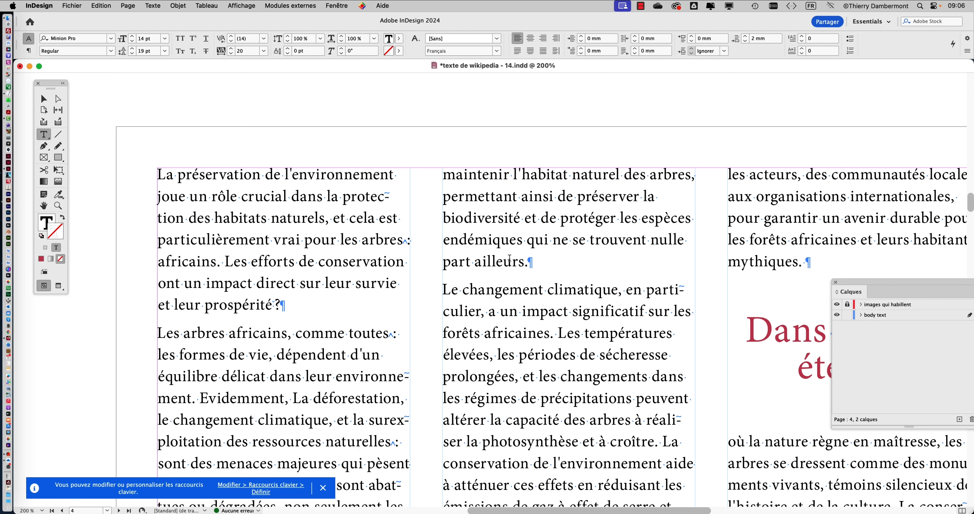
{"action": "scroll", "coordinate": [508, 260], "scroll_direction": "down", "scroll_amount": 2}
{"action": "scroll", "coordinate": [508, 260], "scroll_direction": "down", "scroll_amount": 2}
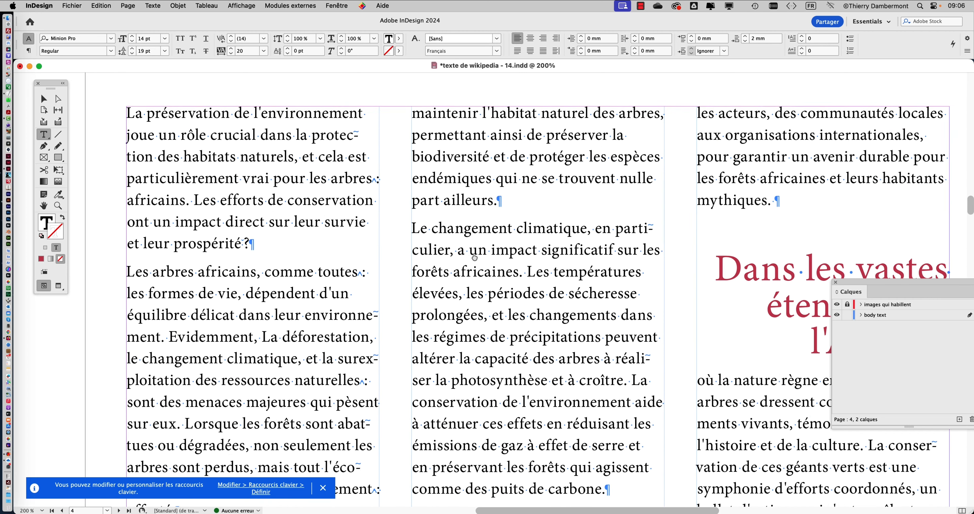
{"action": "scroll", "coordinate": [473, 252], "scroll_direction": "right", "scroll_amount": 3}
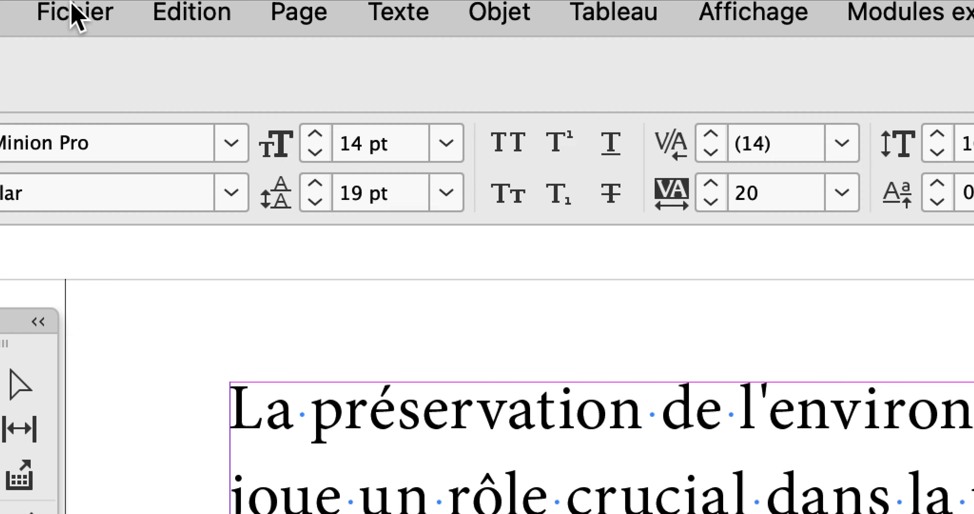
{"action": "left_click", "coordinate": [76, 15]}
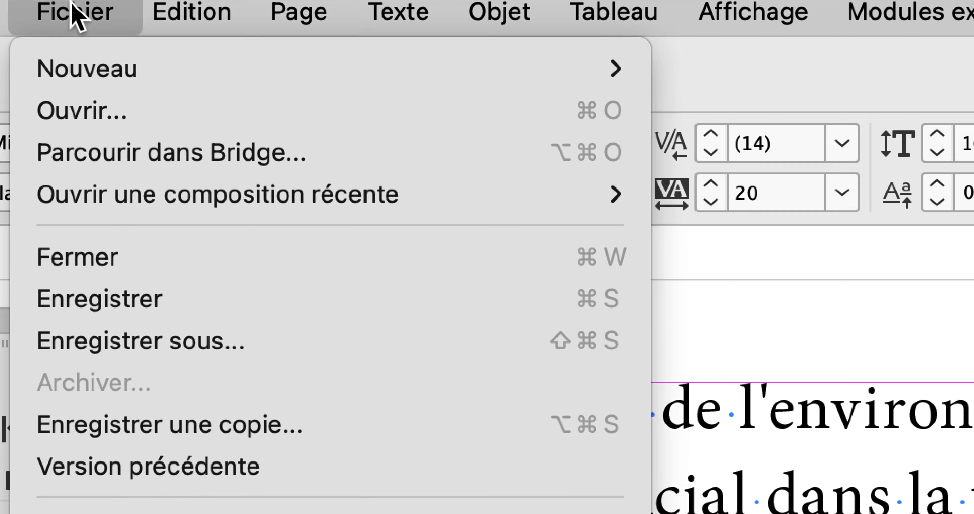
{"action": "mouse_move", "coordinate": [72, 66]}
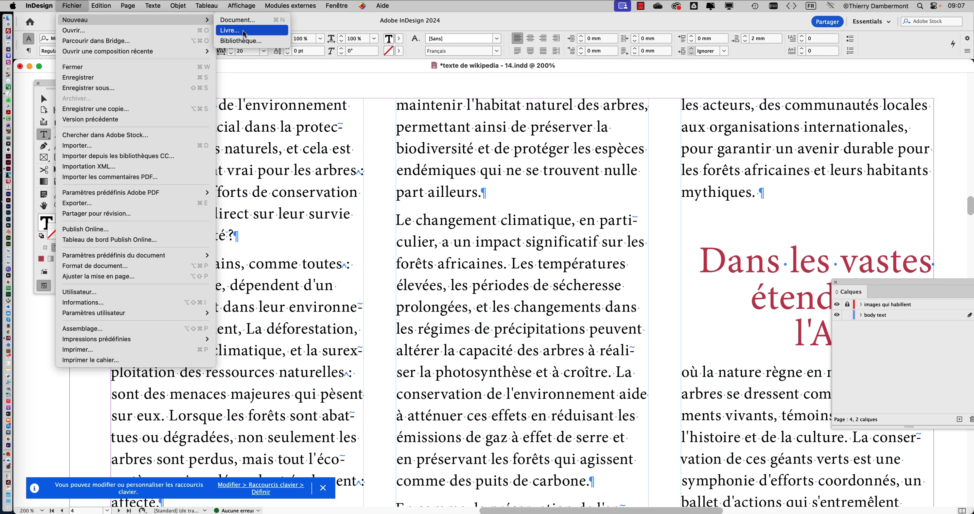
{"action": "left_click", "coordinate": [322, 23]}
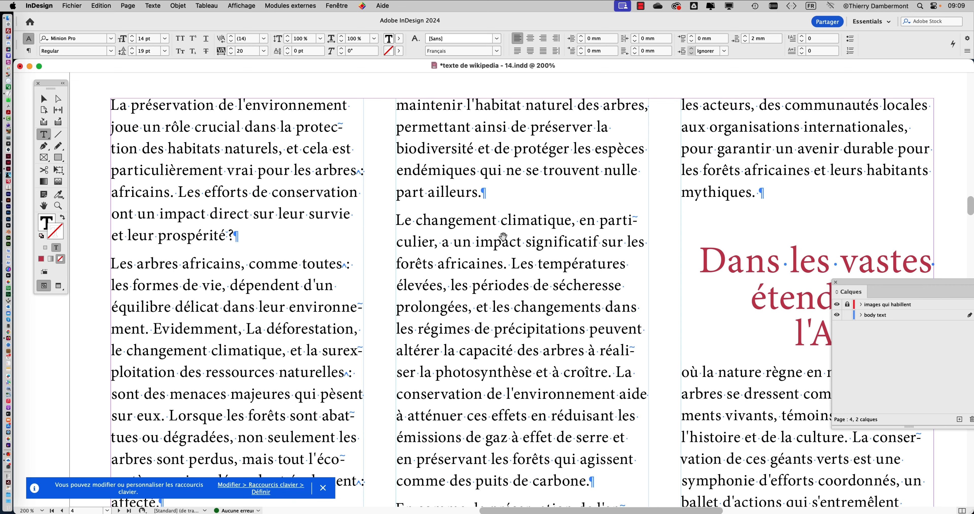
{"action": "scroll", "coordinate": [504, 238], "scroll_direction": "down", "scroll_amount": 1}
{"action": "left_click_drag", "start_coordinate": [458, 232], "coordinate": [409, 190]}
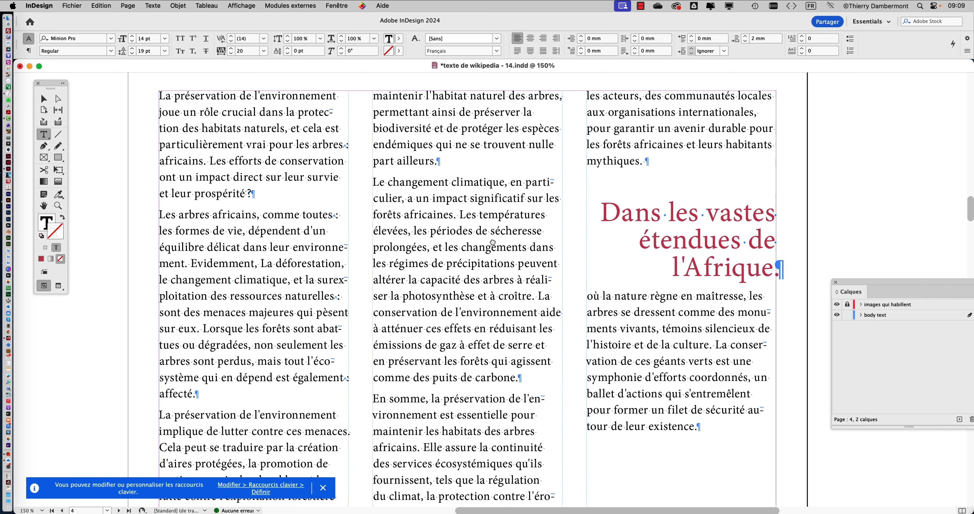
{"action": "left_click_drag", "start_coordinate": [495, 228], "coordinate": [495, 255]}
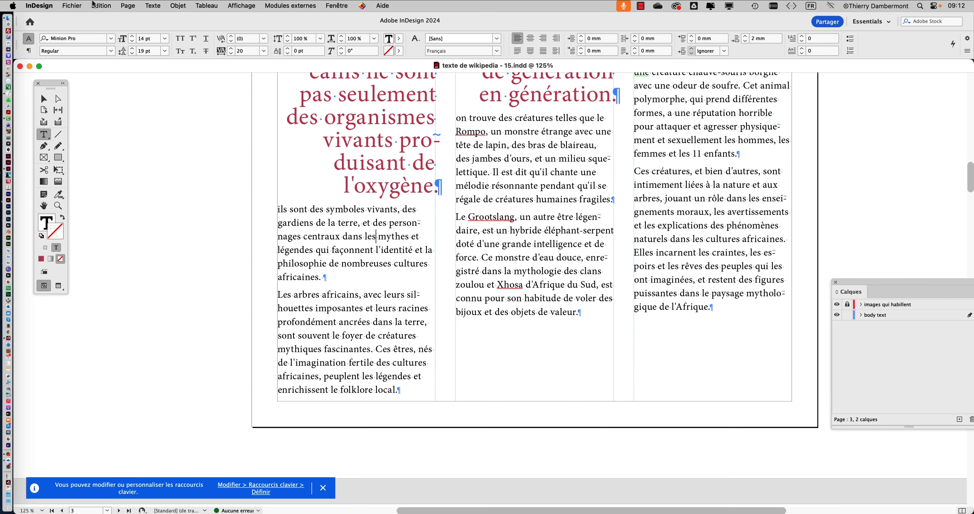
Open the spelling check on page 3, place its dialog clear of the middle column, view the search scope choices, and close it
{"action": "left_click", "coordinate": [101, 5]}
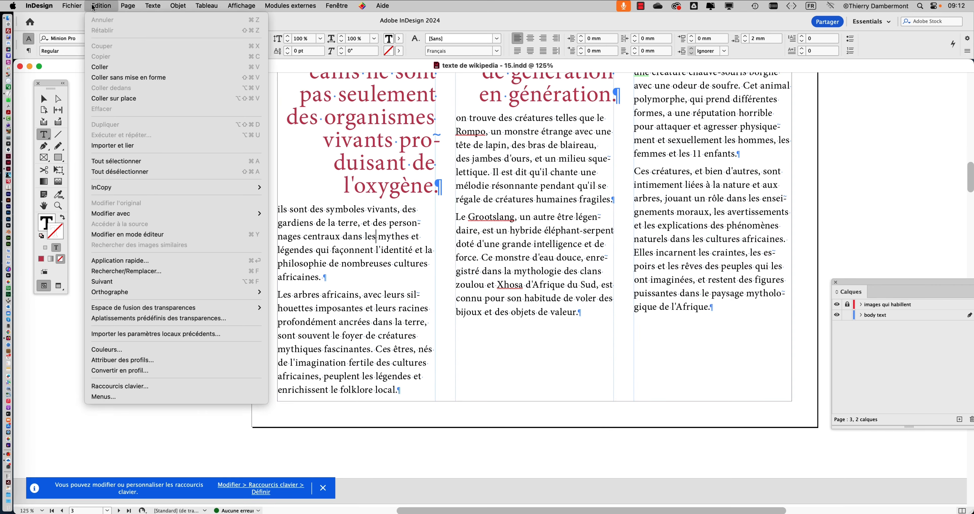
{"action": "mouse_move", "coordinate": [138, 293]}
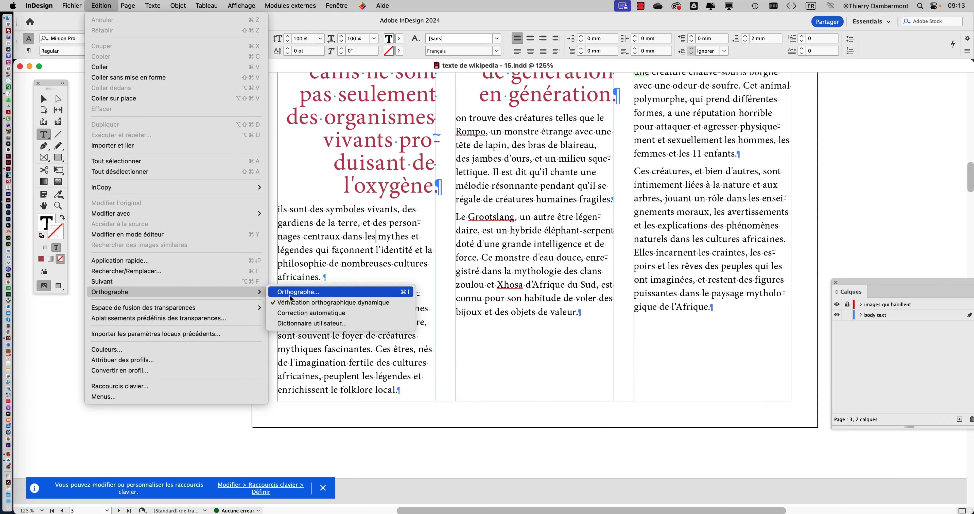
{"action": "left_click", "coordinate": [290, 295]}
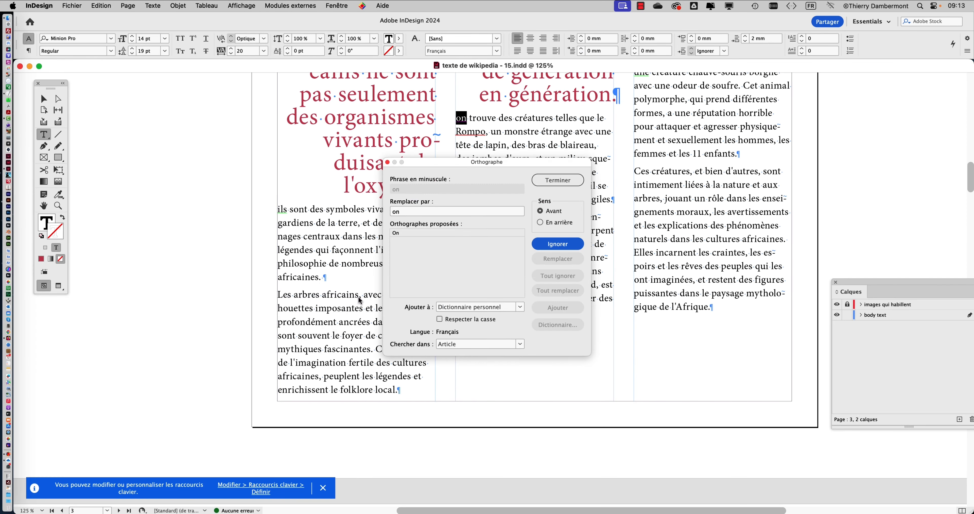
{"action": "left_click_drag", "start_coordinate": [497, 162], "coordinate": [686, 76]}
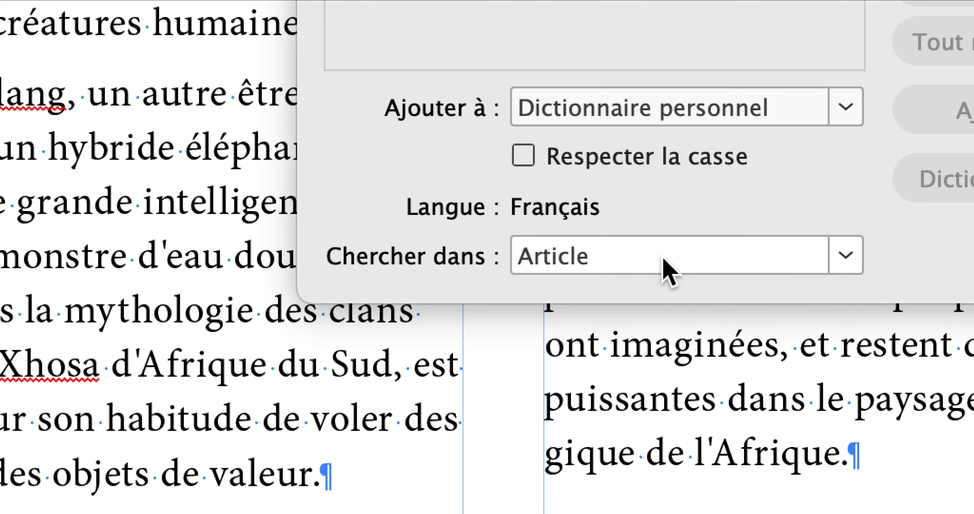
{"action": "left_click", "coordinate": [669, 261]}
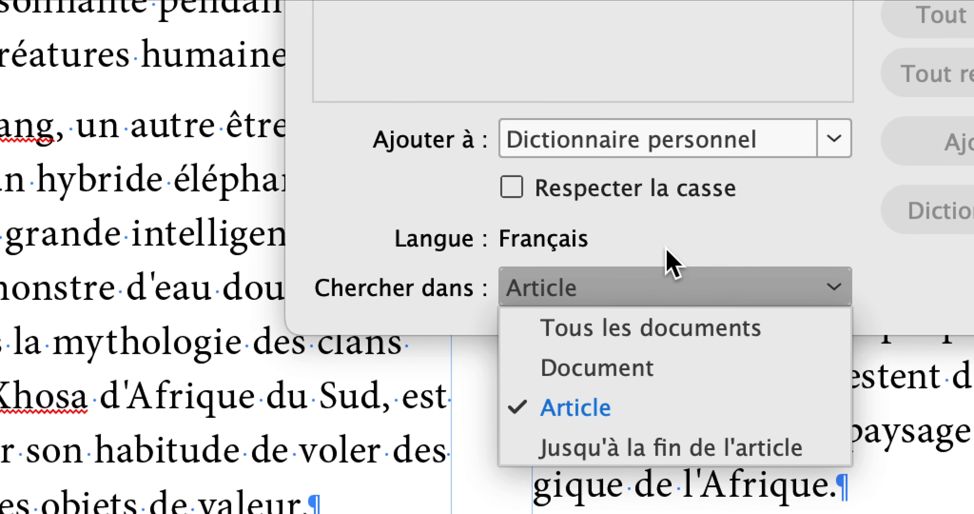
{"action": "left_click", "coordinate": [669, 261]}
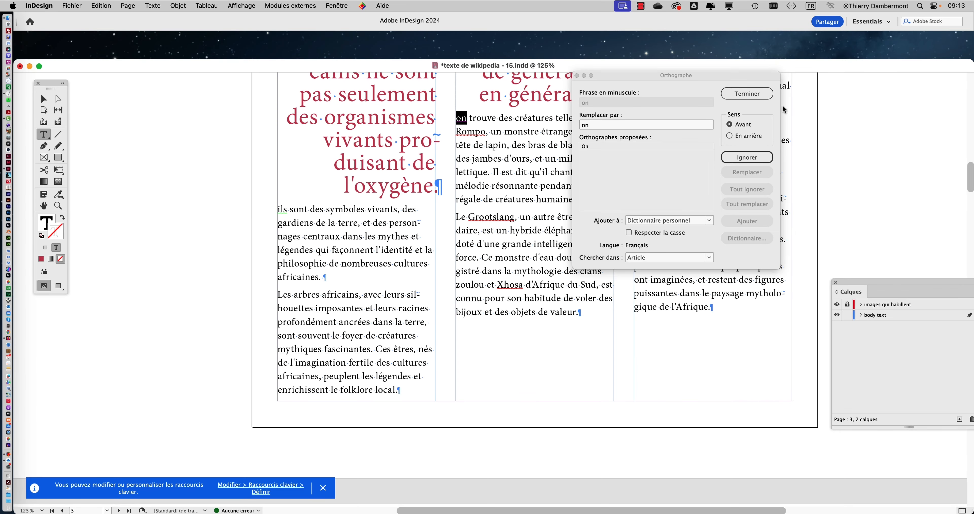
{"action": "left_click", "coordinate": [747, 93]}
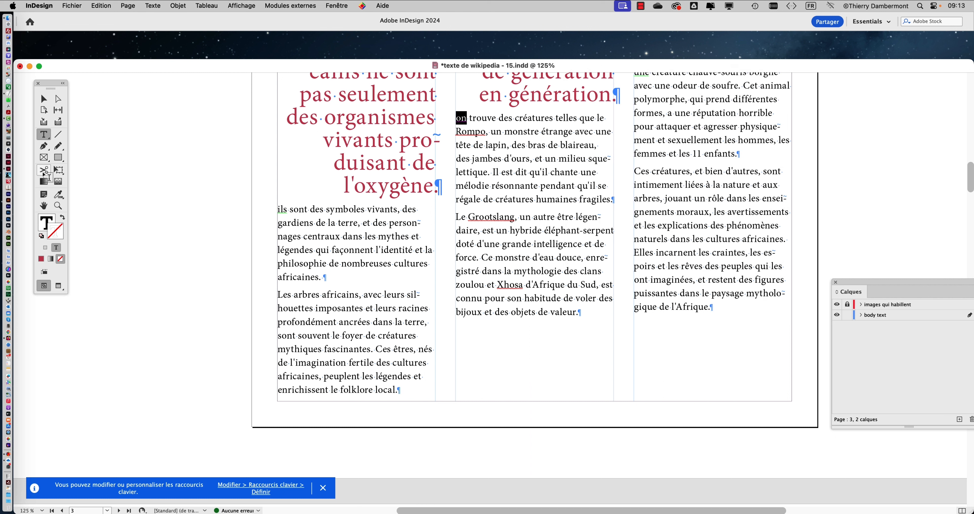
Select the page 3 passage starting at "un monstre étrange", view the spelling check's search scope choices for it, and close the check
{"action": "left_click_drag", "start_coordinate": [491, 131], "coordinate": [580, 299]}
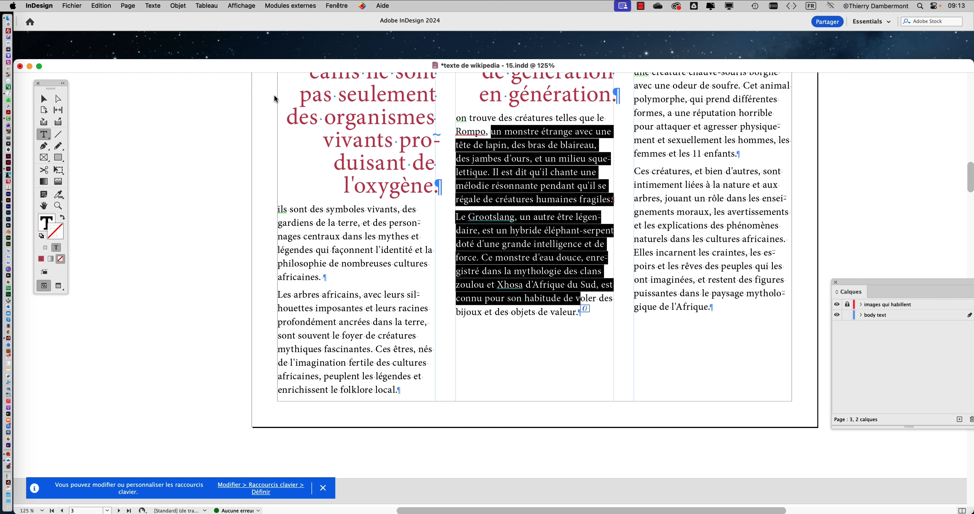
{"action": "left_click", "coordinate": [100, 6]}
{"action": "mouse_move", "coordinate": [140, 291]}
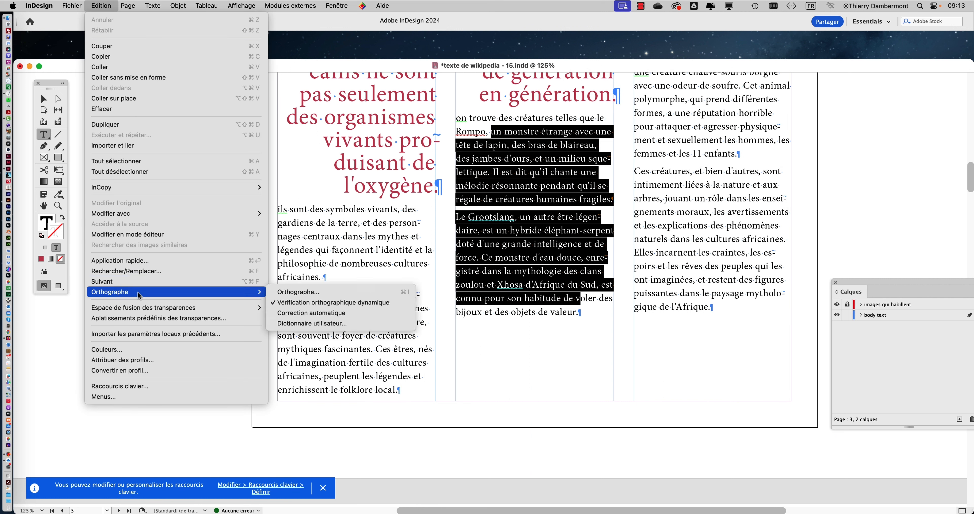
{"action": "left_click", "coordinate": [274, 292]}
{"action": "left_click", "coordinate": [655, 261]}
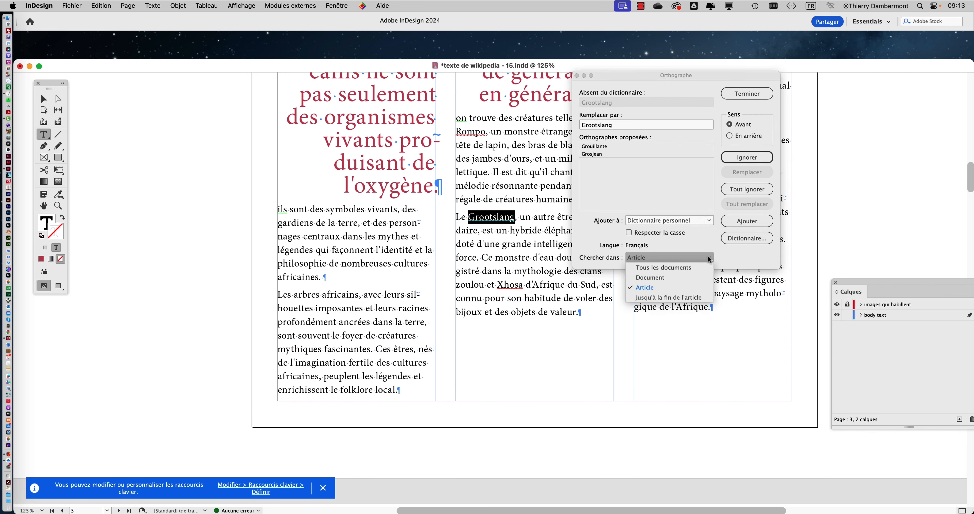
{"action": "left_click", "coordinate": [733, 95]}
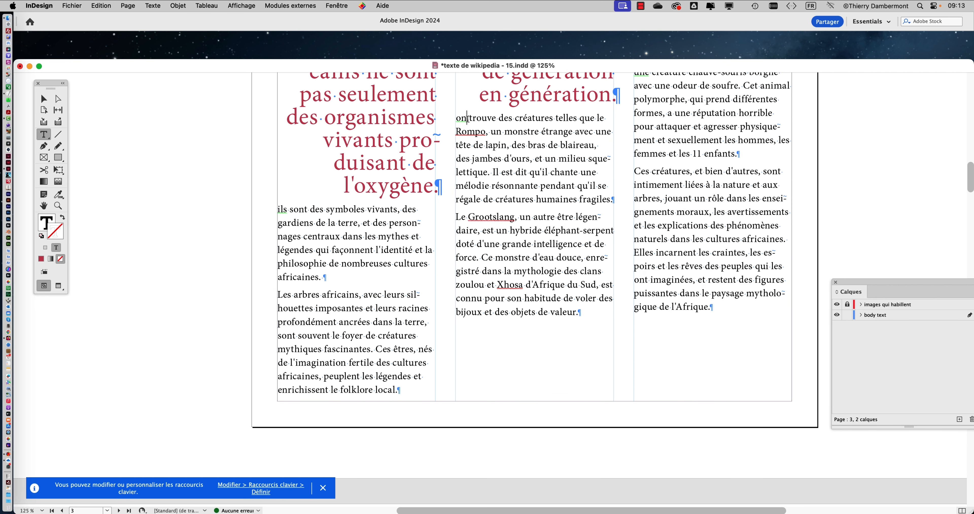
Select the page 3 passage starting at "trouve des créatures", set the spelling check's search scope to Document, and close the check
{"action": "left_click_drag", "start_coordinate": [468, 118], "coordinate": [555, 312]}
{"action": "left_click", "coordinate": [101, 5]}
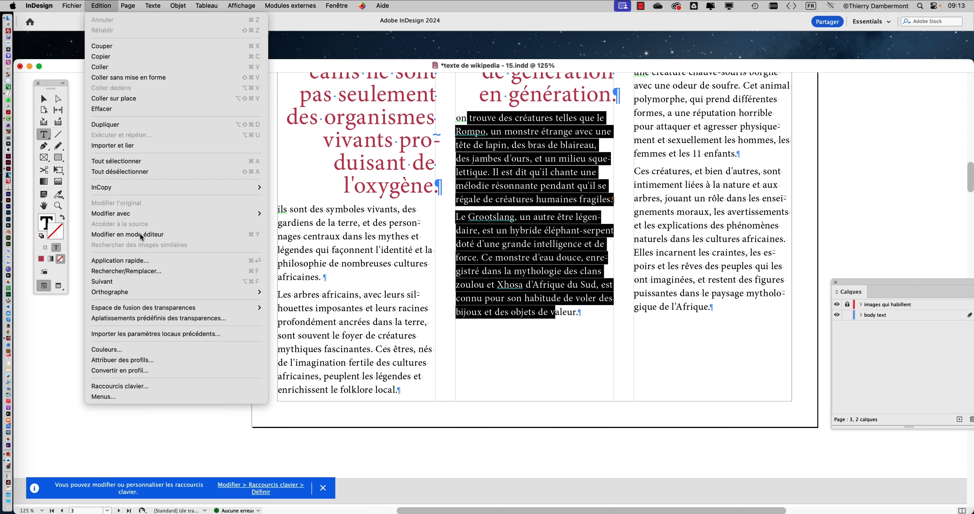
{"action": "mouse_move", "coordinate": [166, 293]}
{"action": "left_click", "coordinate": [295, 292]}
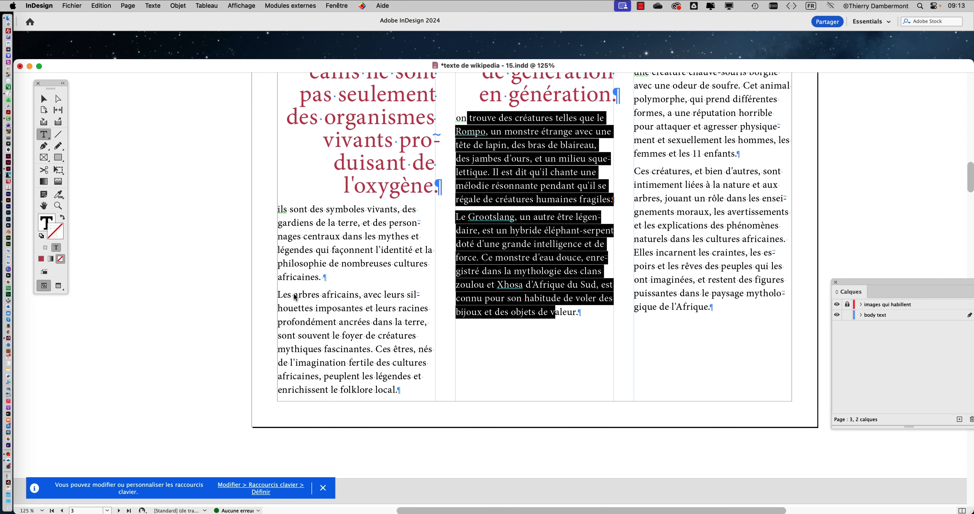
{"action": "left_click", "coordinate": [643, 259]}
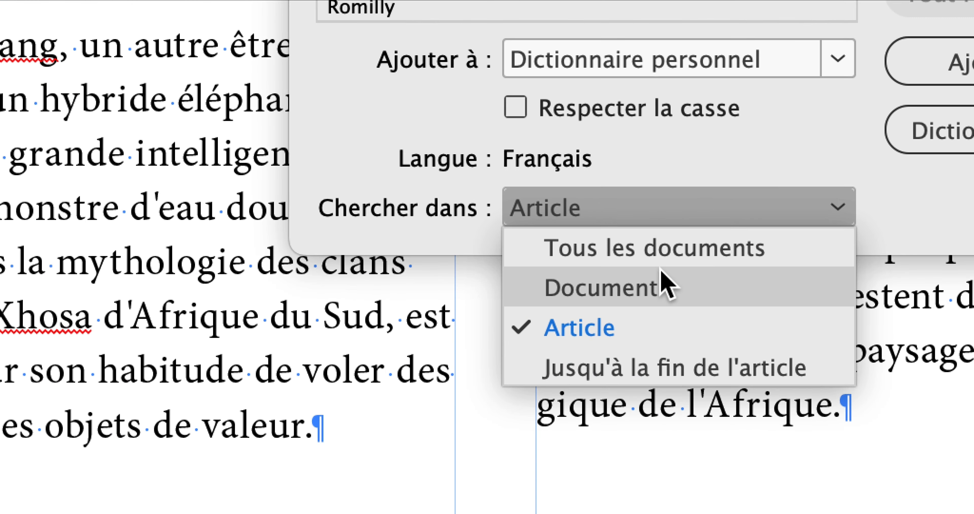
{"action": "left_click", "coordinate": [737, 329]}
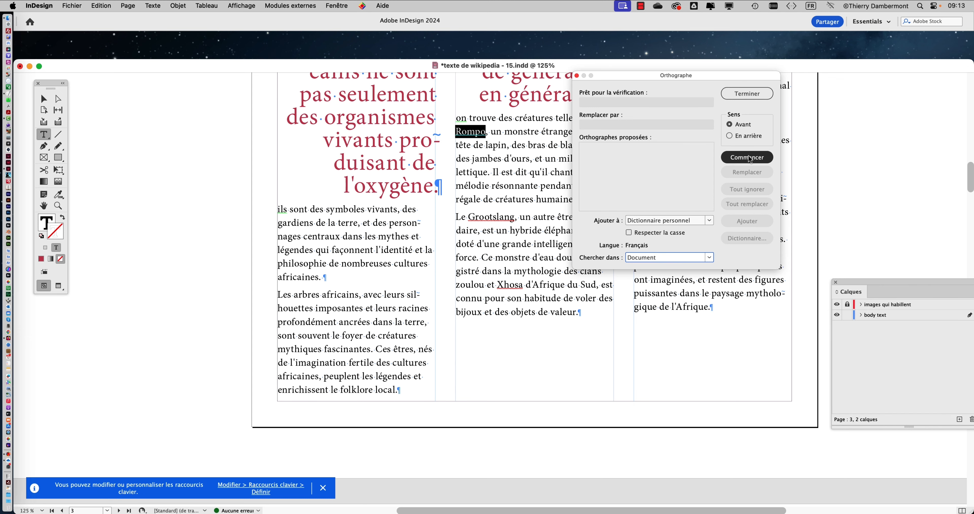
{"action": "left_click", "coordinate": [747, 93]}
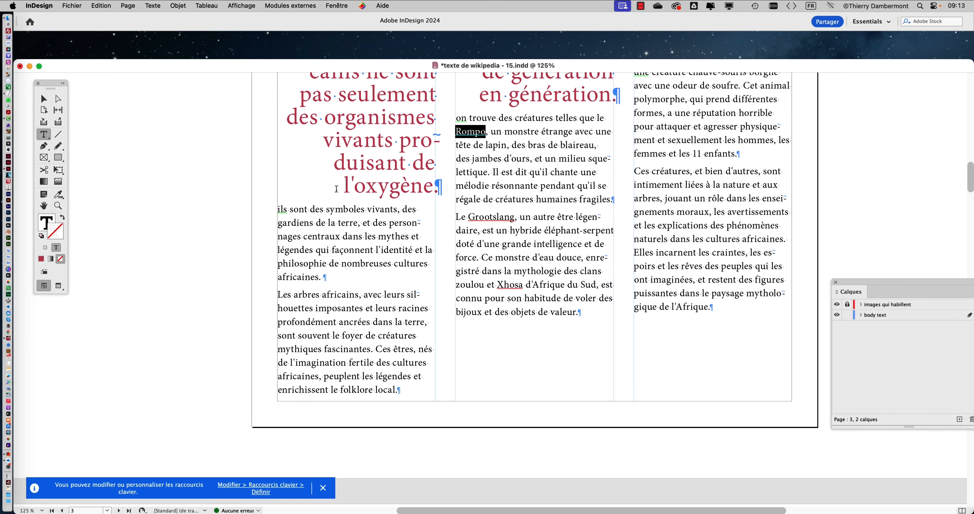
Start the spelling check from before the "La Centrafrique" title on page 1 and replace "le" with "Le" in "le berceau"
{"action": "scroll", "coordinate": [336, 189], "scroll_direction": "up", "scroll_amount": 15}
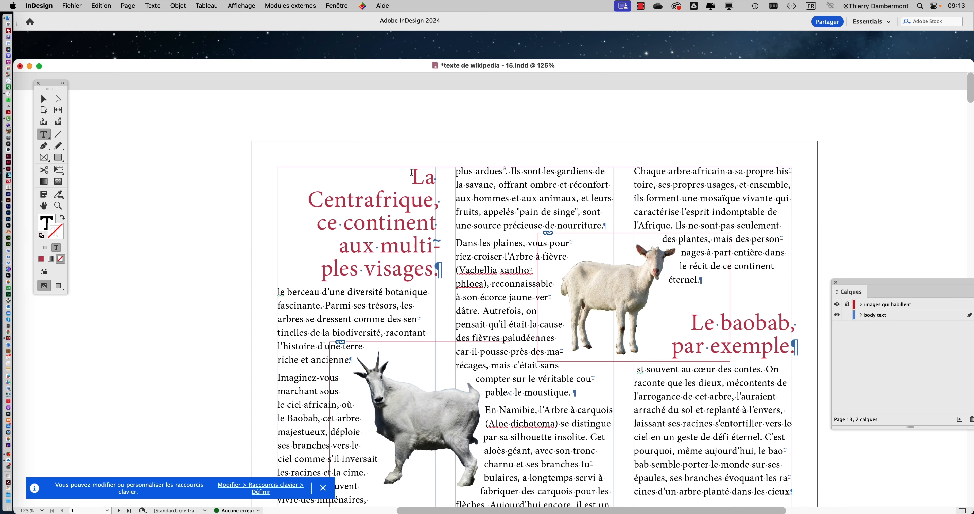
{"action": "left_click", "coordinate": [412, 175]}
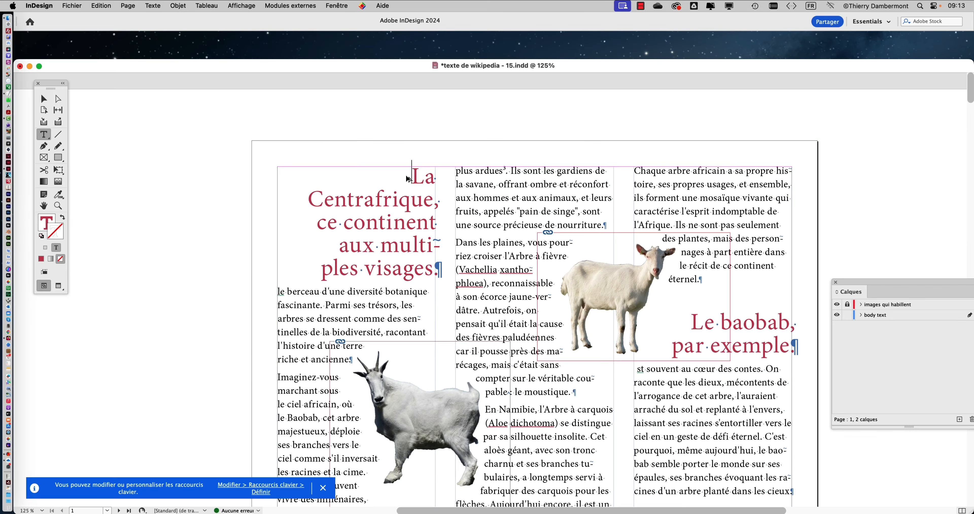
{"action": "left_click", "coordinate": [100, 6]}
{"action": "mouse_move", "coordinate": [136, 294]}
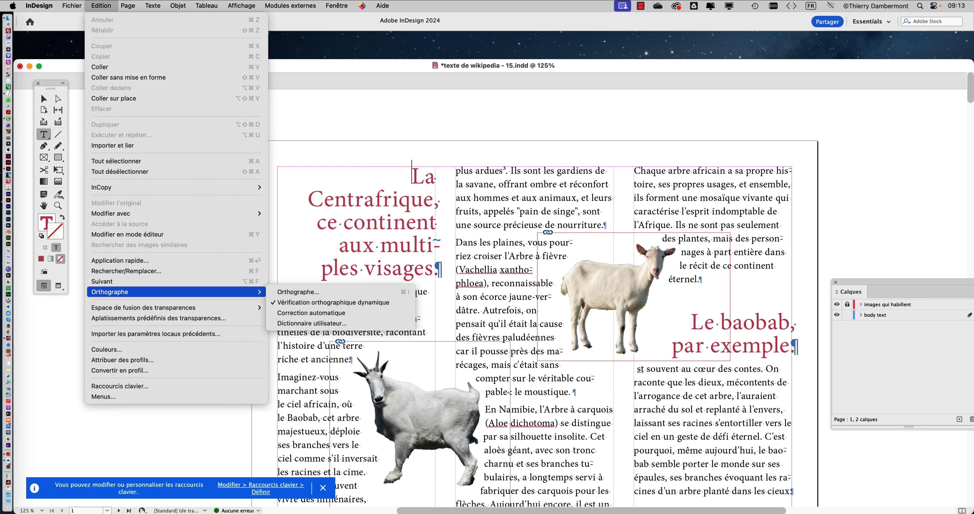
{"action": "left_click", "coordinate": [312, 292]}
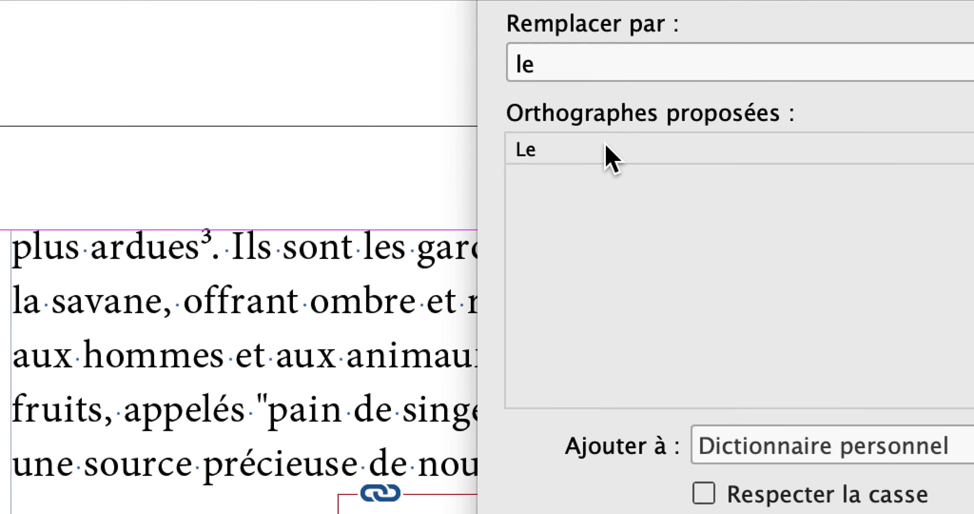
{"action": "left_click", "coordinate": [606, 150]}
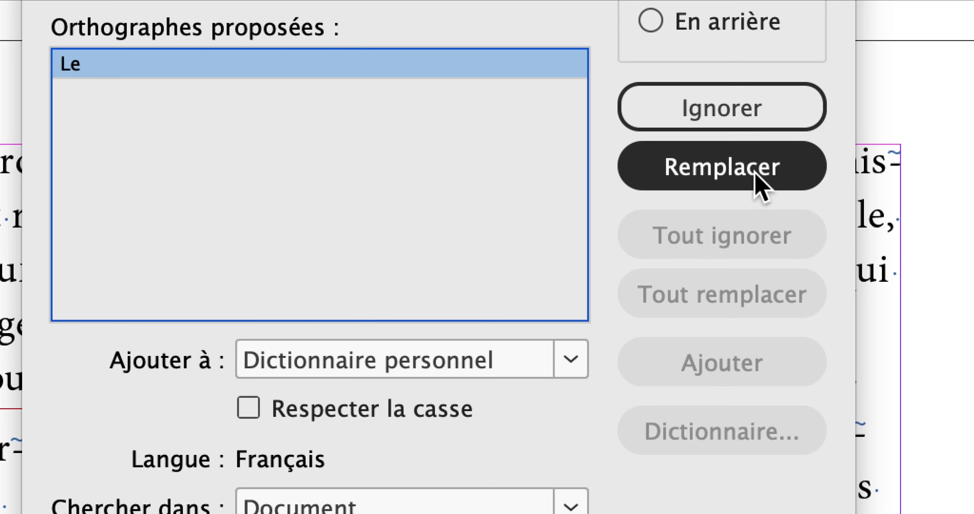
{"action": "left_click", "coordinate": [754, 173]}
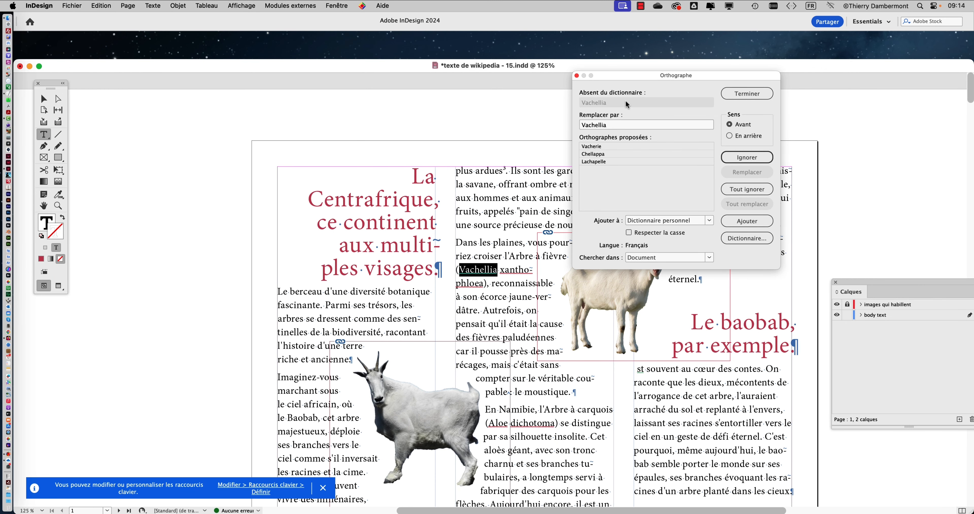
Move the spelling dialog clear of the flagged words and add "Vachellia", "xanthophloea" and "Aloe" to the personal dictionary
{"action": "left_click_drag", "start_coordinate": [630, 76], "coordinate": [702, 100]}
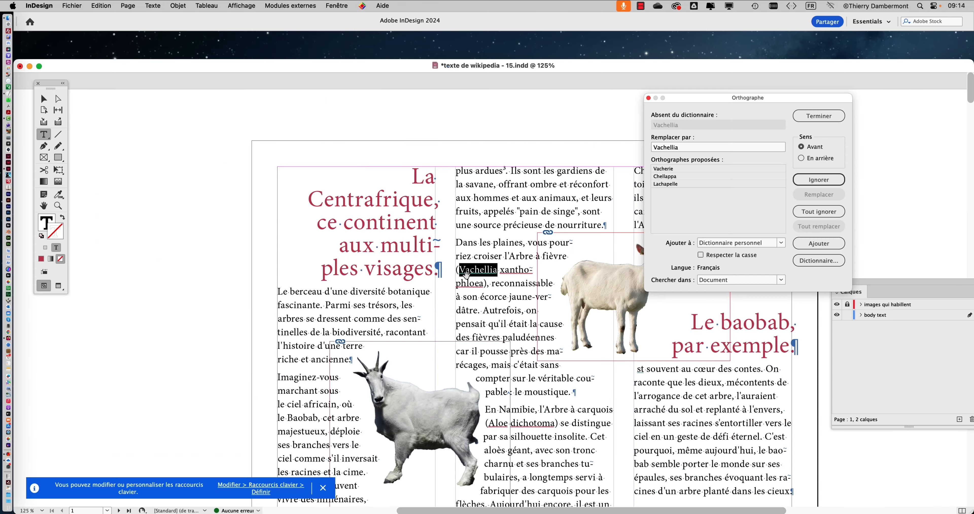
{"action": "left_click_drag", "start_coordinate": [684, 97], "coordinate": [657, 87]}
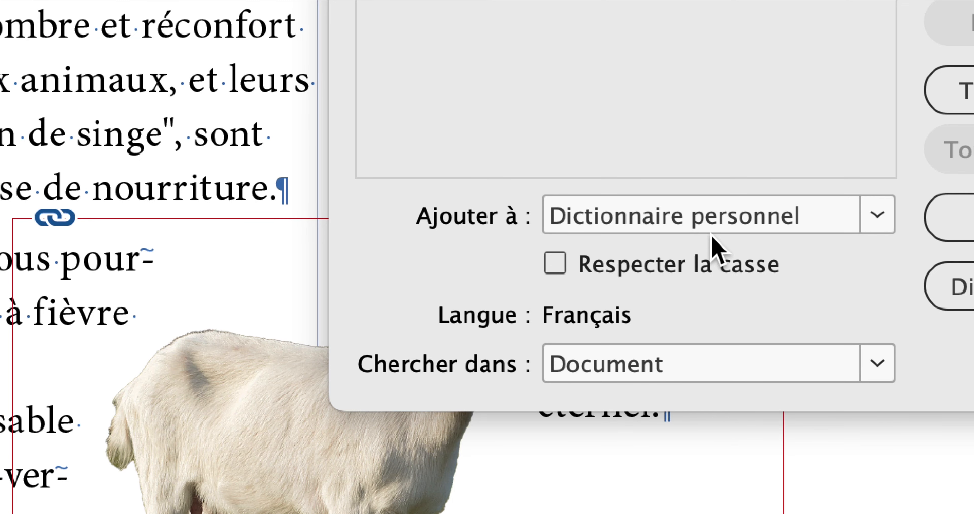
{"action": "left_click", "coordinate": [824, 225]}
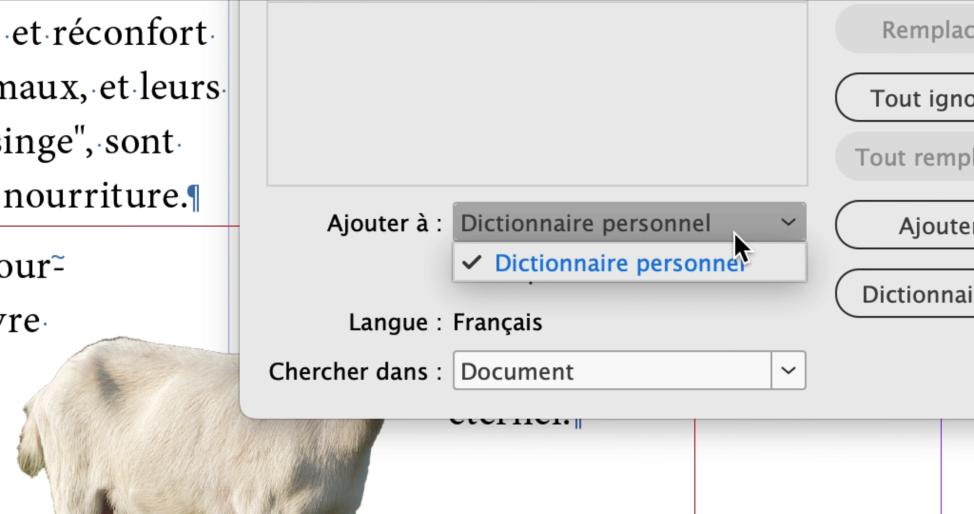
{"action": "left_click", "coordinate": [736, 233]}
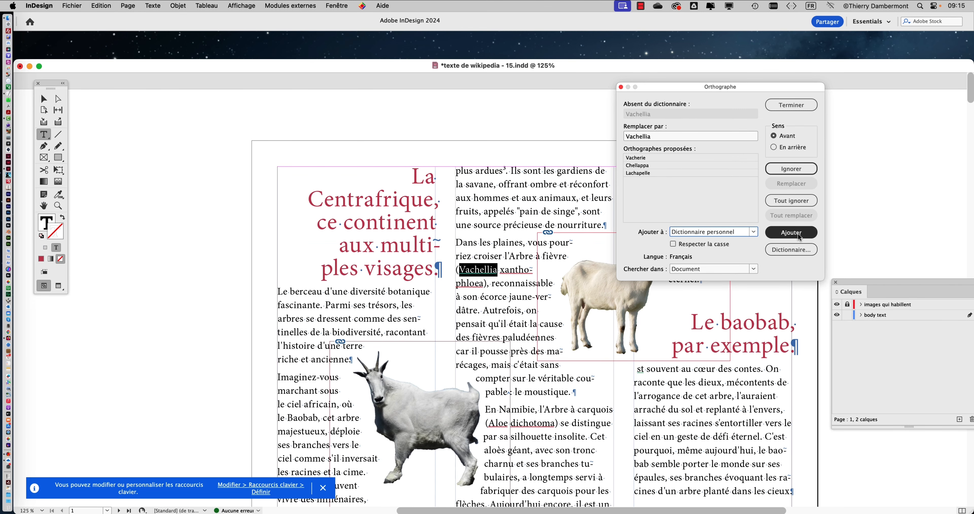
{"action": "left_click", "coordinate": [799, 233]}
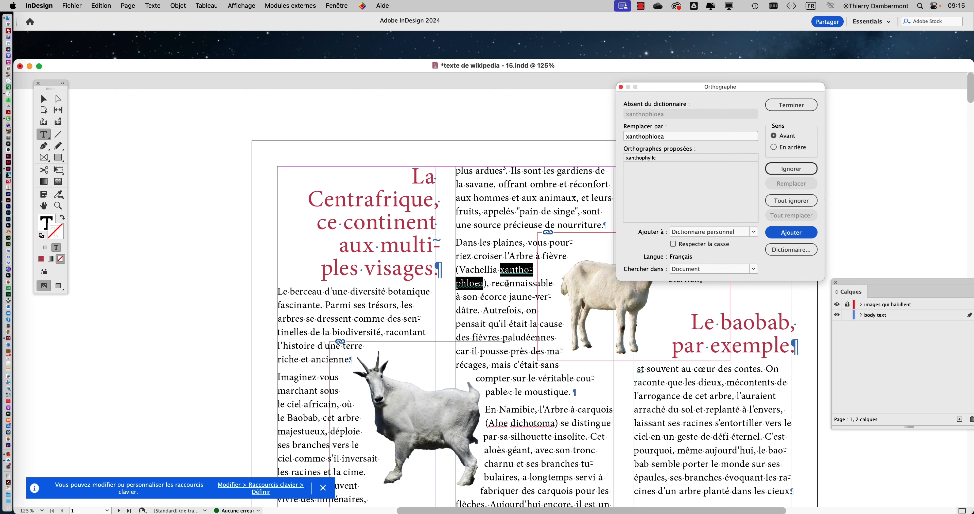
{"action": "left_click", "coordinate": [791, 233]}
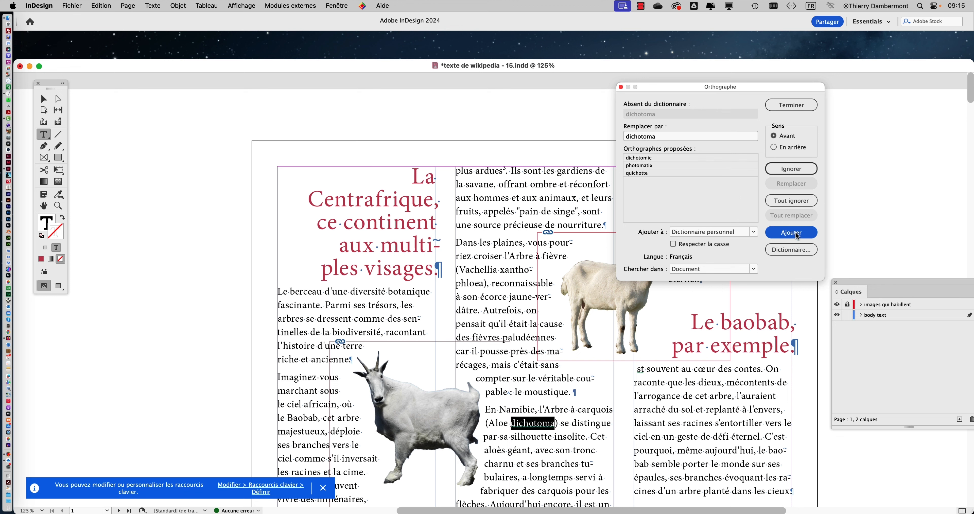
Add "dichotoma" to the personal dictionary and replace "st" with "Très" in "st souvent au cœur des contes"
{"action": "left_click", "coordinate": [792, 232]}
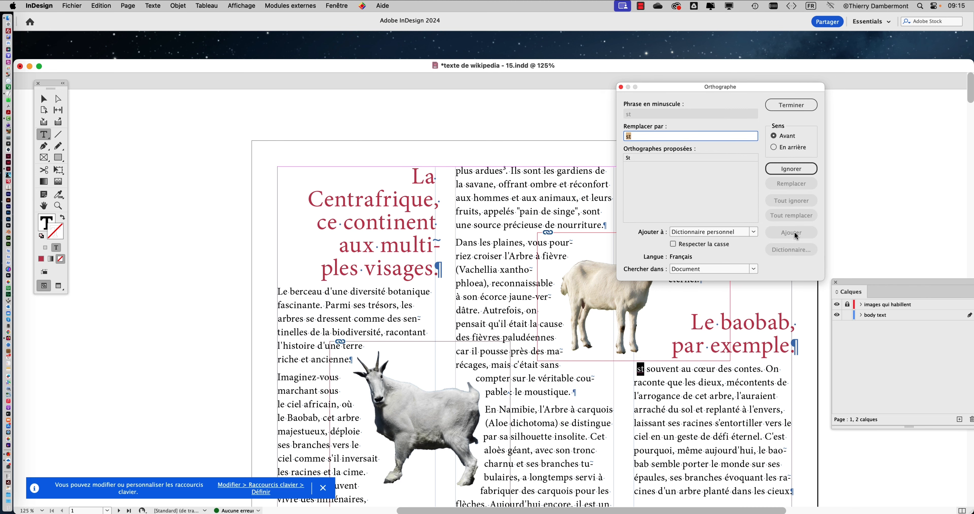
{"action": "scroll", "coordinate": [681, 372], "scroll_direction": "down", "scroll_amount": 1}
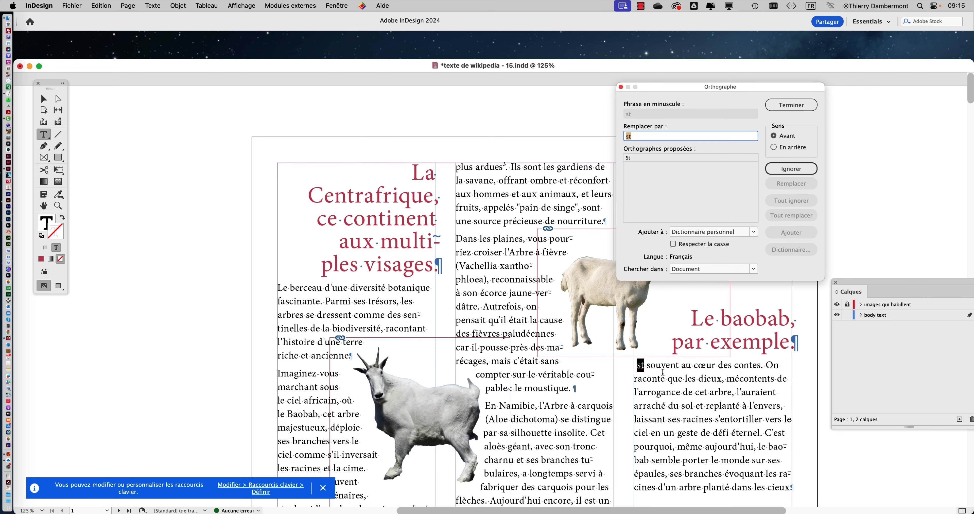
{"action": "scroll", "coordinate": [662, 372], "scroll_direction": "down", "scroll_amount": 5}
{"action": "scroll", "coordinate": [658, 372], "scroll_direction": "up", "scroll_amount": 4}
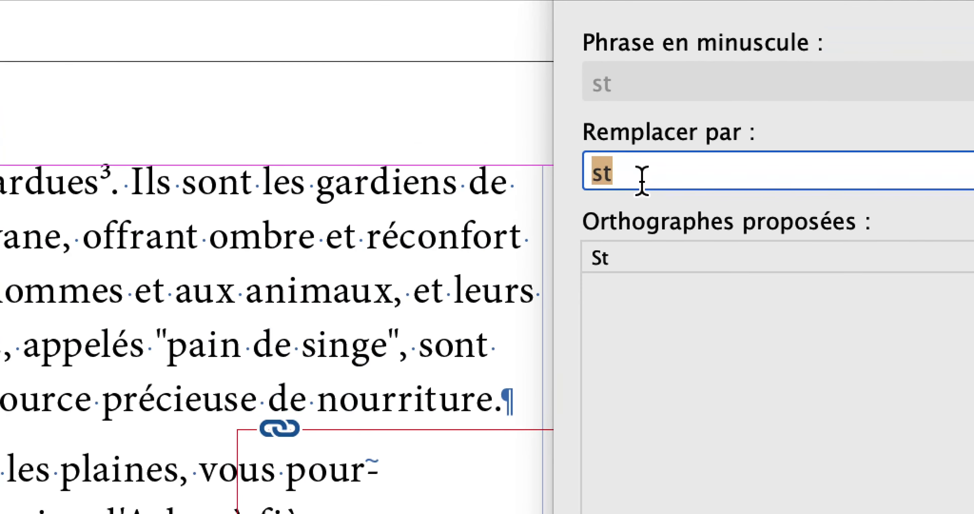
{"action": "type", "text": "Très"}
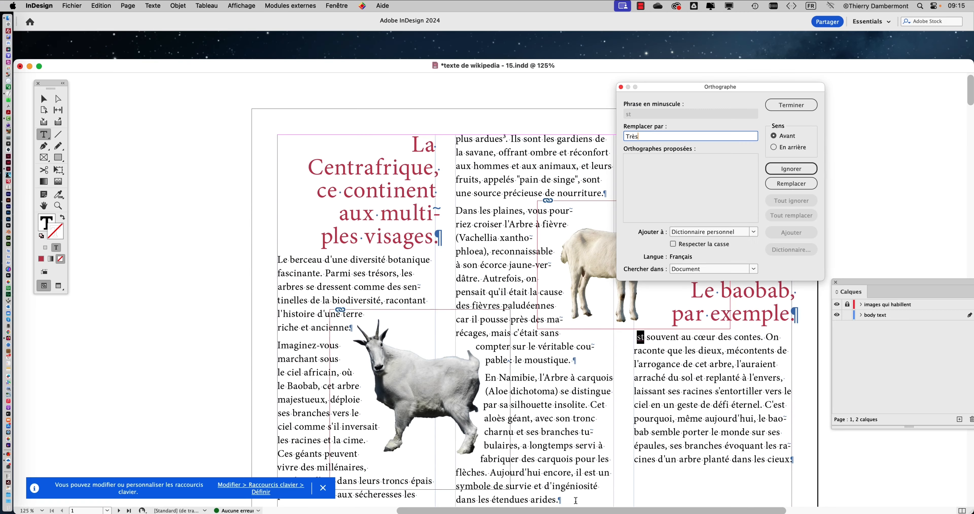
{"action": "scroll", "coordinate": [544, 461], "scroll_direction": "down", "scroll_amount": 8}
{"action": "scroll", "coordinate": [546, 464], "scroll_direction": "up", "scroll_amount": 3}
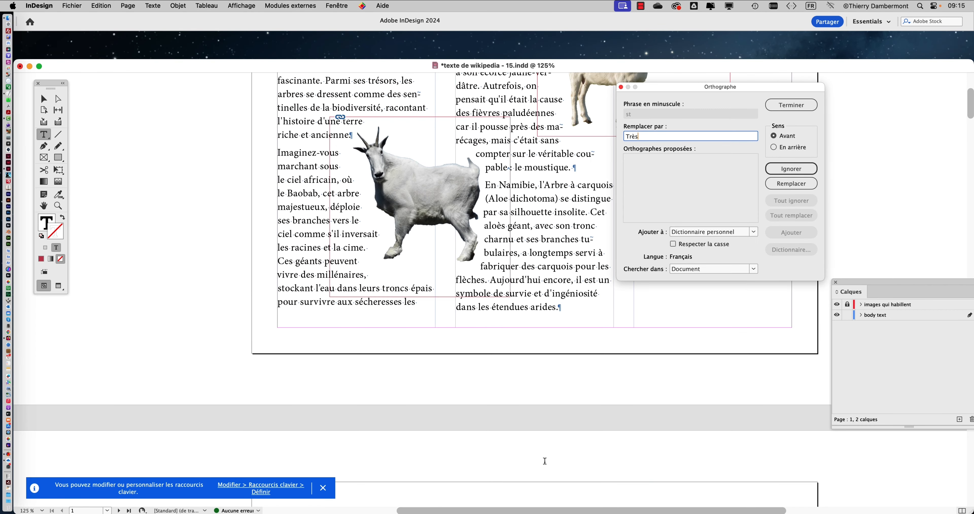
{"action": "left_click_drag", "start_coordinate": [653, 95], "coordinate": [712, 96]}
{"action": "left_click", "coordinate": [833, 189]}
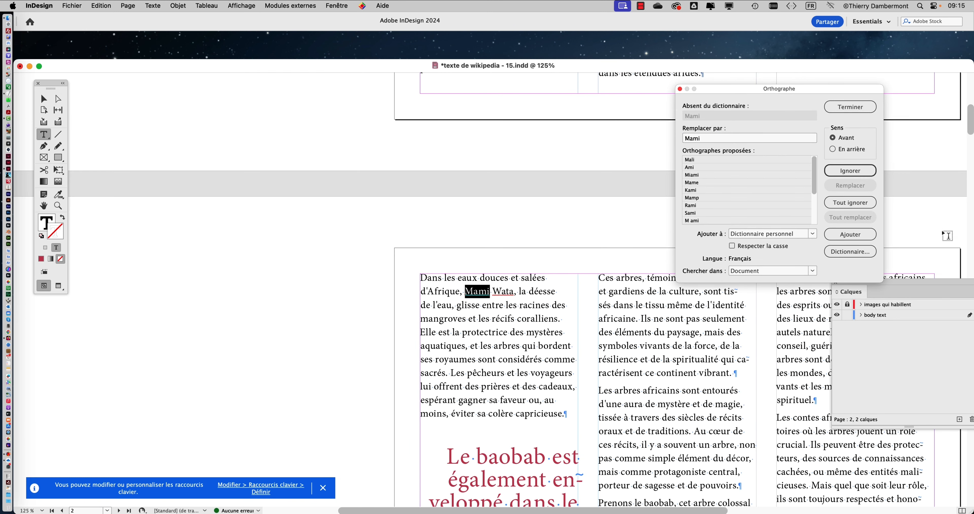
Add "Mami" and "Wata" to the personal dictionary, and replace "ils" with "Ils" and "on" with "On" on page 3
{"action": "left_click", "coordinate": [866, 235]}
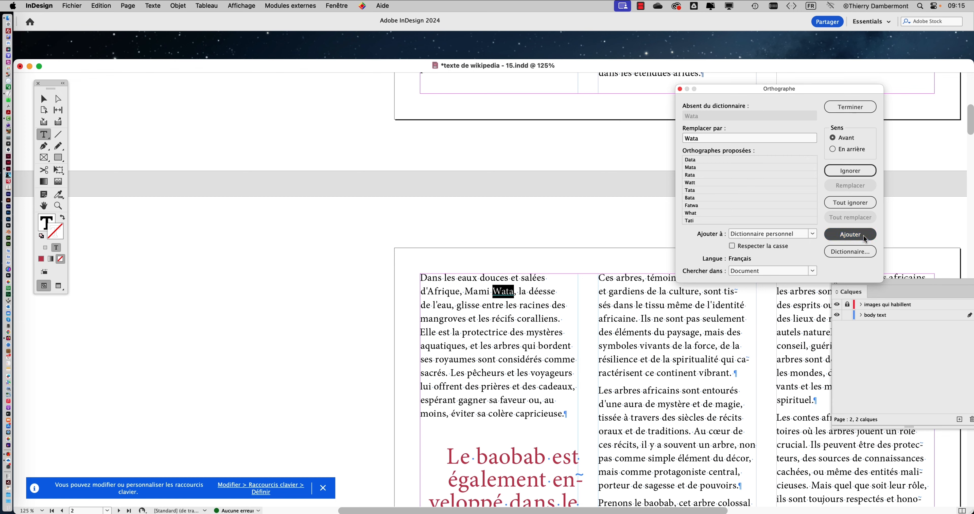
{"action": "left_click", "coordinate": [864, 235]}
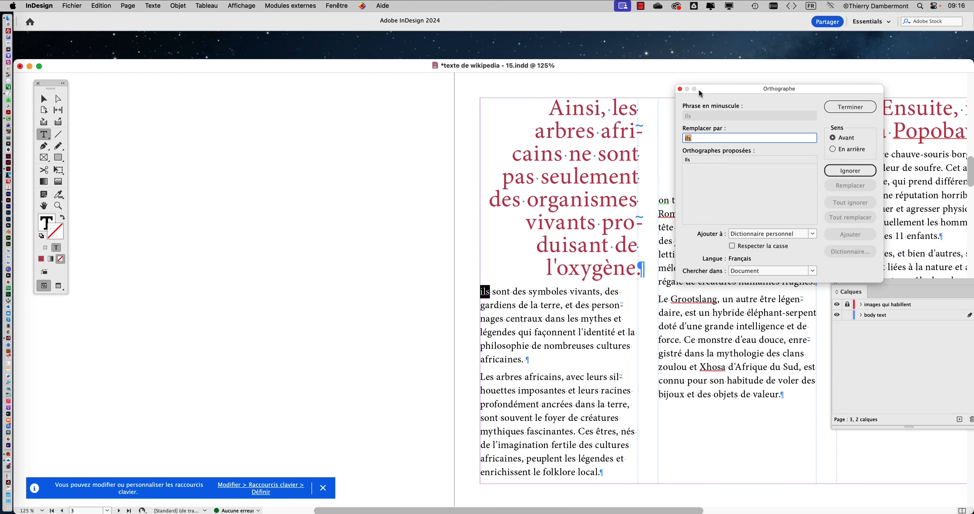
{"action": "left_click_drag", "start_coordinate": [702, 88], "coordinate": [285, 203]}
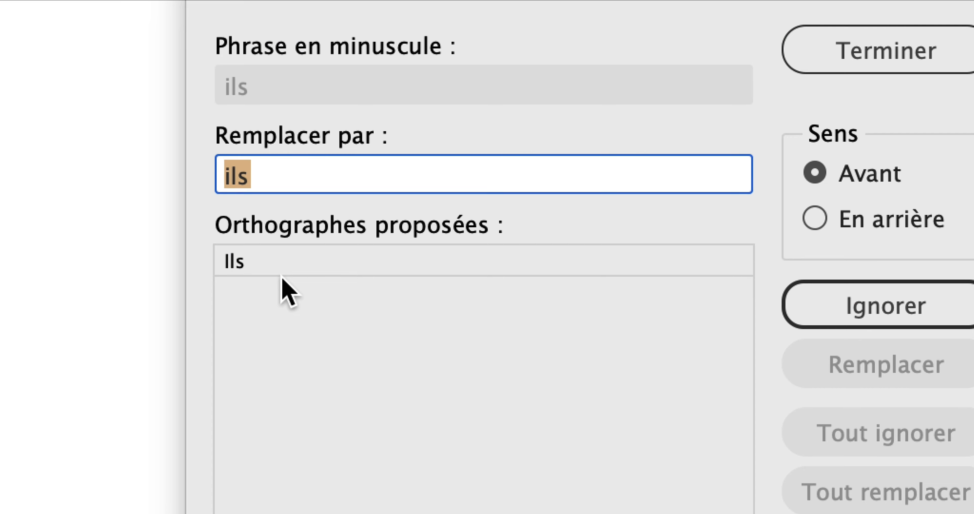
{"action": "left_click", "coordinate": [294, 274]}
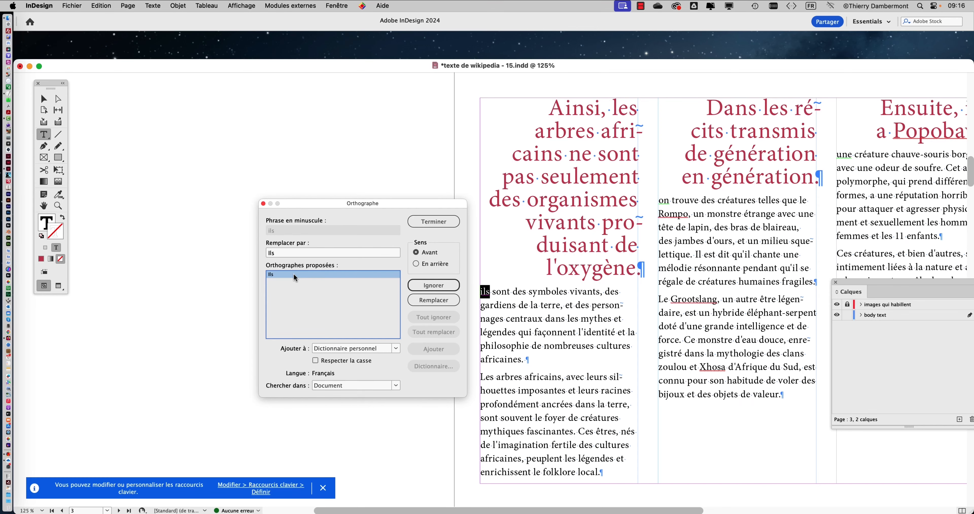
{"action": "left_click", "coordinate": [819, 386]}
{"action": "left_click", "coordinate": [426, 301]}
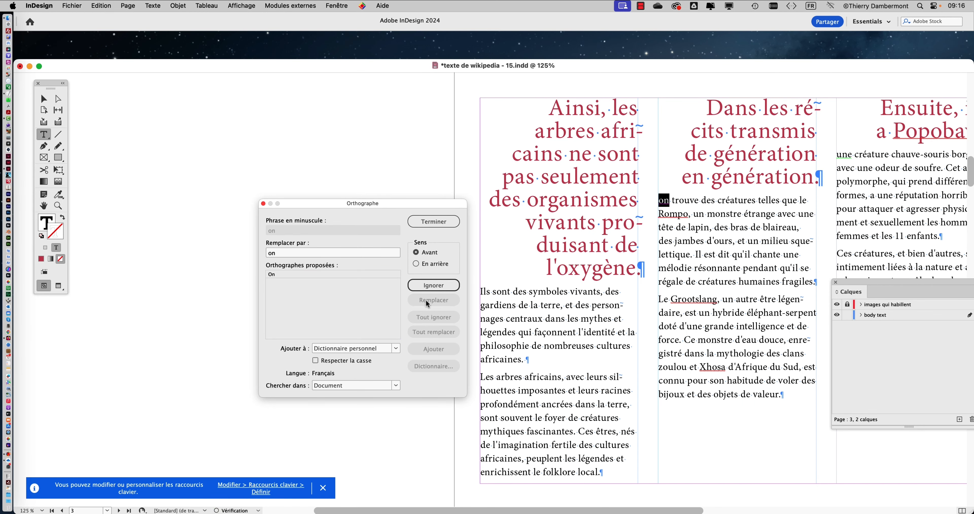
{"action": "left_click", "coordinate": [328, 274]}
{"action": "left_click", "coordinate": [424, 300]}
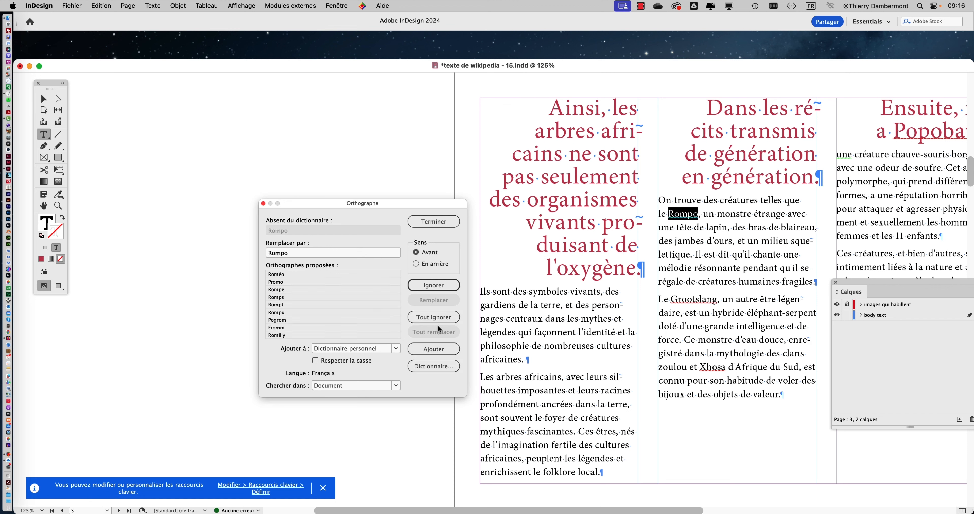
Add "Rompo", "Grootslang", "Xhosa" and "Popobawa" on page 3 to the personal dictionary, keeping the spelling dialog clear of the text
{"action": "left_click", "coordinate": [443, 351]}
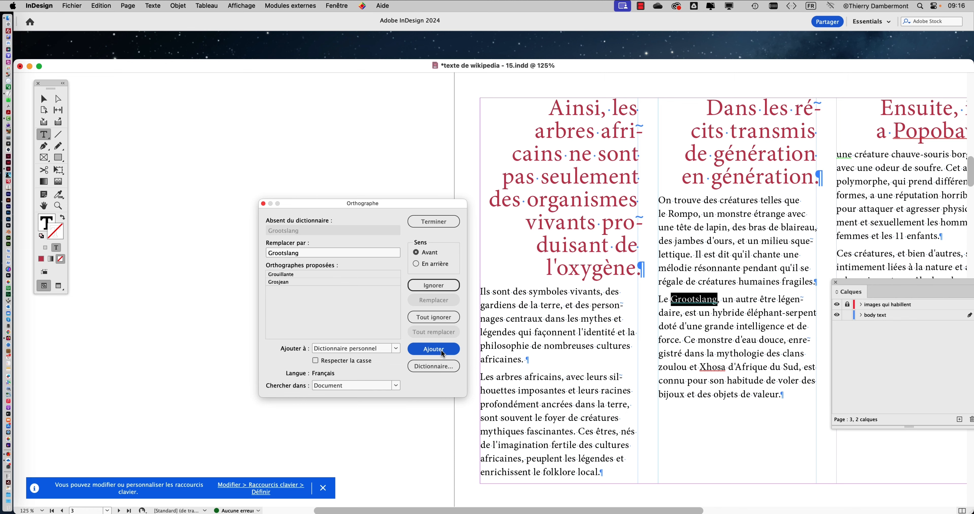
{"action": "left_click", "coordinate": [443, 352]}
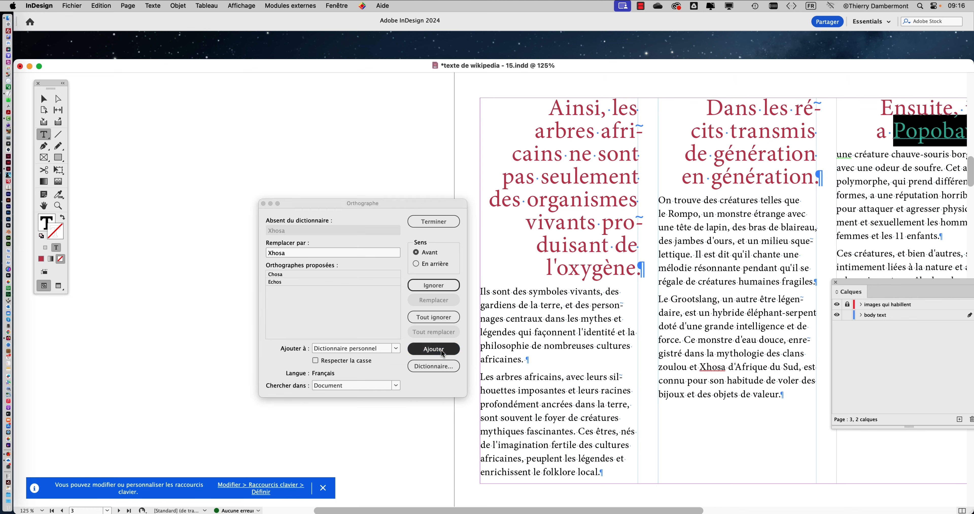
{"action": "left_click_drag", "start_coordinate": [401, 213], "coordinate": [714, 143]}
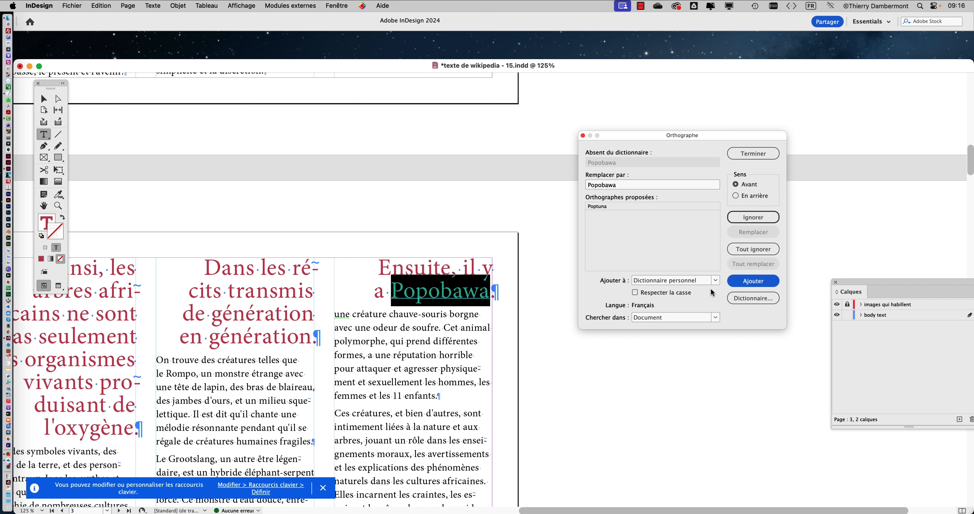
{"action": "left_click", "coordinate": [751, 284]}
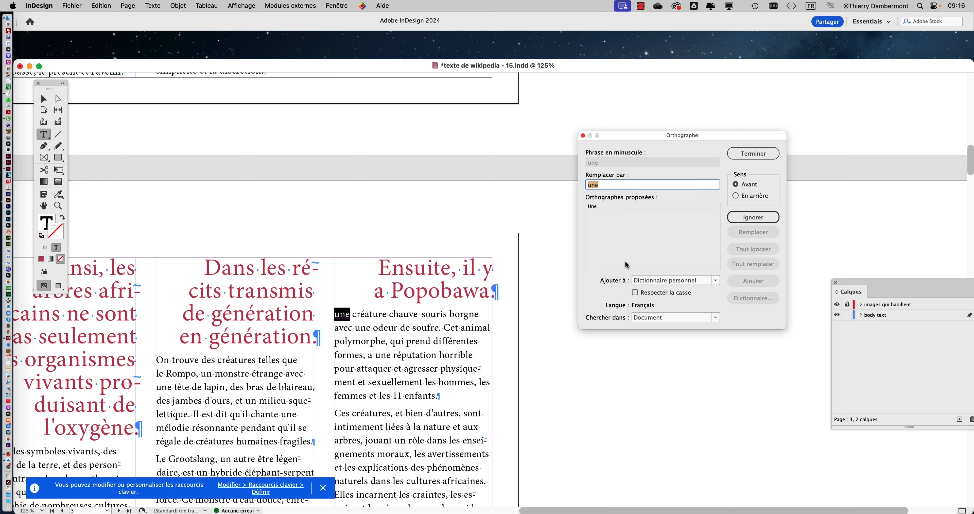
Capitalize the flagged sentence openings, replacing "une" with "Une", "où" with "Où" and "chacun" with "Chacun"
{"action": "left_click", "coordinate": [604, 206]}
{"action": "left_click", "coordinate": [746, 233]}
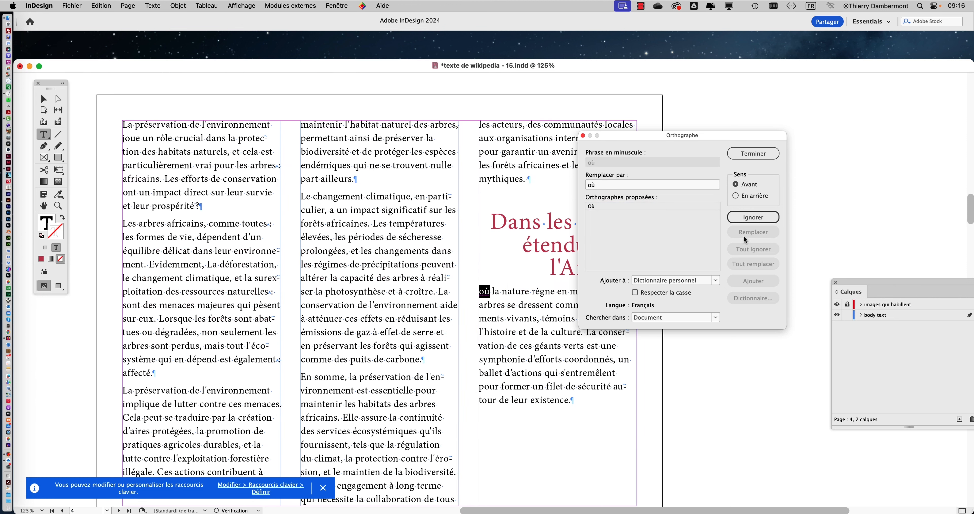
{"action": "left_click_drag", "start_coordinate": [652, 132], "coordinate": [752, 124]}
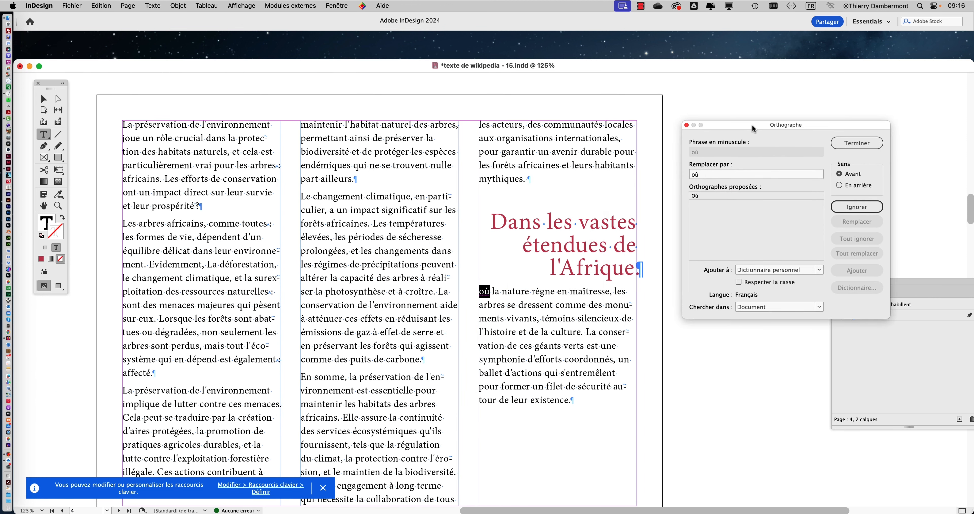
{"action": "left_click", "coordinate": [706, 194]}
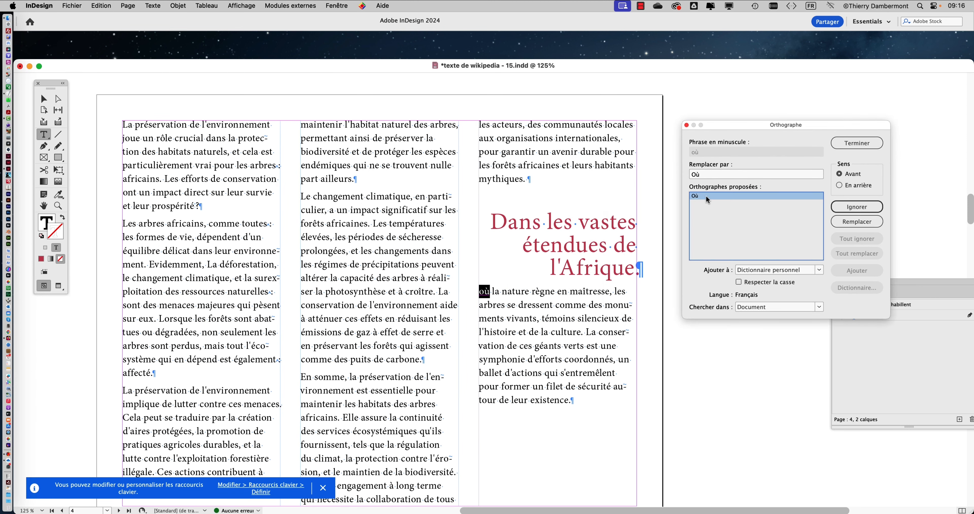
{"action": "left_click", "coordinate": [843, 222]}
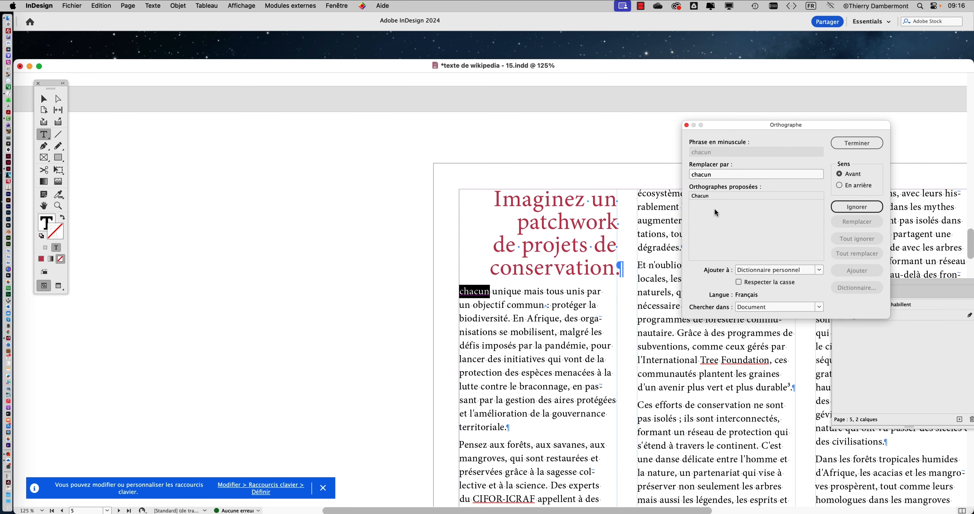
{"action": "left_click", "coordinate": [703, 195]}
{"action": "left_click", "coordinate": [847, 222]}
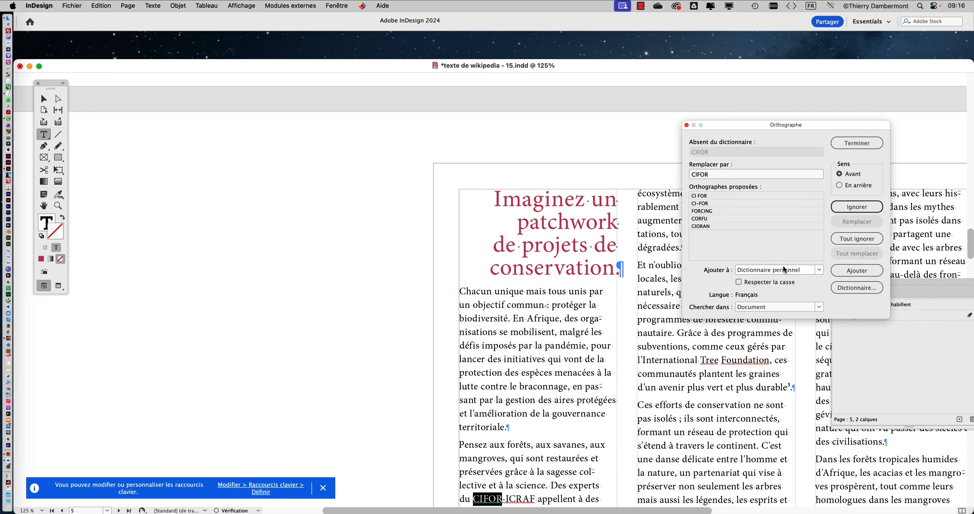
Try to add "CIFOR" on page 5 to the personal dictionary, and ignore all its occurrences instead
{"action": "scroll", "coordinate": [605, 262], "scroll_direction": "down", "scroll_amount": 2}
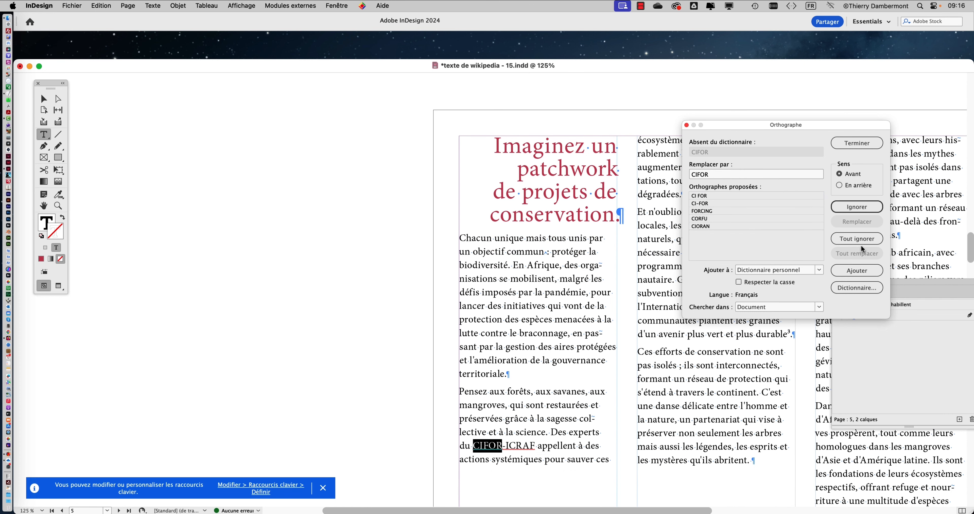
{"action": "left_click", "coordinate": [864, 269]}
{"action": "scroll", "coordinate": [515, 448], "scroll_direction": "down", "scroll_amount": 1}
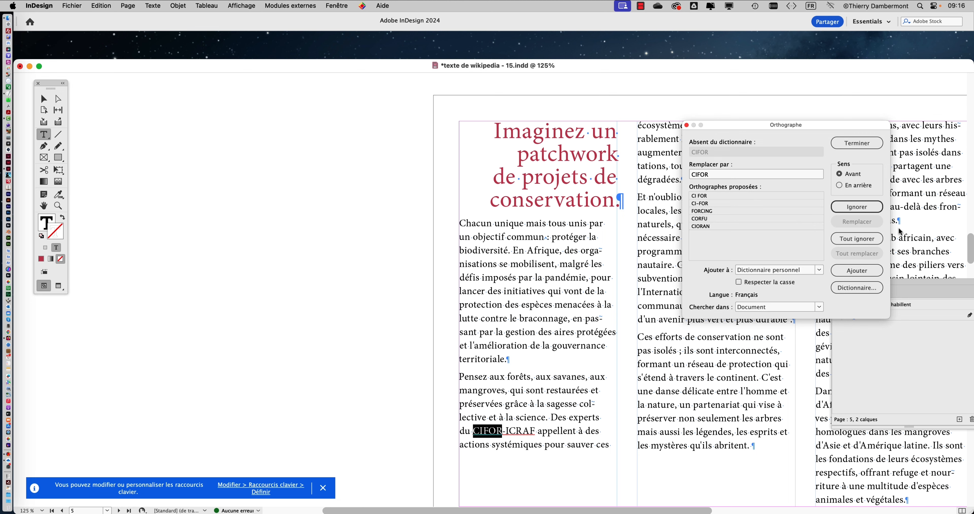
{"action": "left_click", "coordinate": [875, 269]}
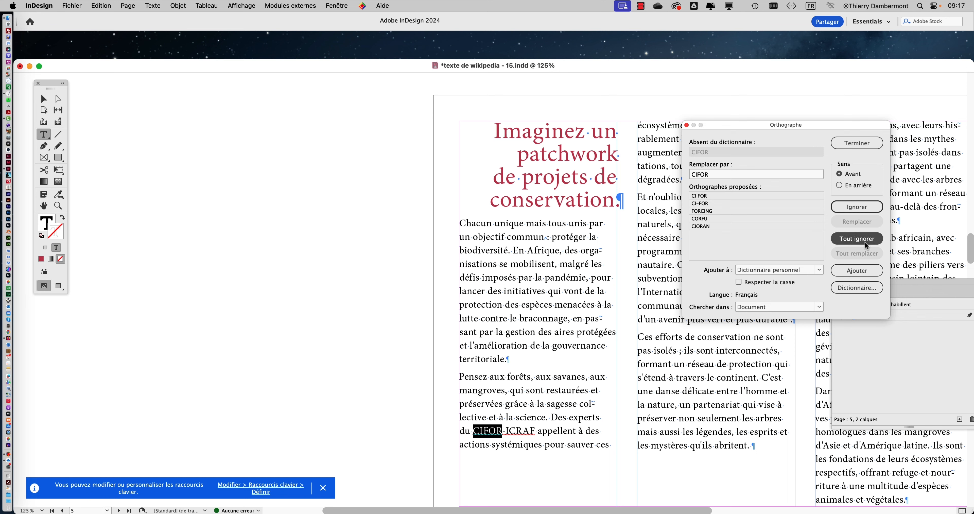
{"action": "left_click", "coordinate": [865, 241]}
{"action": "left_click", "coordinate": [865, 239]}
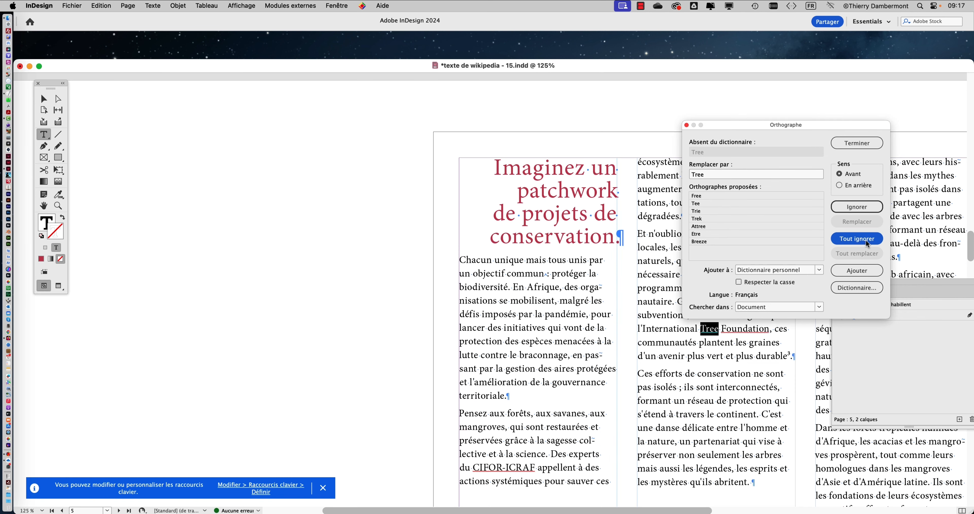
Move the spelling dialog clear of the flagged text and add "Tree" and "Foundation" to the personal dictionary
{"action": "left_click_drag", "start_coordinate": [804, 125], "coordinate": [408, 99]}
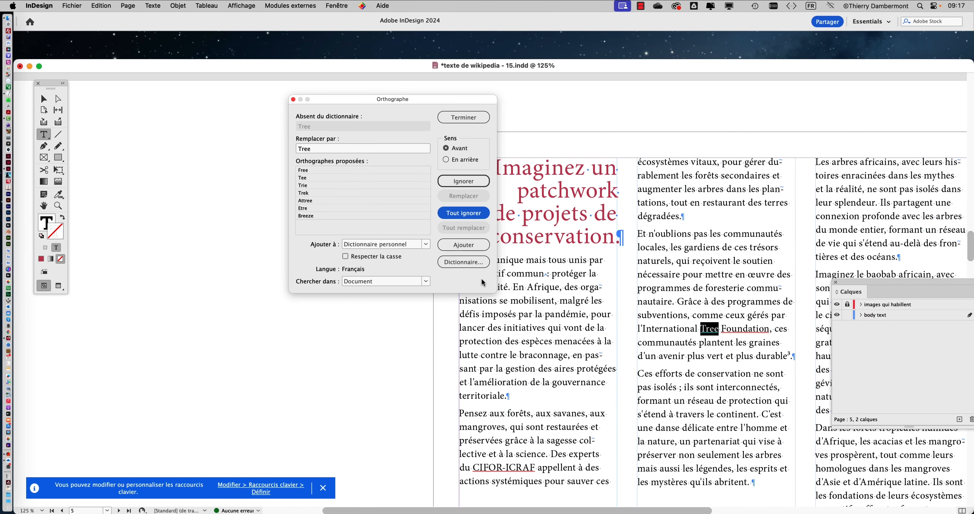
{"action": "left_click", "coordinate": [468, 245]}
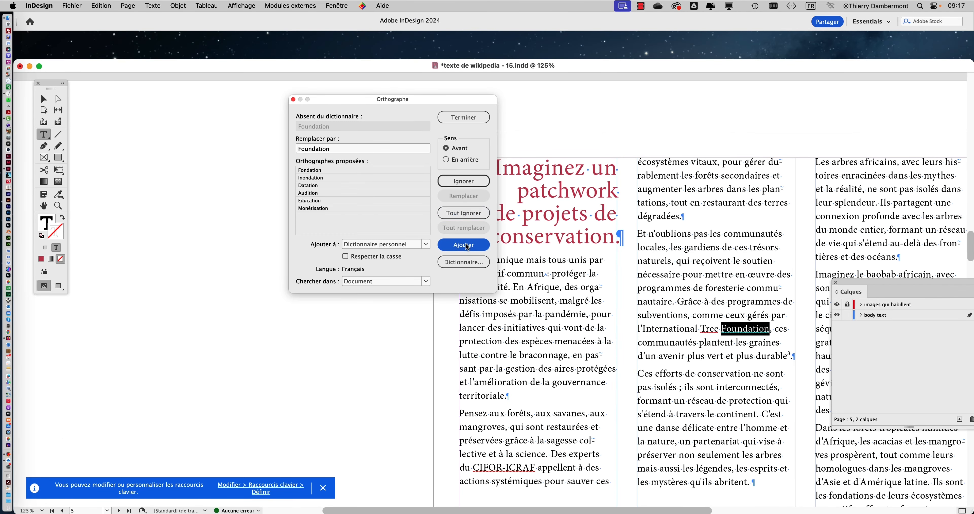
{"action": "left_click", "coordinate": [467, 246]}
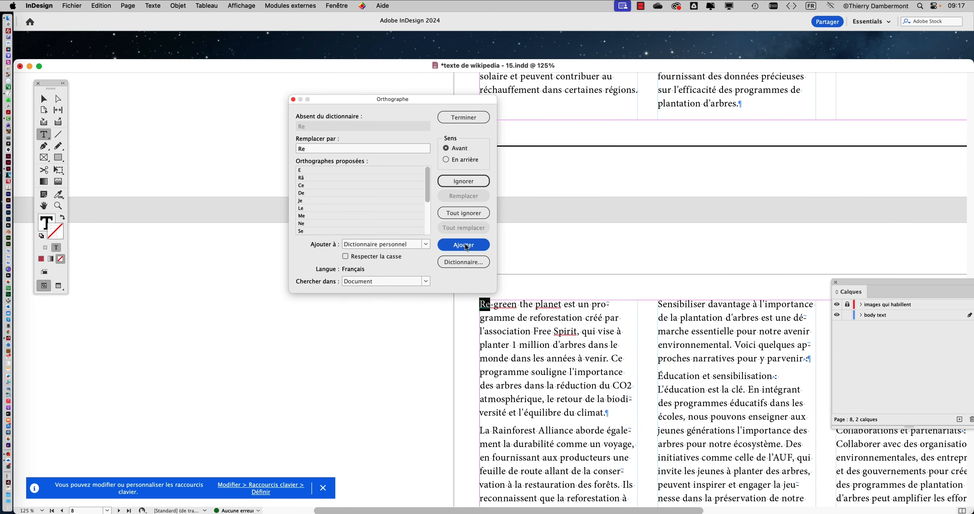
Add the flagged page 8 words "Re", "planet", "Spirit", "Rainforest", "l'AUF" and "influenceurs" to the personal dictionary
{"action": "left_click", "coordinate": [467, 248]}
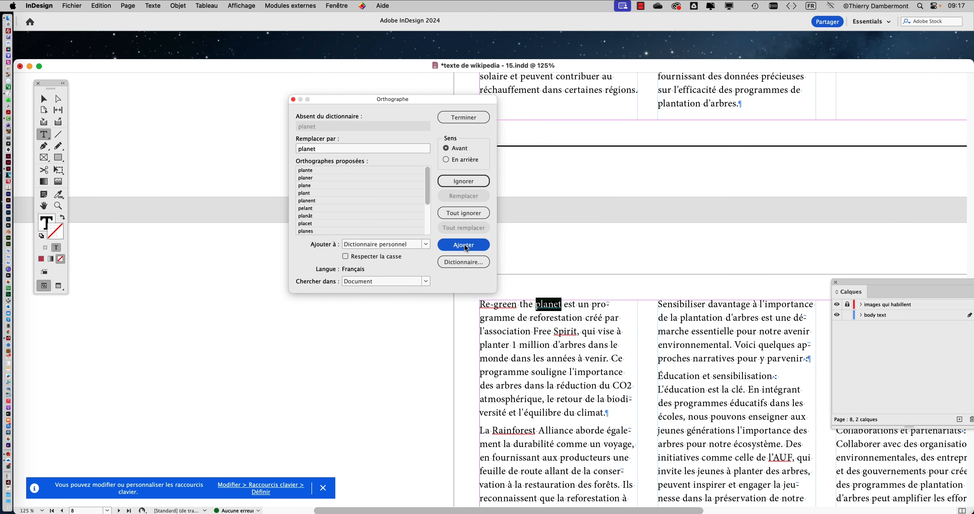
{"action": "left_click", "coordinate": [467, 246]}
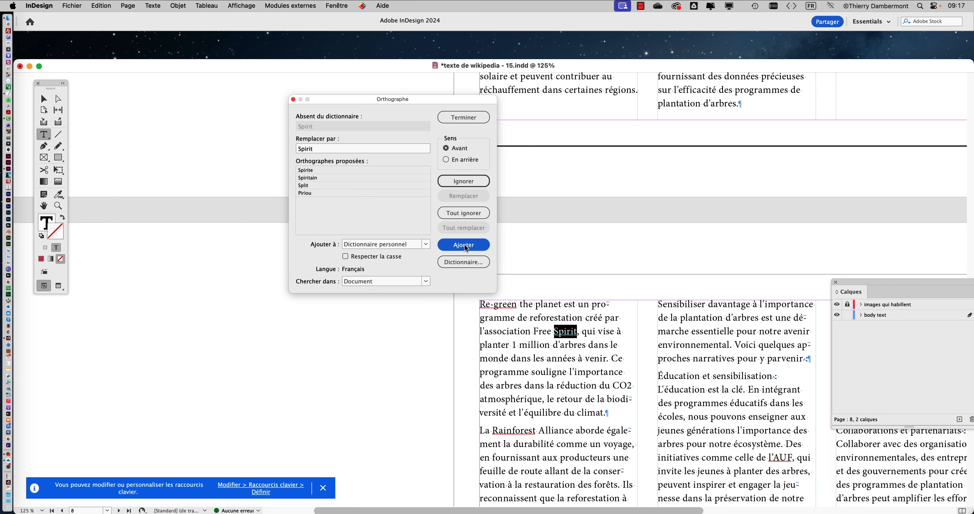
{"action": "left_click", "coordinate": [466, 247]}
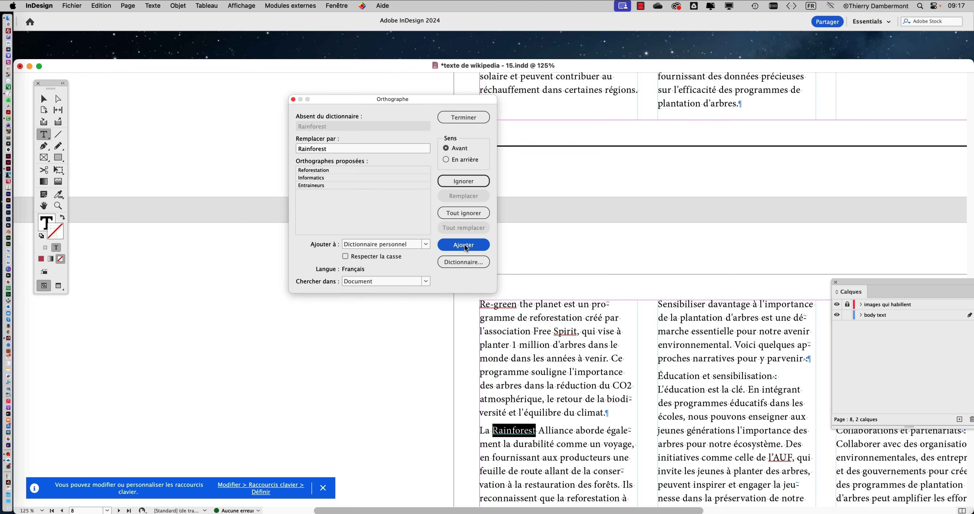
{"action": "left_click", "coordinate": [466, 245]}
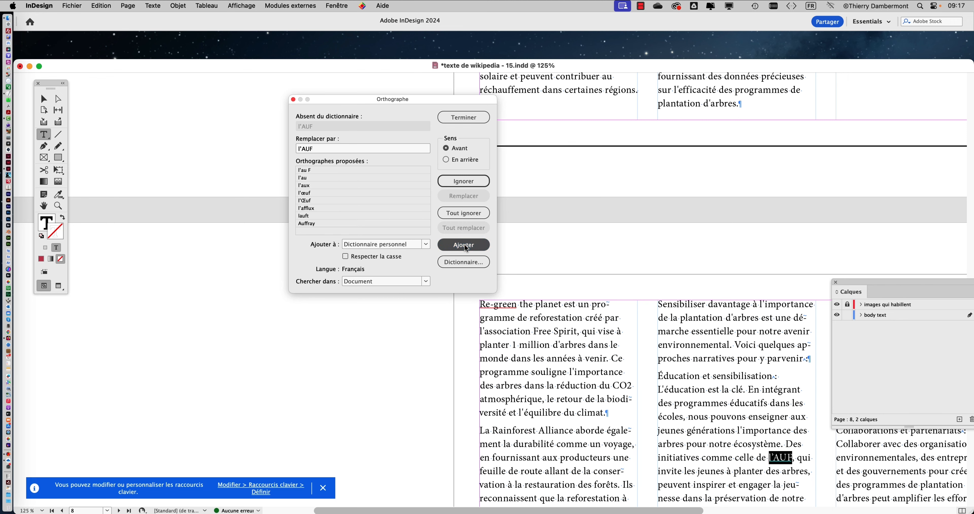
{"action": "left_click", "coordinate": [466, 247]}
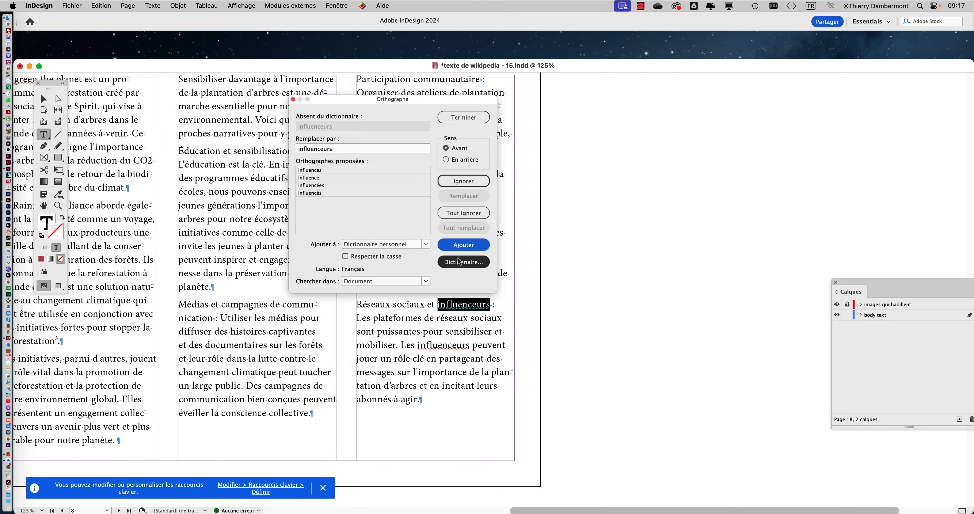
{"action": "left_click", "coordinate": [463, 245]}
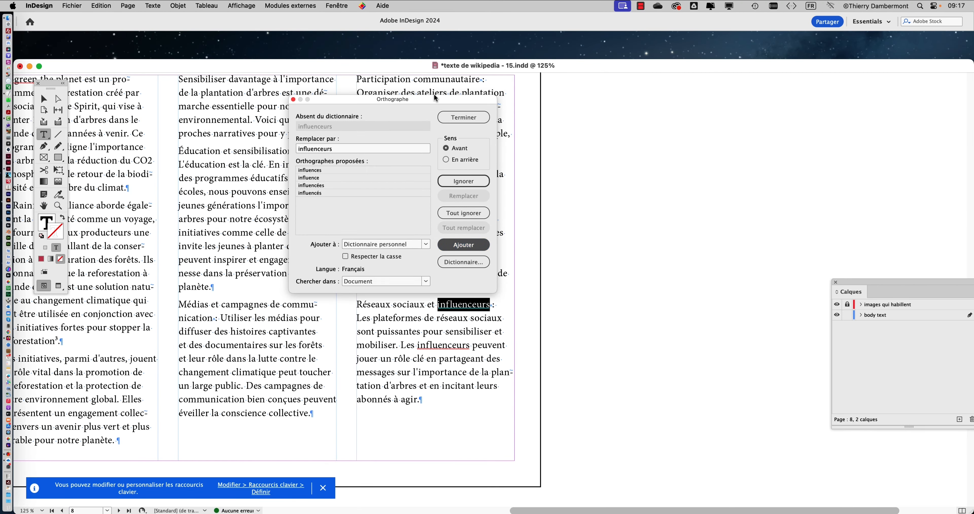
Add the remaining flagged words through "l'Yggdrasil" on page 9 to the personal dictionary and end the spelling check
{"action": "left_click_drag", "start_coordinate": [434, 99], "coordinate": [756, 96]}
{"action": "left_click", "coordinate": [801, 239]}
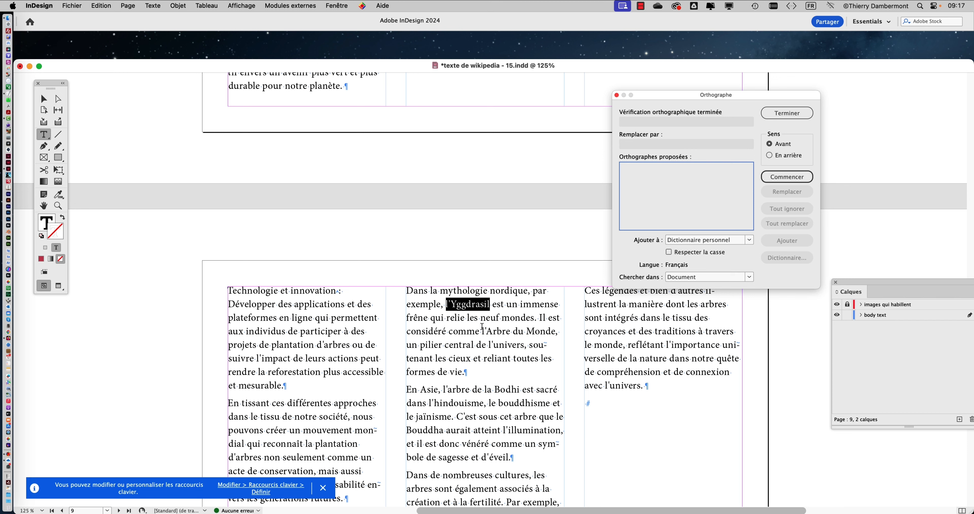
{"action": "left_click", "coordinate": [787, 112]}
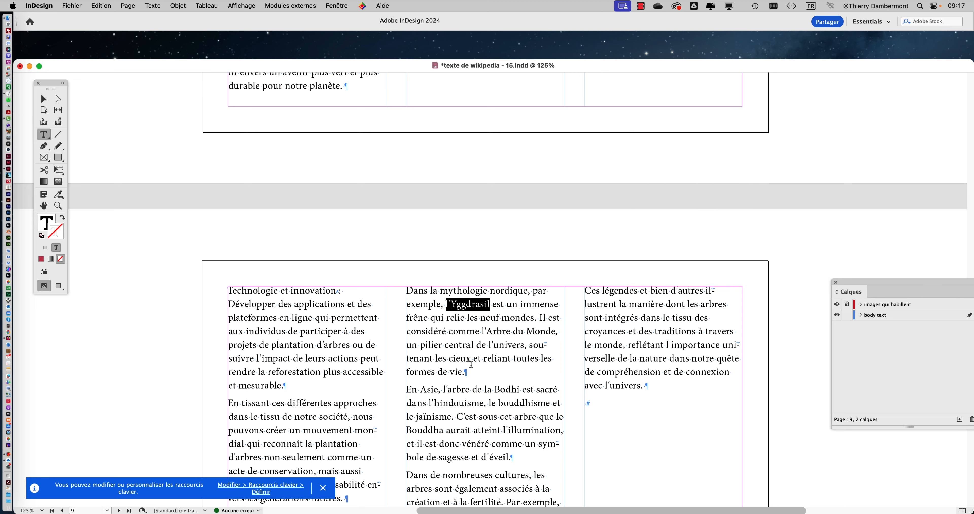
Change the opening "Oui" of the third-column paragraph on page 7 to "Evidemment oui"
{"action": "scroll", "coordinate": [471, 355], "scroll_direction": "up", "scroll_amount": 10}
{"action": "scroll", "coordinate": [469, 343], "scroll_direction": "up", "scroll_amount": 2}
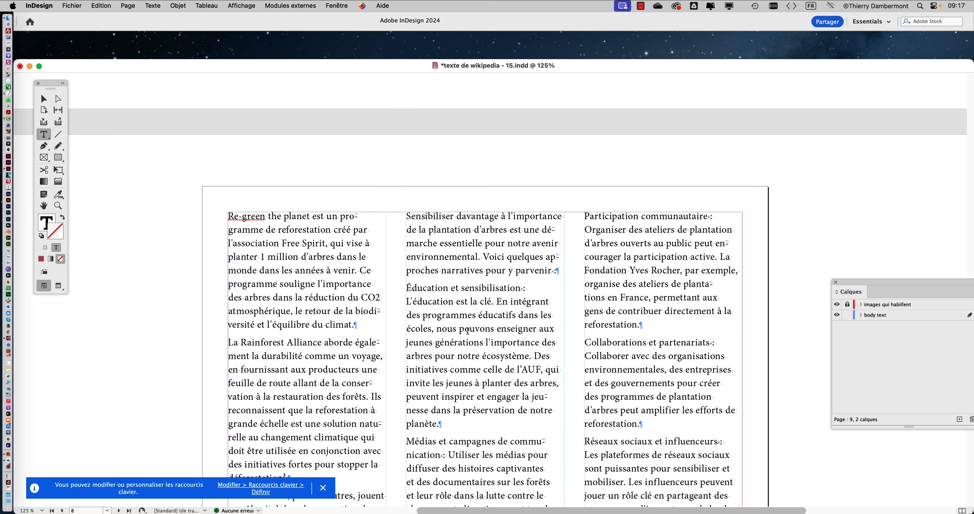
{"action": "scroll", "coordinate": [467, 331], "scroll_direction": "up", "scroll_amount": 10}
{"action": "scroll", "coordinate": [467, 332], "scroll_direction": "down", "scroll_amount": 10}
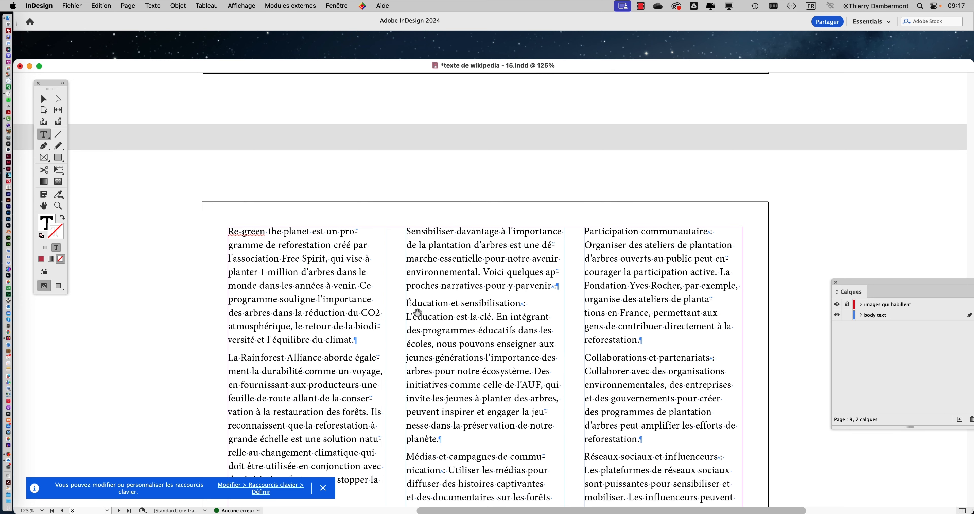
{"action": "scroll", "coordinate": [414, 311], "scroll_direction": "up", "scroll_amount": 1}
{"action": "scroll", "coordinate": [471, 275], "scroll_direction": "up", "scroll_amount": 10}
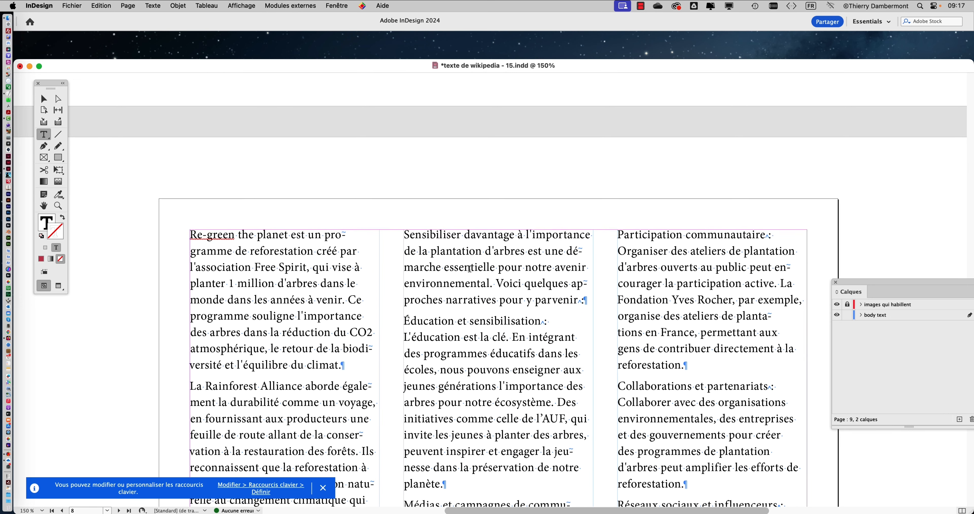
{"action": "scroll", "coordinate": [469, 270], "scroll_direction": "up", "scroll_amount": 7}
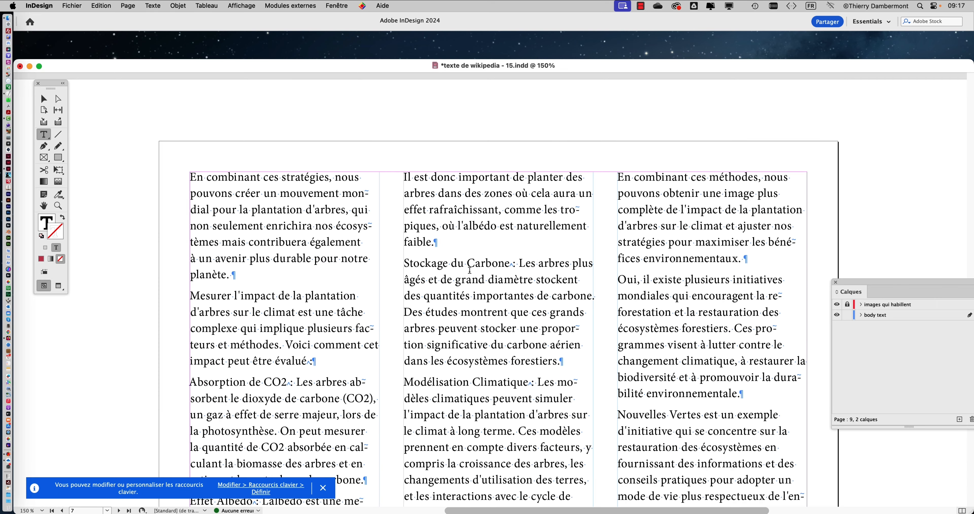
{"action": "scroll", "coordinate": [625, 260], "scroll_direction": "up", "scroll_amount": 1}
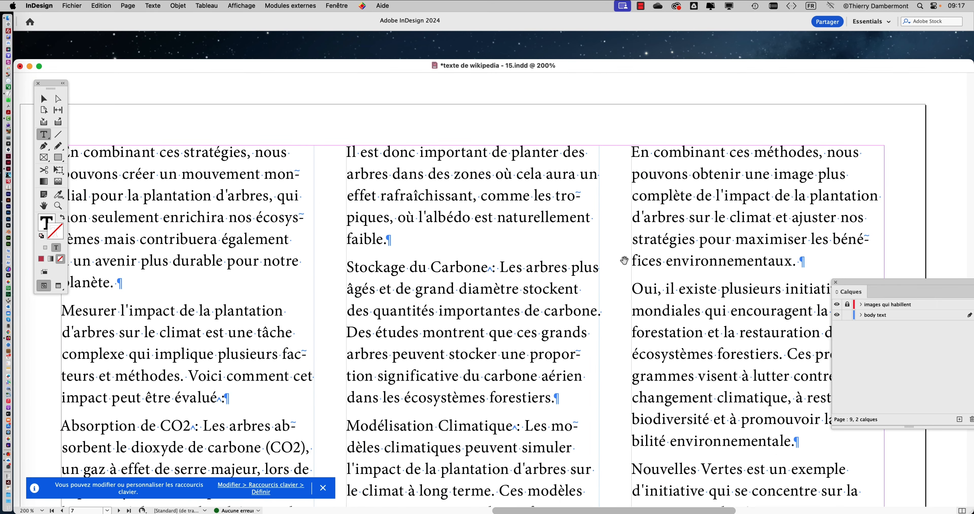
{"action": "scroll", "coordinate": [662, 297], "scroll_direction": "up", "scroll_amount": 1}
{"action": "left_click_drag", "start_coordinate": [629, 288], "coordinate": [617, 288]}
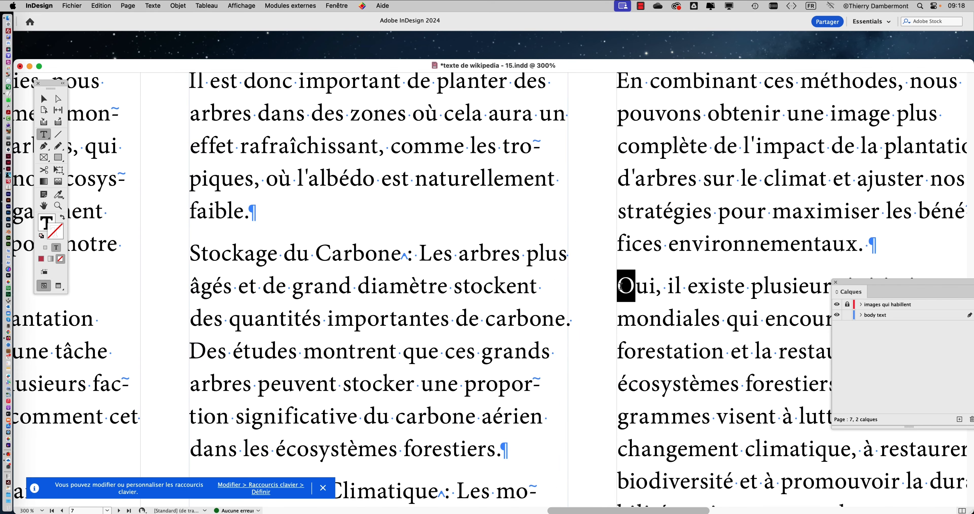
{"action": "type", "text": "Evidemment"}
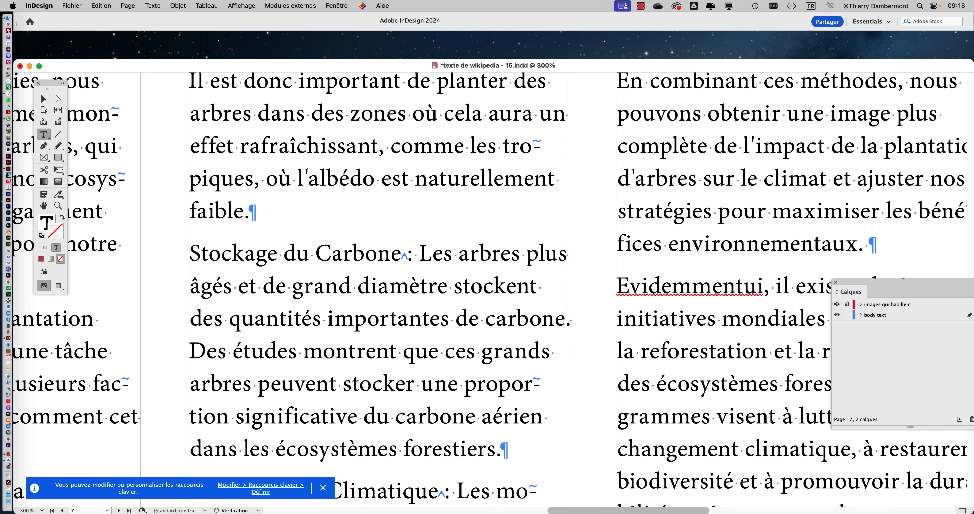
{"action": "type", "text": " o"}
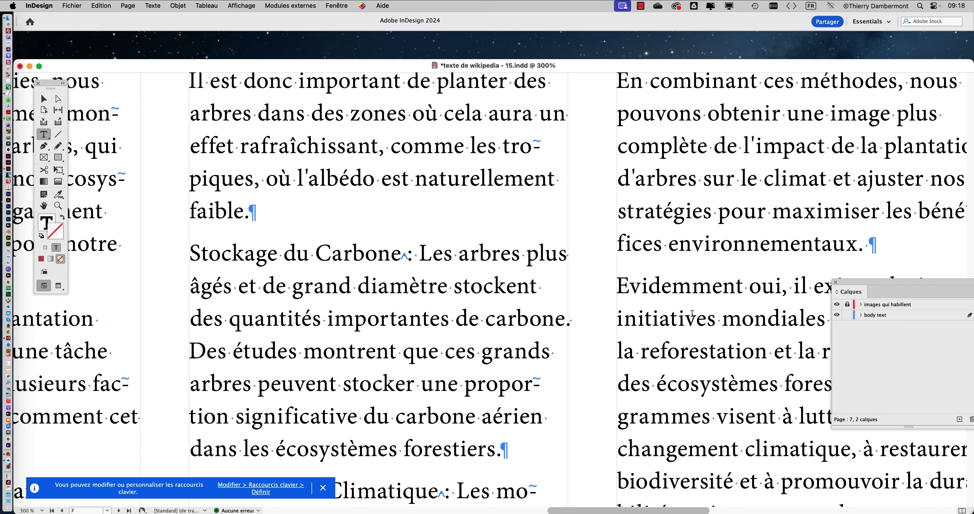
Move the Layers panel clear of the "Evidemment oui" paragraph in the third column
{"action": "left_click_drag", "start_coordinate": [633, 288], "coordinate": [617, 288]}
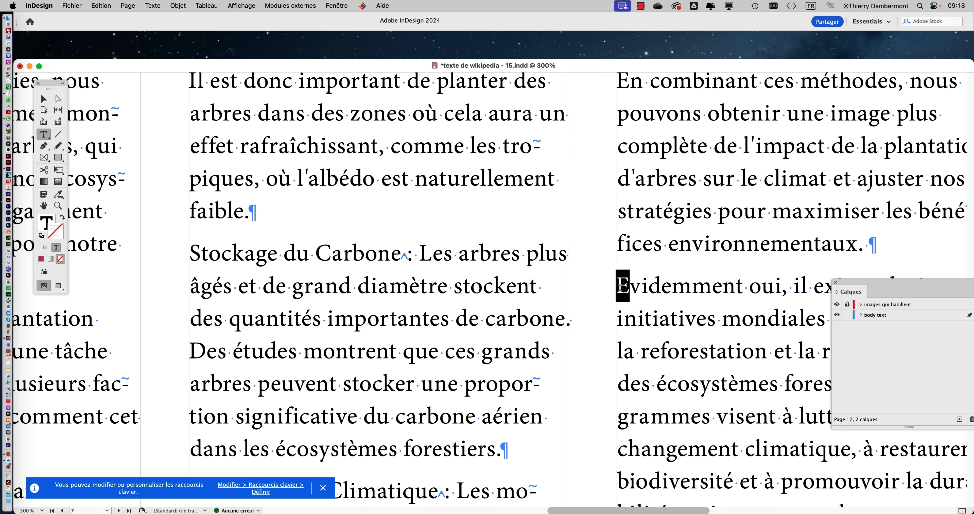
{"action": "left_click", "coordinate": [683, 298]}
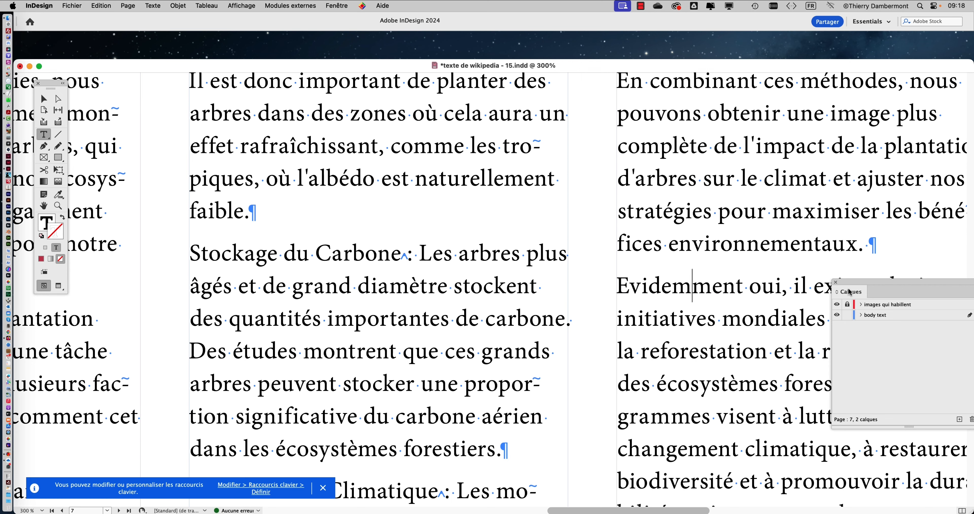
{"action": "left_click_drag", "start_coordinate": [851, 291], "coordinate": [857, 429]}
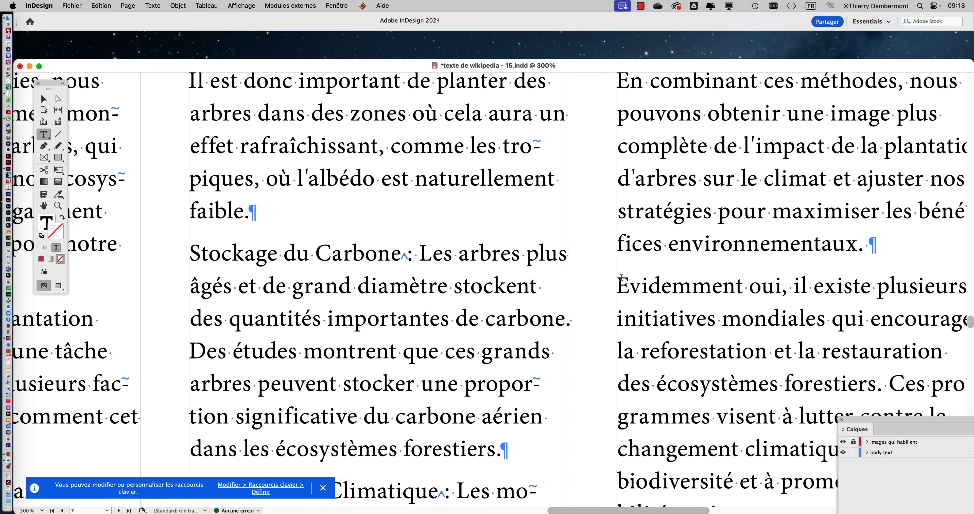
{"action": "left_click", "coordinate": [618, 286]}
{"action": "left_click", "coordinate": [106, 5]}
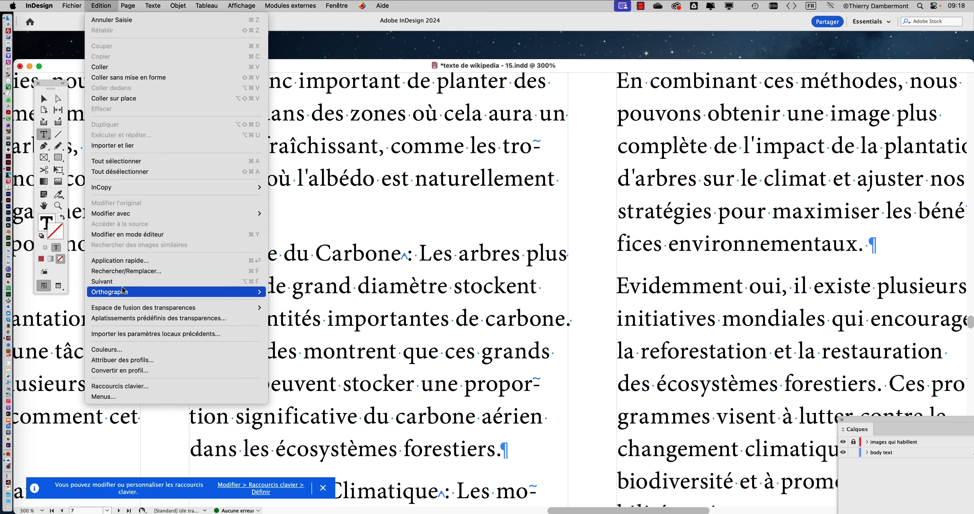
{"action": "left_click", "coordinate": [293, 293]}
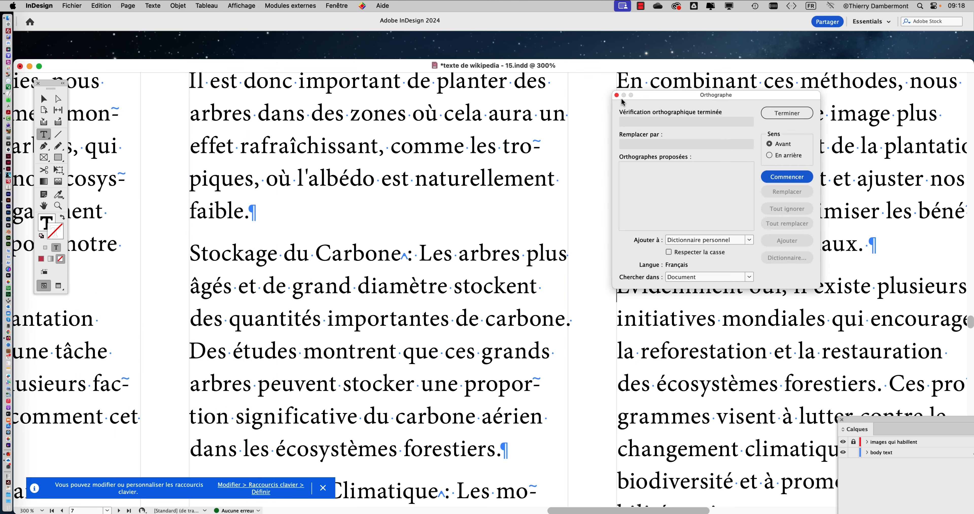
{"action": "left_click_drag", "start_coordinate": [651, 95], "coordinate": [266, 105]}
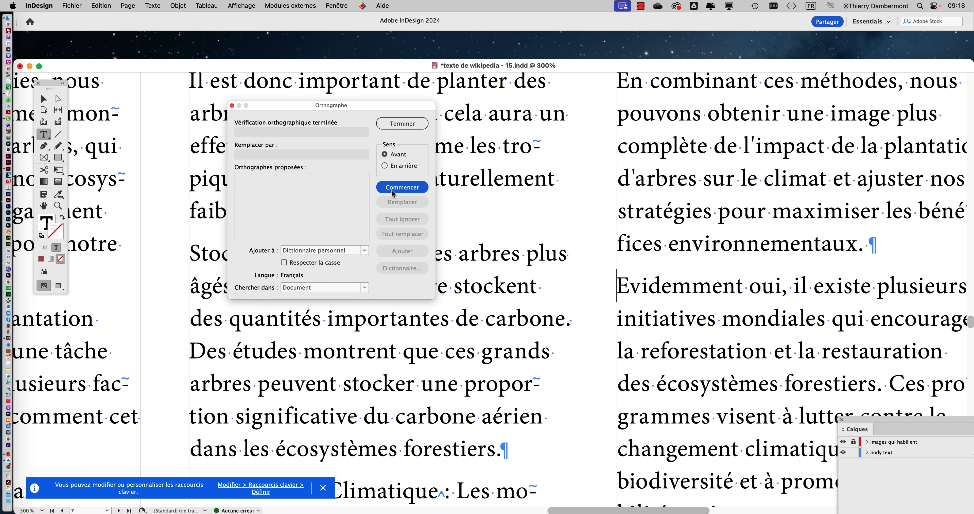
{"action": "left_click", "coordinate": [416, 125]}
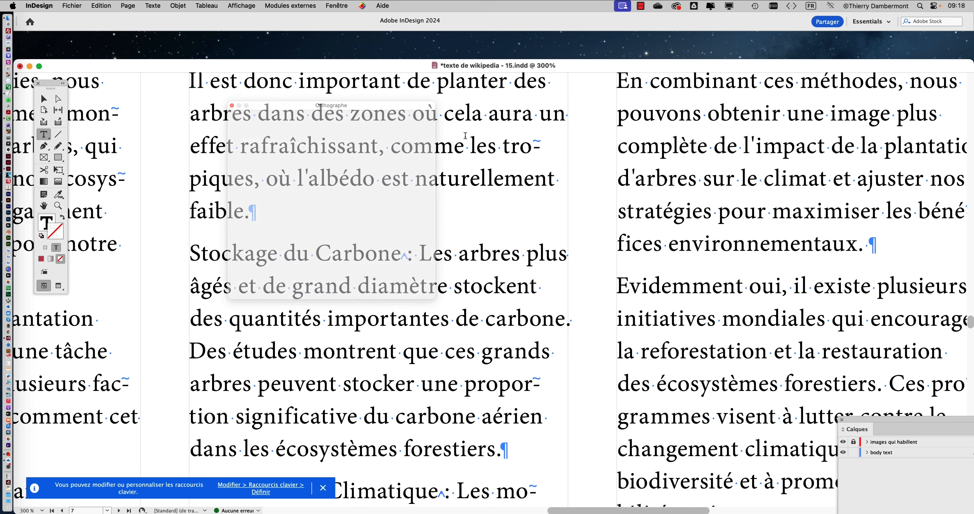
Rerun the document's spelling check in the backward direction, and again in the forward direction
{"action": "left_click", "coordinate": [101, 5]}
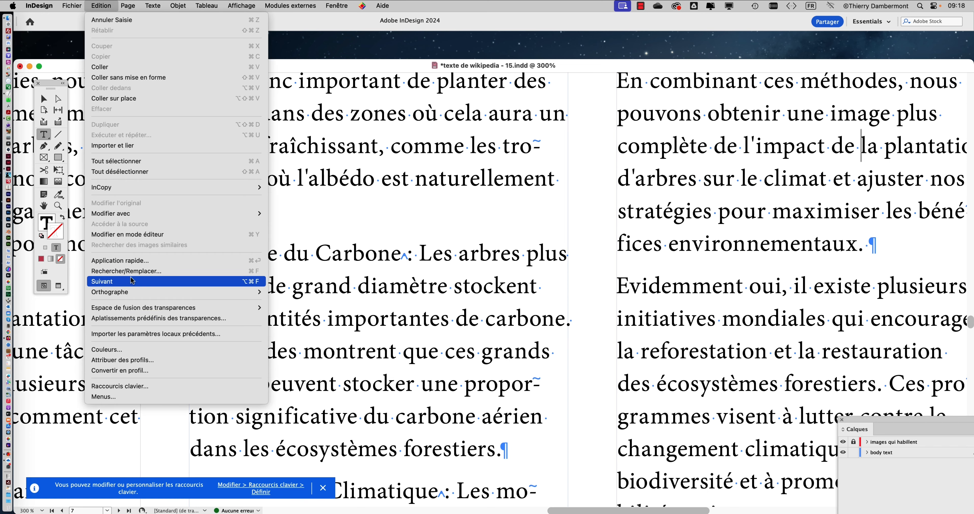
{"action": "left_click", "coordinate": [303, 291]}
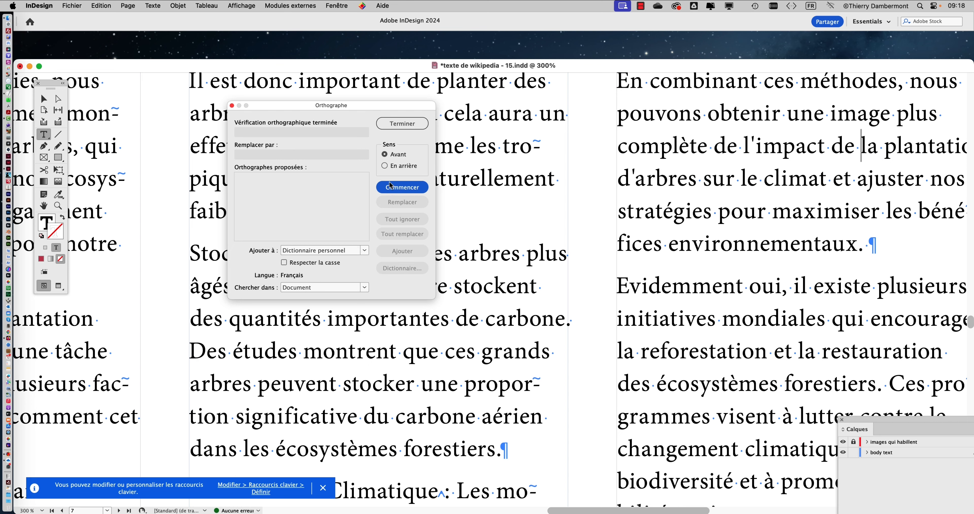
{"action": "left_click", "coordinate": [396, 166]}
{"action": "left_click", "coordinate": [403, 189]}
{"action": "left_click", "coordinate": [393, 154]}
{"action": "left_click", "coordinate": [405, 192]}
Rerun the spelling check with its scope set to the story, and again to all documents, and close it
{"action": "left_click", "coordinate": [338, 285]}
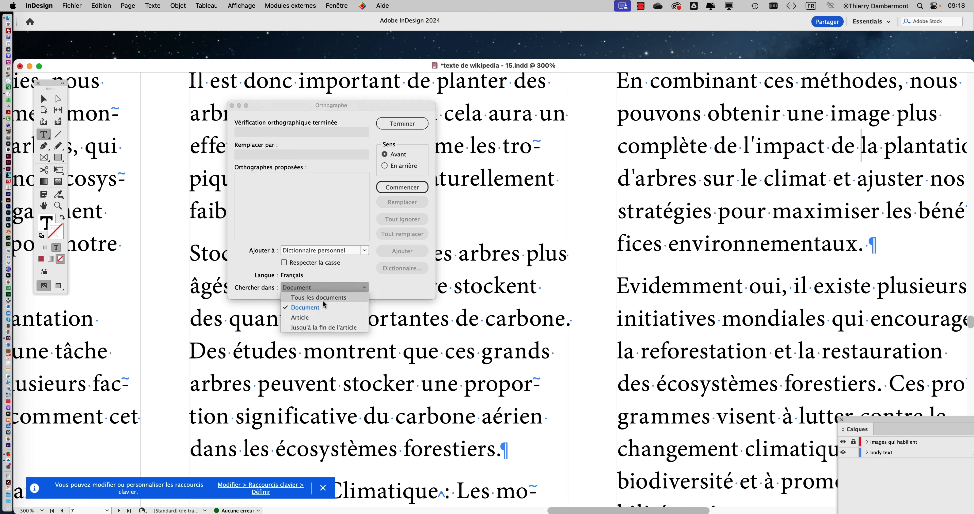
{"action": "left_click", "coordinate": [323, 317]}
{"action": "left_click", "coordinate": [404, 188]}
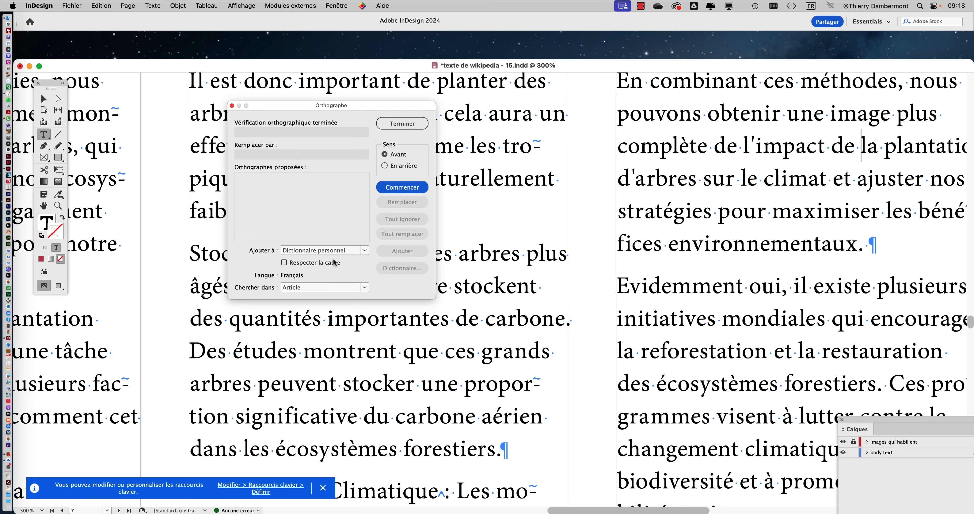
{"action": "left_click", "coordinate": [327, 288]}
{"action": "left_click", "coordinate": [319, 298]}
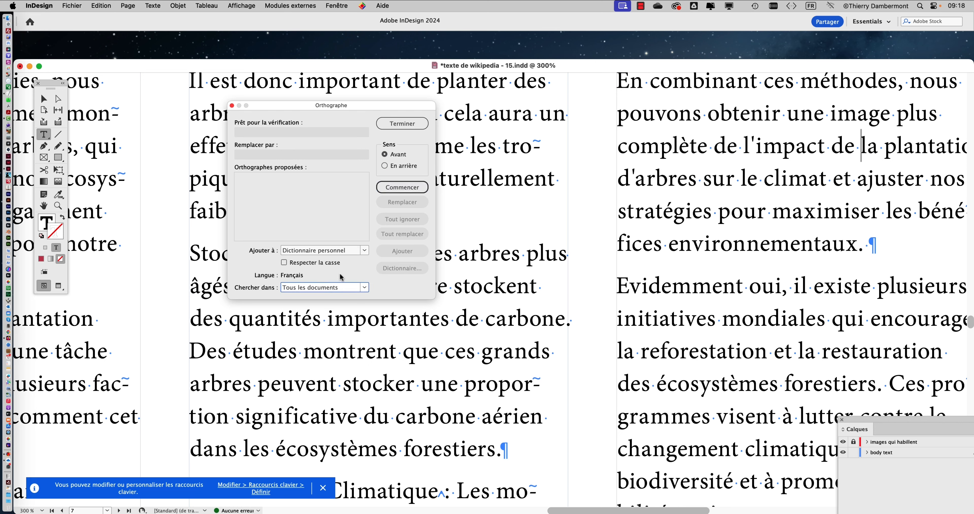
{"action": "left_click", "coordinate": [390, 189]}
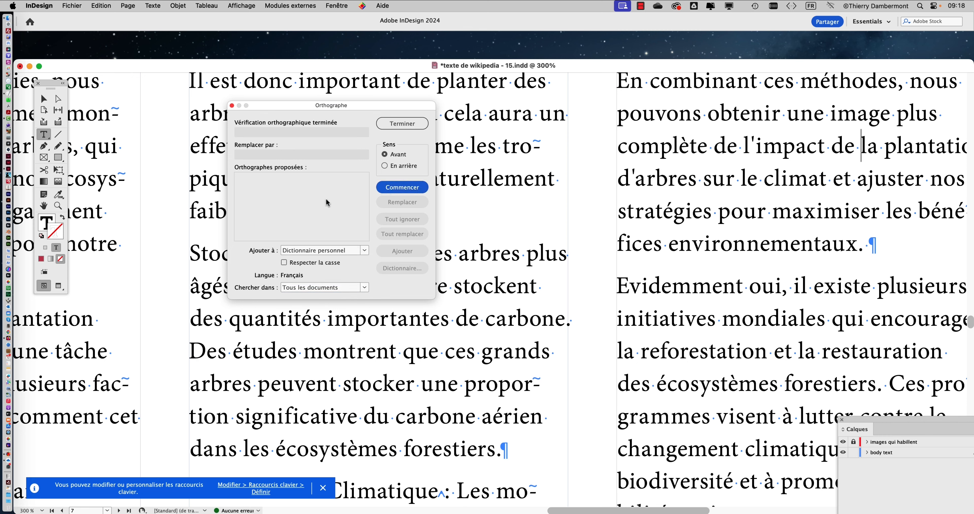
{"action": "left_click", "coordinate": [402, 124]}
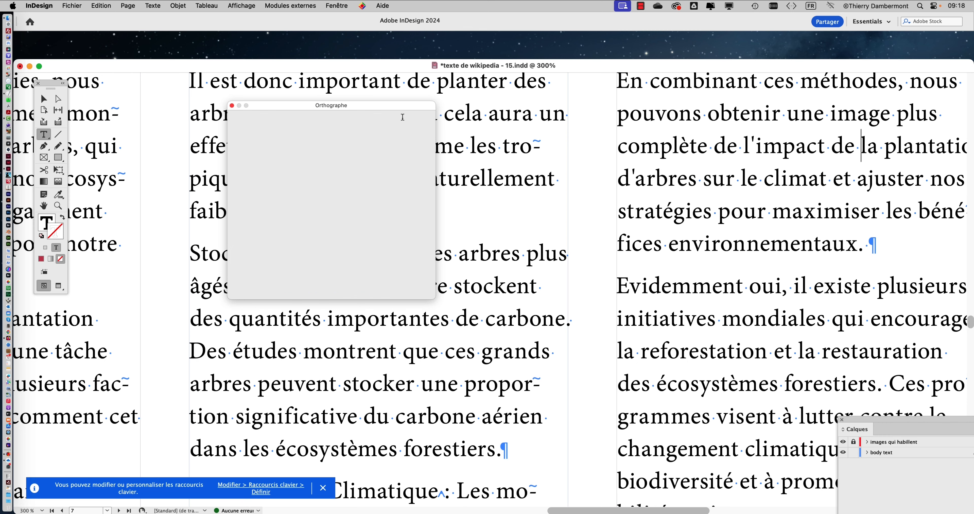
Replace the unaccented initial "E" of "Evidemment" in the third column of page 7 with the accented capital "É"
{"action": "scroll", "coordinate": [675, 295], "scroll_direction": "up", "scroll_amount": 3}
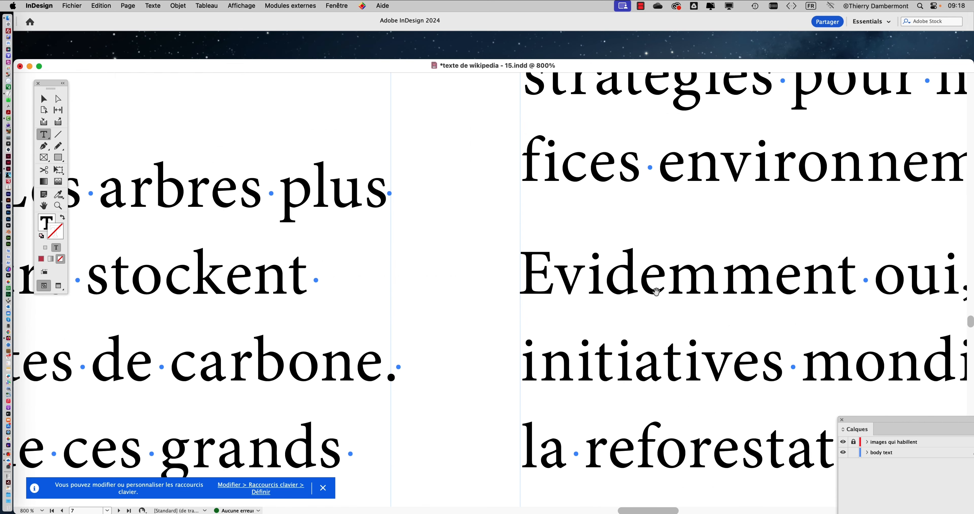
{"action": "left_click_drag", "start_coordinate": [542, 275], "coordinate": [360, 233]}
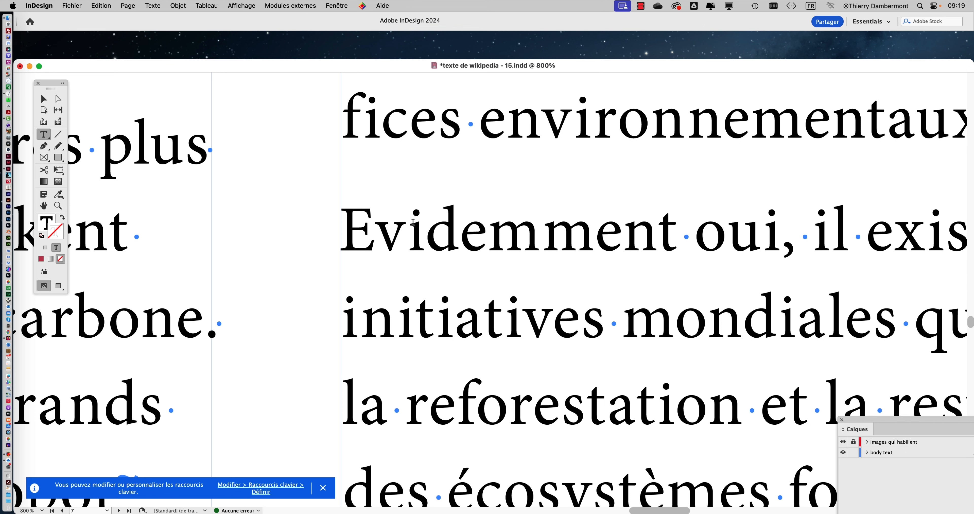
{"action": "left_click", "coordinate": [376, 236]}
{"action": "key", "text": "shift+Left"}
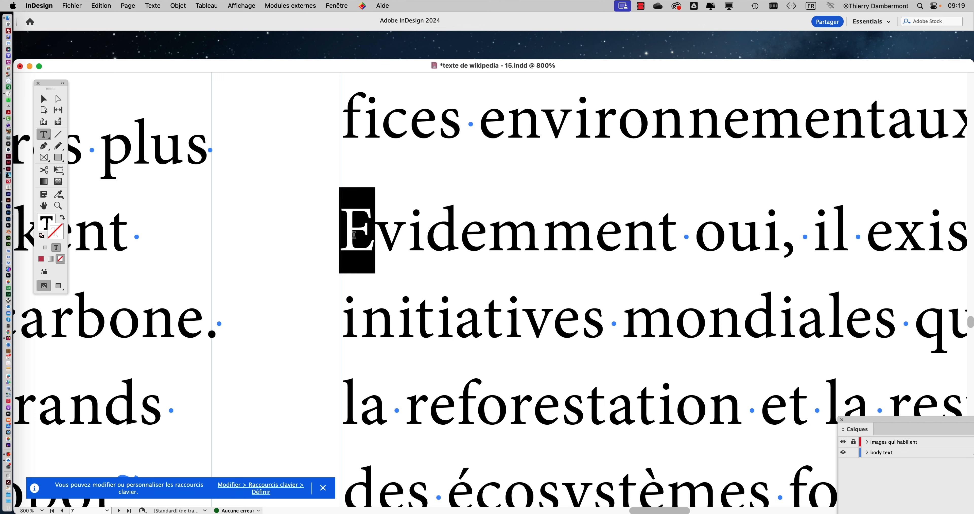
{"action": "left_click", "coordinate": [360, 239]}
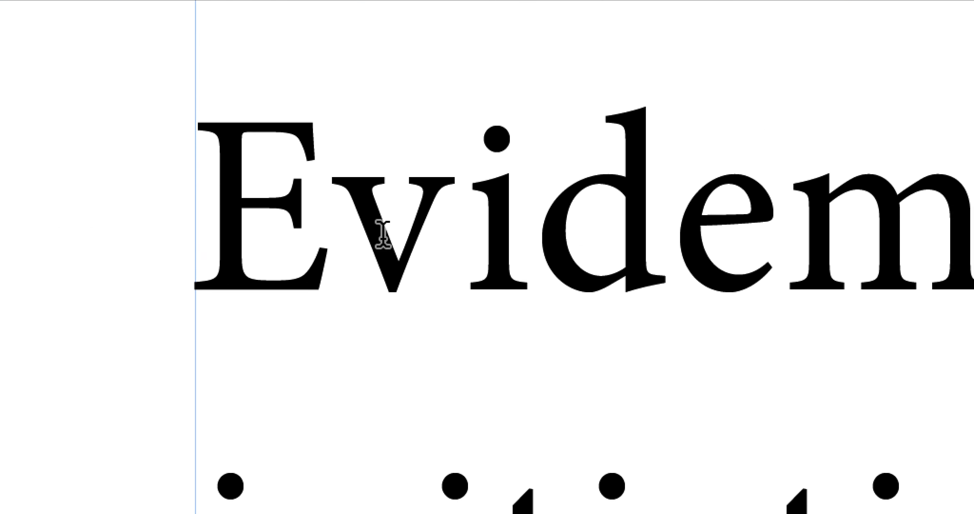
{"action": "key", "text": "shift+Left"}
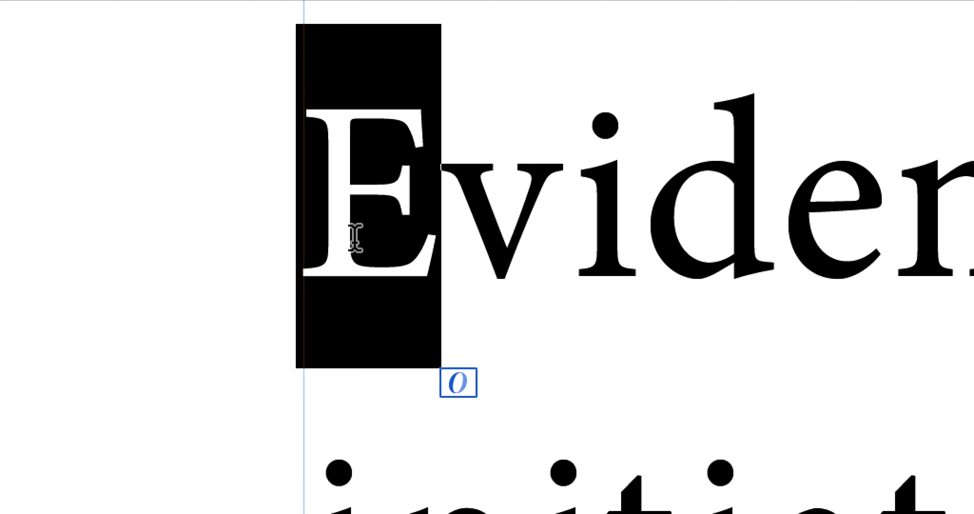
{"action": "left_click_drag", "start_coordinate": [430, 252], "coordinate": [340, 256]}
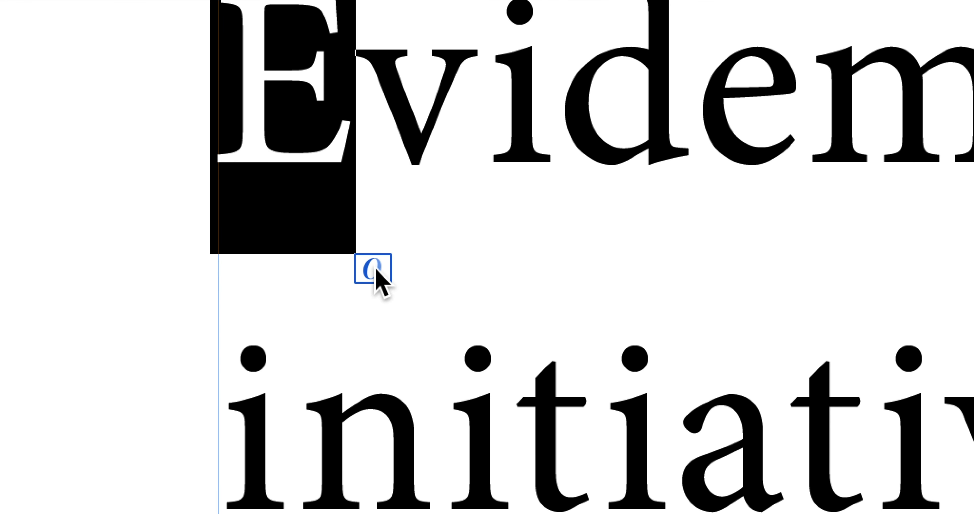
{"action": "left_click", "coordinate": [376, 270]}
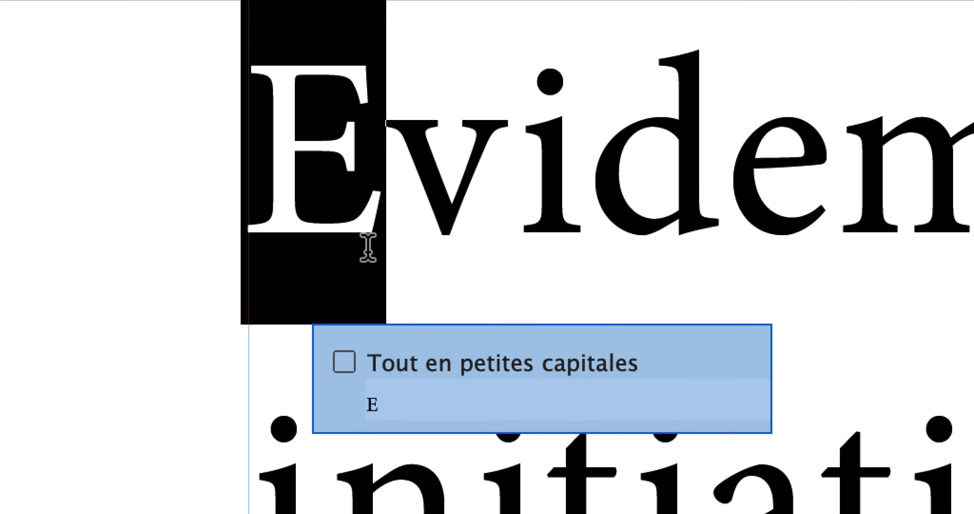
{"action": "left_click", "coordinate": [369, 246]}
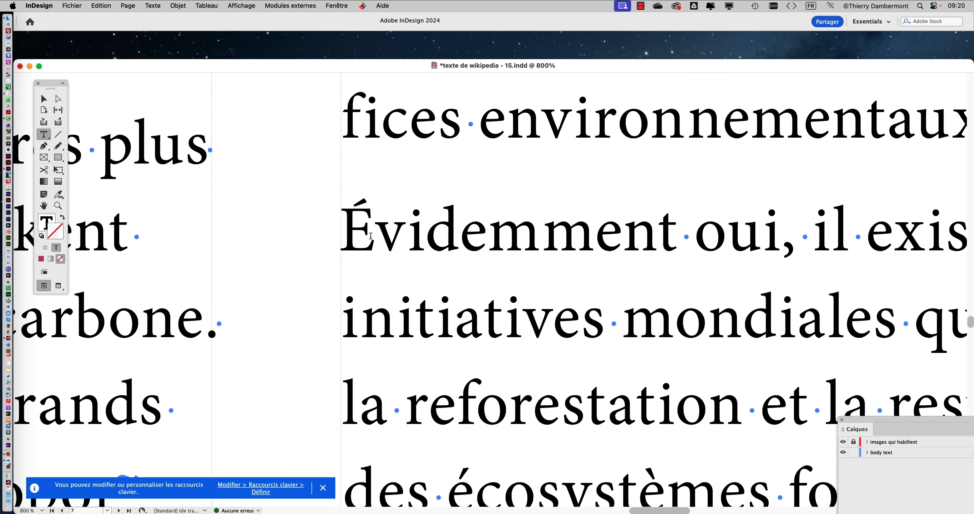
View the available keyboard input sources and select the accented "É" at the start of "Évidemment" in the third column
{"action": "left_click", "coordinate": [812, 7]}
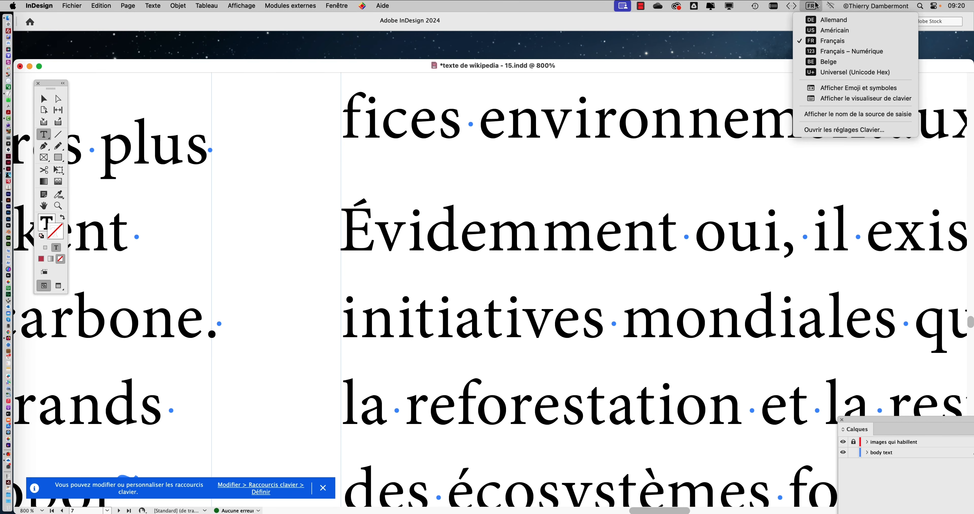
{"action": "left_click", "coordinate": [811, 6]}
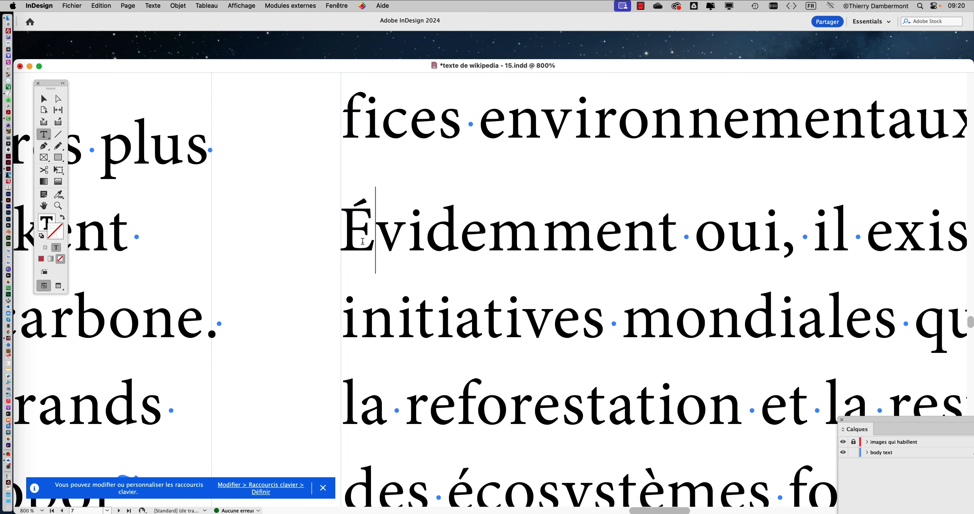
{"action": "left_click_drag", "start_coordinate": [372, 238], "coordinate": [343, 238]}
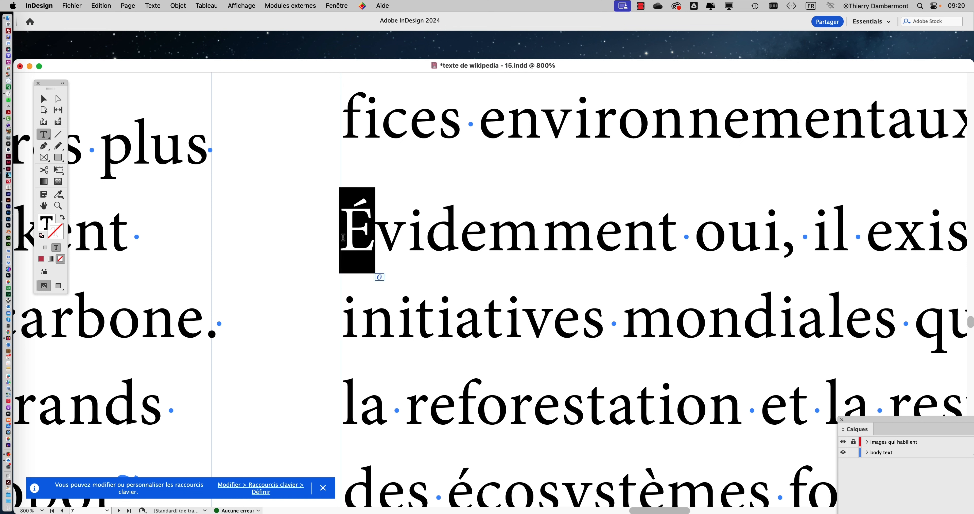
{"action": "key", "text": "Right"}
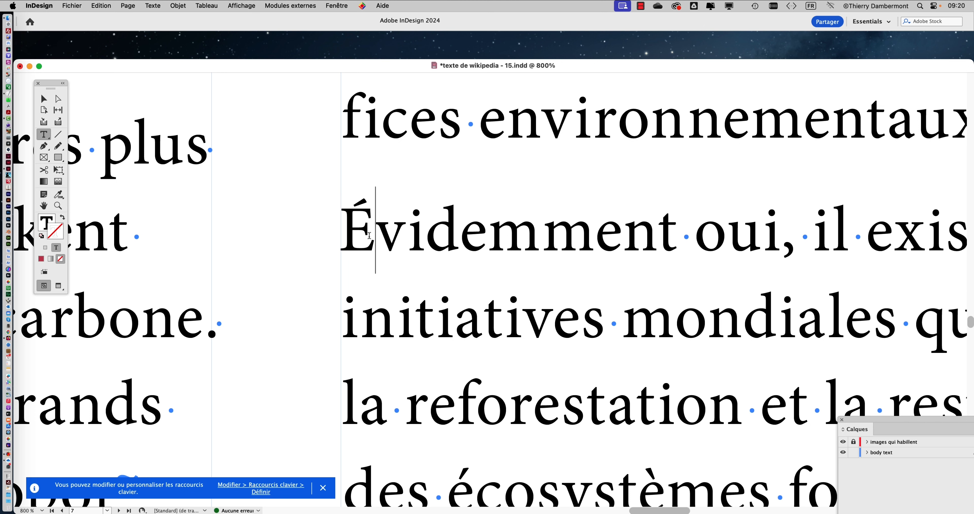
{"action": "key", "text": "shift+Left"}
{"action": "key", "text": "Right"}
{"action": "key", "text": "shift+Left"}
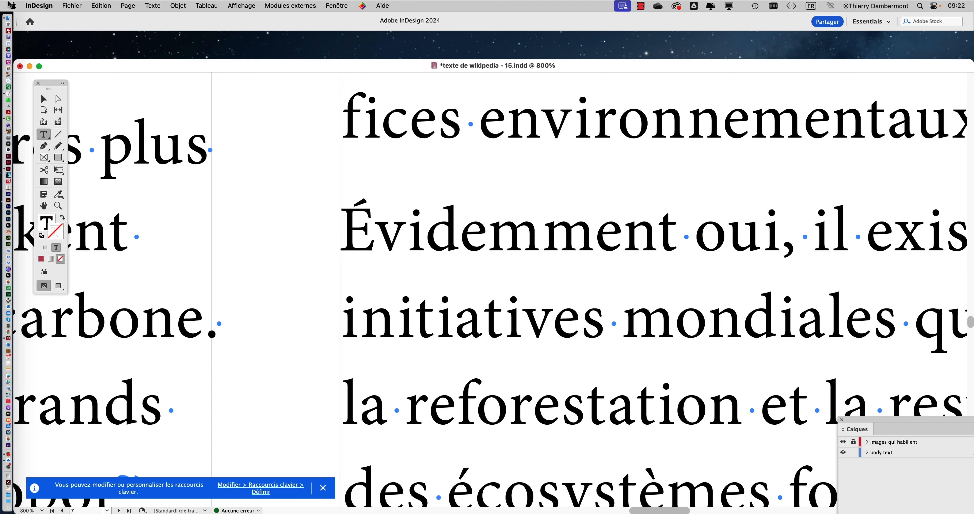
Switch to the macOS System Settings and browse the keyboard input sources available to add
{"action": "left_click", "coordinate": [11, 8]}
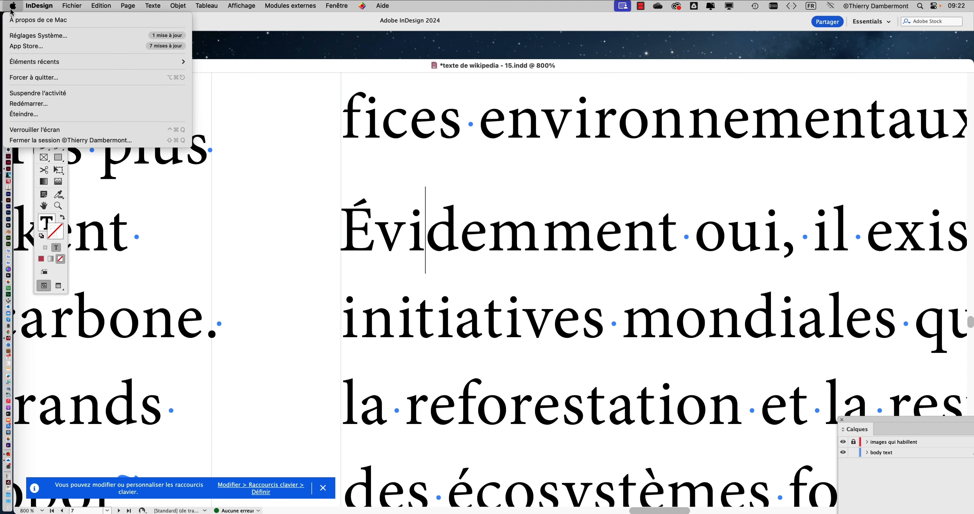
{"action": "left_click", "coordinate": [21, 36]}
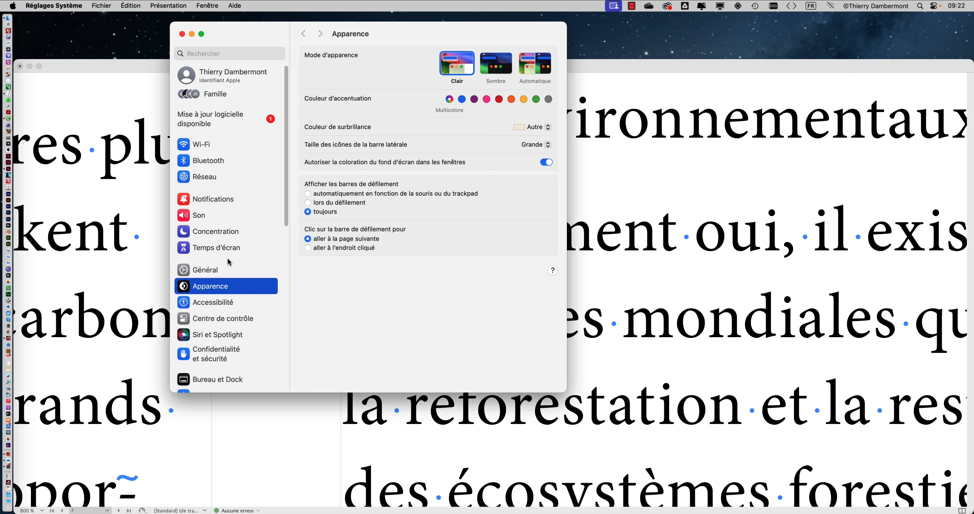
{"action": "scroll", "coordinate": [218, 293], "scroll_direction": "down", "scroll_amount": 10}
{"action": "left_click", "coordinate": [214, 286]}
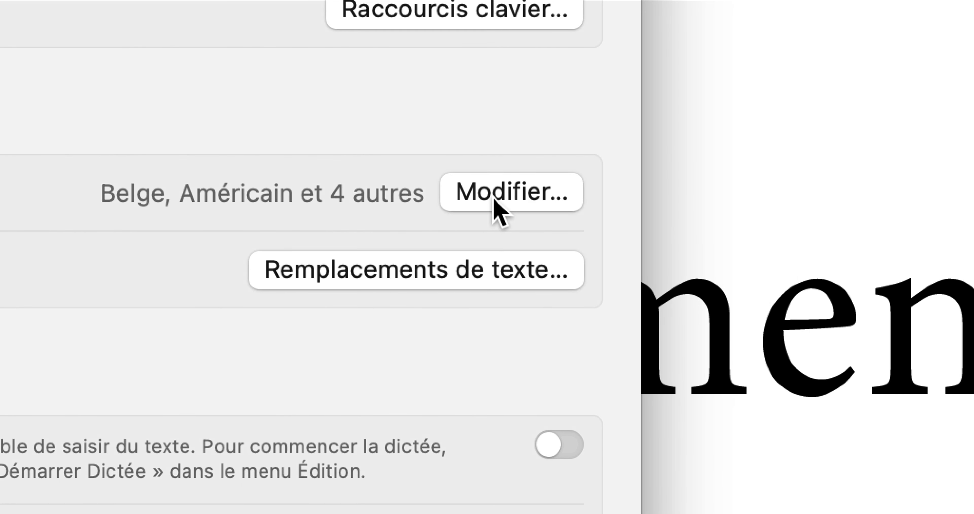
{"action": "left_click", "coordinate": [491, 201]}
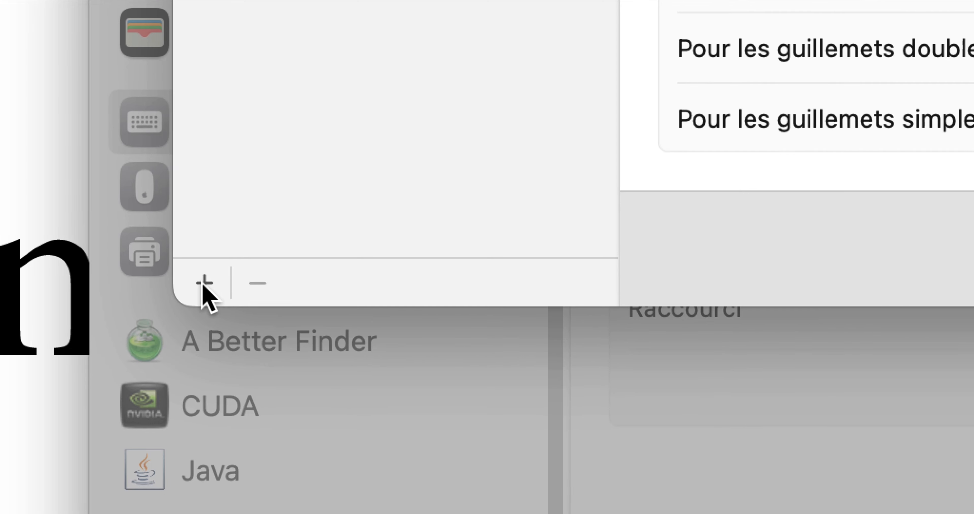
{"action": "left_click", "coordinate": [216, 316]}
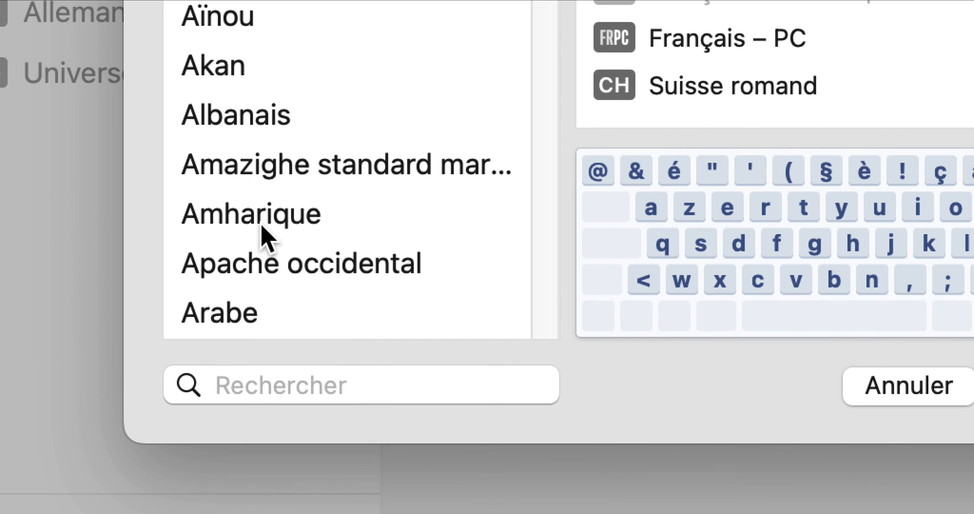
{"action": "scroll", "coordinate": [332, 260], "scroll_direction": "down", "scroll_amount": 10}
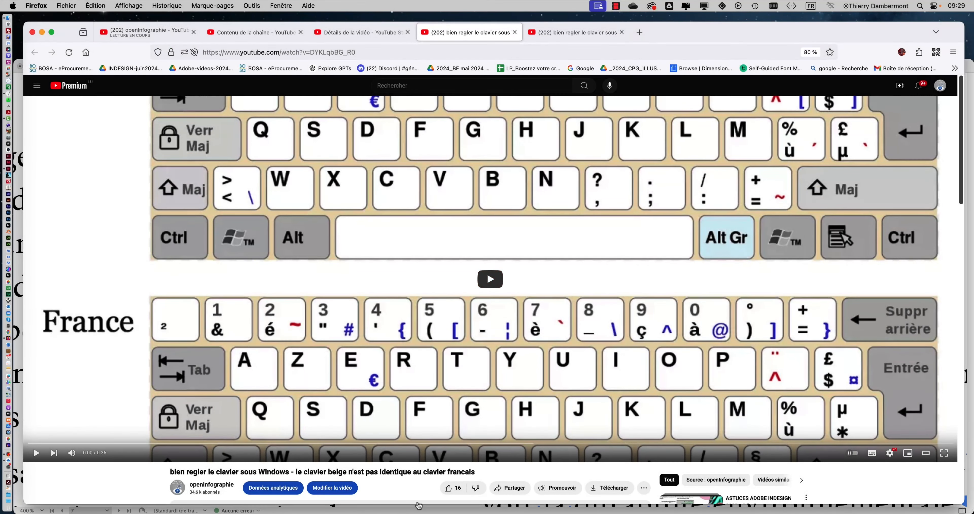
In Firefox, highlight the title of the YouTube video about configuring the Belgian and French keyboards under Windows
{"action": "scroll", "coordinate": [406, 492], "scroll_direction": "down", "scroll_amount": 2}
{"action": "left_click_drag", "start_coordinate": [172, 472], "coordinate": [497, 475]}
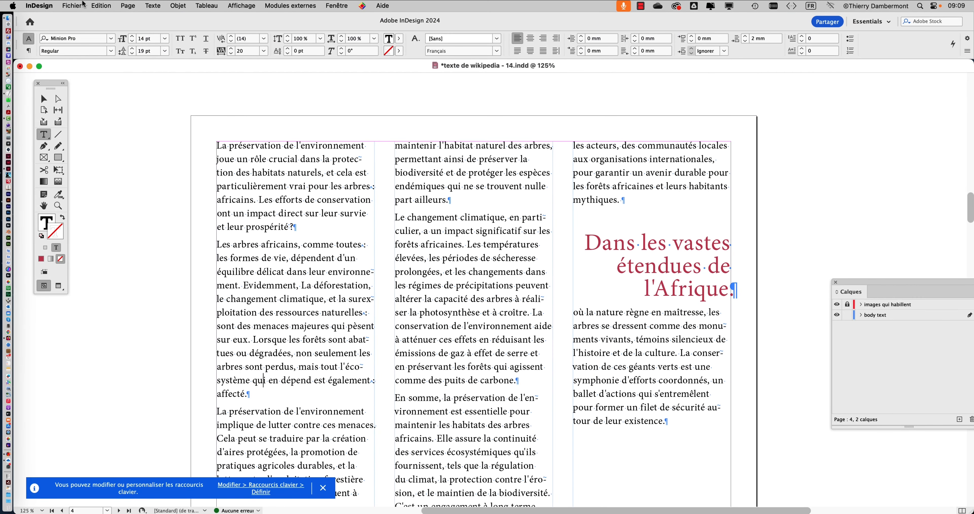
Save the InDesign document under the new name "texte de wikipedia - 15.indd"
{"action": "left_click", "coordinate": [71, 5]}
{"action": "left_click", "coordinate": [95, 77]}
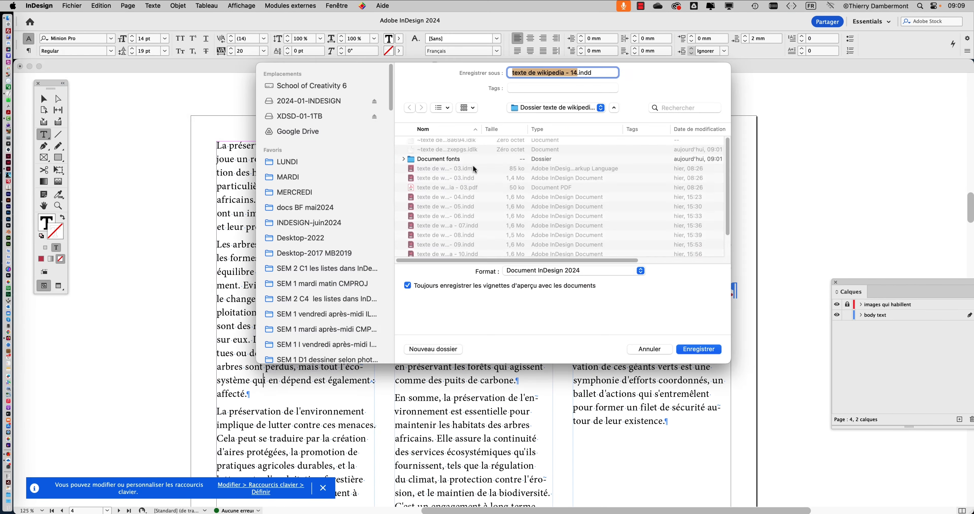
{"action": "left_click", "coordinate": [575, 72]}
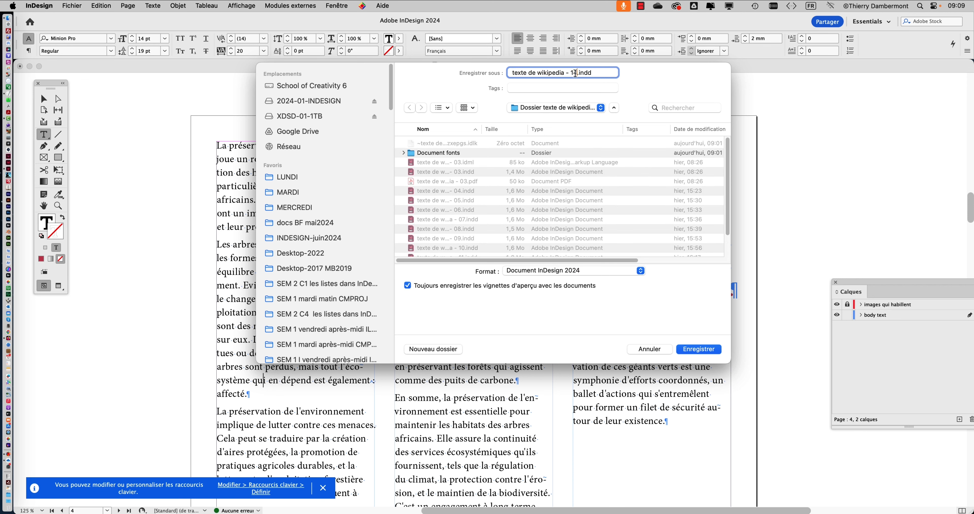
{"action": "key", "text": "BackSpace"}
{"action": "type", "text": "5"}
{"action": "left_click", "coordinate": [697, 350]}
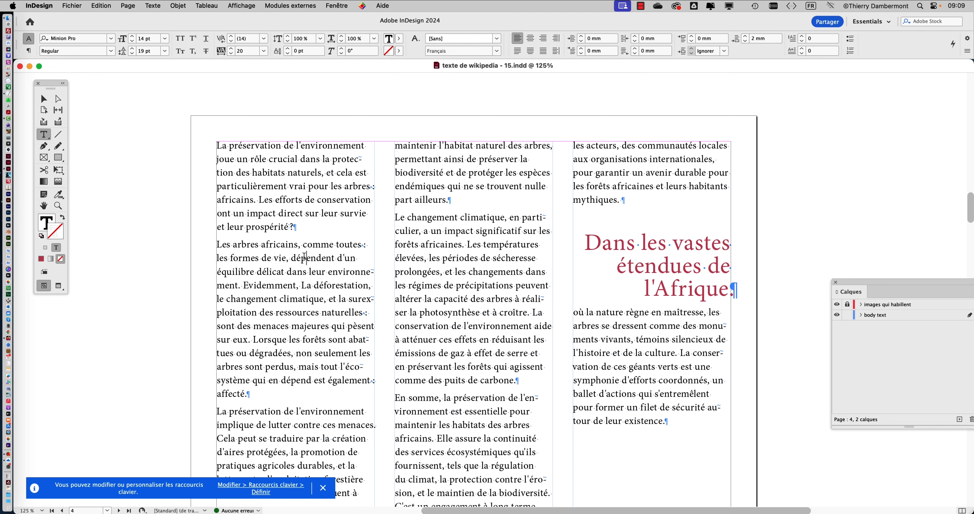
Select the page 3 text from "Le Grootslang" in the second column through "femmes et les 11 enfants." in the third
{"action": "left_click", "coordinate": [44, 99]}
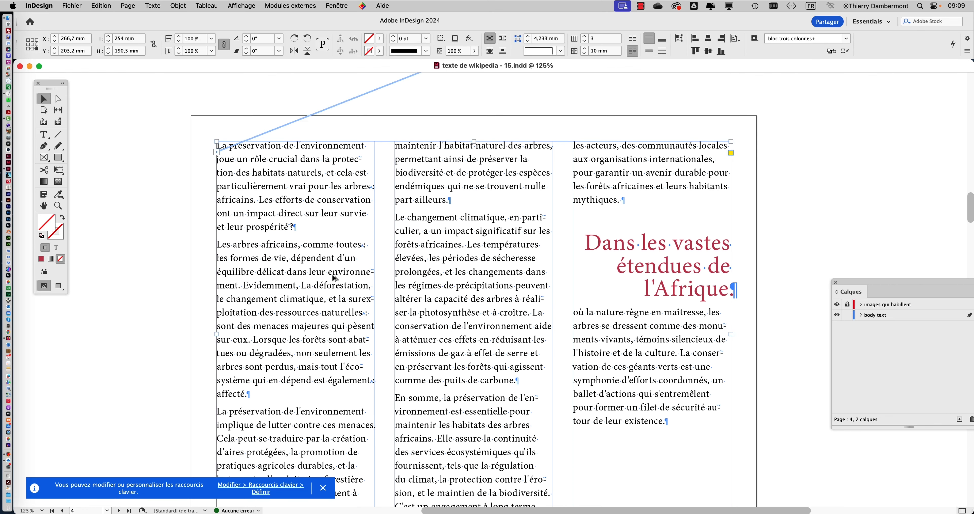
{"action": "key", "text": "super+minus"}
{"action": "key", "text": "super+minus"}
{"action": "scroll", "coordinate": [369, 277], "scroll_direction": "up", "scroll_amount": 8}
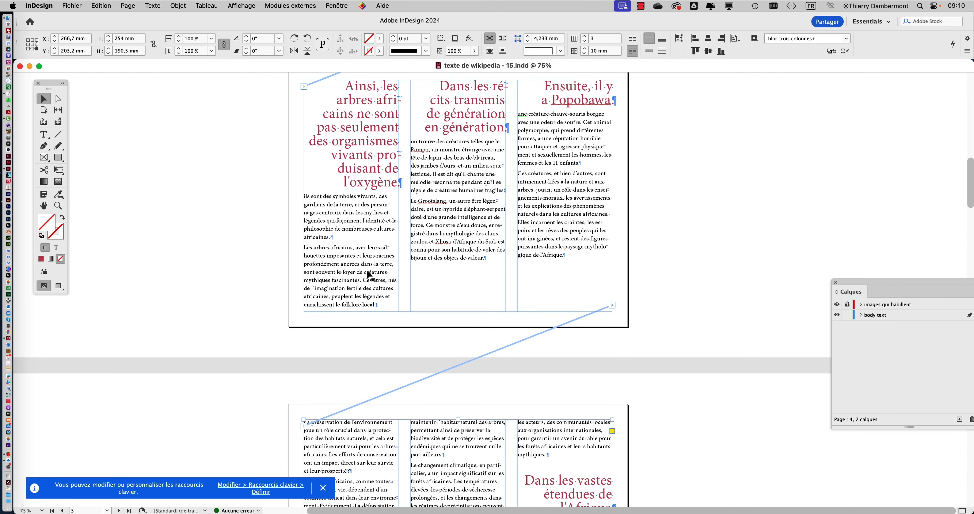
{"action": "key", "text": "super+equal"}
{"action": "key", "text": "super+equal"}
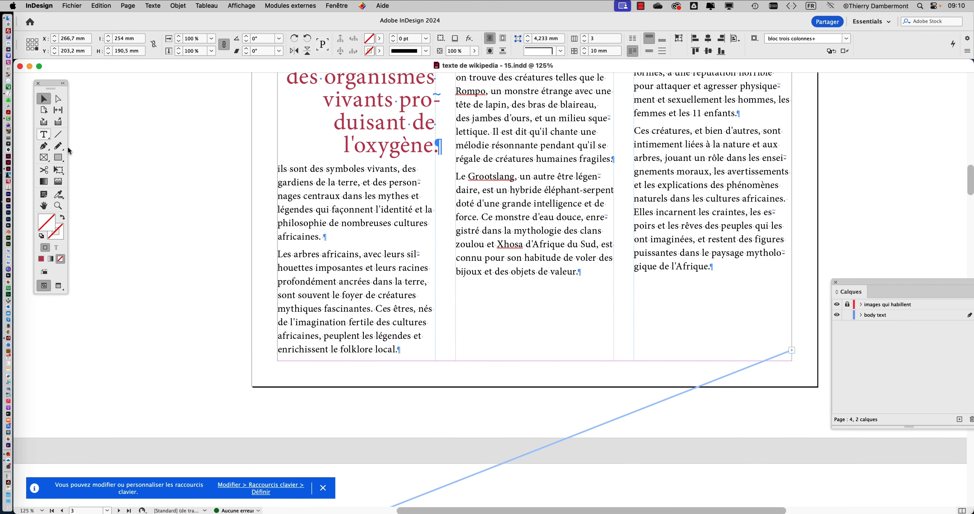
{"action": "left_click", "coordinate": [52, 141]}
{"action": "scroll", "coordinate": [509, 231], "scroll_direction": "up", "scroll_amount": 2}
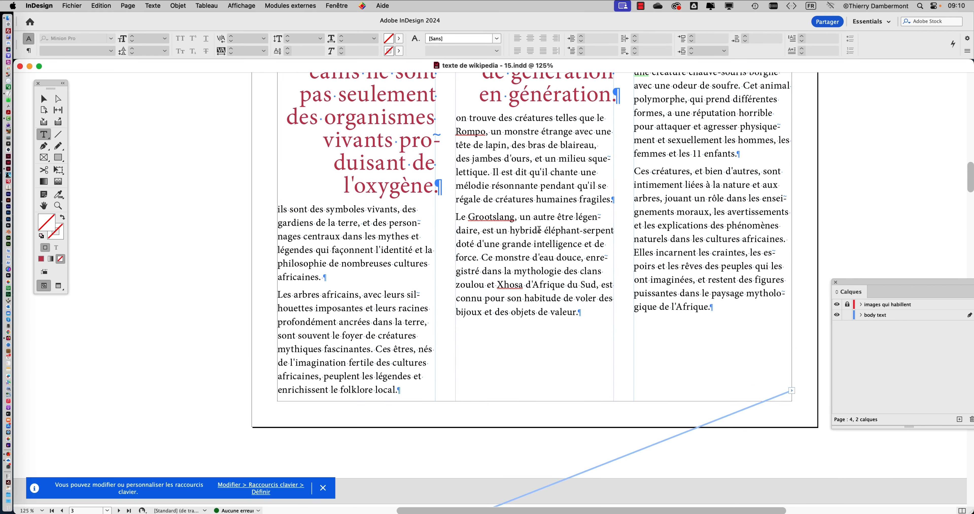
{"action": "left_click_drag", "start_coordinate": [456, 217], "coordinate": [740, 154]}
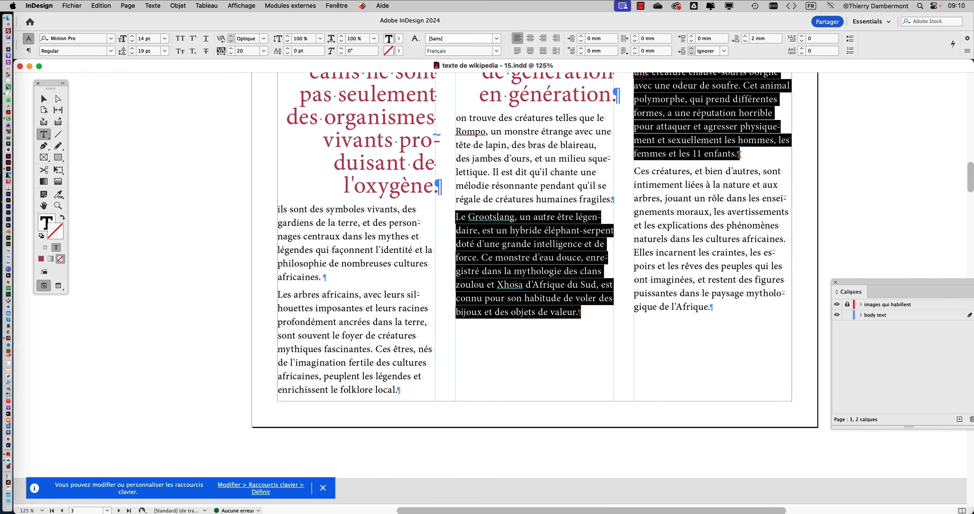
Examine the search scopes Find/Change offers while text is selected, and close it without running a search
{"action": "left_click", "coordinate": [101, 6]}
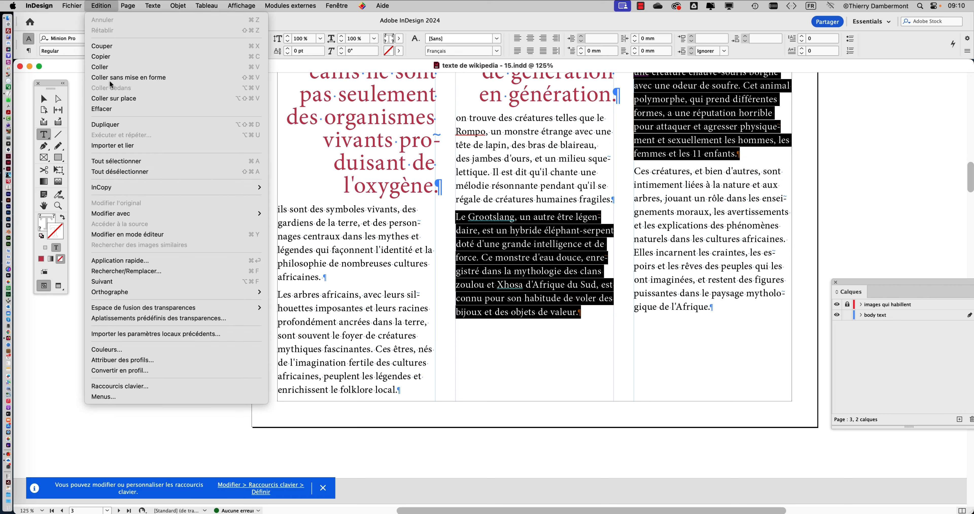
{"action": "left_click", "coordinate": [125, 271]}
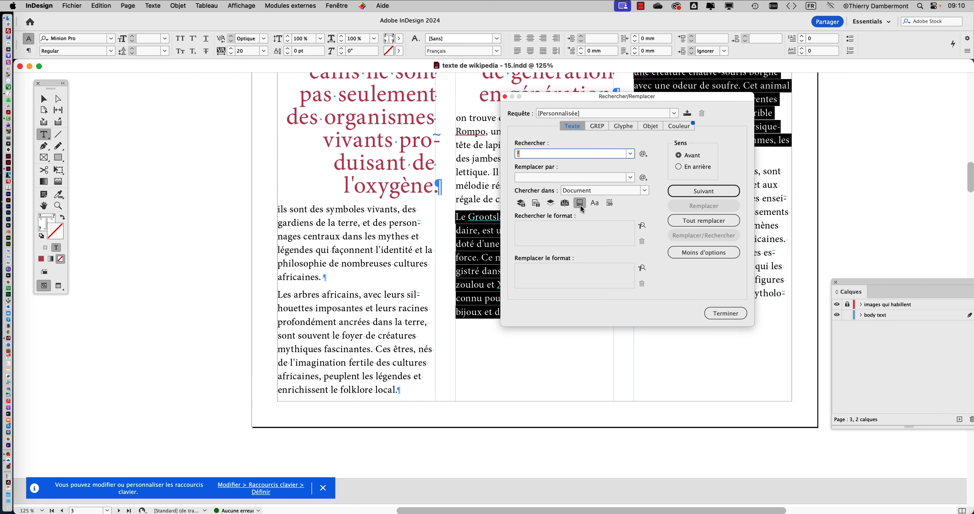
{"action": "left_click", "coordinate": [592, 191]}
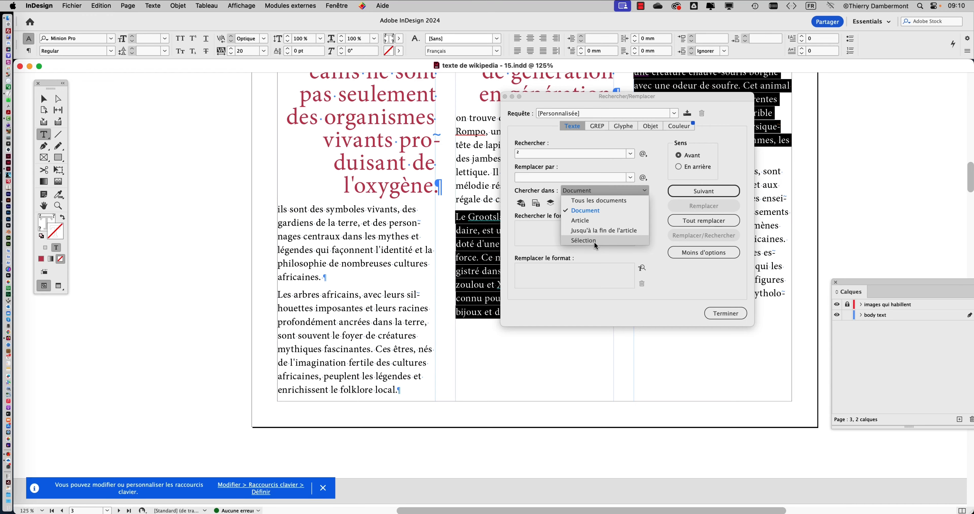
{"action": "left_click", "coordinate": [723, 312]}
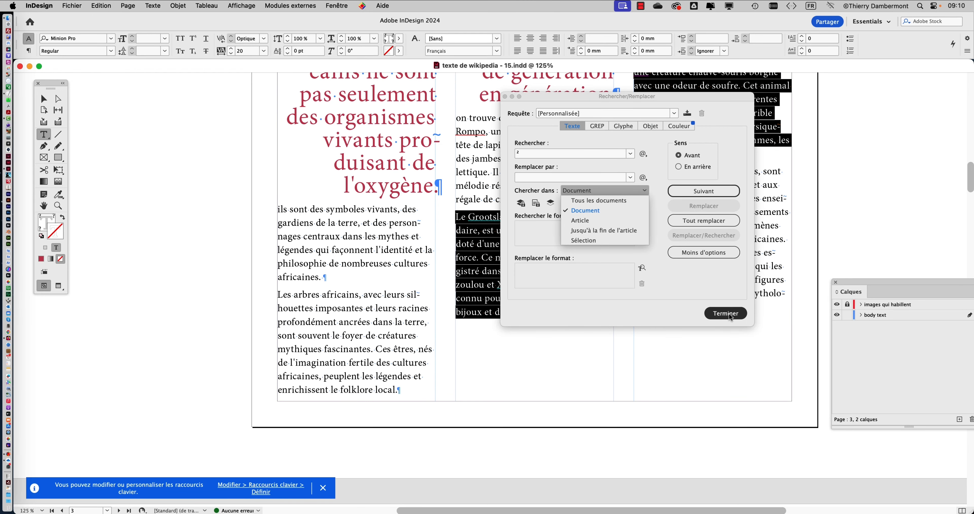
Place the text cursor in page 3's first column and examine the Find/Change search scopes offered without a selection
{"action": "left_click", "coordinate": [520, 221]}
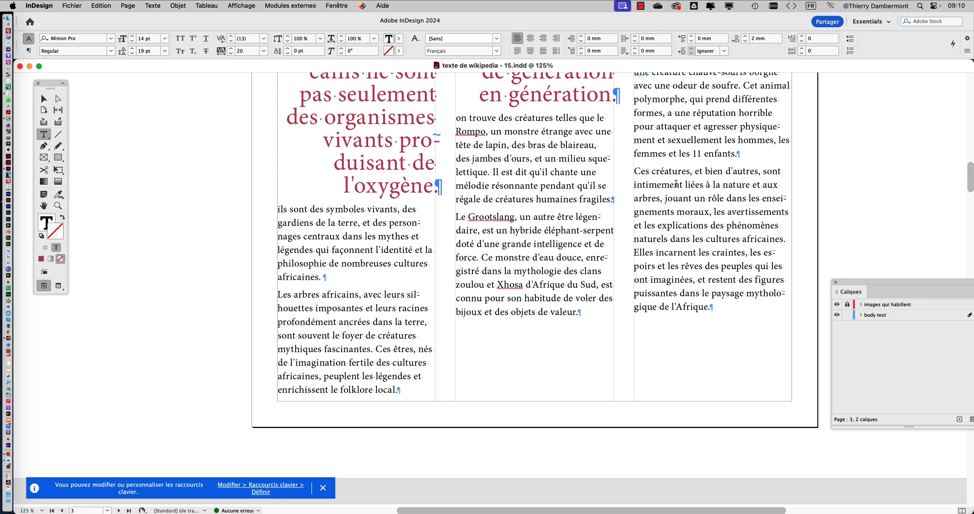
{"action": "left_click", "coordinate": [677, 186]}
{"action": "left_click", "coordinate": [376, 231]}
{"action": "key", "text": "super+f"}
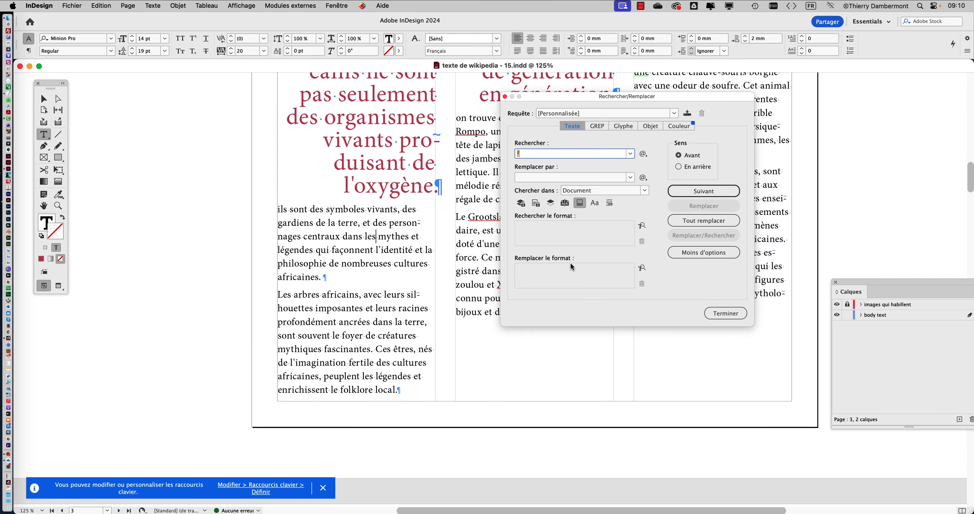
{"action": "left_click", "coordinate": [596, 191]}
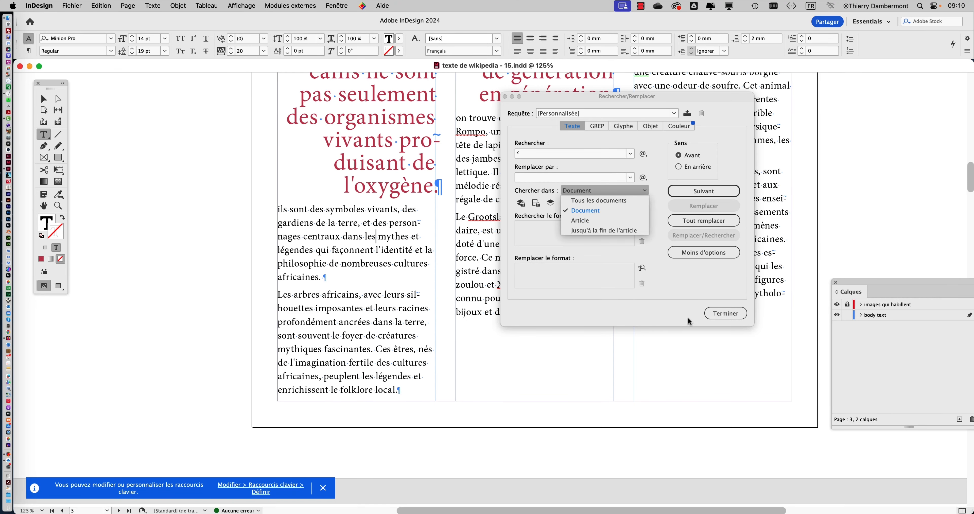
{"action": "left_click", "coordinate": [733, 314]}
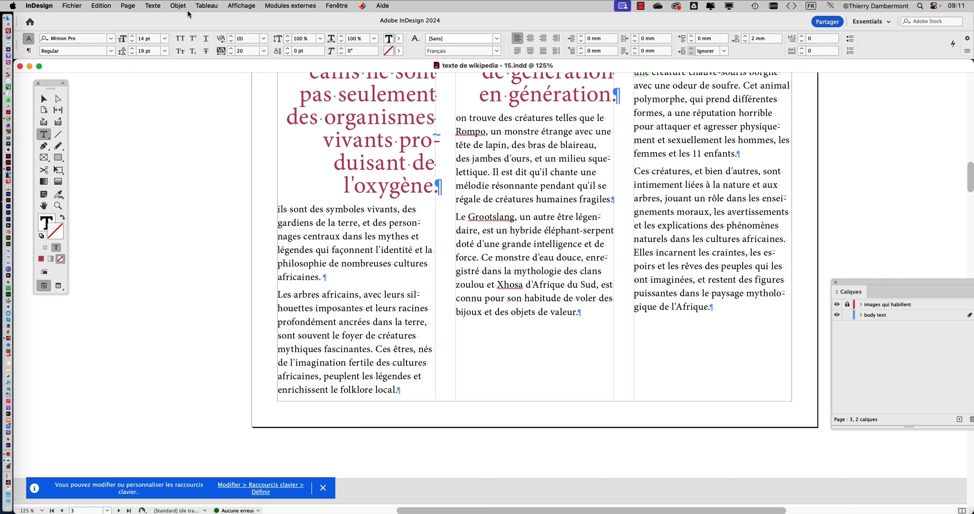
Clear the Find/Change search text and set its search format to the "body text" paragraph style
{"action": "left_click", "coordinate": [102, 5]}
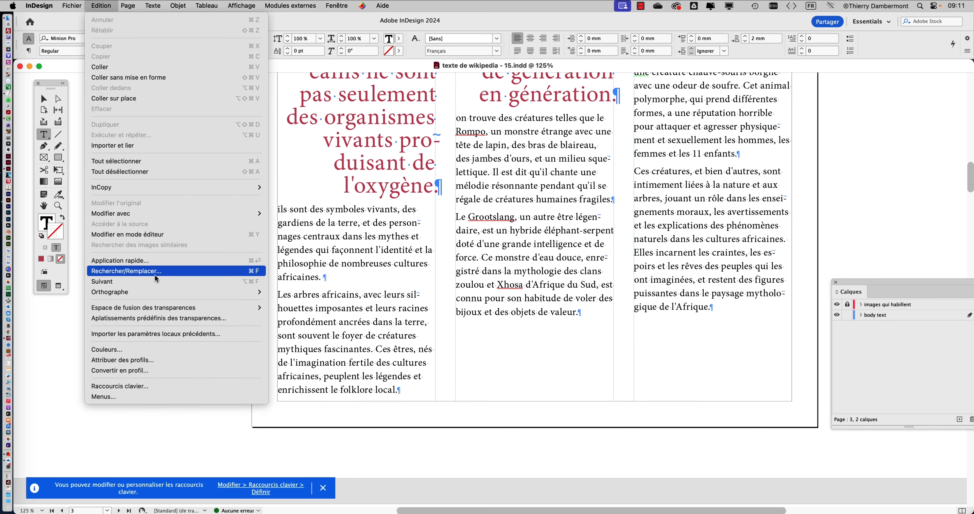
{"action": "left_click", "coordinate": [159, 243]}
{"action": "left_click_drag", "start_coordinate": [567, 98], "coordinate": [429, 139]}
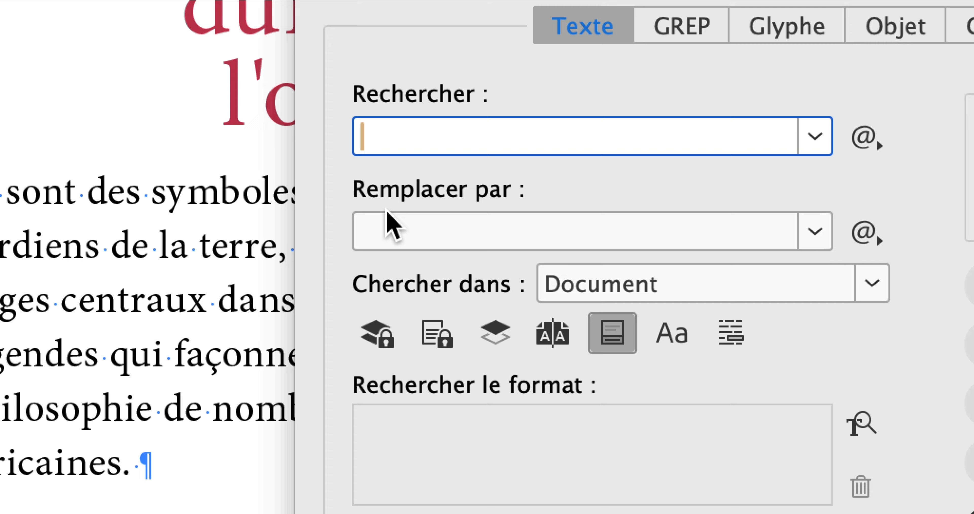
{"action": "left_click", "coordinate": [426, 293]}
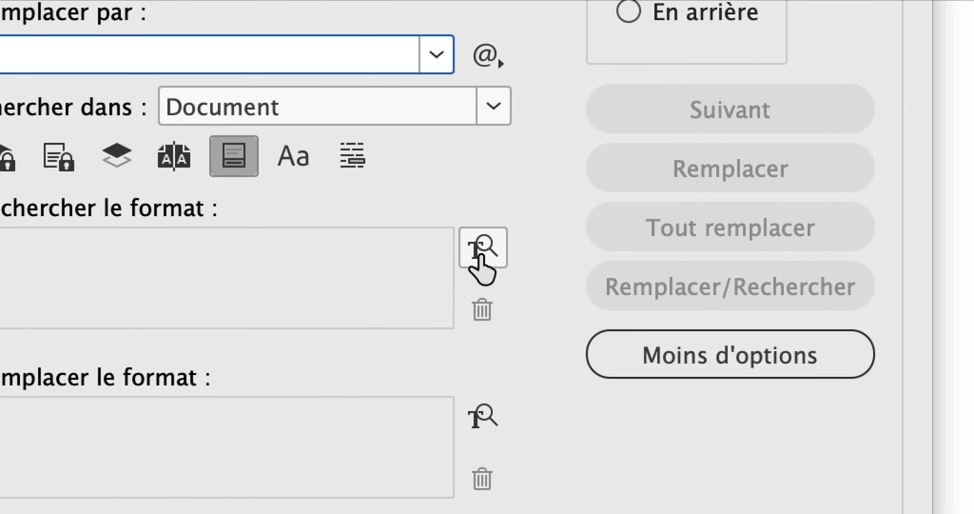
{"action": "left_click", "coordinate": [481, 256]}
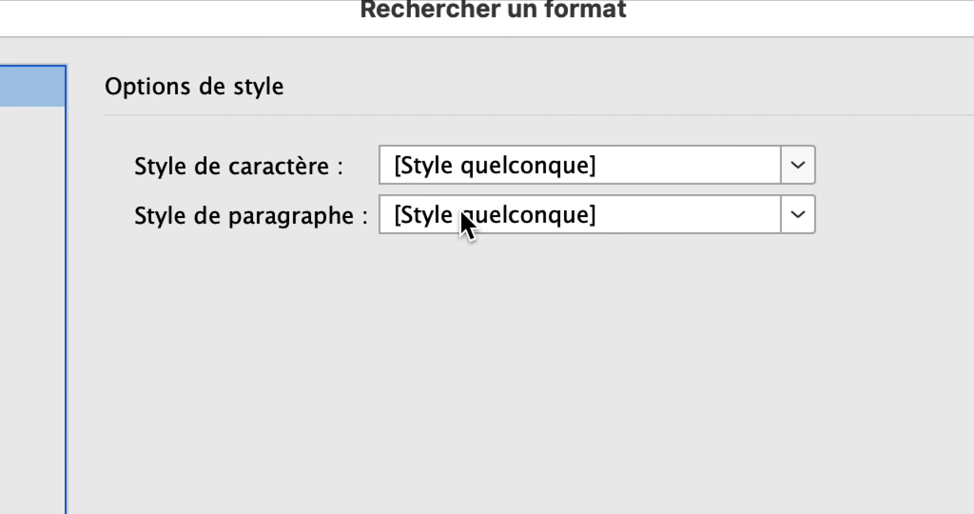
{"action": "left_click", "coordinate": [934, 312]}
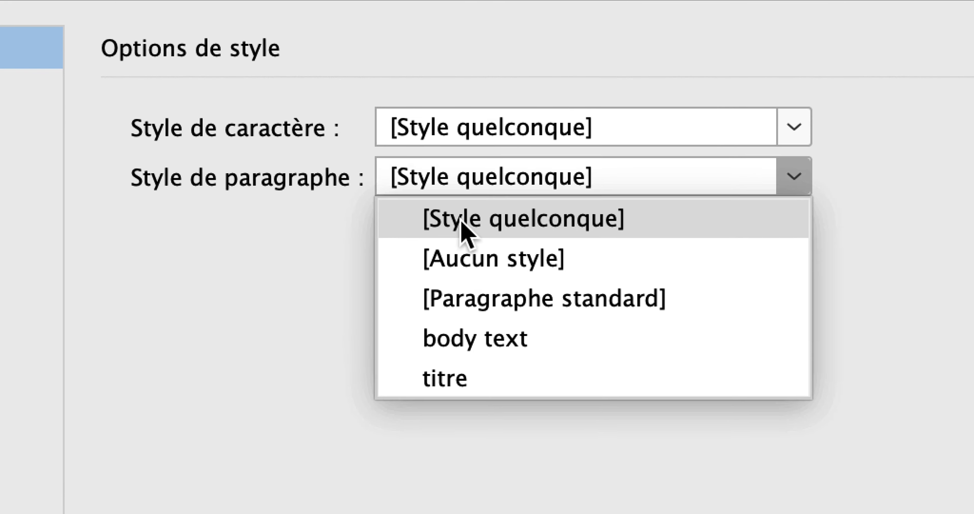
{"action": "left_click", "coordinate": [472, 353]}
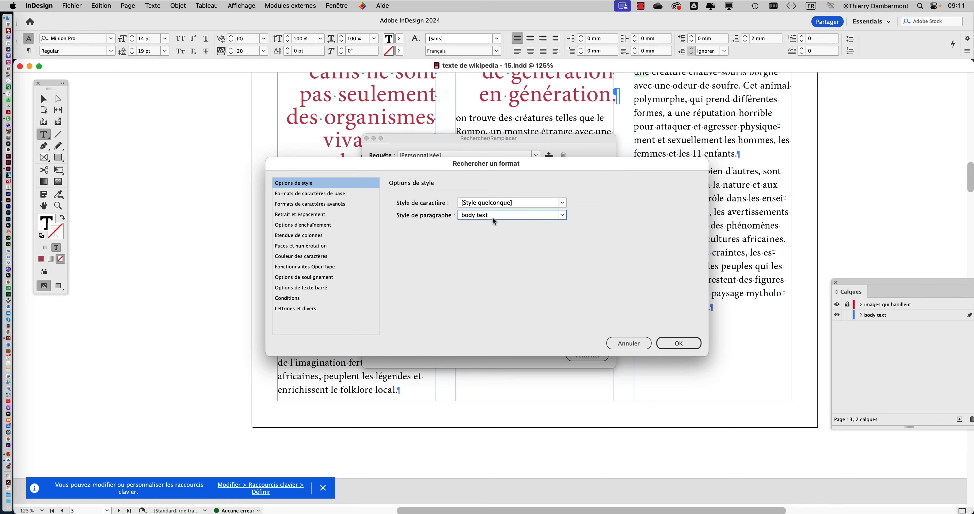
{"action": "key", "text": "Return"}
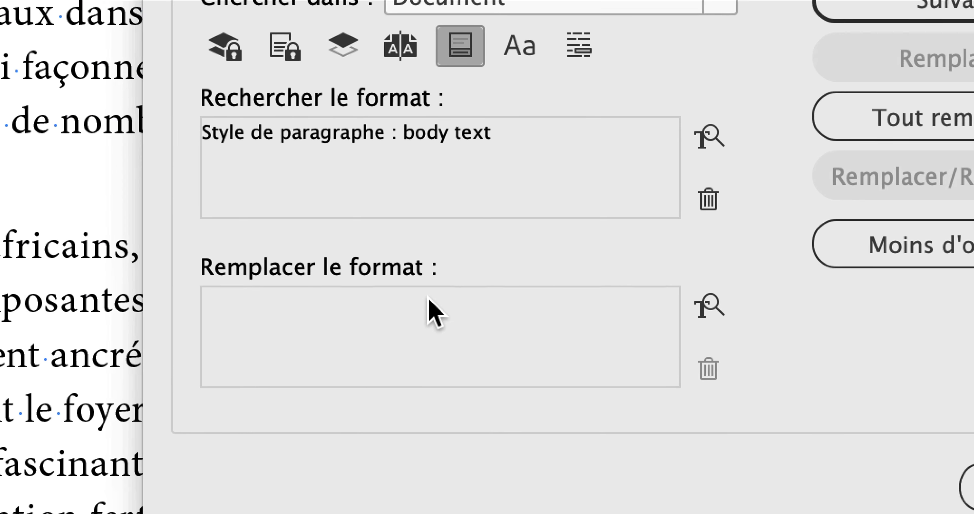
View the replacement format's style options, cancel them, and close Find/Change without running the search
{"action": "left_click", "coordinate": [428, 297]}
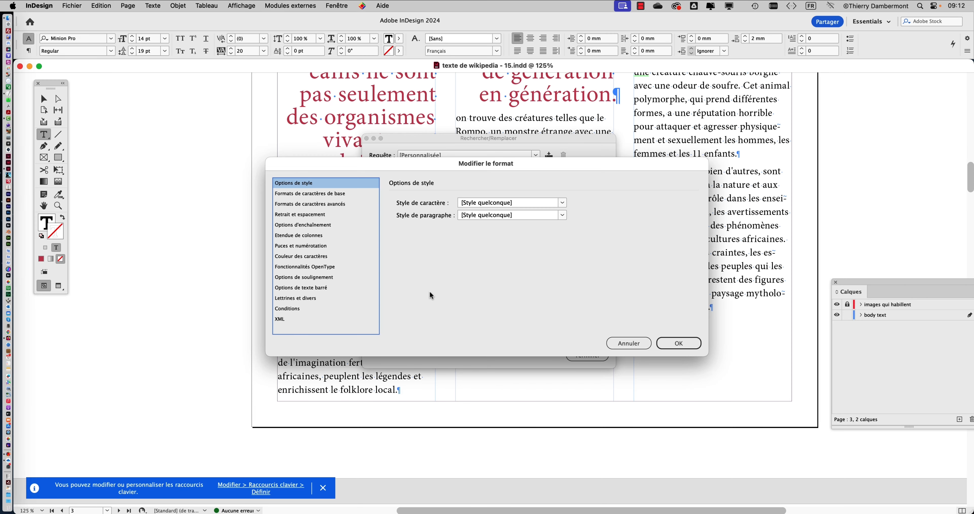
{"action": "left_click", "coordinate": [622, 345]}
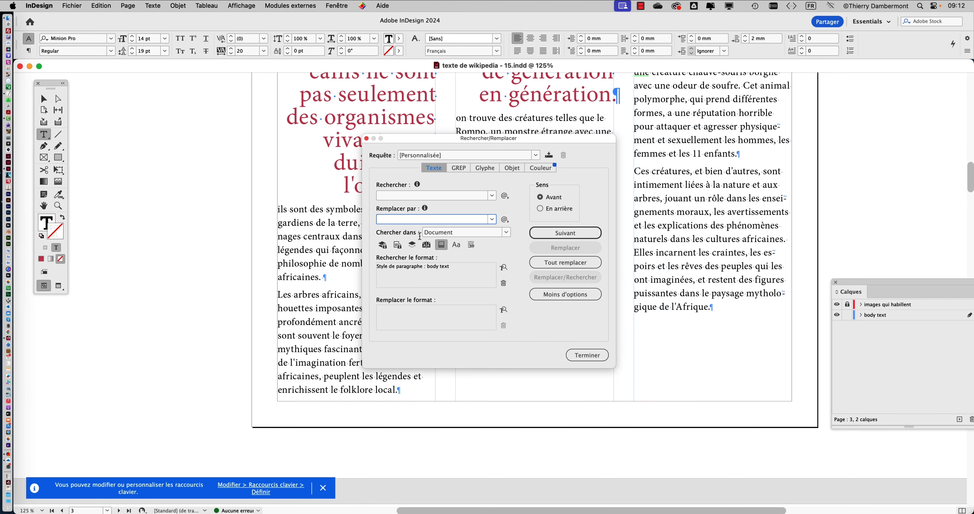
{"action": "left_click", "coordinate": [389, 198]}
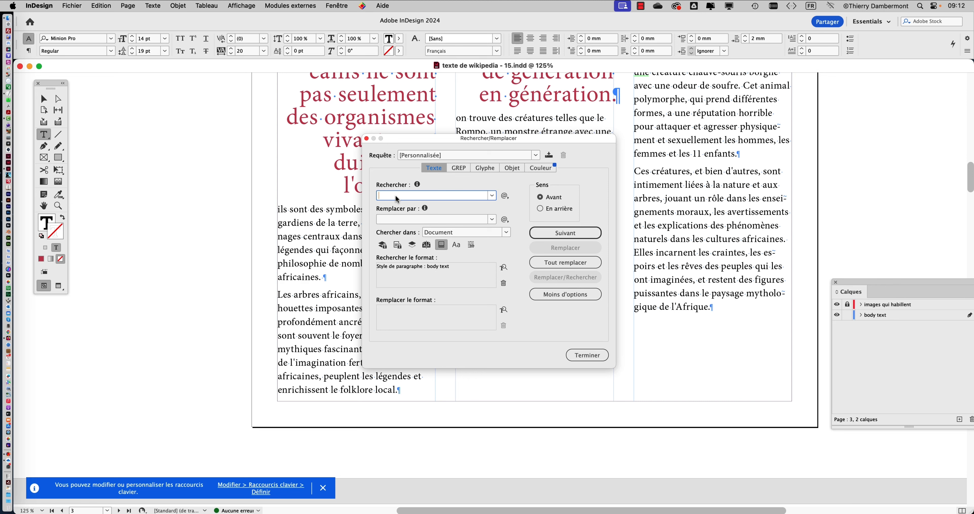
{"action": "left_click", "coordinate": [589, 357]}
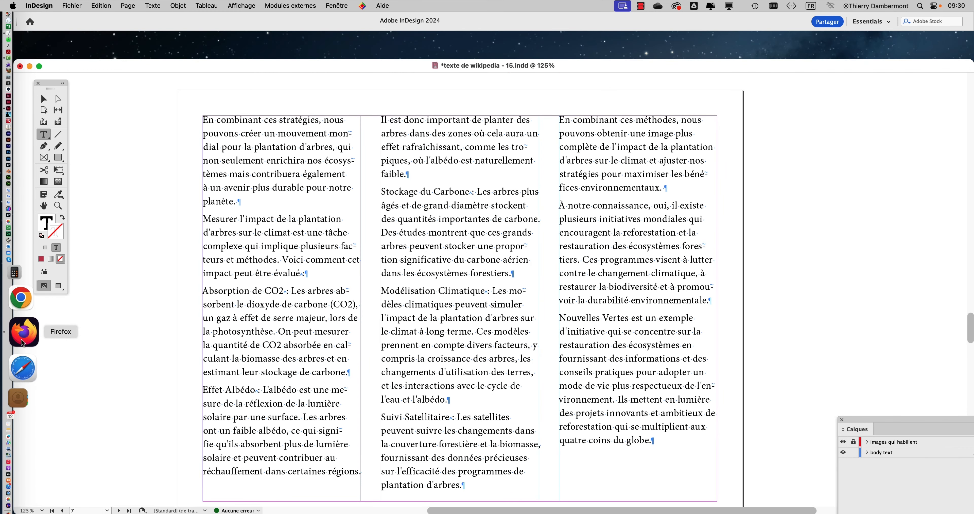
Switch to Firefox
{"action": "left_click", "coordinate": [23, 341]}
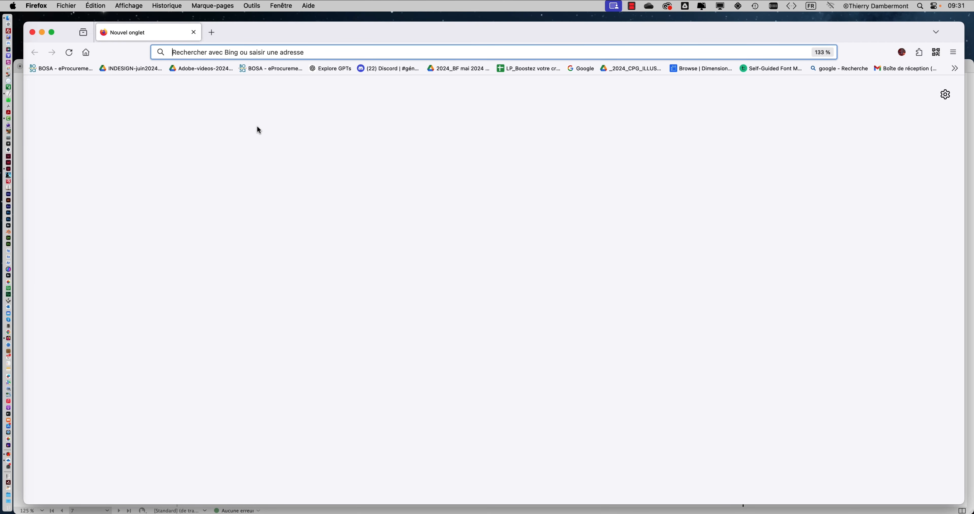